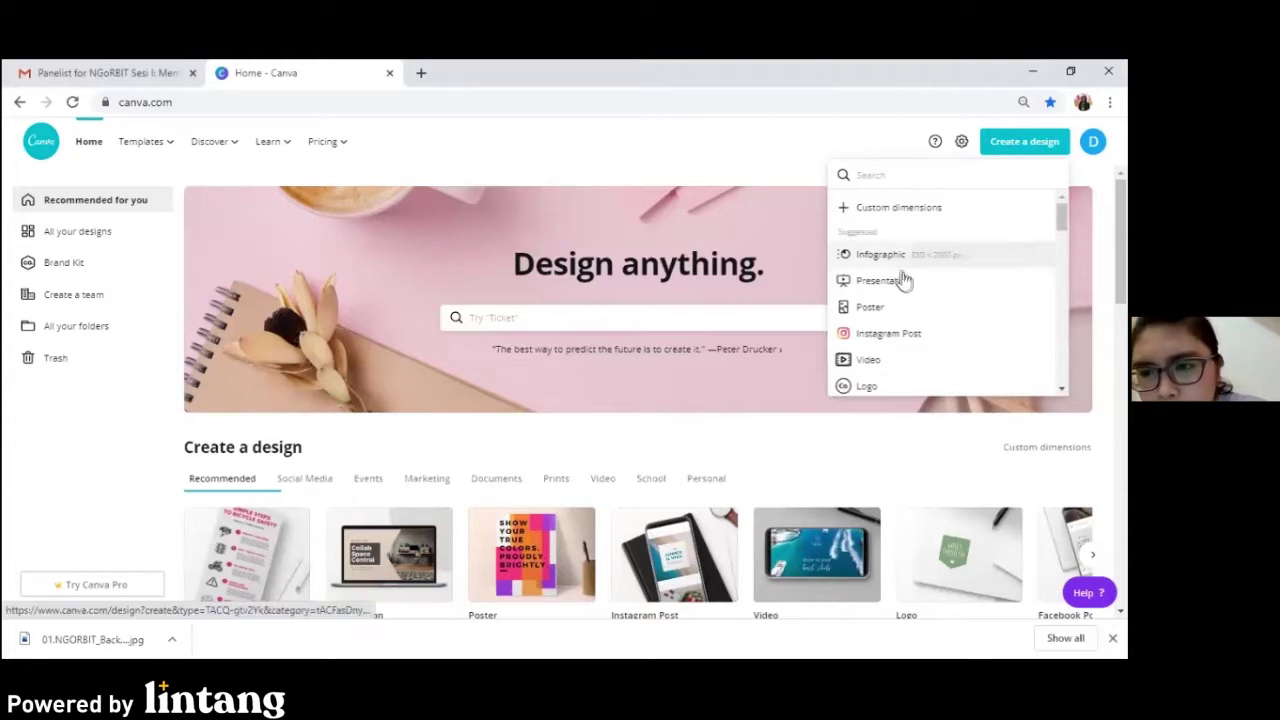
# Start a new design with custom dimensions of 15 wide by 5 high.
pyautogui.scroll(-1, 903, 309)
pyautogui.scroll(1, 907, 312)
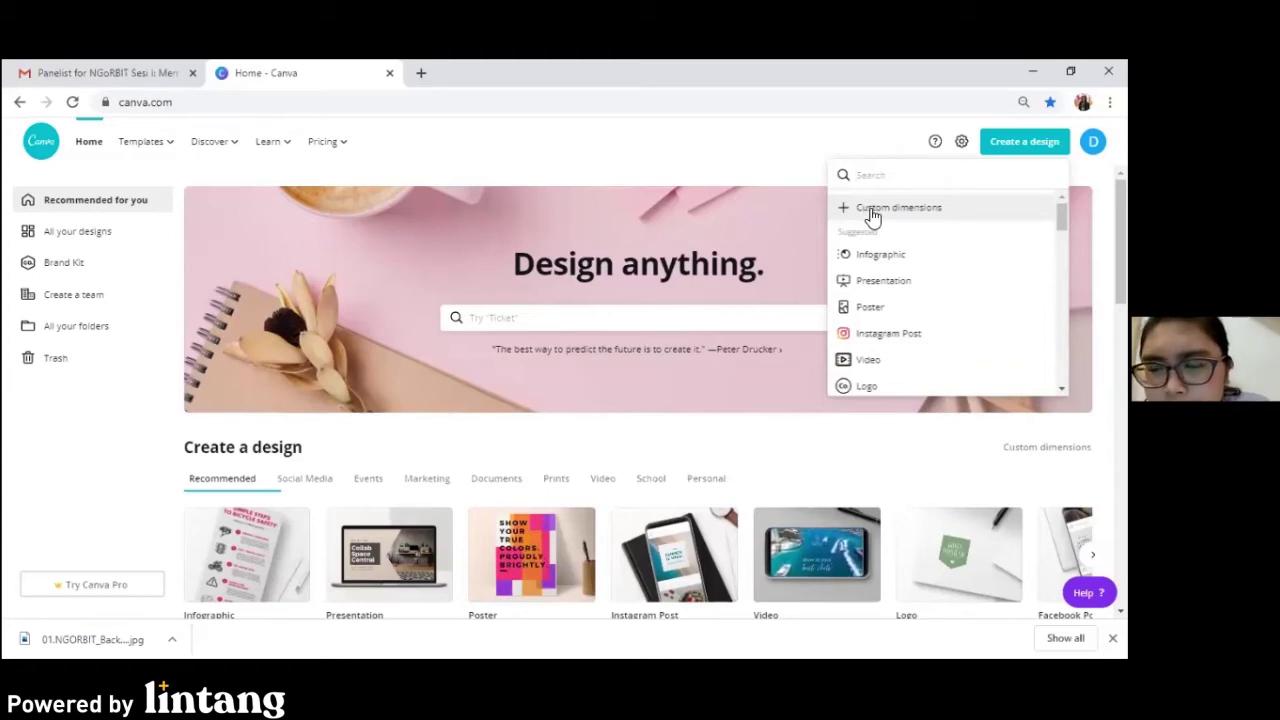
pyautogui.click(872, 208)
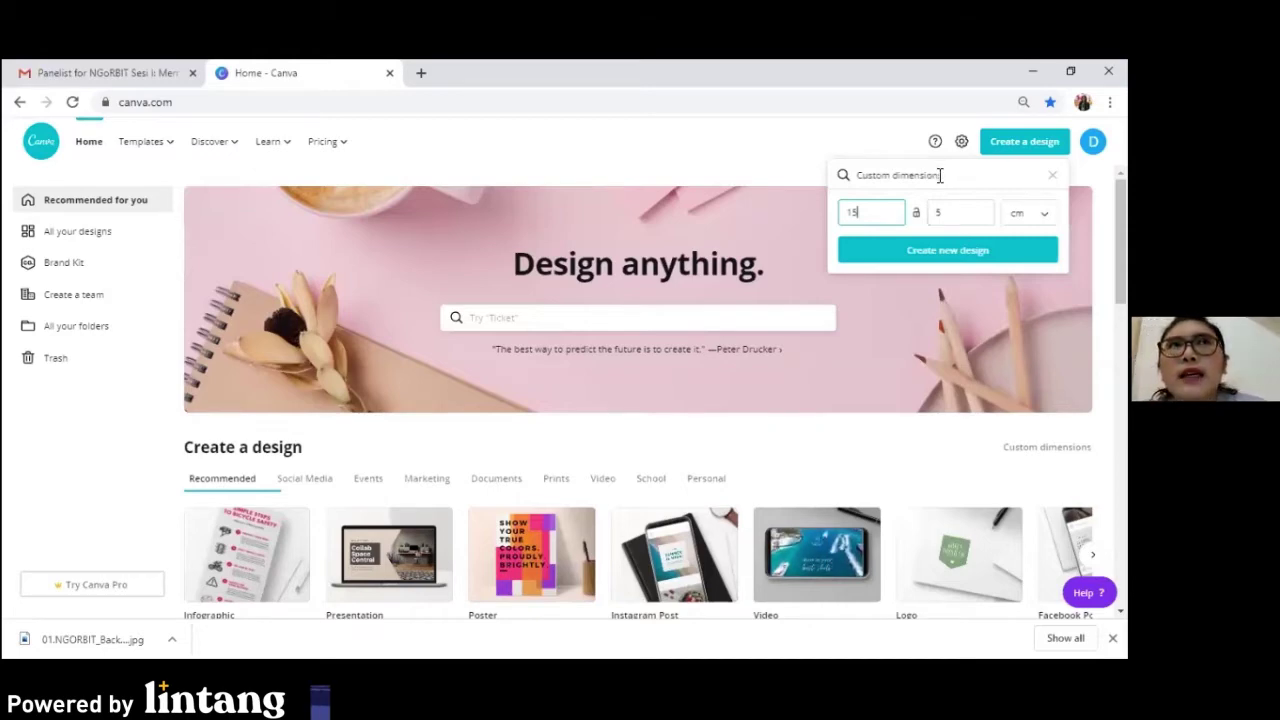
pyautogui.click(925, 213)
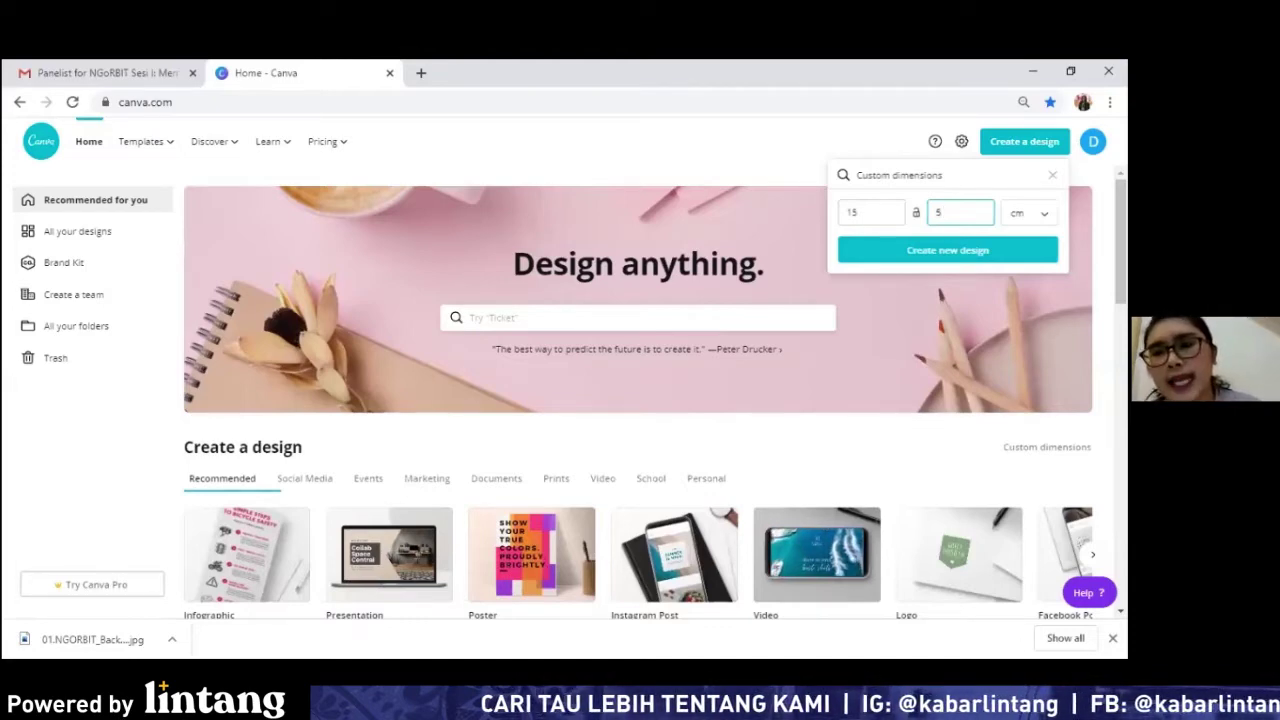
# Choose cm as the unit for the custom dimensions and create the new design.
pyautogui.press('Tab')
pyautogui.press('space')
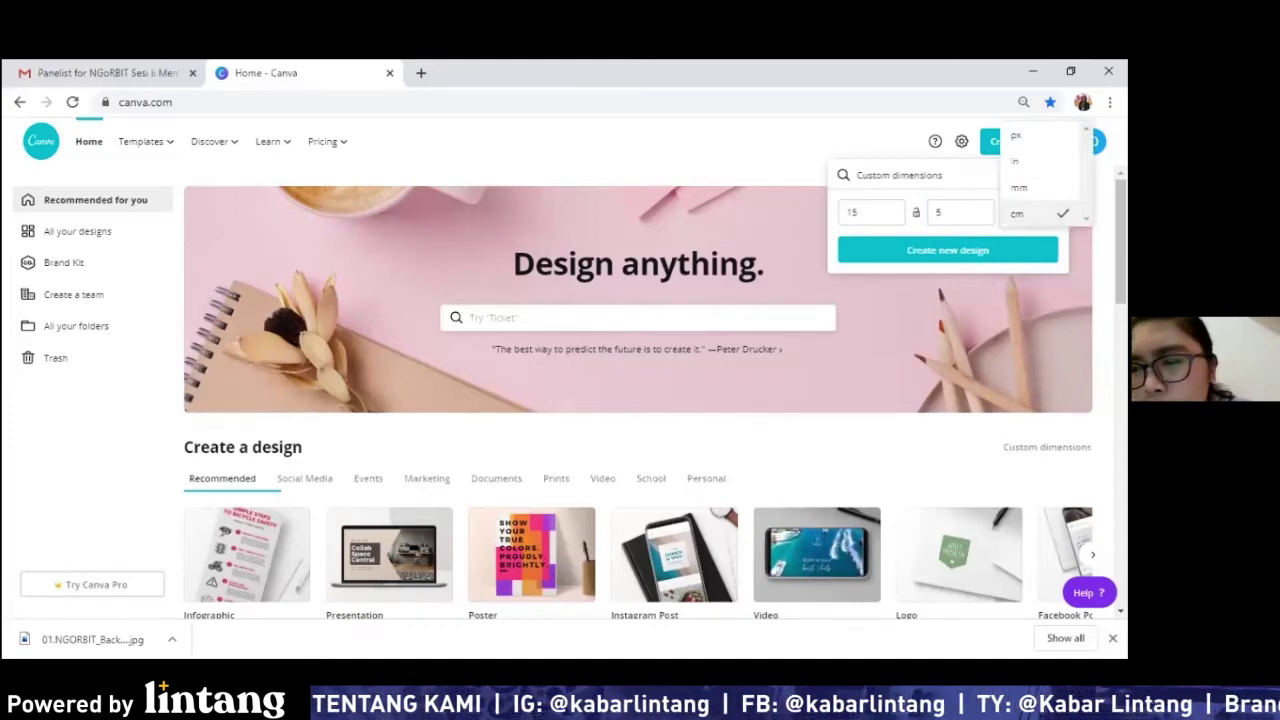
pyautogui.press('Up')
pyautogui.press('Up')
pyautogui.press('Up')
pyautogui.press('Down')
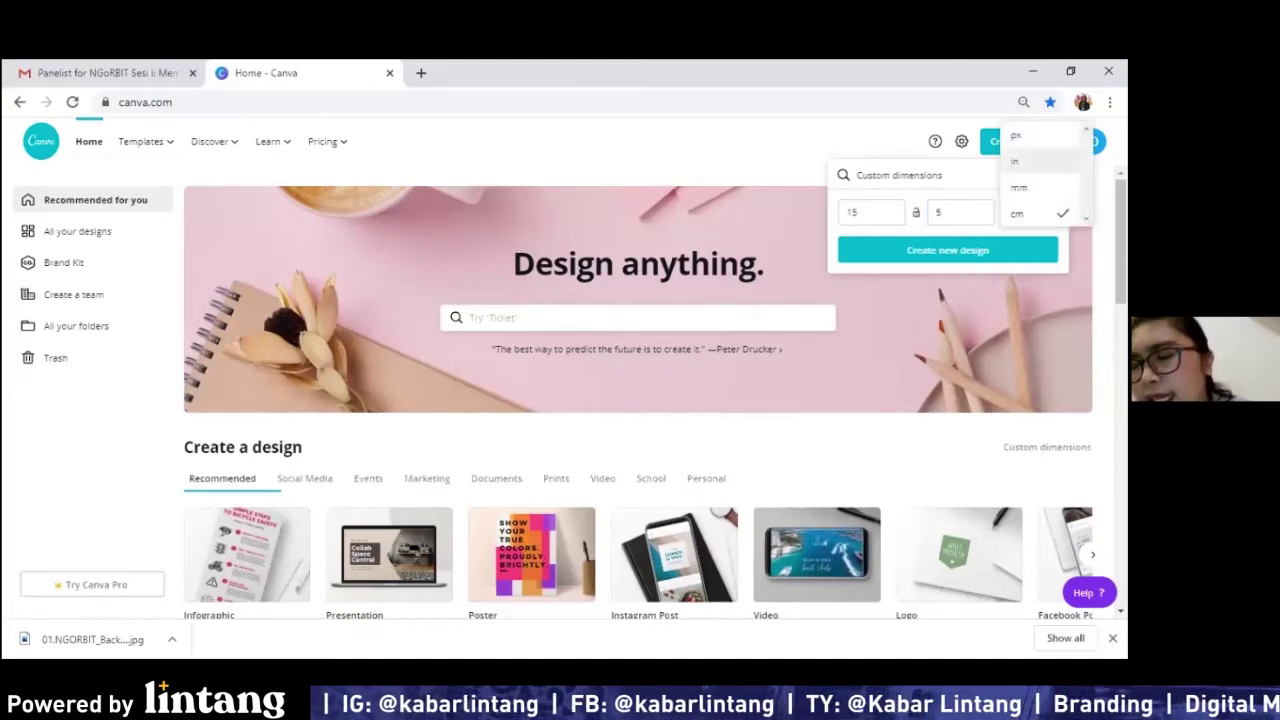
pyautogui.press('Down')
pyautogui.press('Down')
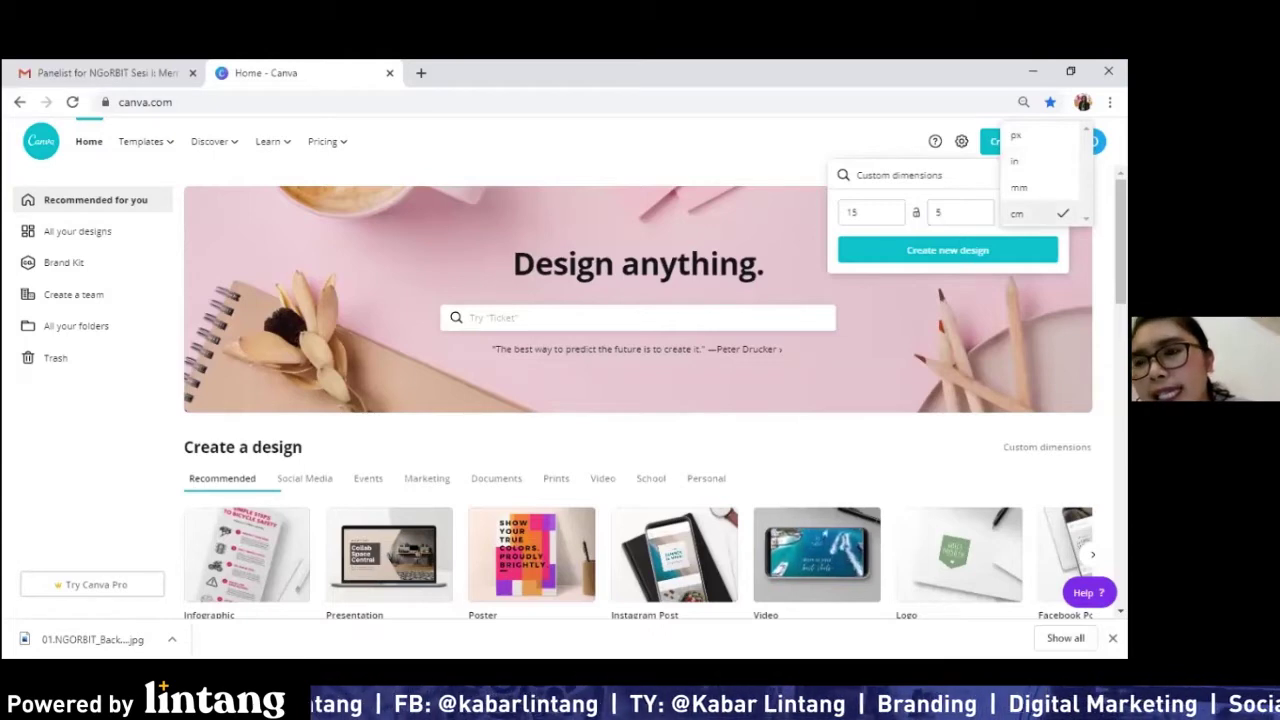
pyautogui.press('Return')
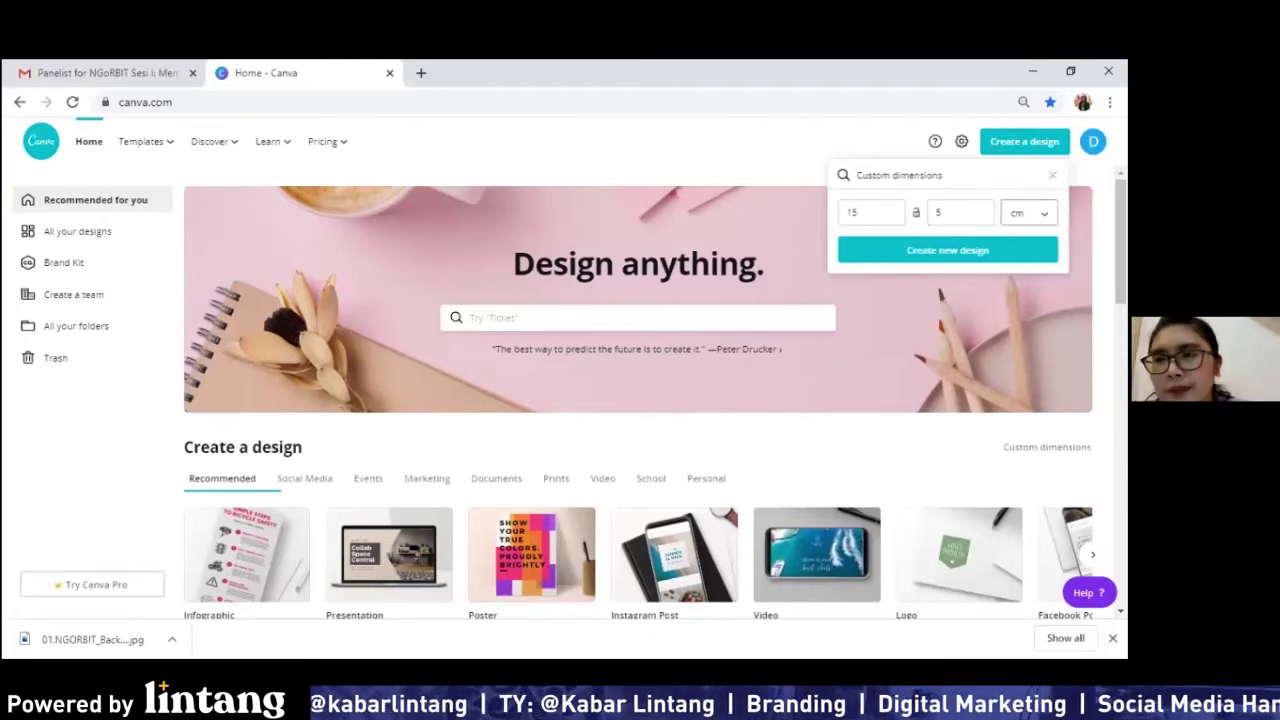
pyautogui.click(929, 256)
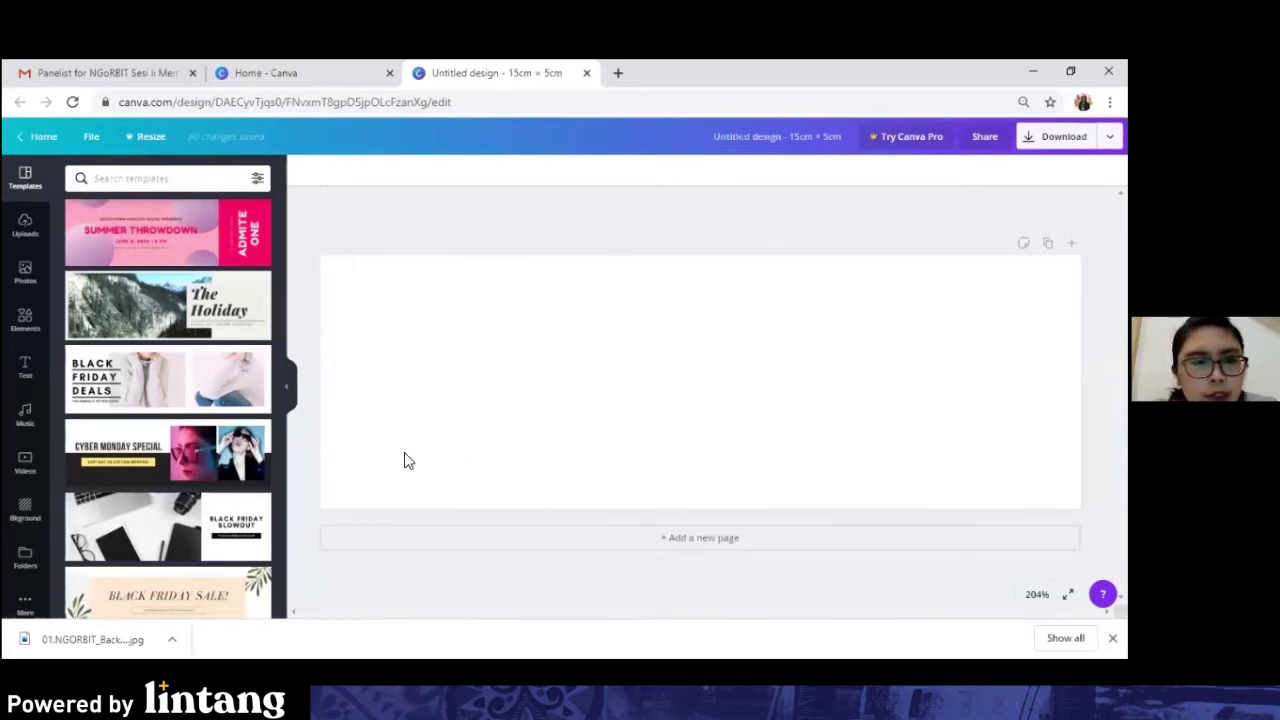
pyautogui.scroll(-5, 166, 545)
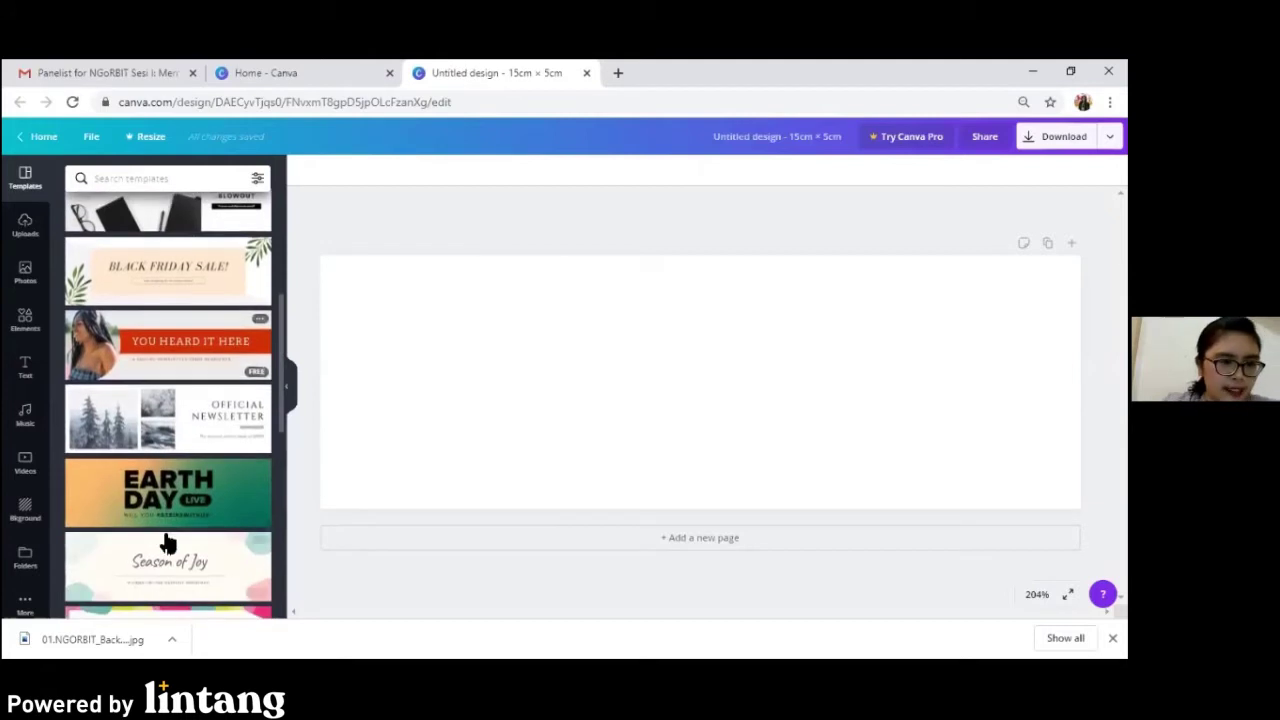
pyautogui.scroll(3, 170, 555)
pyautogui.scroll(2, 175, 563)
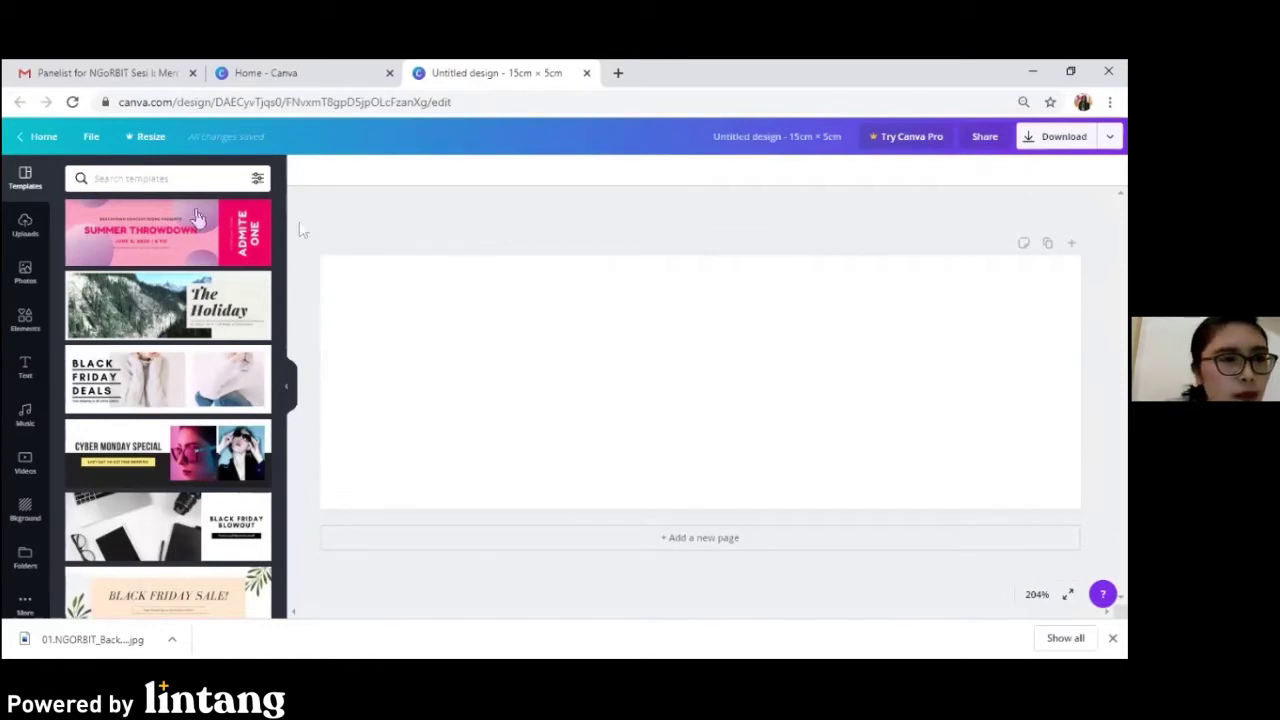
# Turn on the display of rulers and margins for the blank design.
pyautogui.click(91, 140)
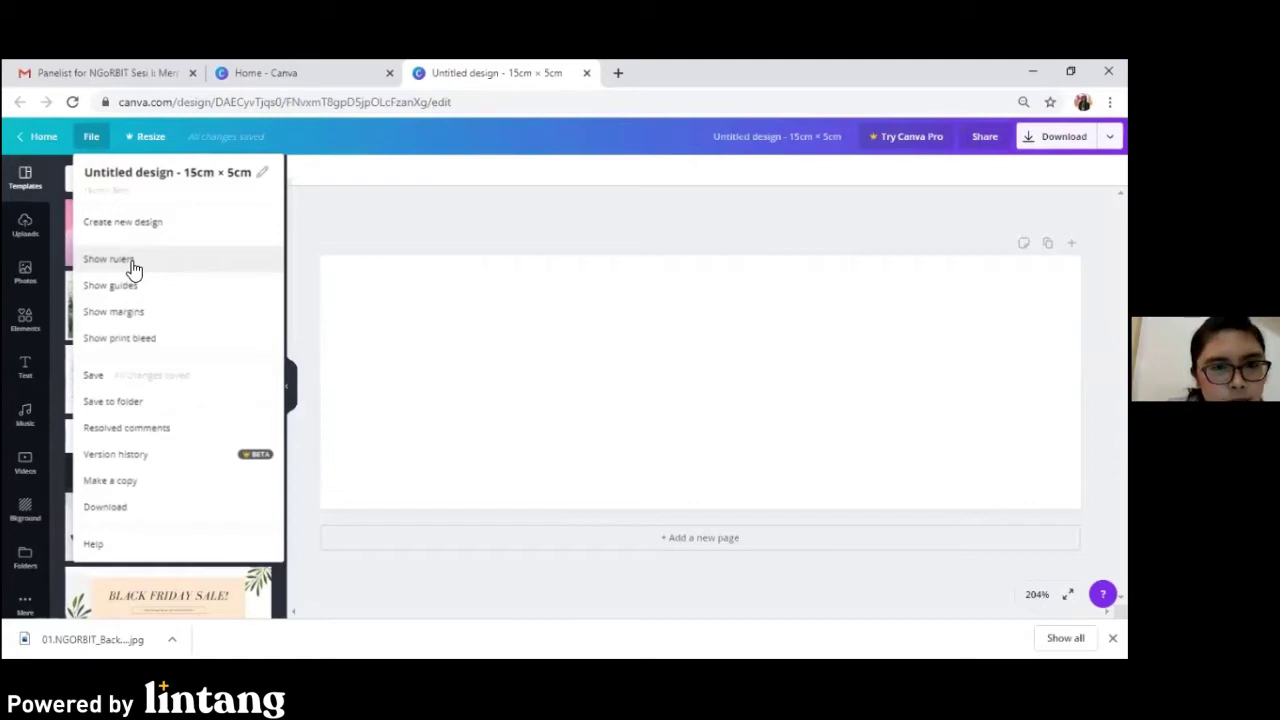
pyautogui.click(133, 265)
pyautogui.click(89, 136)
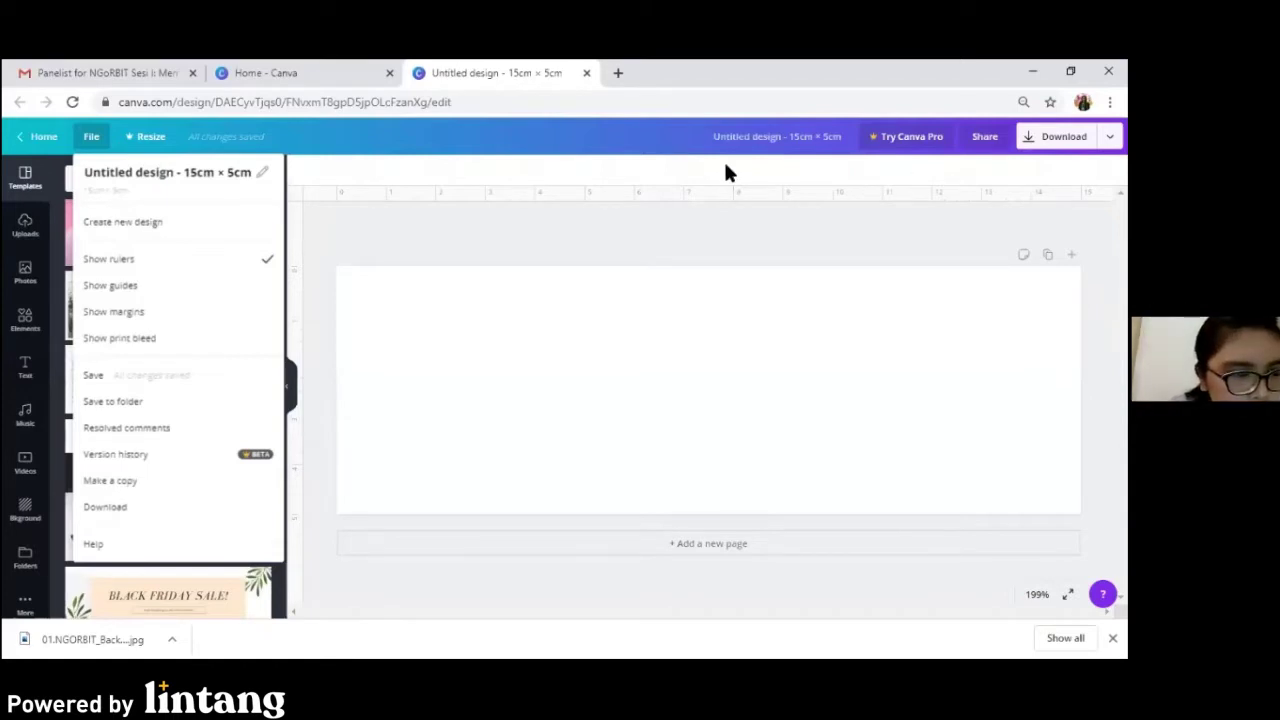
pyautogui.click(138, 318)
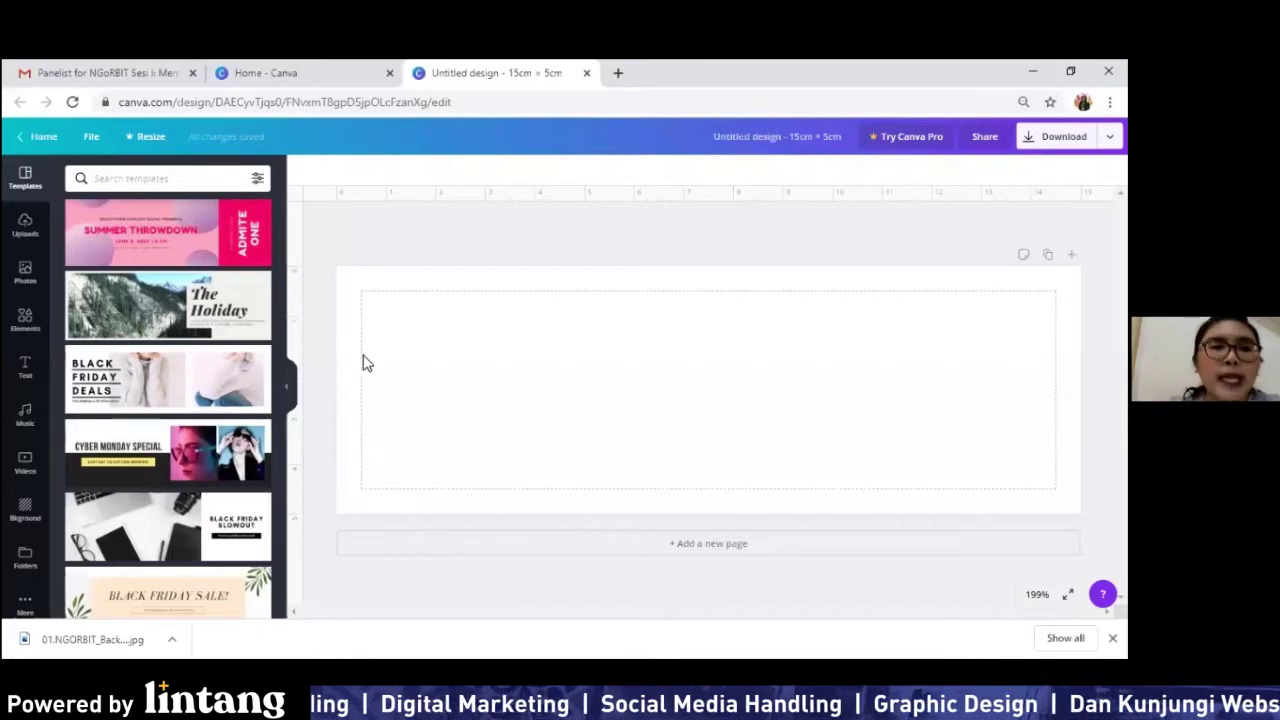
# Show the print bleed around the page and hide it again.
pyautogui.click(96, 143)
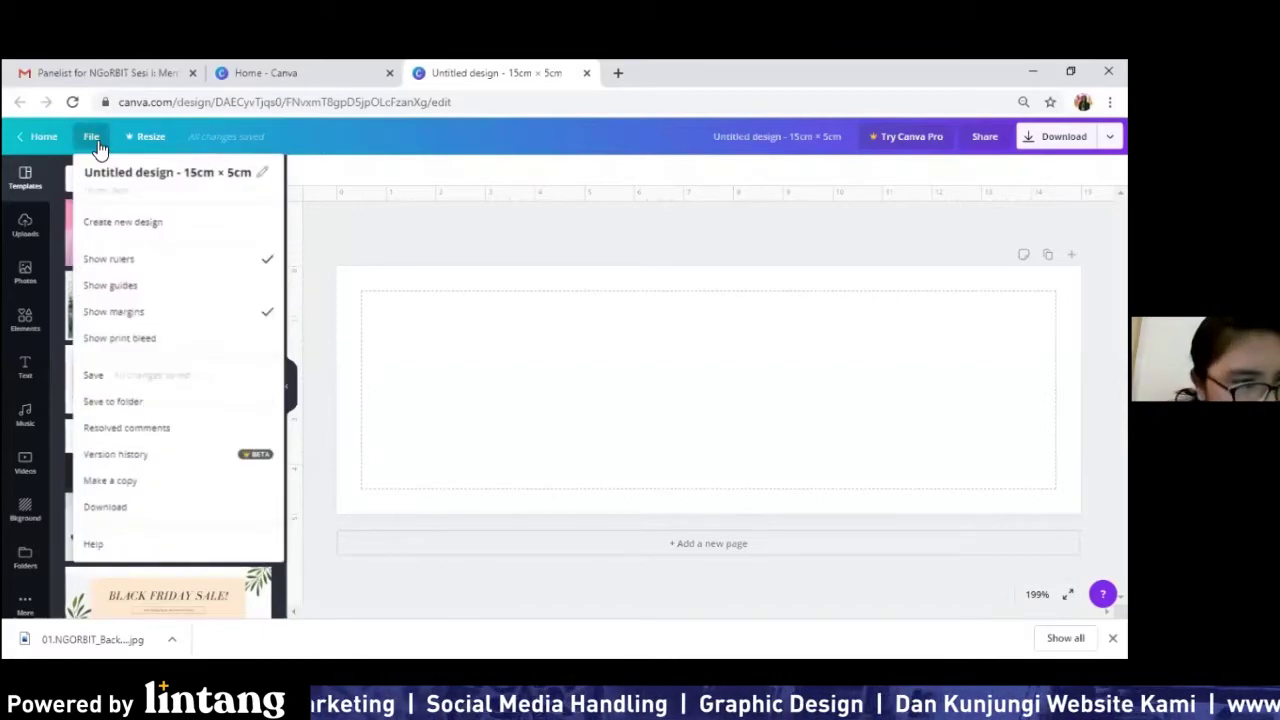
pyautogui.click(162, 341)
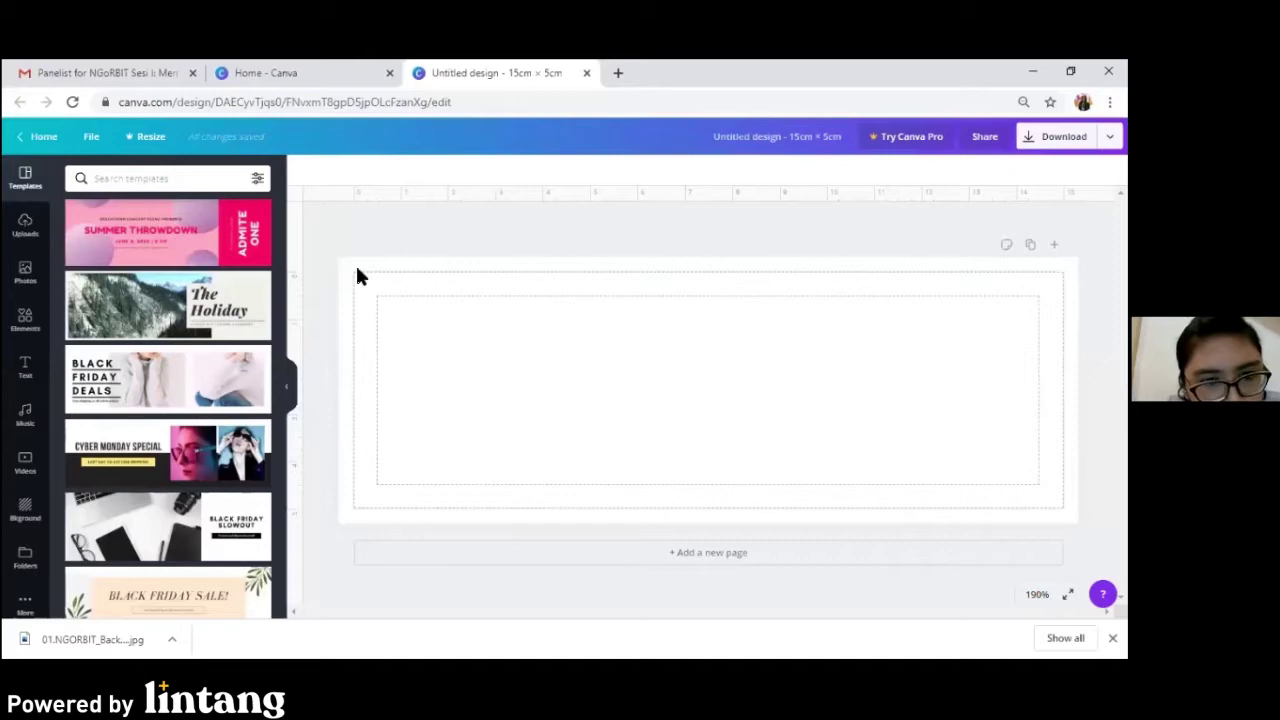
pyautogui.click(93, 142)
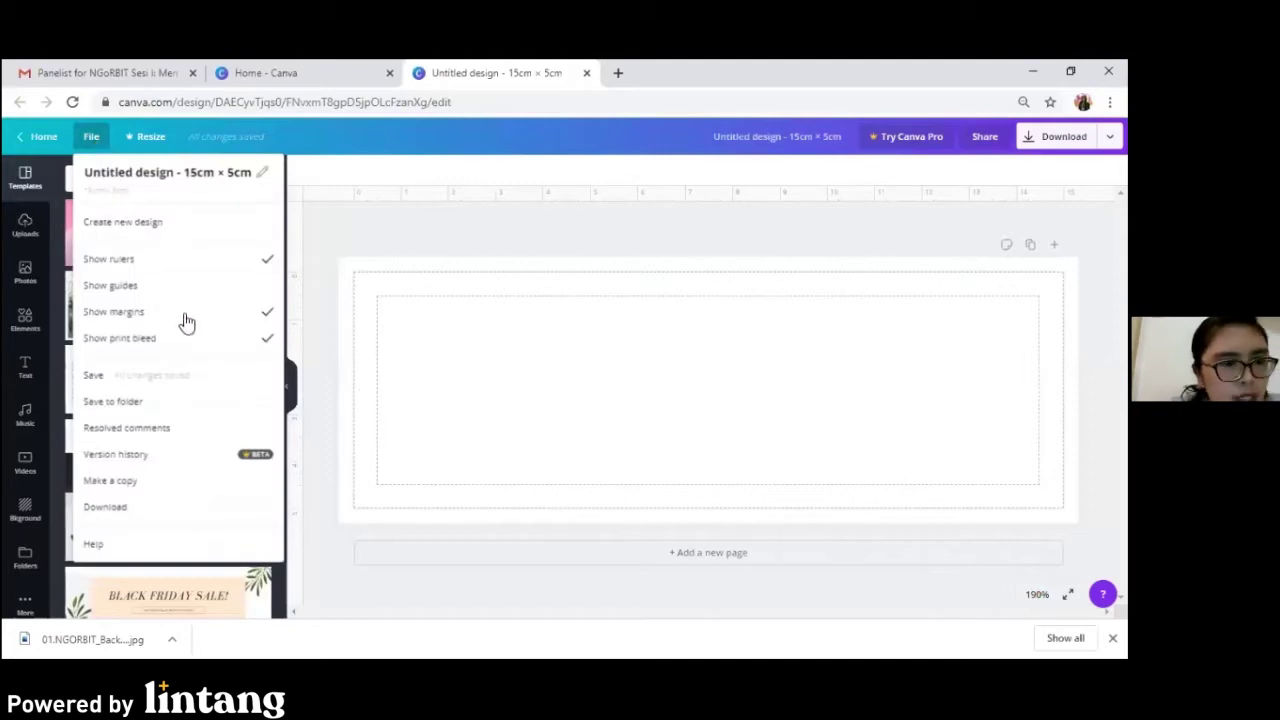
pyautogui.click(238, 344)
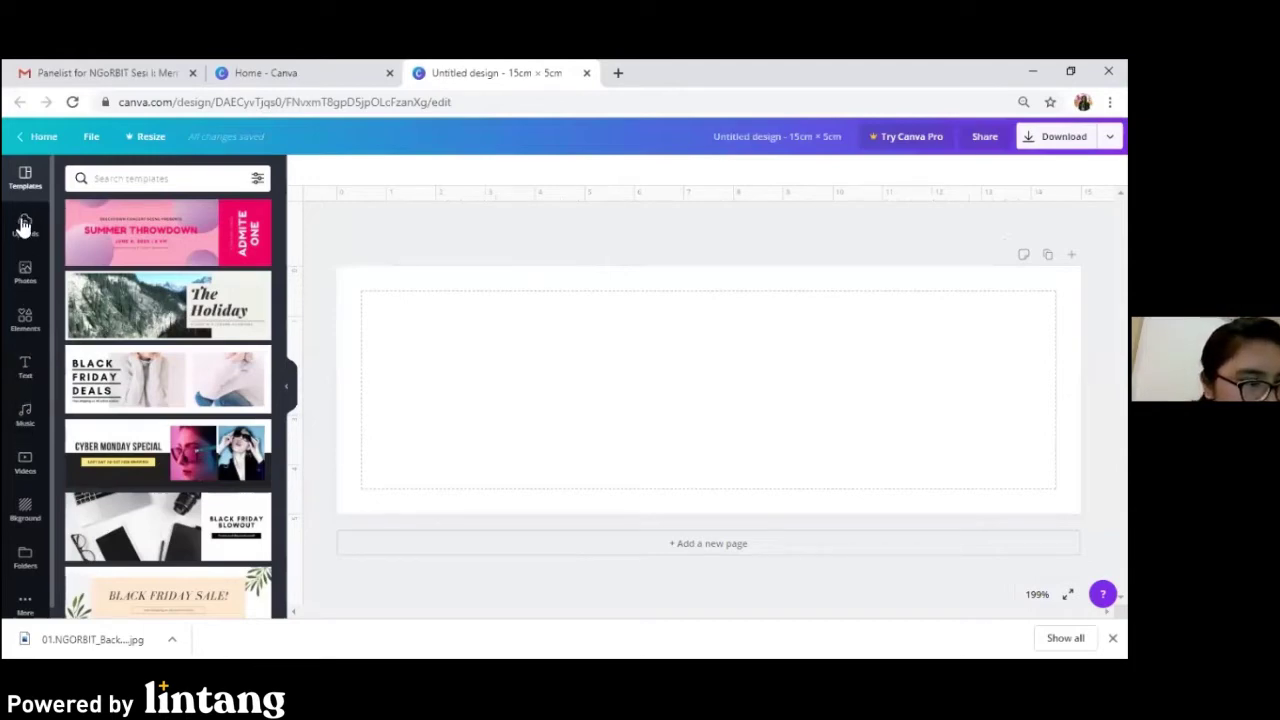
# Examine the text styles, elements, photos and uploads available for the design.
pyautogui.click(25, 370)
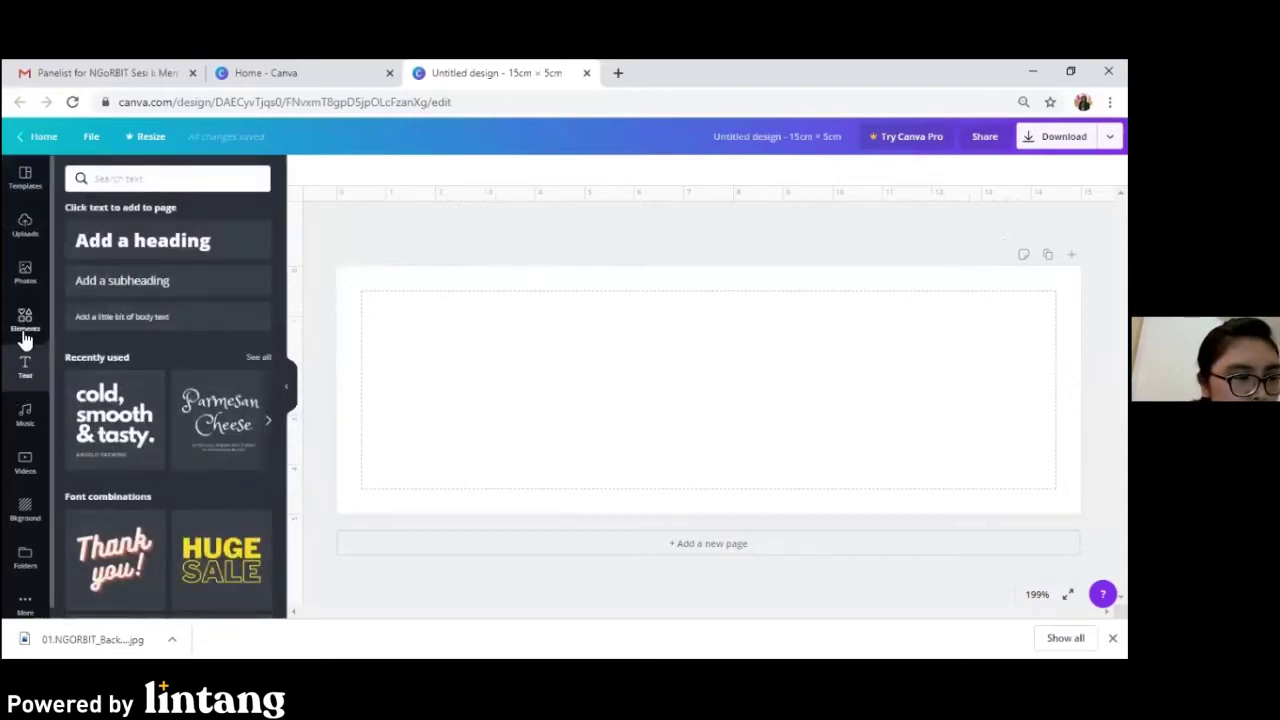
pyautogui.click(25, 333)
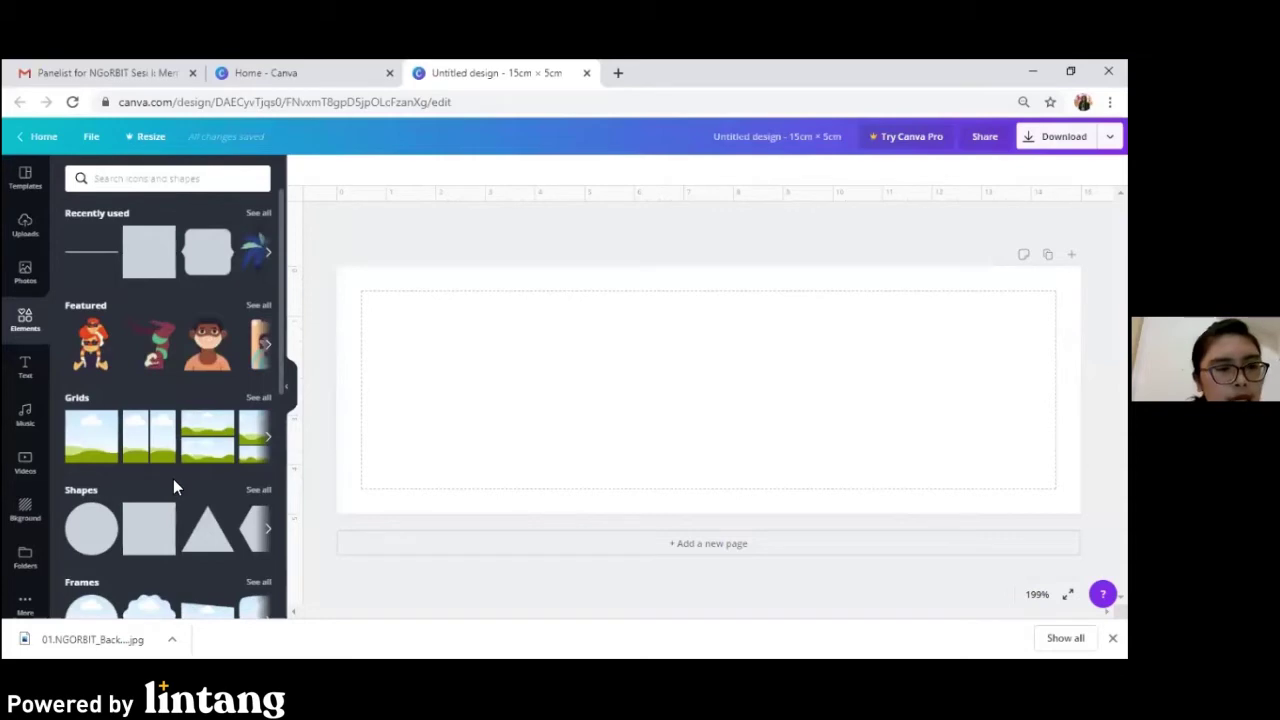
pyautogui.scroll(-5, 146, 503)
pyautogui.scroll(-15, 147, 503)
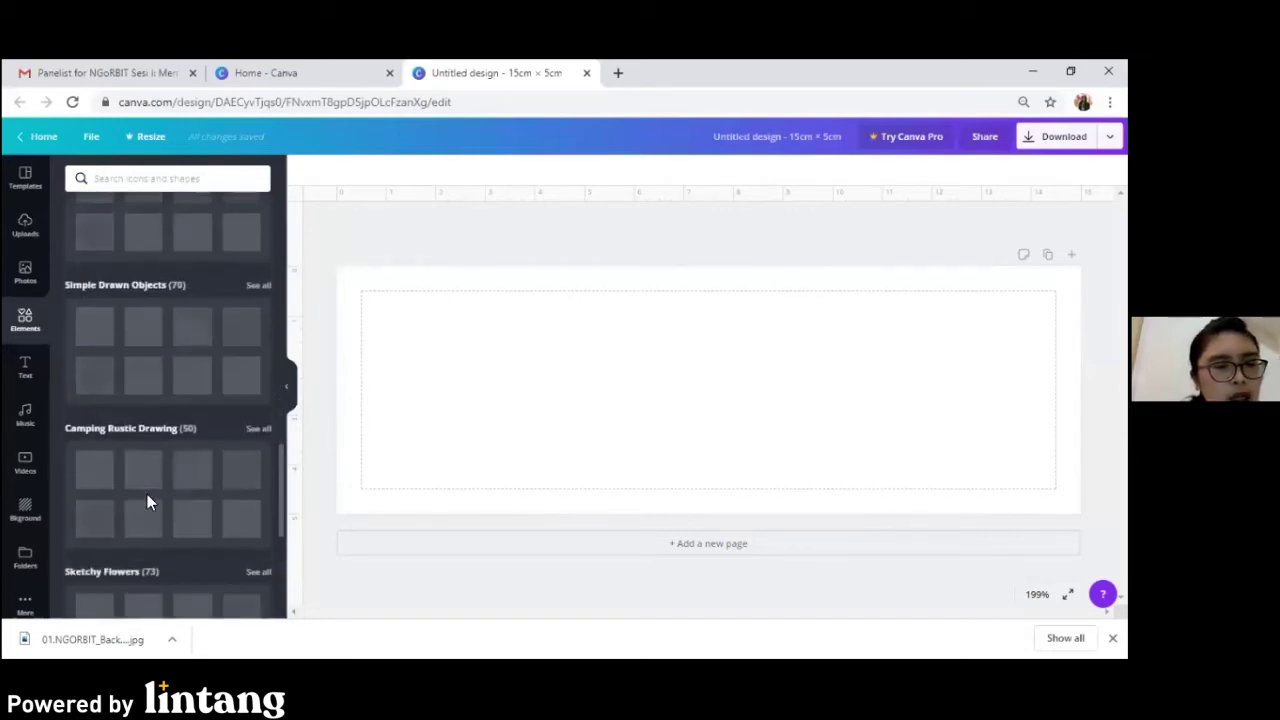
pyautogui.scroll(-3, 147, 494)
pyautogui.scroll(10, 147, 494)
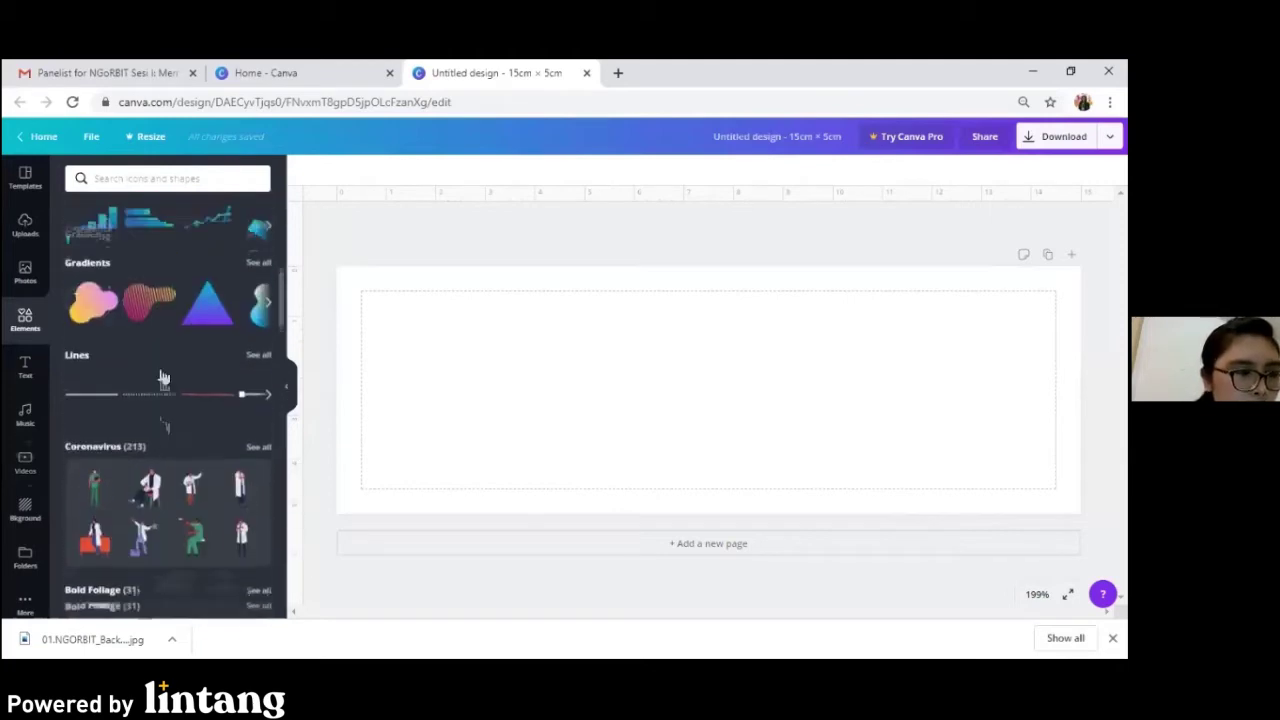
pyautogui.scroll(8, 160, 385)
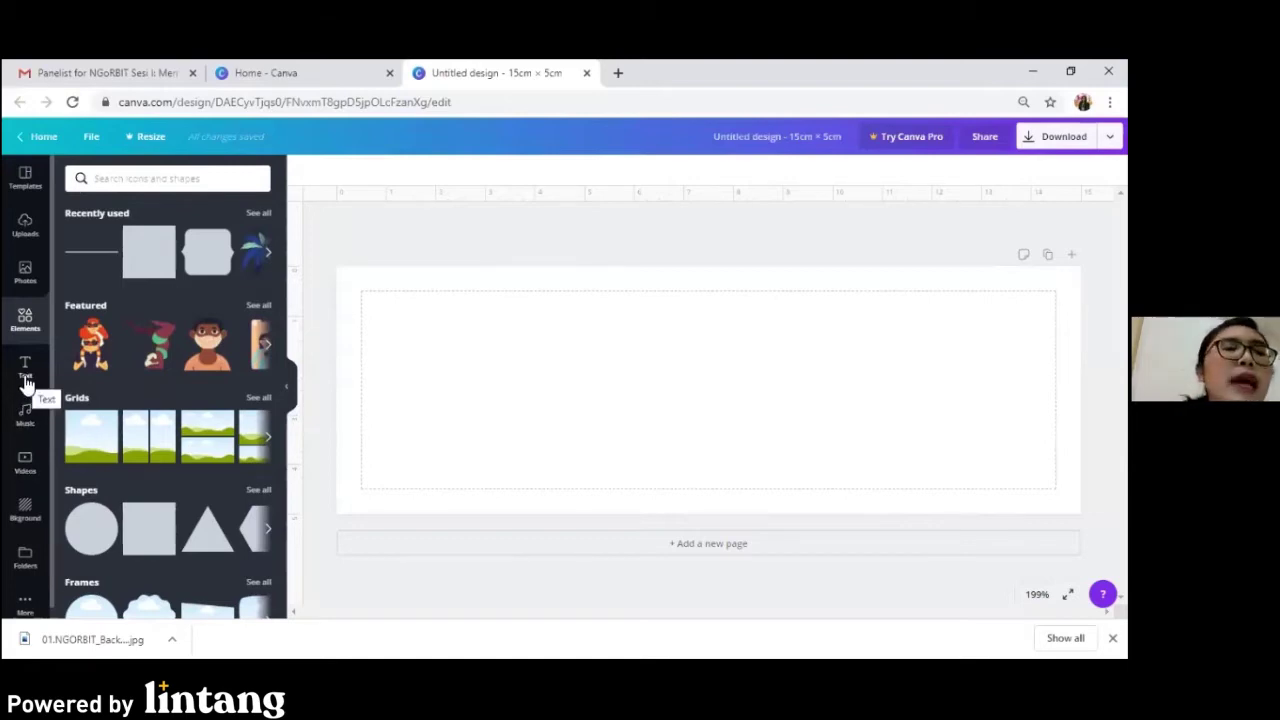
pyautogui.click(25, 278)
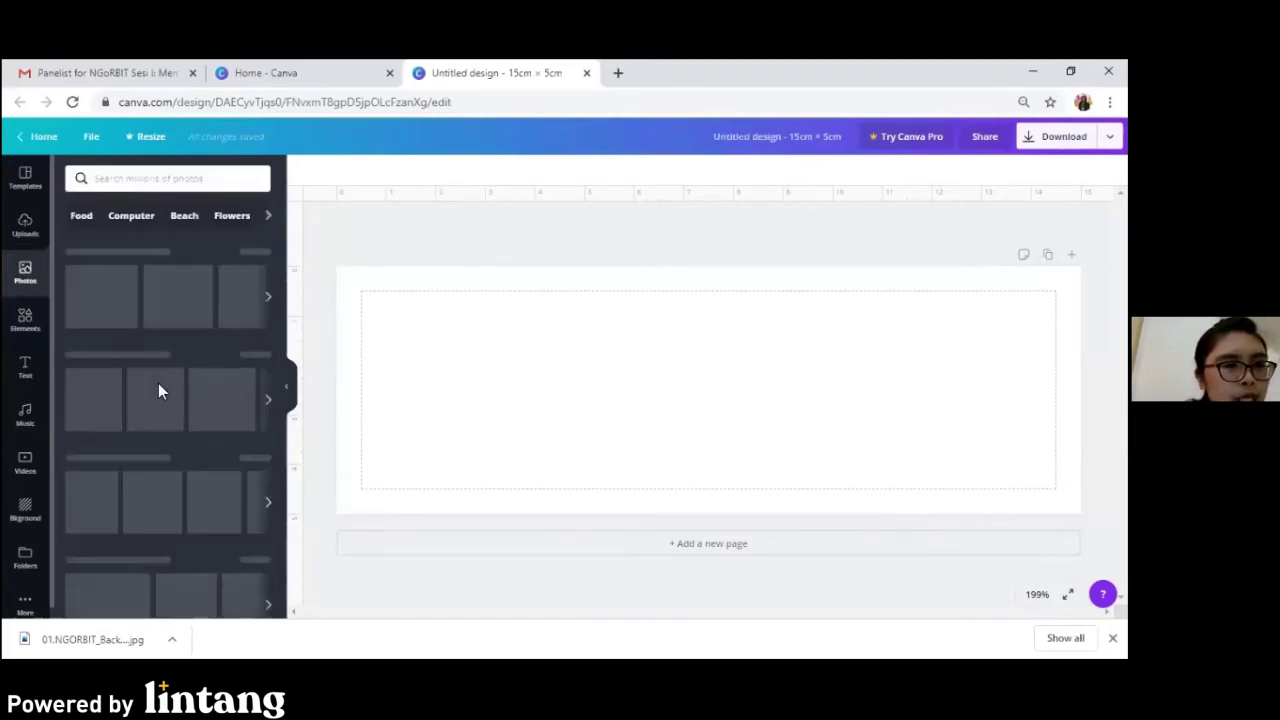
pyautogui.click(25, 230)
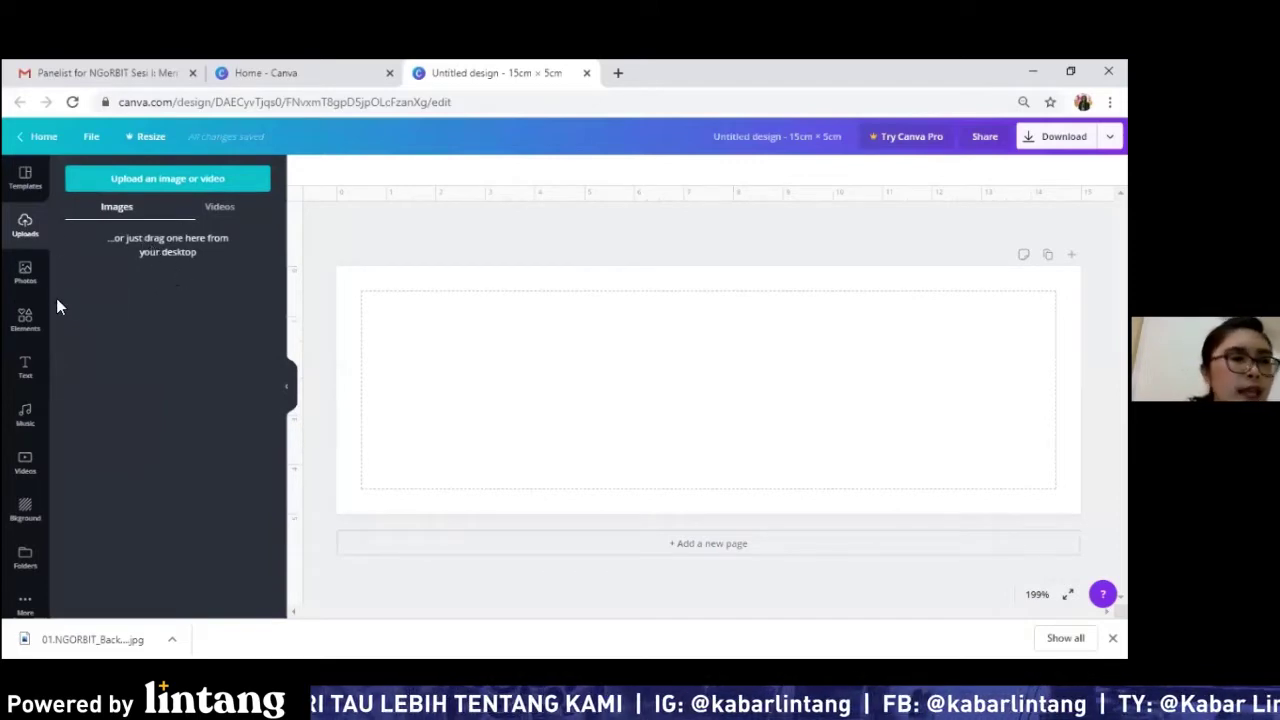
# Add the "cold, smooth & tasty." font combination to the page and shrink it to about 4 cm wide.
pyautogui.click(28, 370)
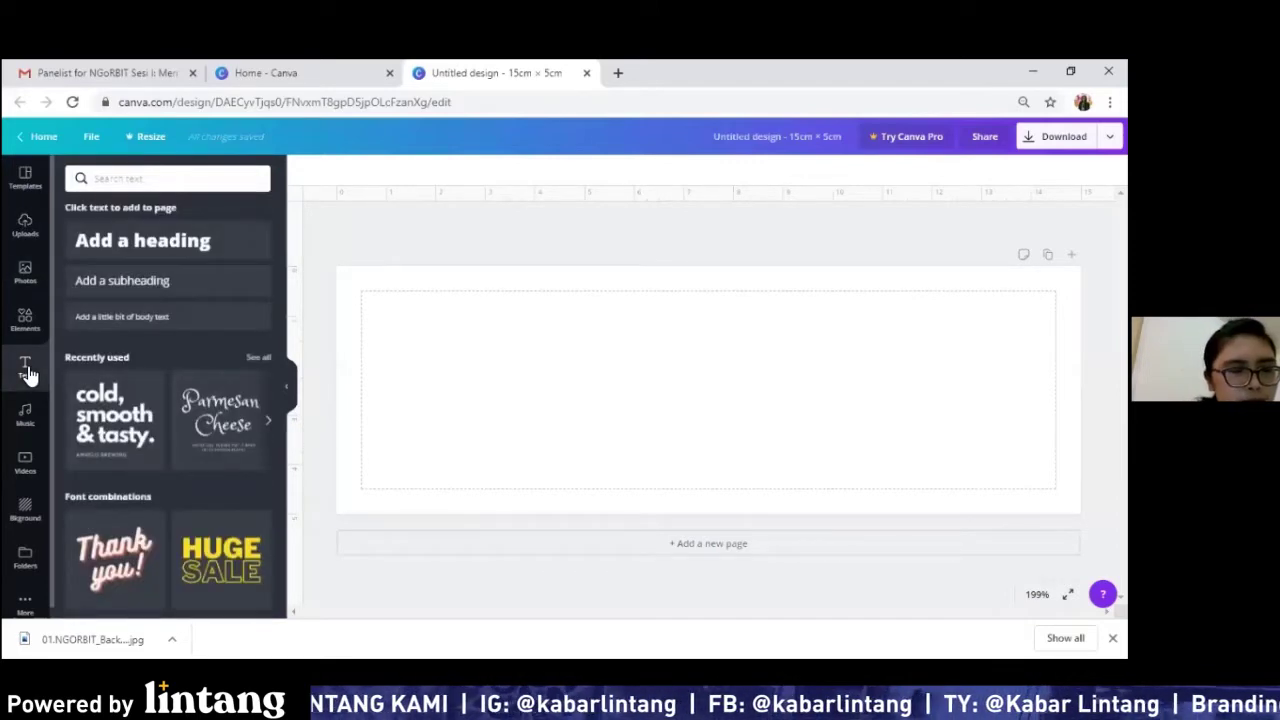
pyautogui.scroll(-5, 135, 403)
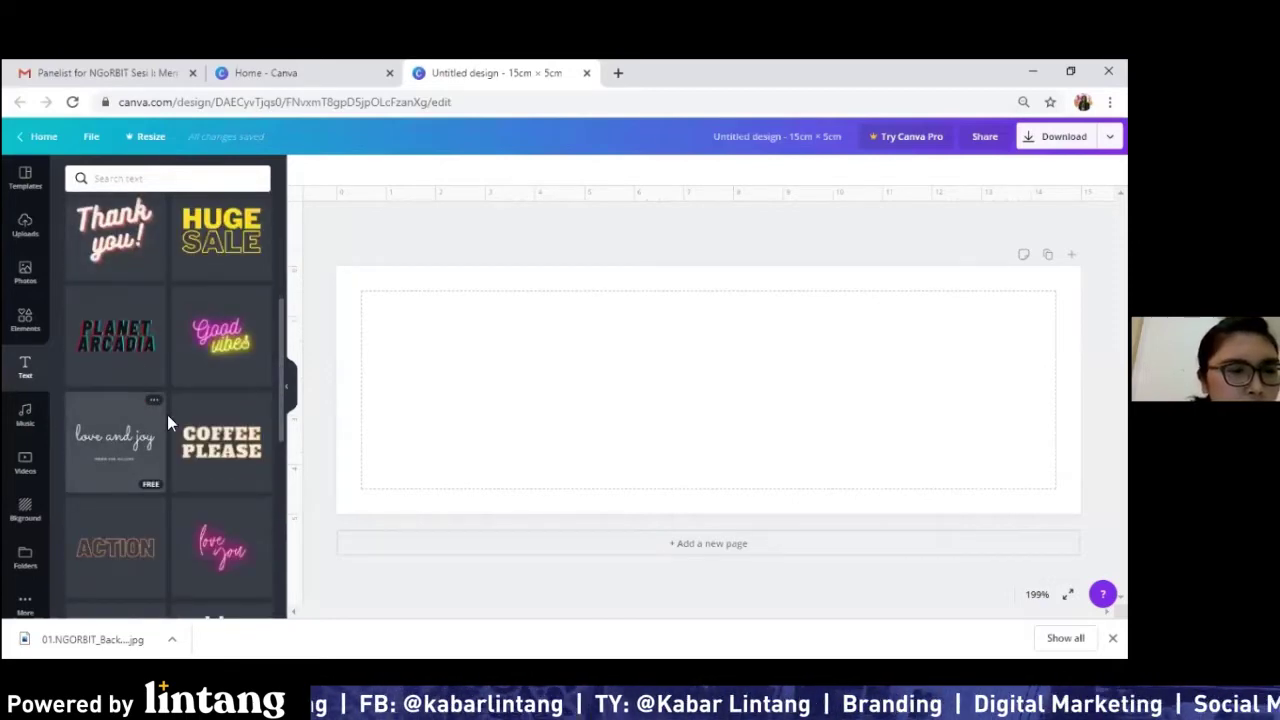
pyautogui.scroll(-5, 167, 420)
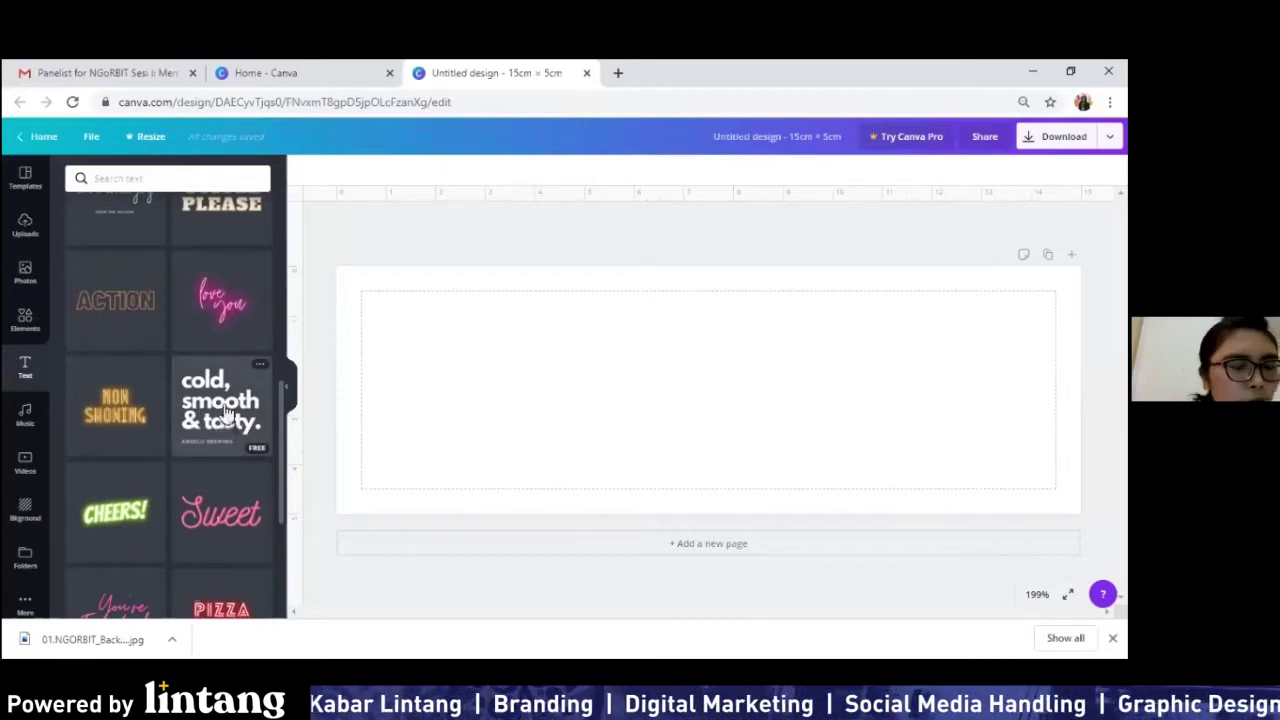
pyautogui.scroll(-5, 157, 320)
pyautogui.scroll(-4, 160, 320)
pyautogui.scroll(9, 186, 383)
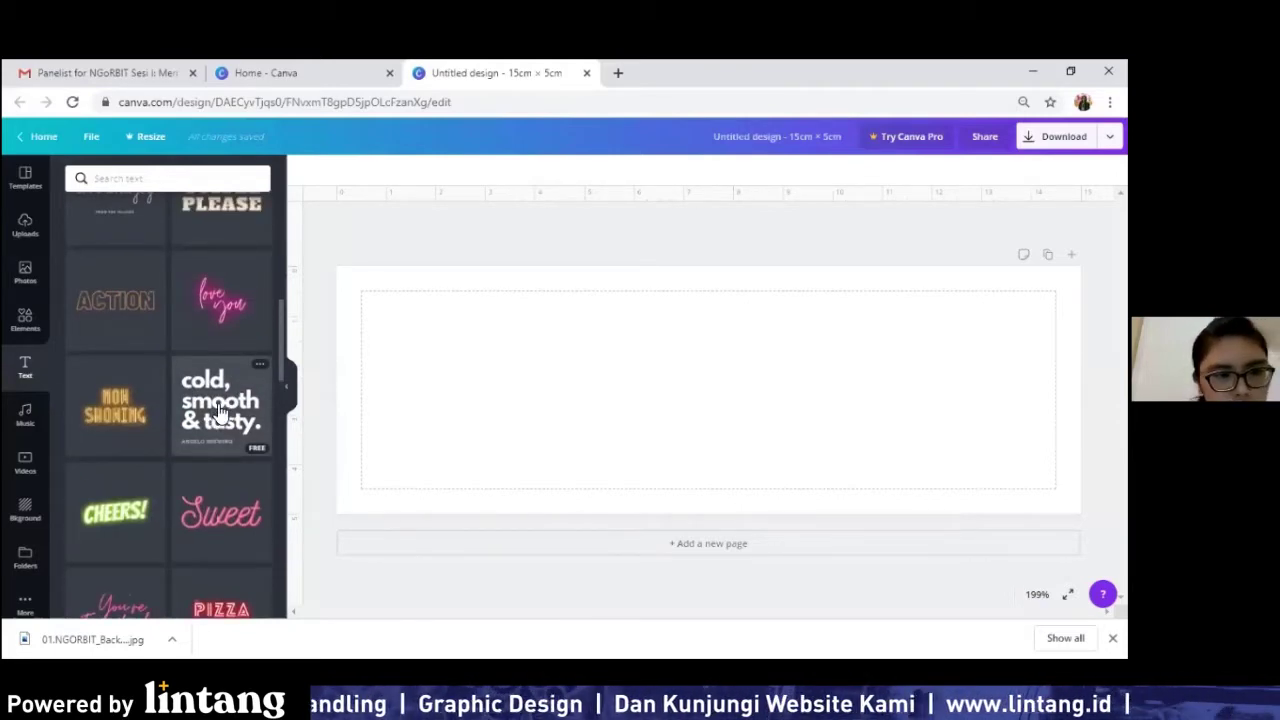
pyautogui.click(219, 410)
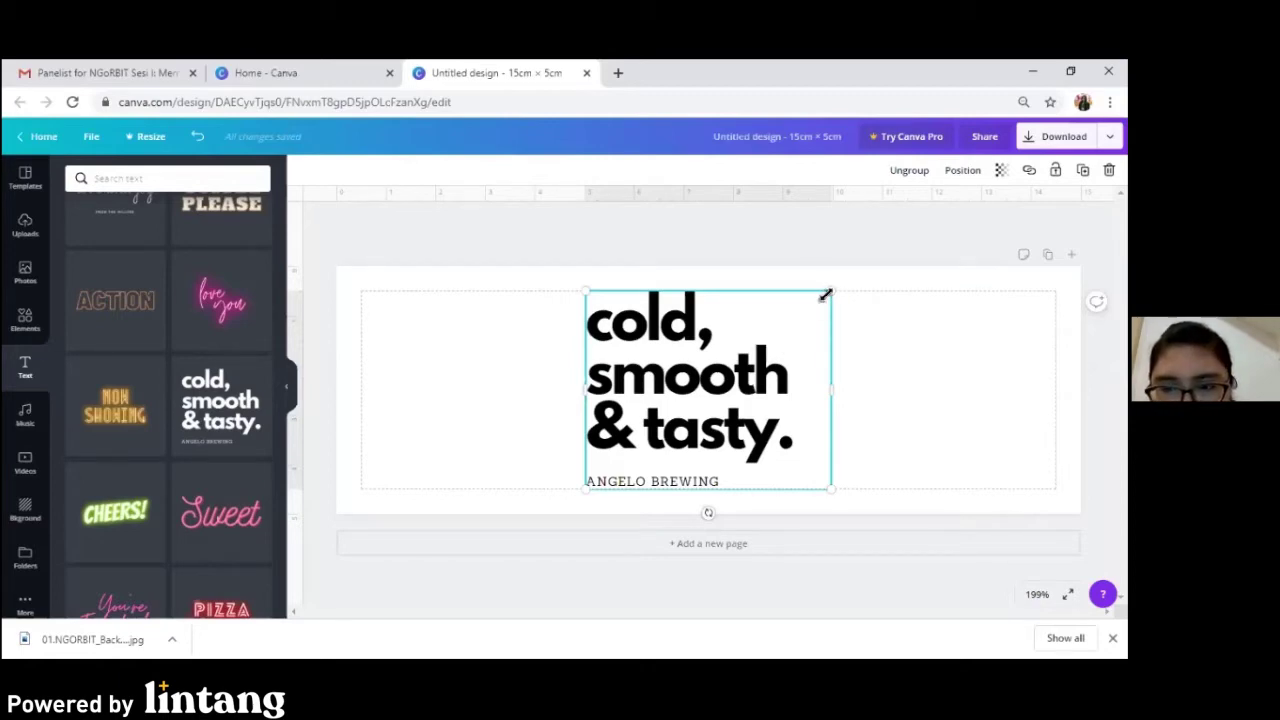
pyautogui.moveTo(830, 294); pyautogui.dragTo(783, 340)
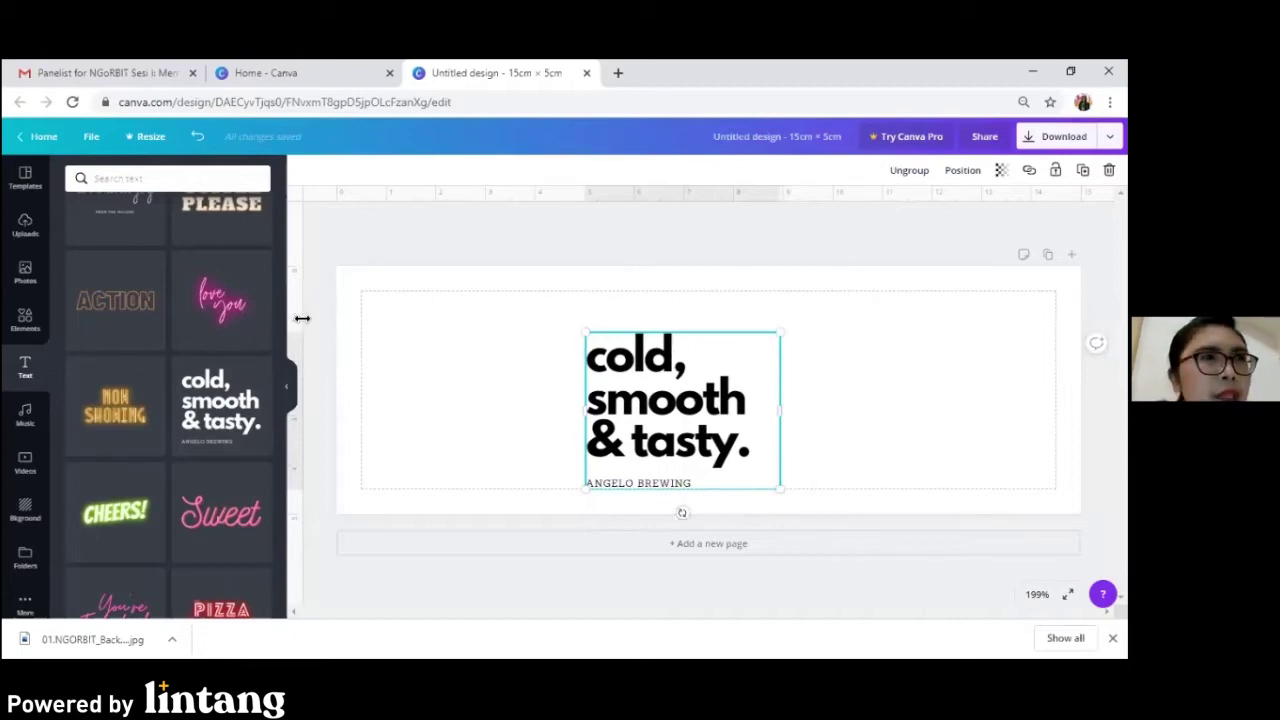
# Place vertical guides at about 5 cm and 10 cm and move the text group to the middle between them.
pyautogui.moveTo(306, 323); pyautogui.dragTo(582, 341)
pyautogui.moveTo(313, 323); pyautogui.dragTo(833, 360)
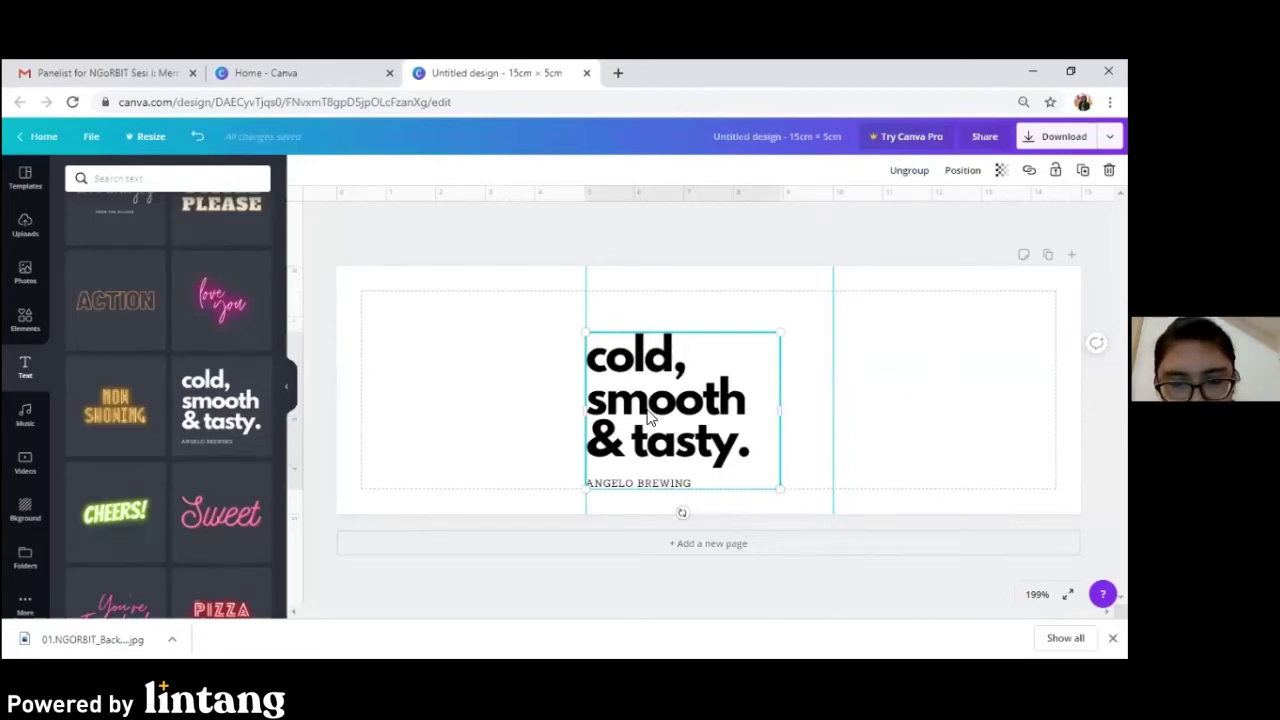
pyautogui.moveTo(649, 415); pyautogui.dragTo(681, 396)
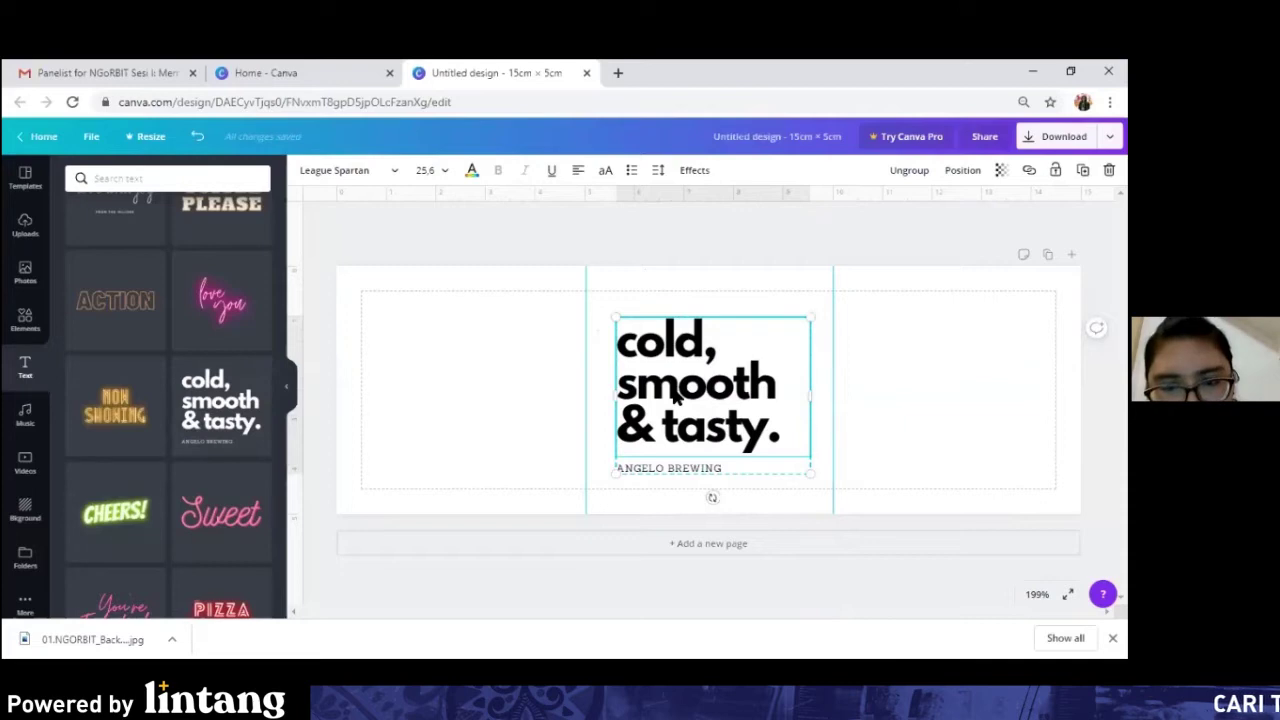
# Replace the "cold, smooth & tasty." heading text with "Peel Off Mask.".
pyautogui.doubleClick(677, 395)
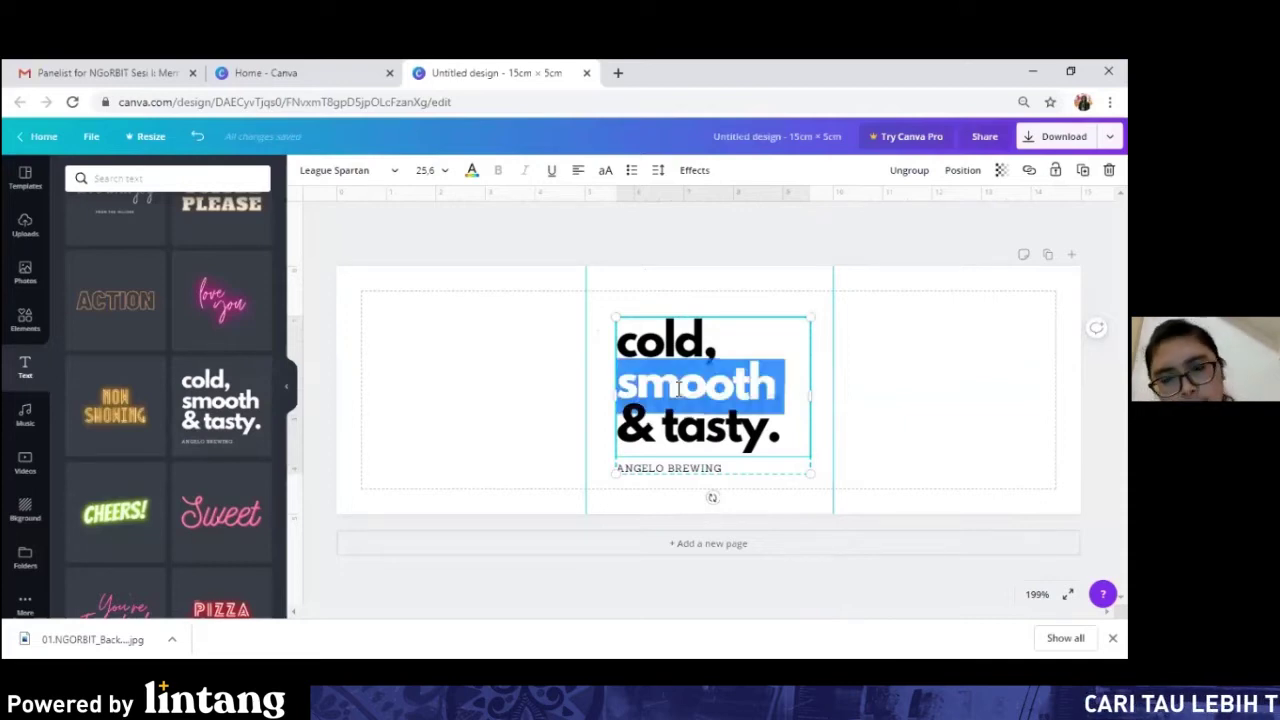
pyautogui.click(627, 346)
pyautogui.moveTo(627, 346); pyautogui.dragTo(779, 428)
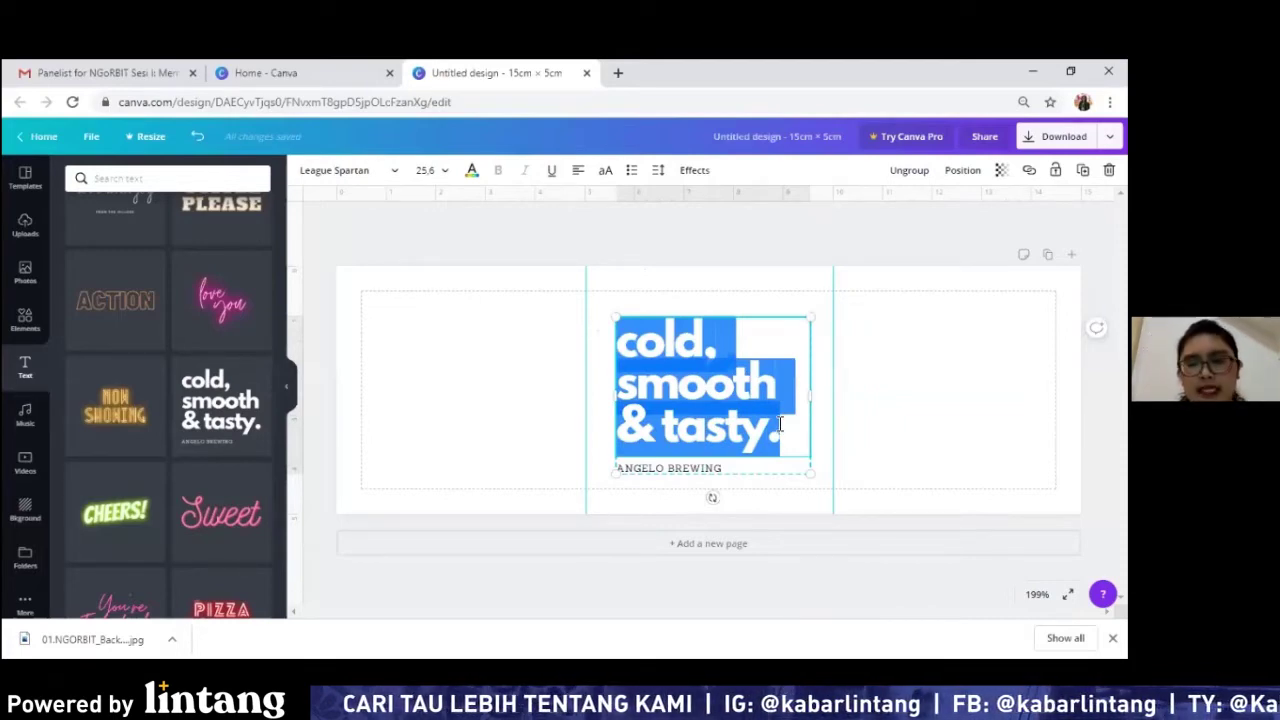
pyautogui.write('P')
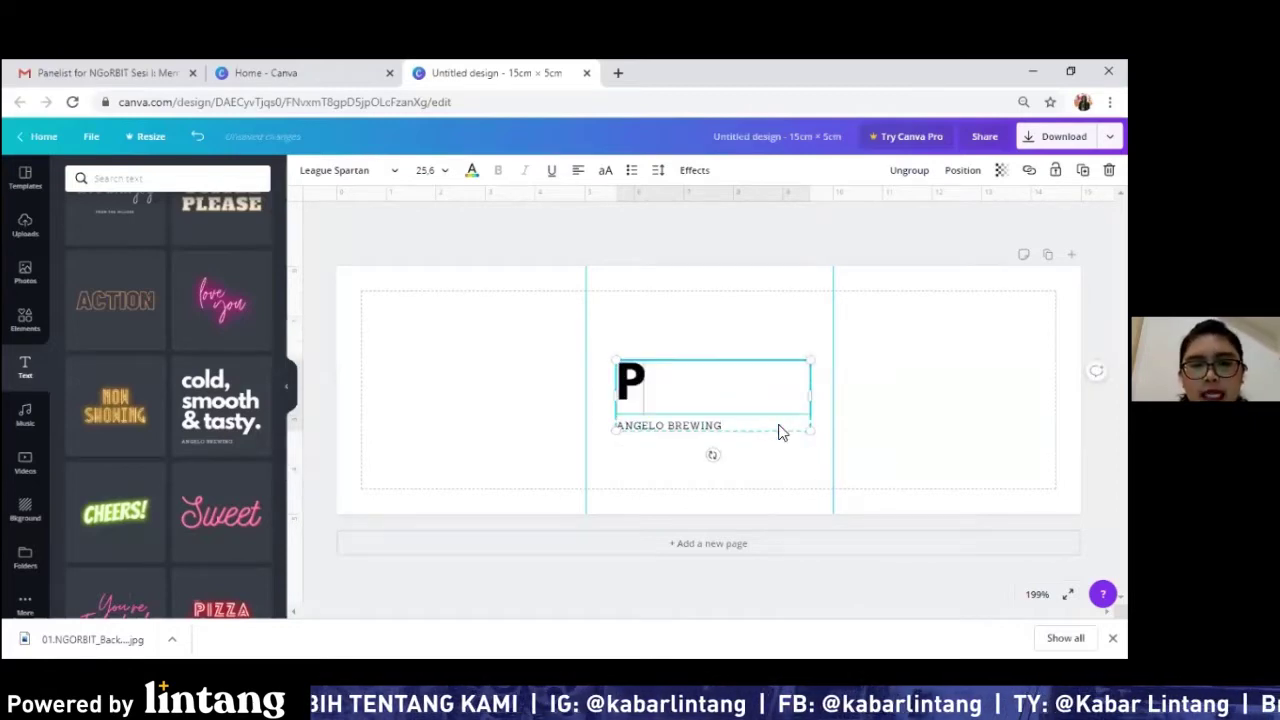
pyautogui.write('eel ')
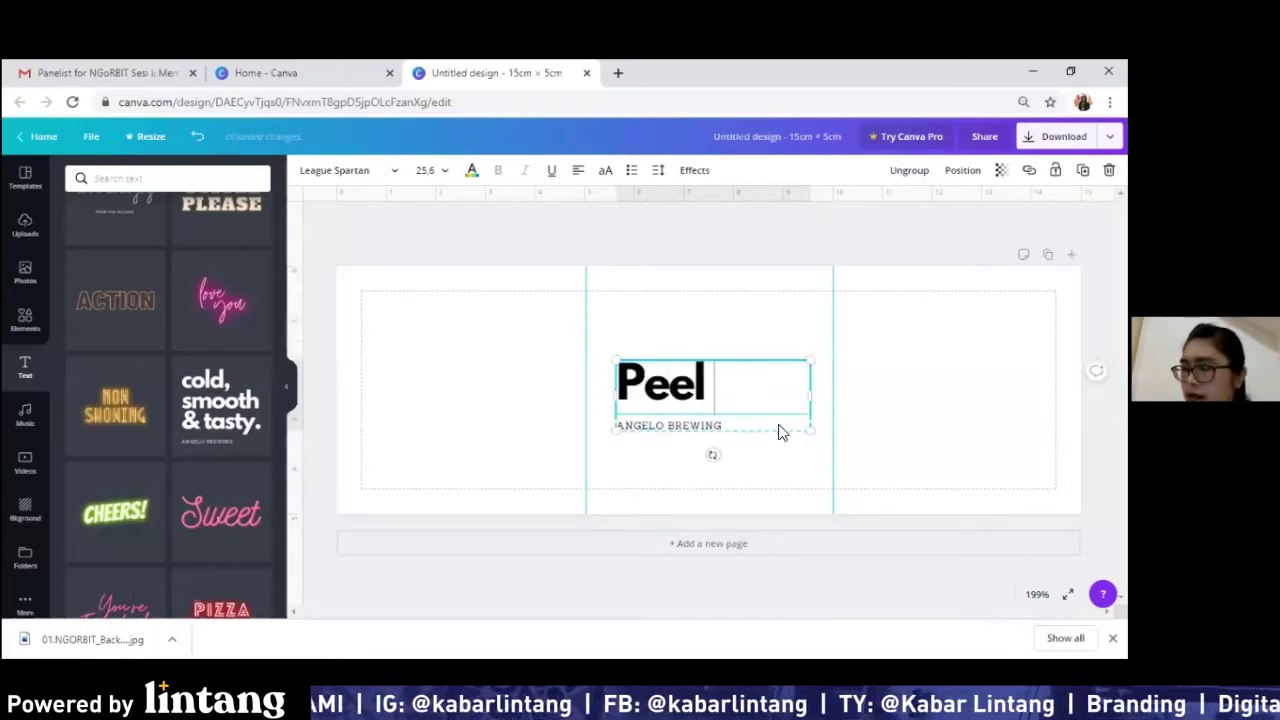
pyautogui.write('Off')
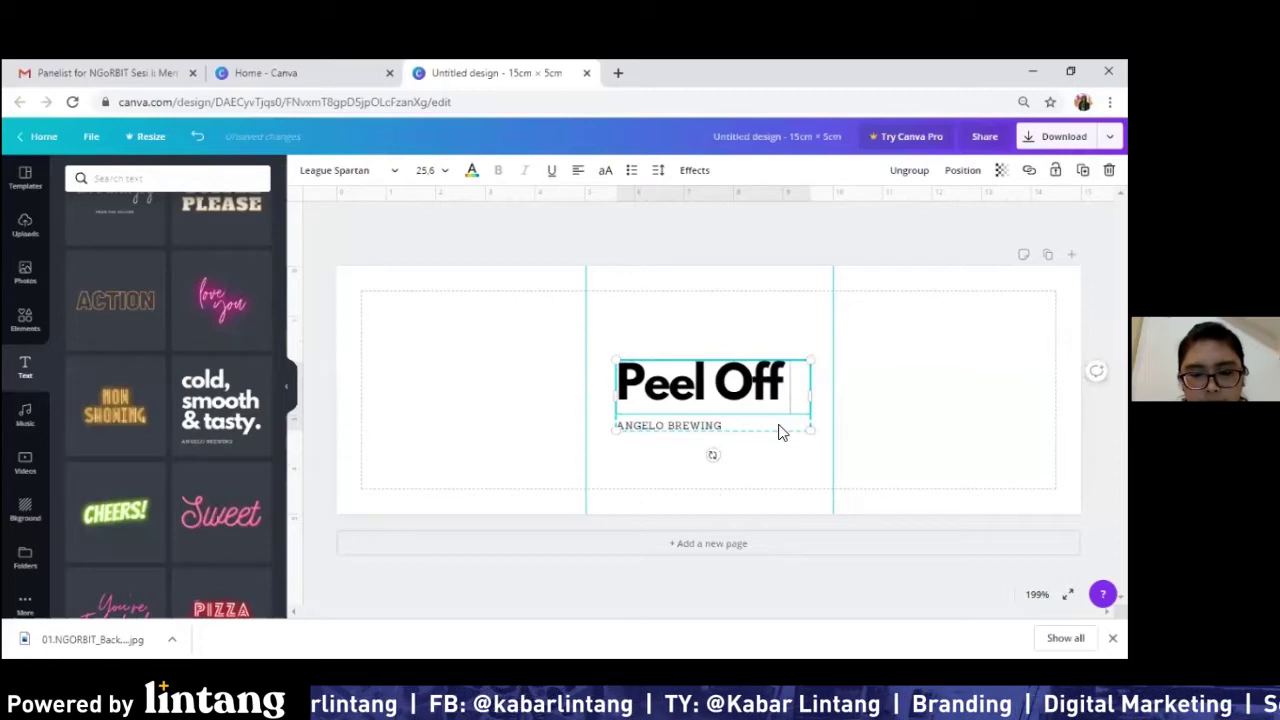
pyautogui.write(' Mask')
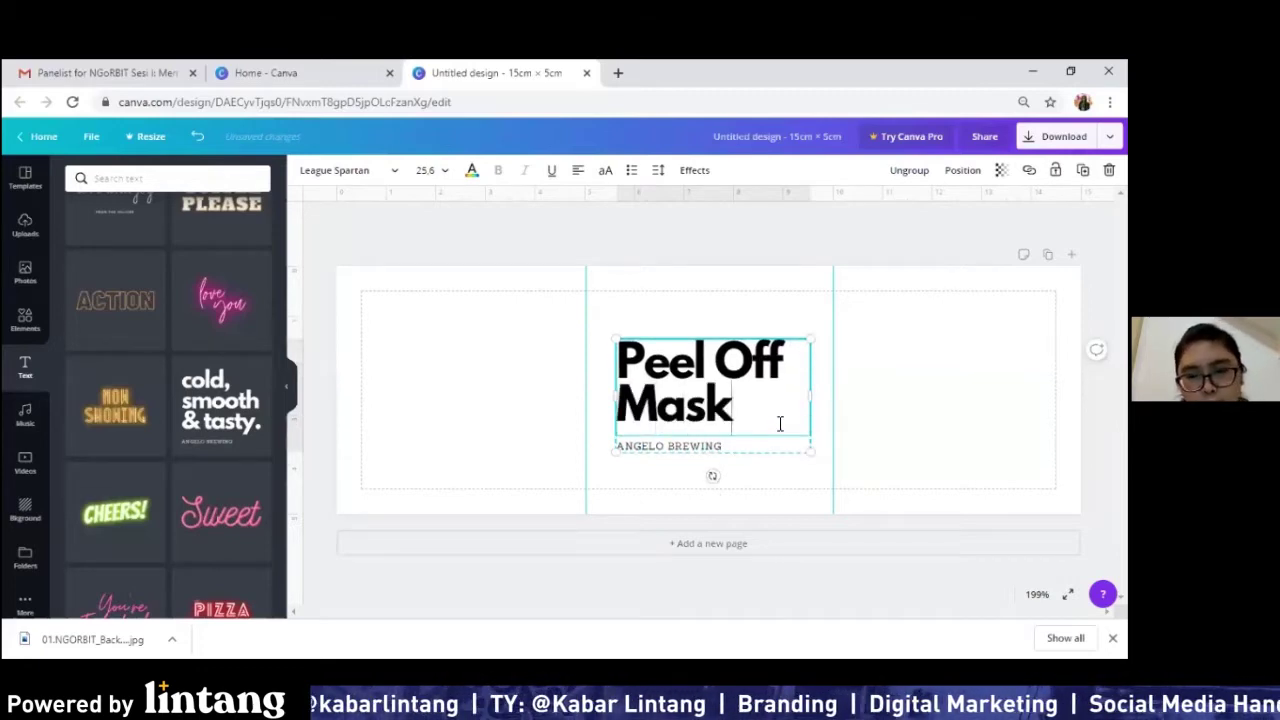
pyautogui.write('.')
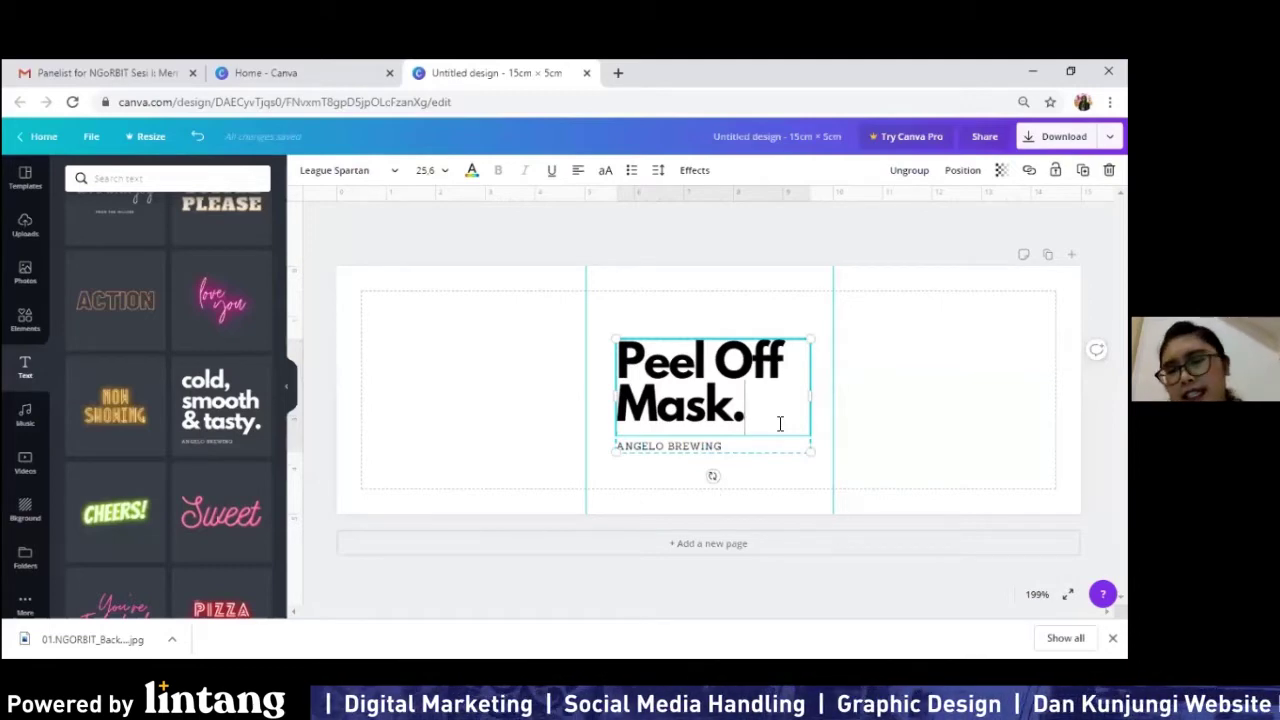
# Replace the small caption under the heading with "GOOD FRAGRANCE".
pyautogui.click(698, 450)
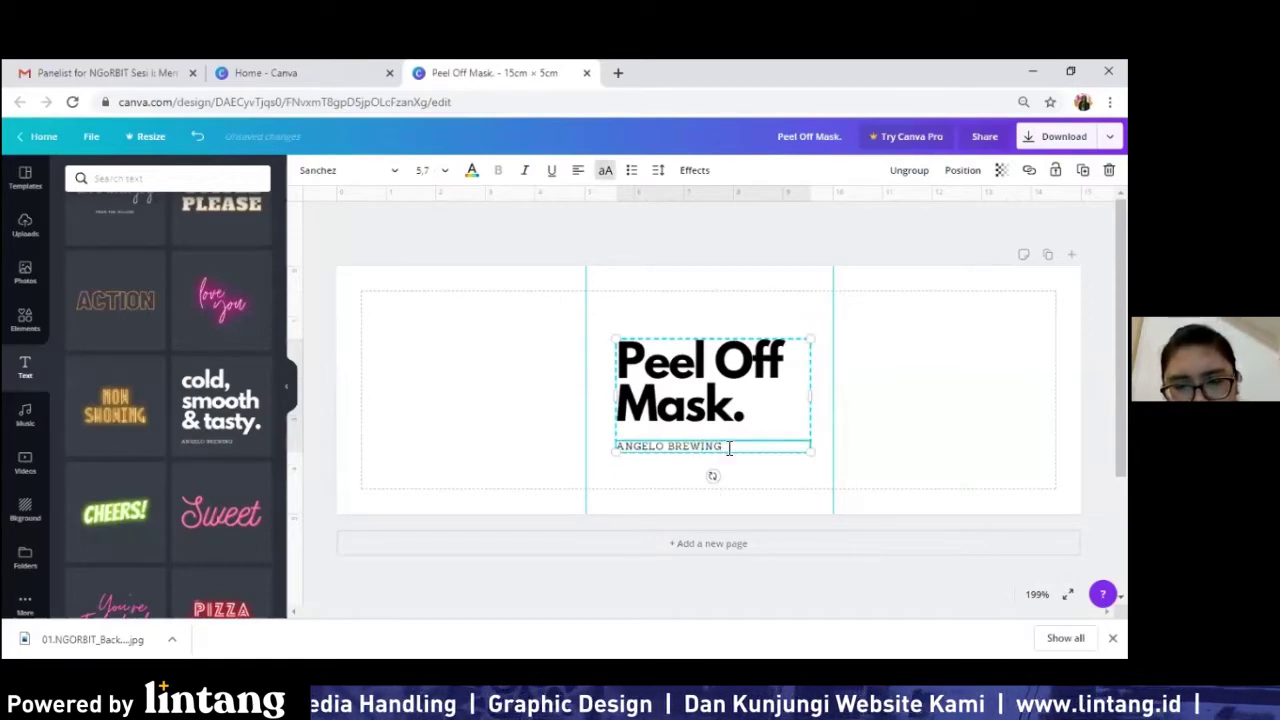
pyautogui.doubleClick(610, 449)
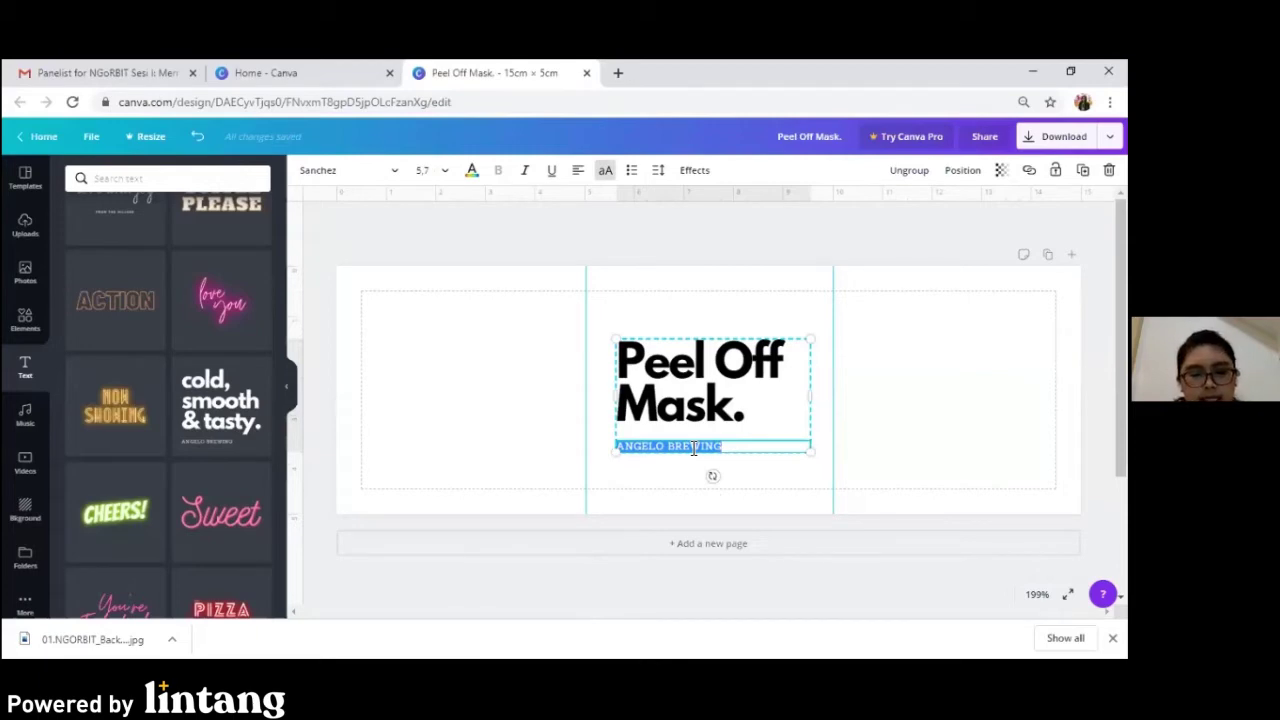
pyautogui.press('BackSpace')
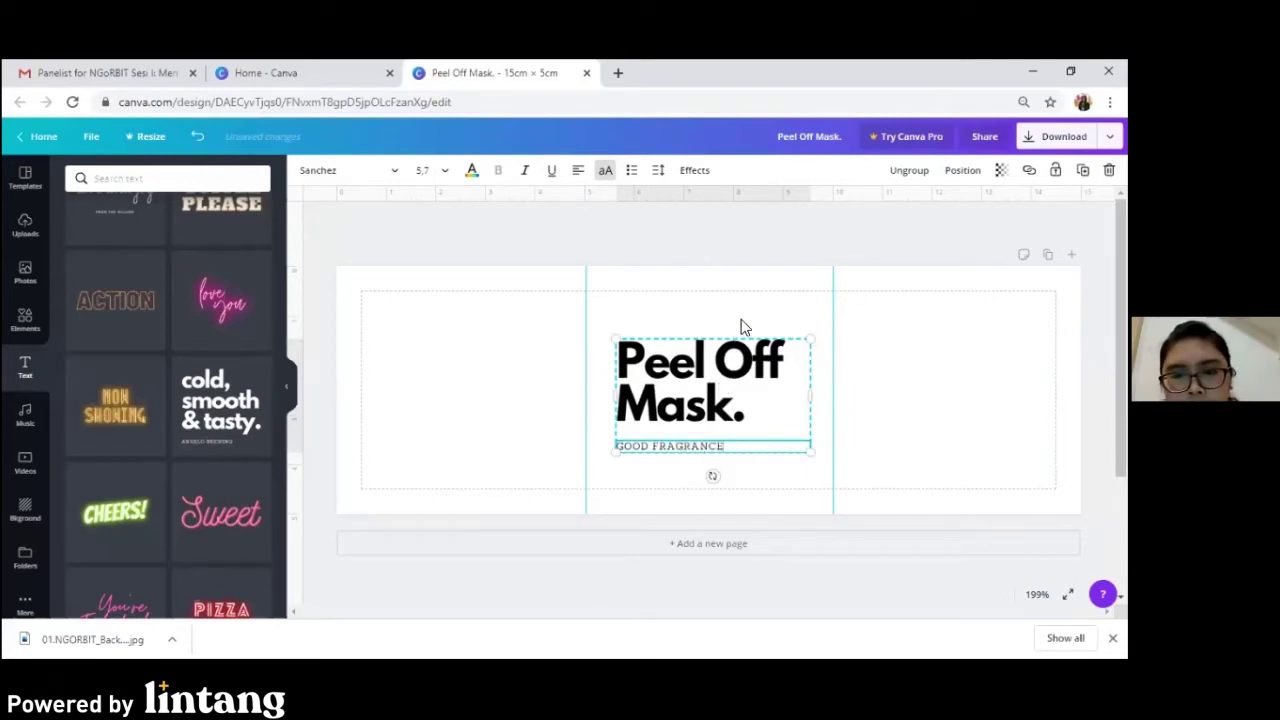
pyautogui.click(741, 320)
# Move the heading and caption group slightly down between the two vertical guides.
pyautogui.click(694, 424)
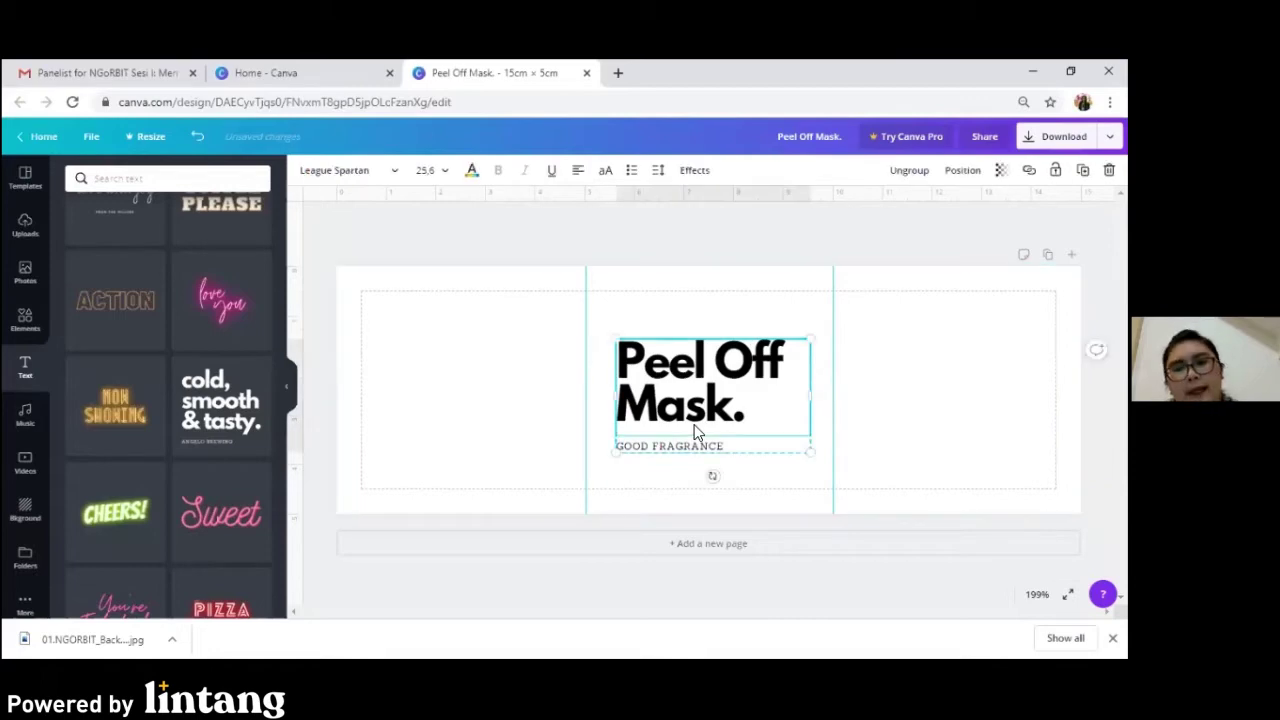
pyautogui.click(760, 476)
pyautogui.moveTo(720, 416); pyautogui.dragTo(720, 424)
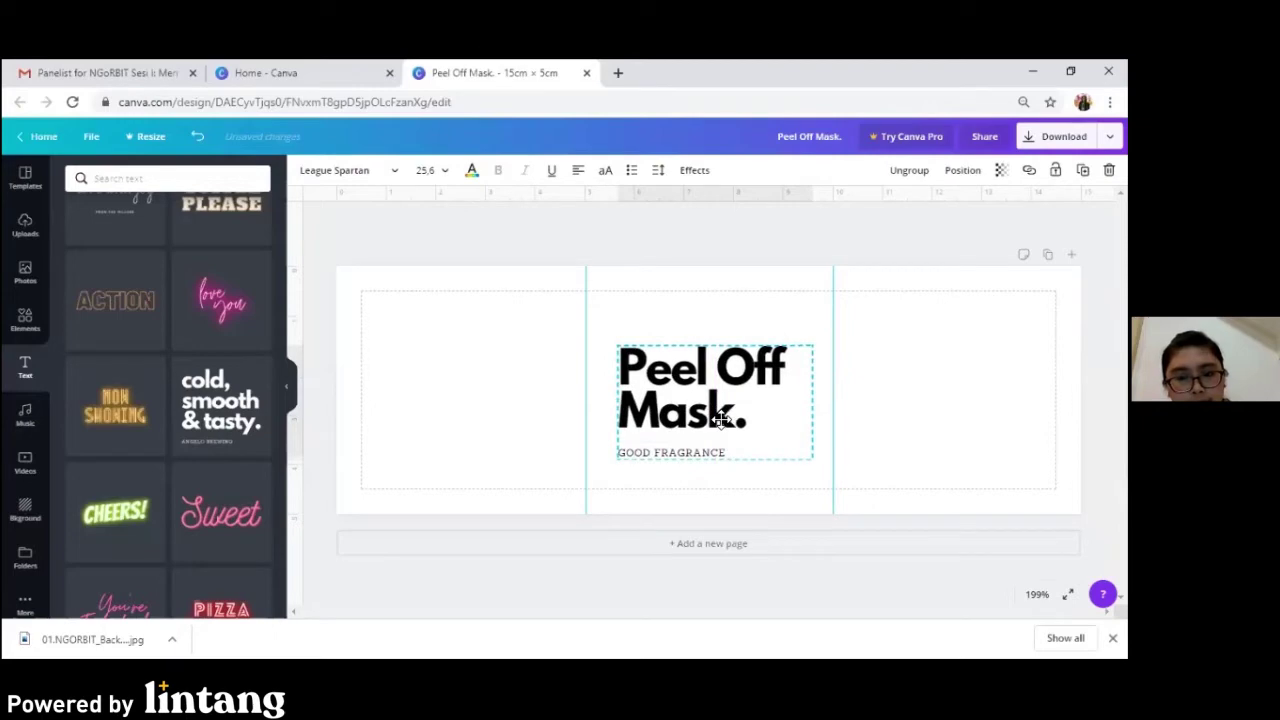
pyautogui.click(690, 318)
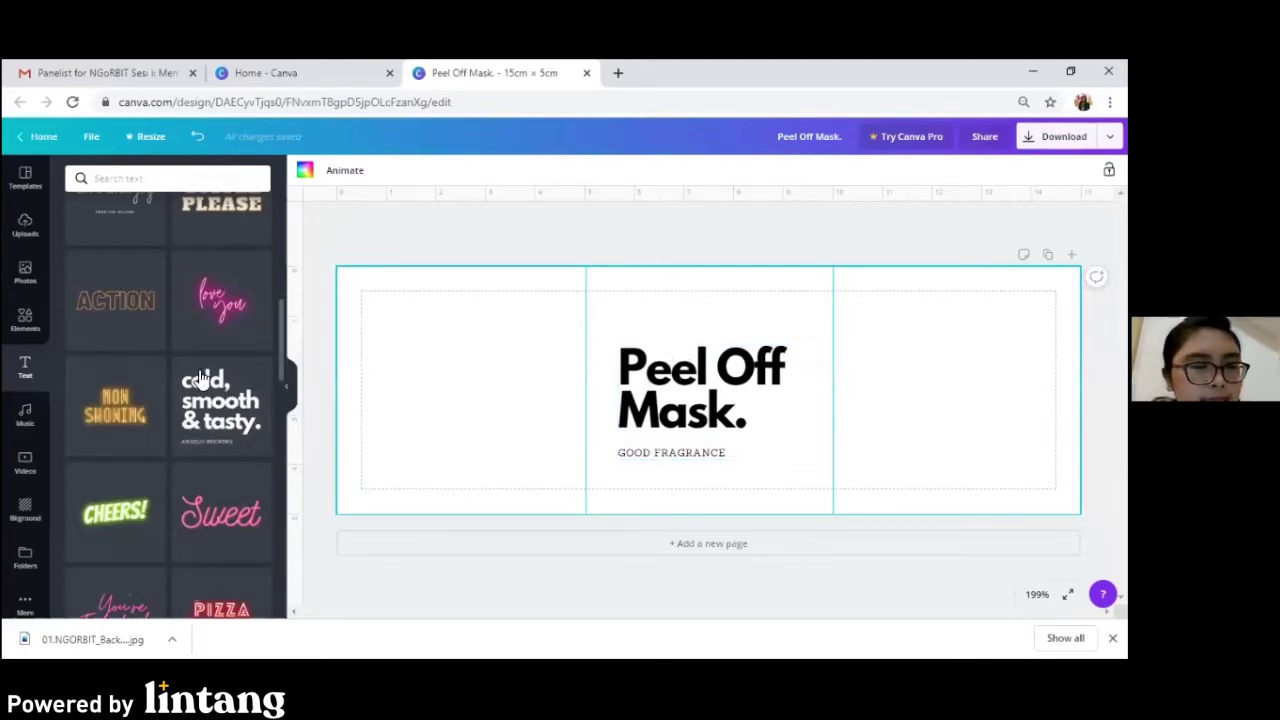
# Add a subheading text box and place it just above "Peel Off Mask.", flush with the heading's left edge.
pyautogui.scroll(5, 205, 385)
pyautogui.scroll(4, 210, 390)
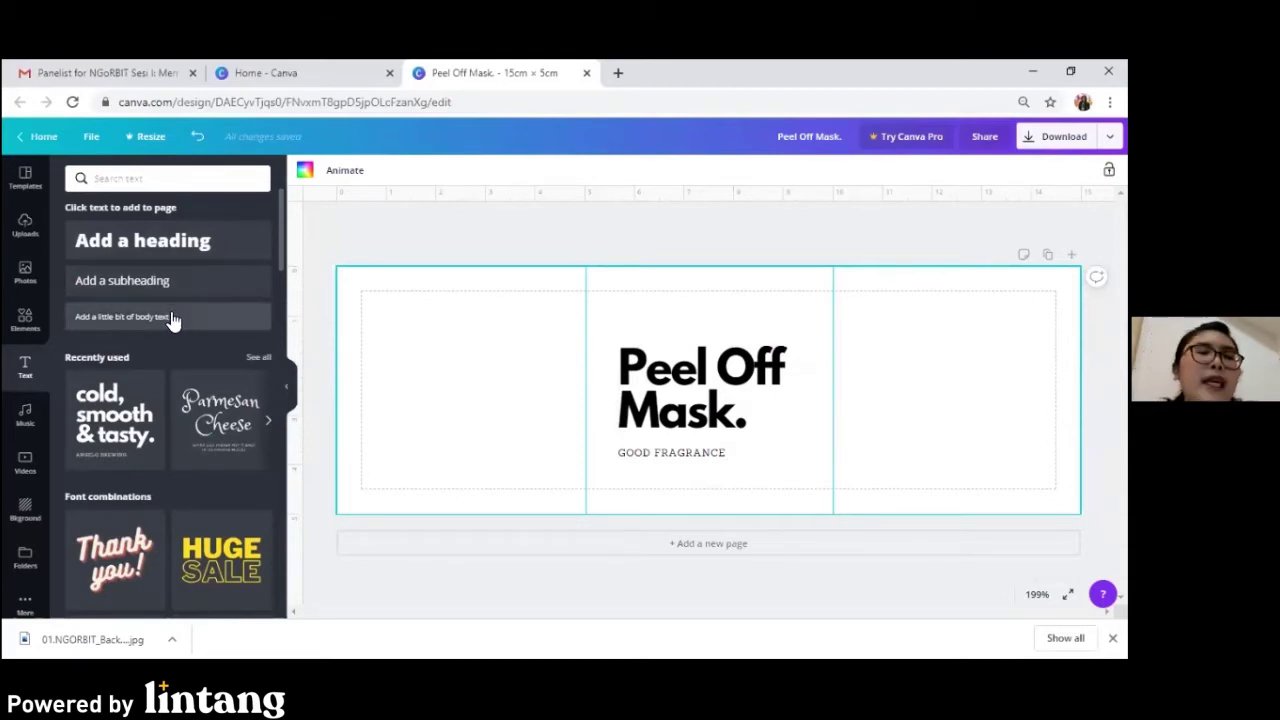
pyautogui.click(118, 285)
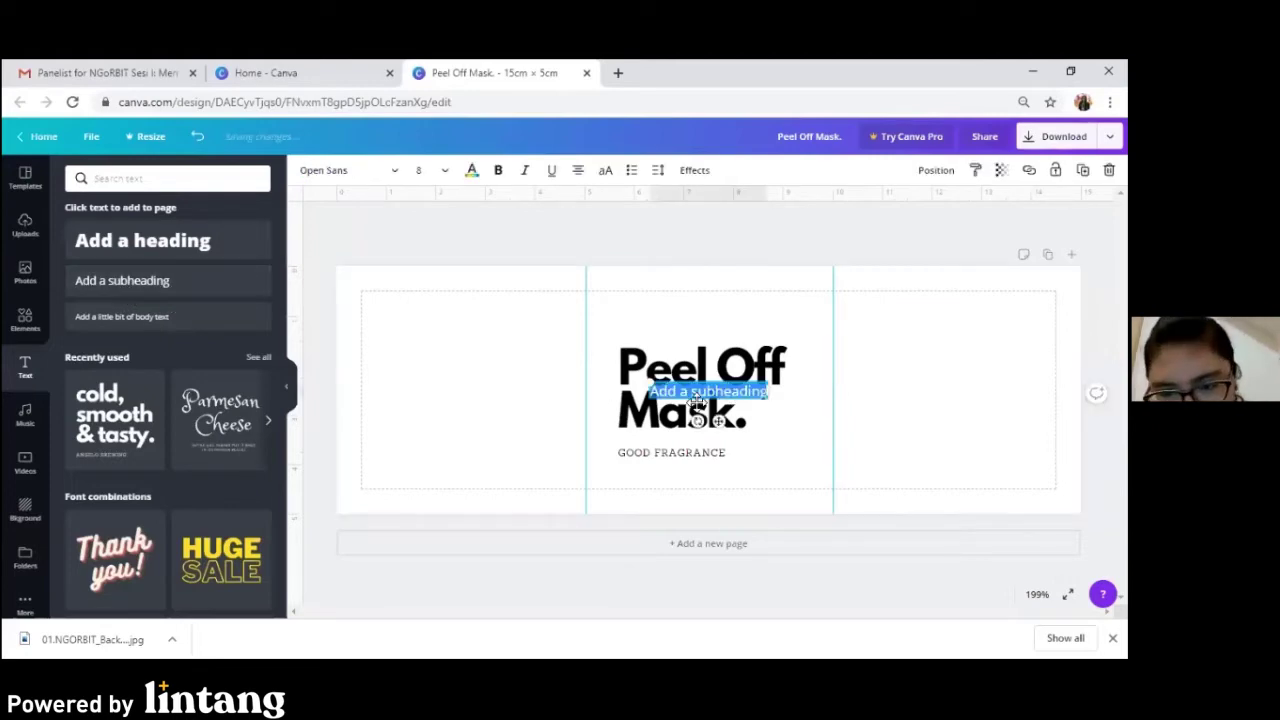
pyautogui.moveTo(697, 397); pyautogui.dragTo(730, 327)
# Set the font of the whole new subheading to Sacramento.
pyautogui.doubleClick(665, 331)
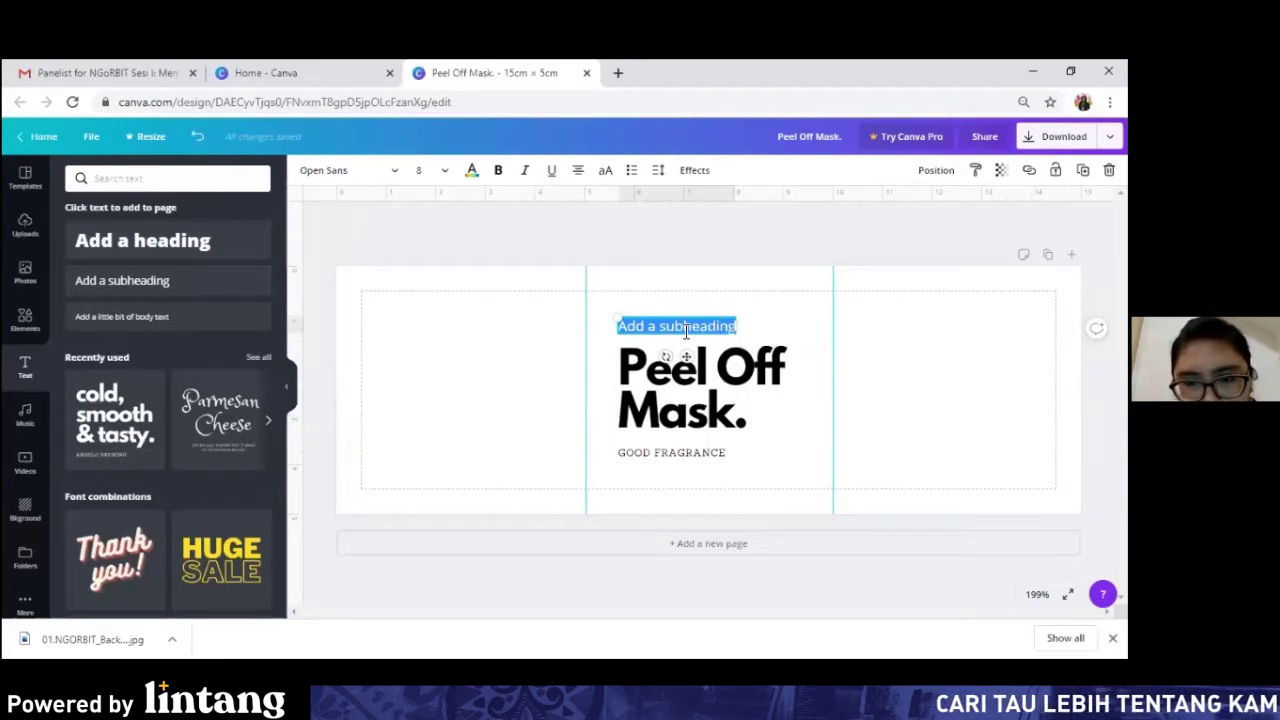
pyautogui.click(624, 331)
pyautogui.moveTo(621, 329); pyautogui.dragTo(736, 327)
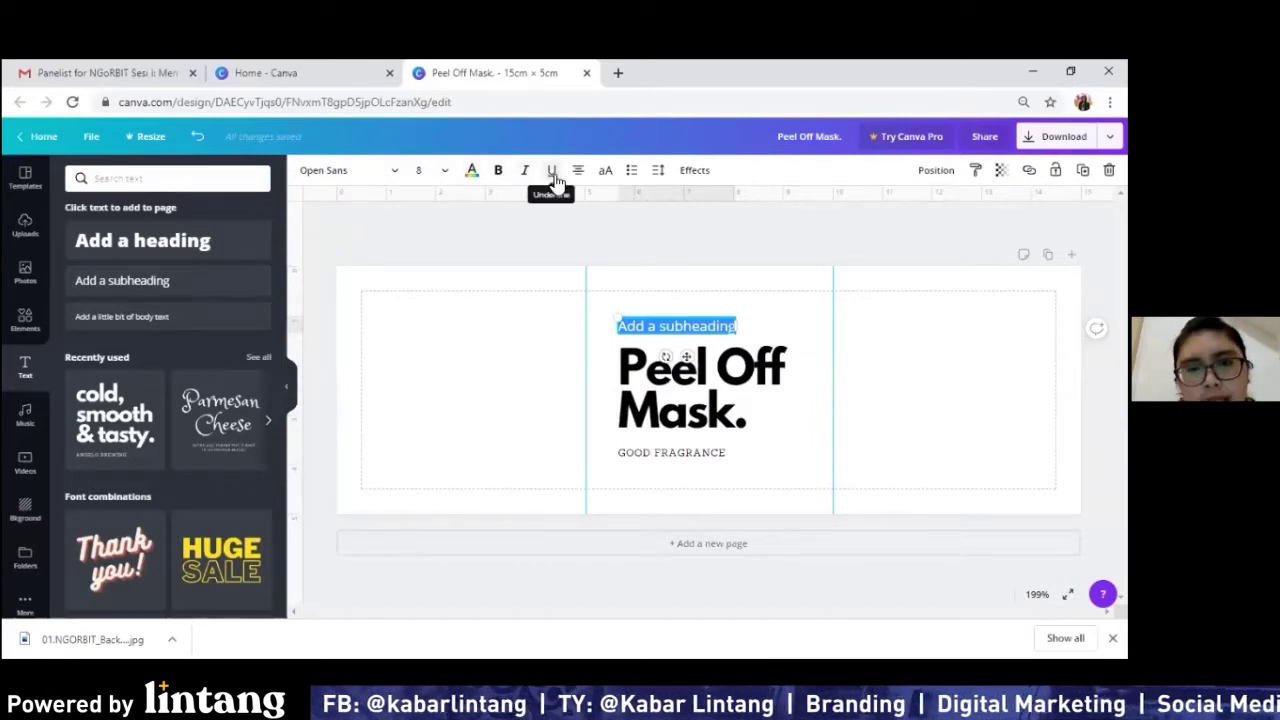
pyautogui.click(386, 177)
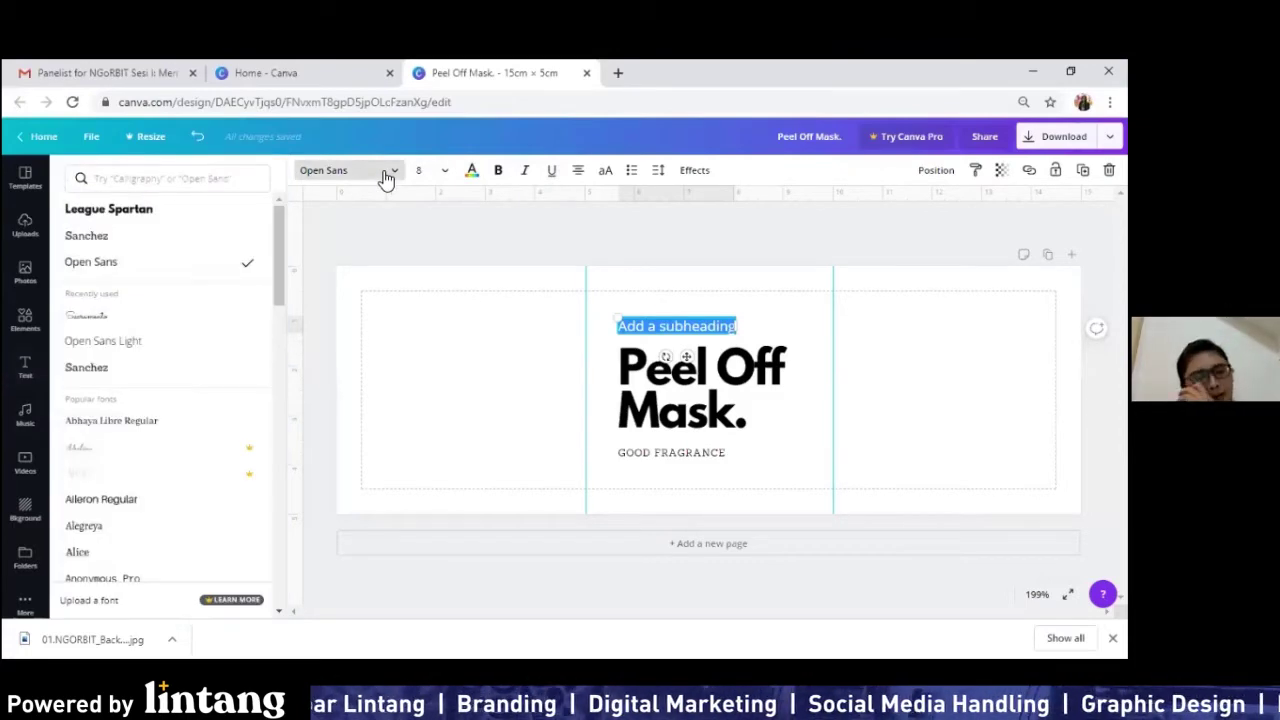
pyautogui.scroll(-3, 137, 509)
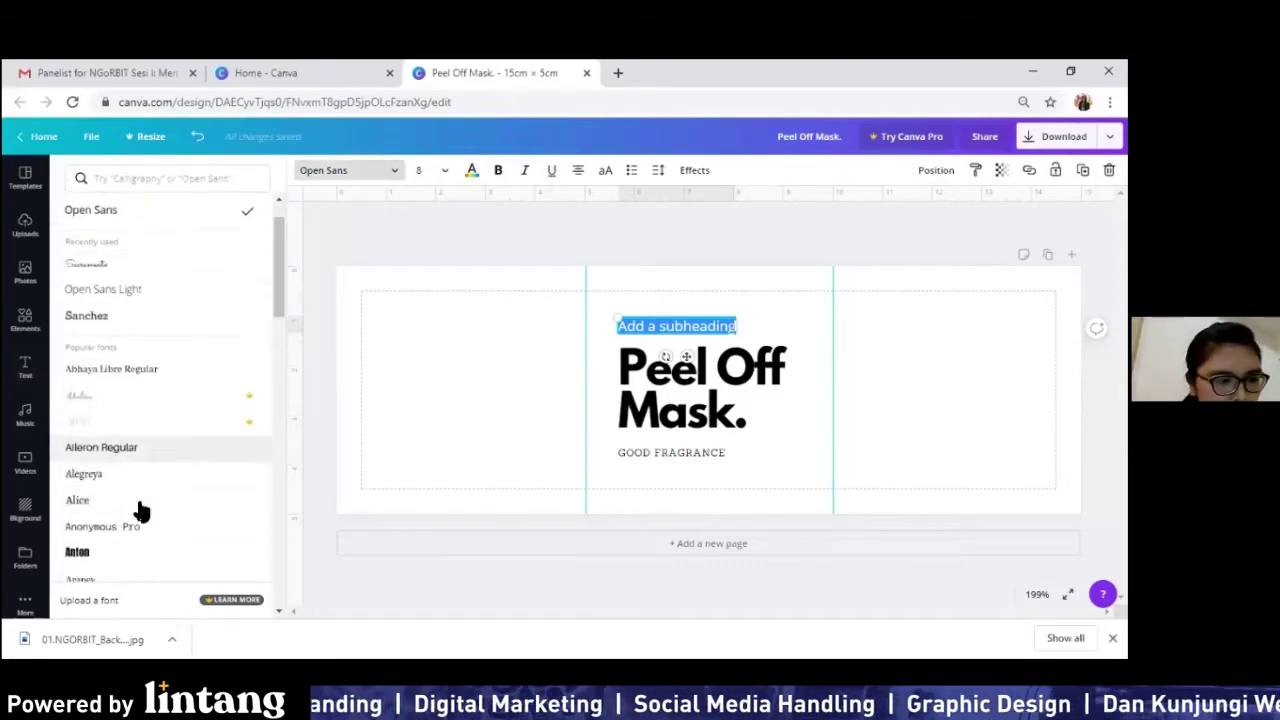
pyautogui.scroll(-5, 140, 511)
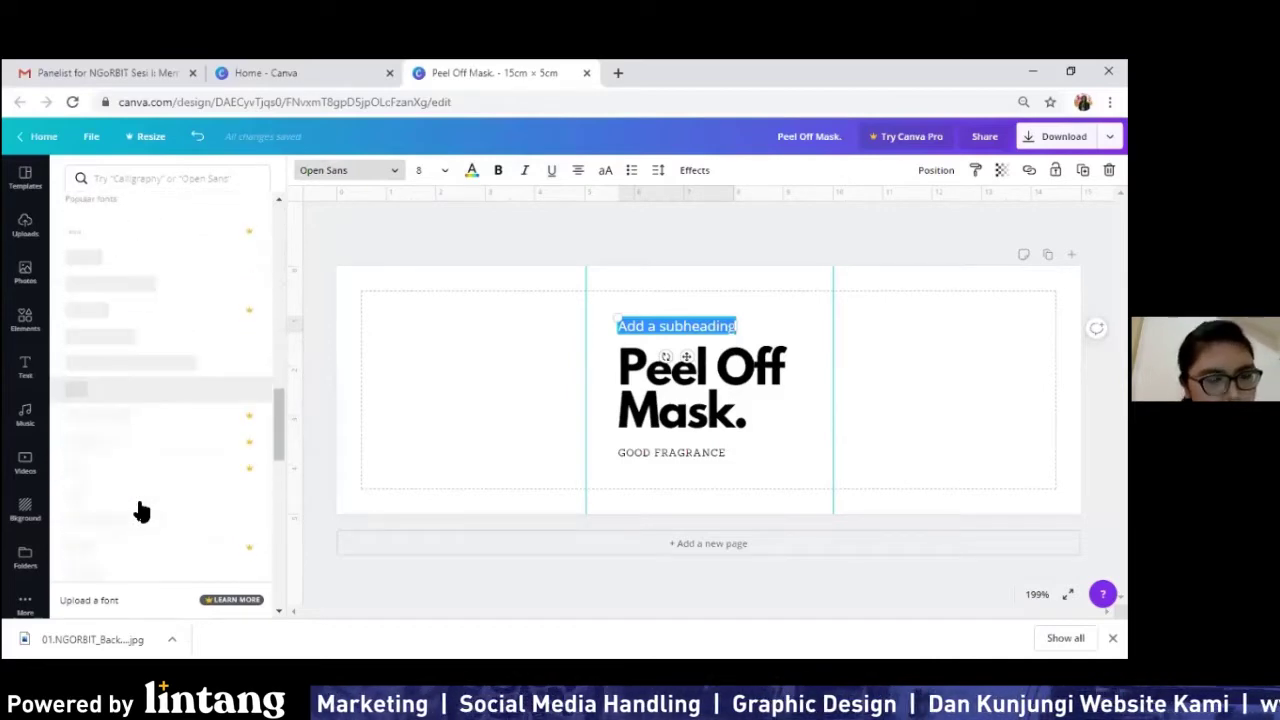
pyautogui.scroll(8, 143, 508)
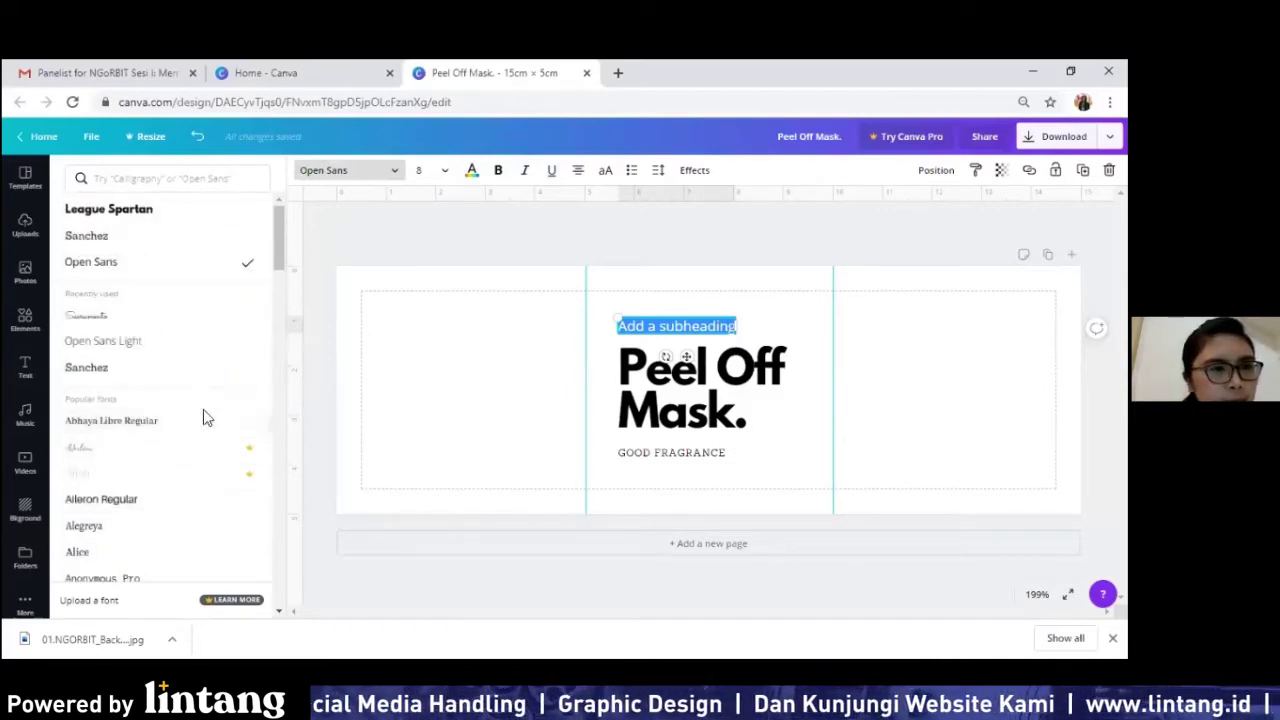
pyautogui.click(115, 316)
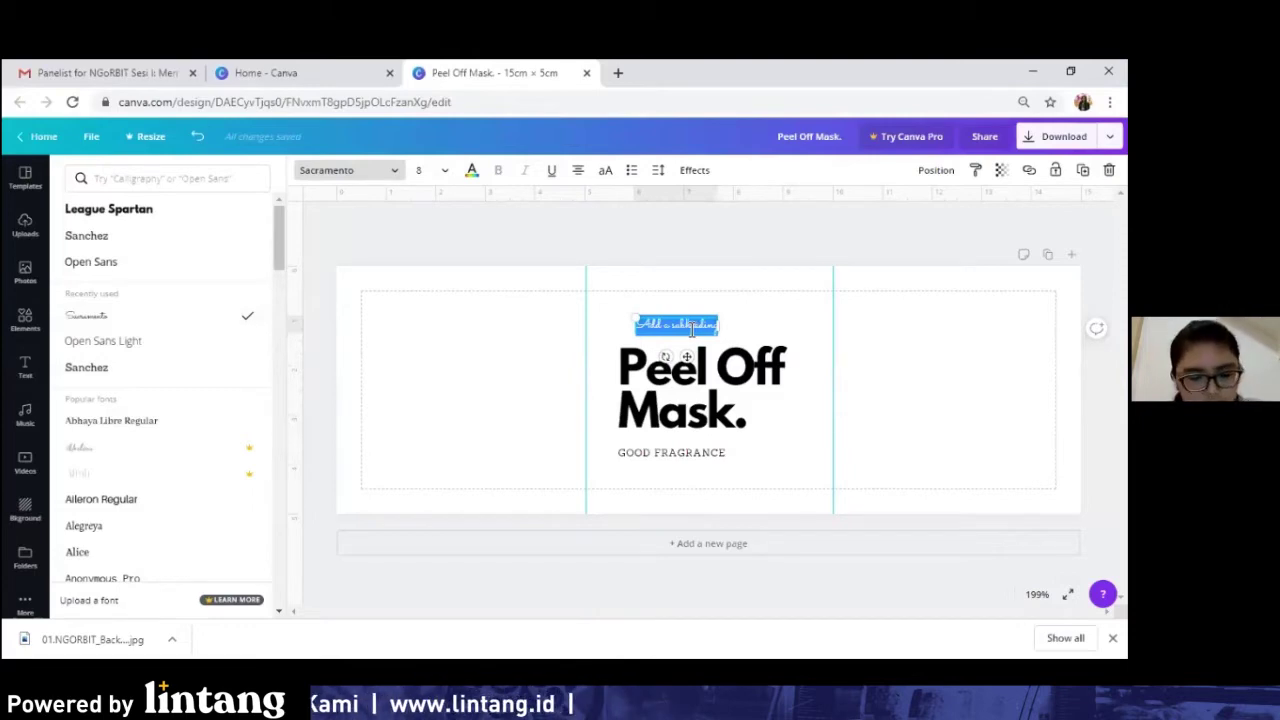
# Replace the subheading's placeholder text with "Beauty you".
pyautogui.press('BackSpace')
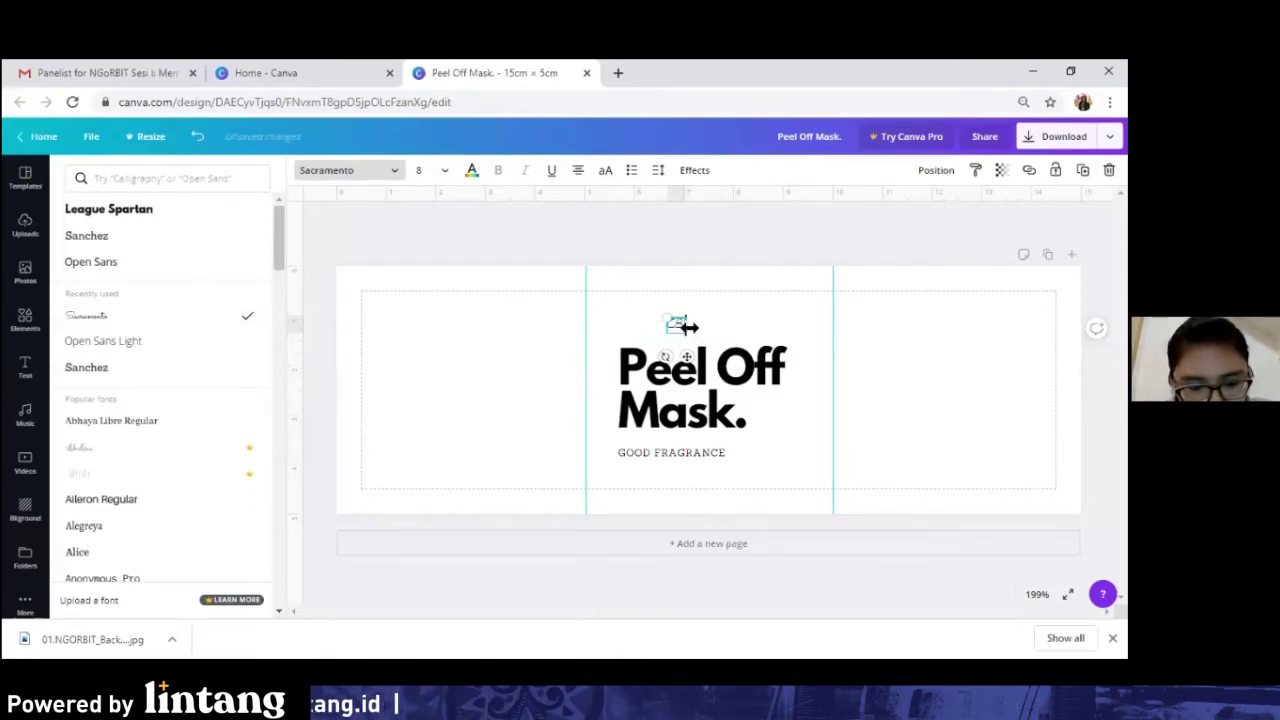
pyautogui.write('Beauty')
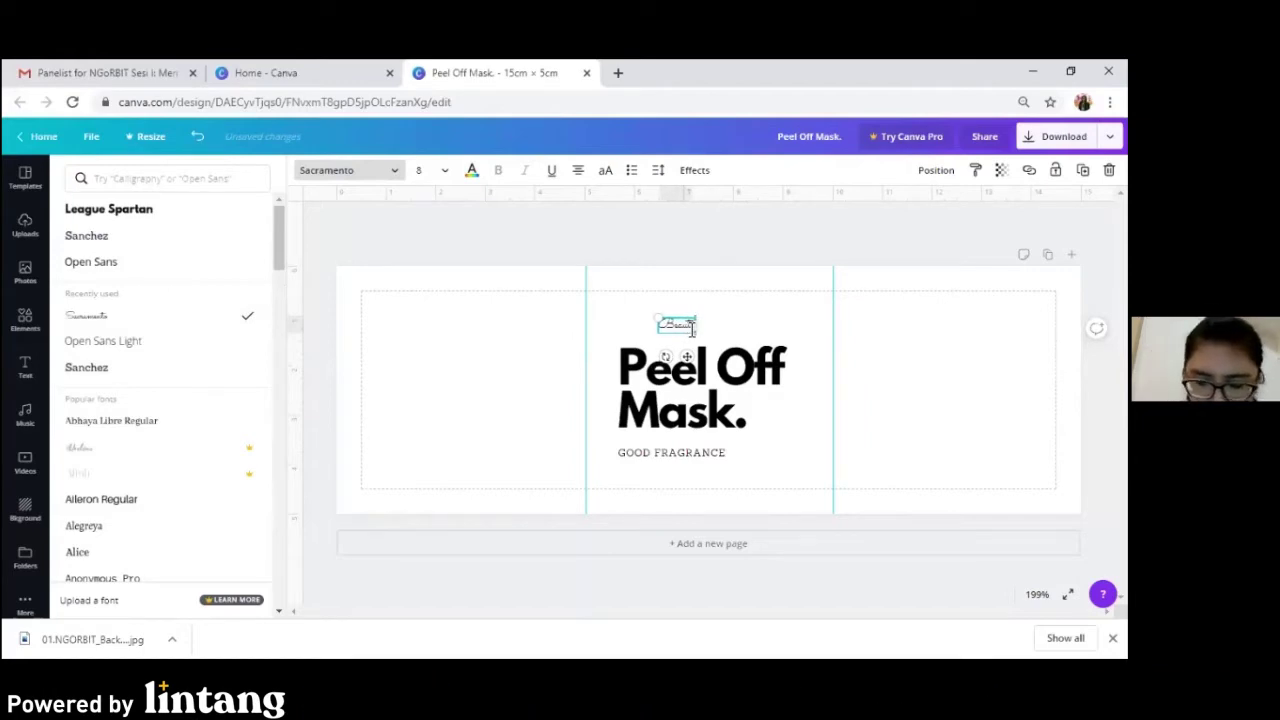
pyautogui.write(' you')
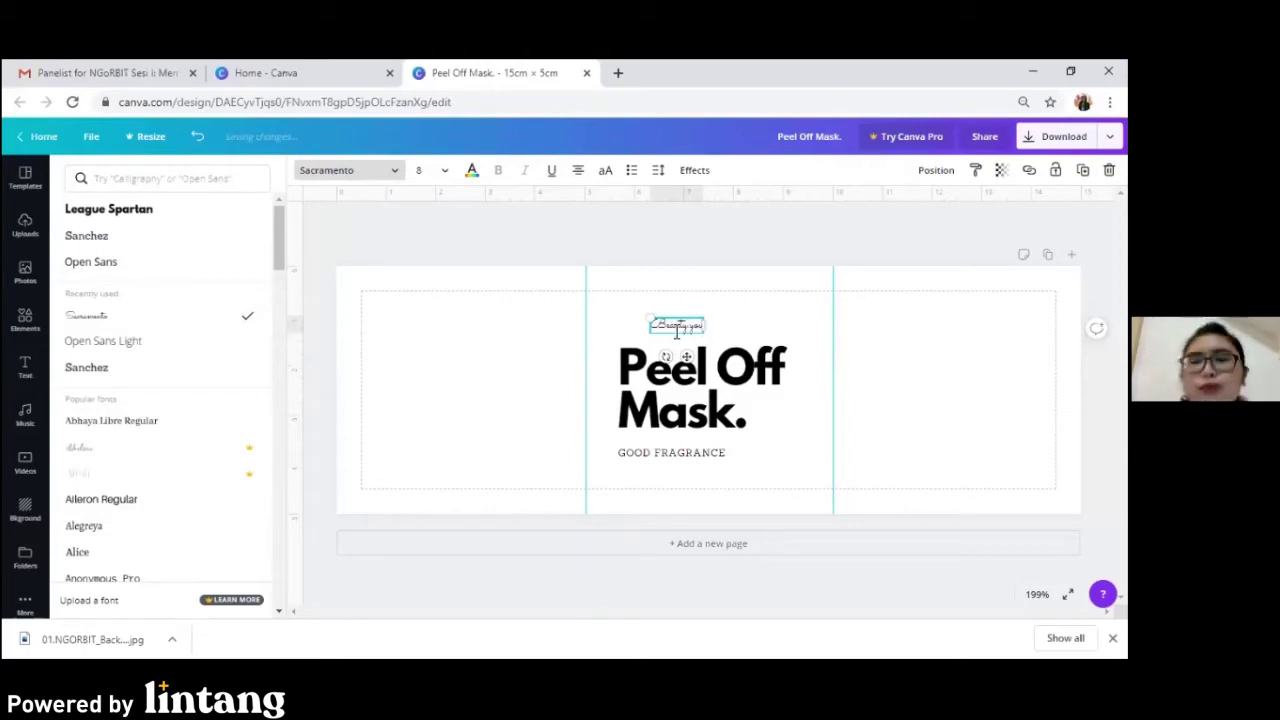
# Set the "Beauty you" text to size 12 and realign it with the heading's left edge, slightly higher above it.
pyautogui.moveTo(652, 324); pyautogui.dragTo(720, 324)
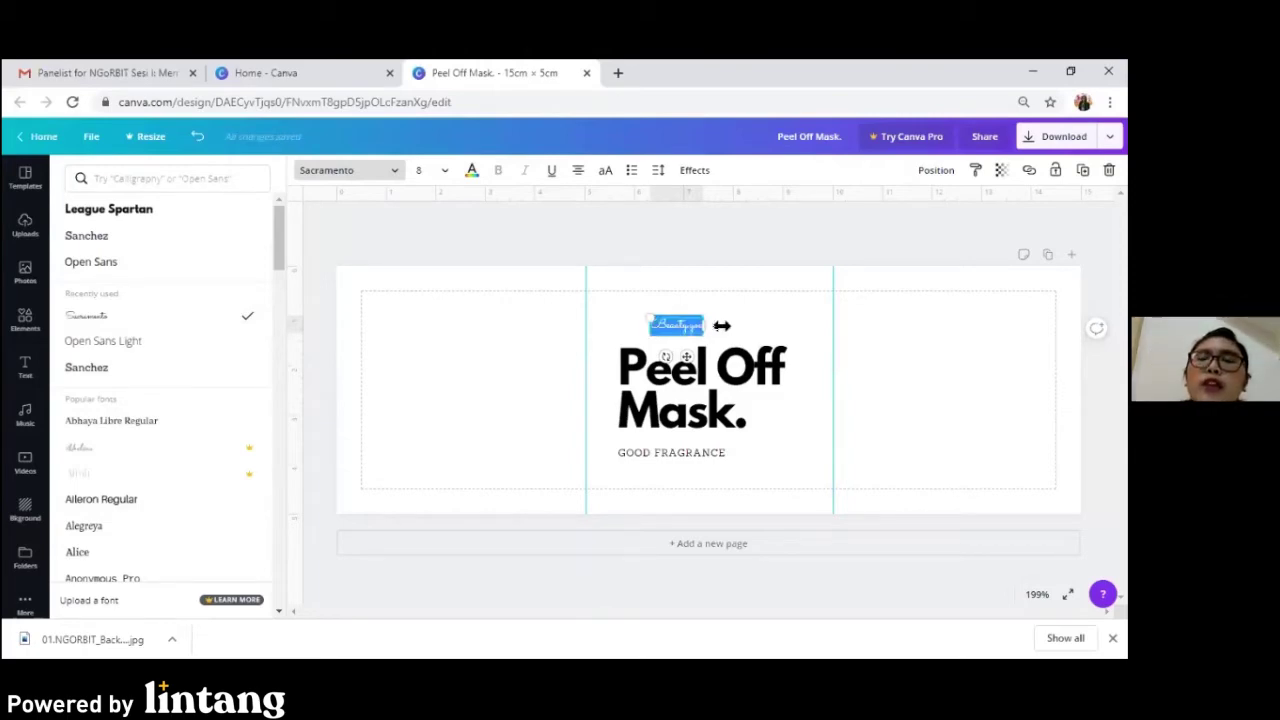
pyautogui.click(443, 172)
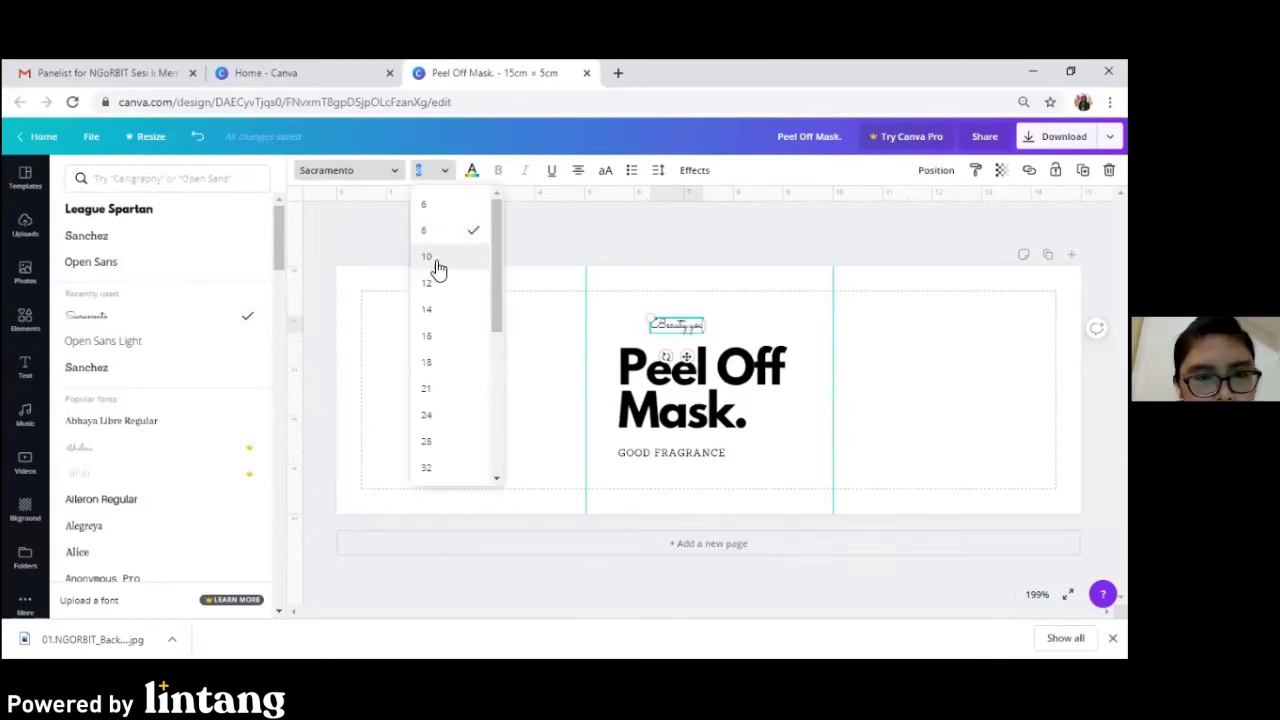
pyautogui.click(437, 293)
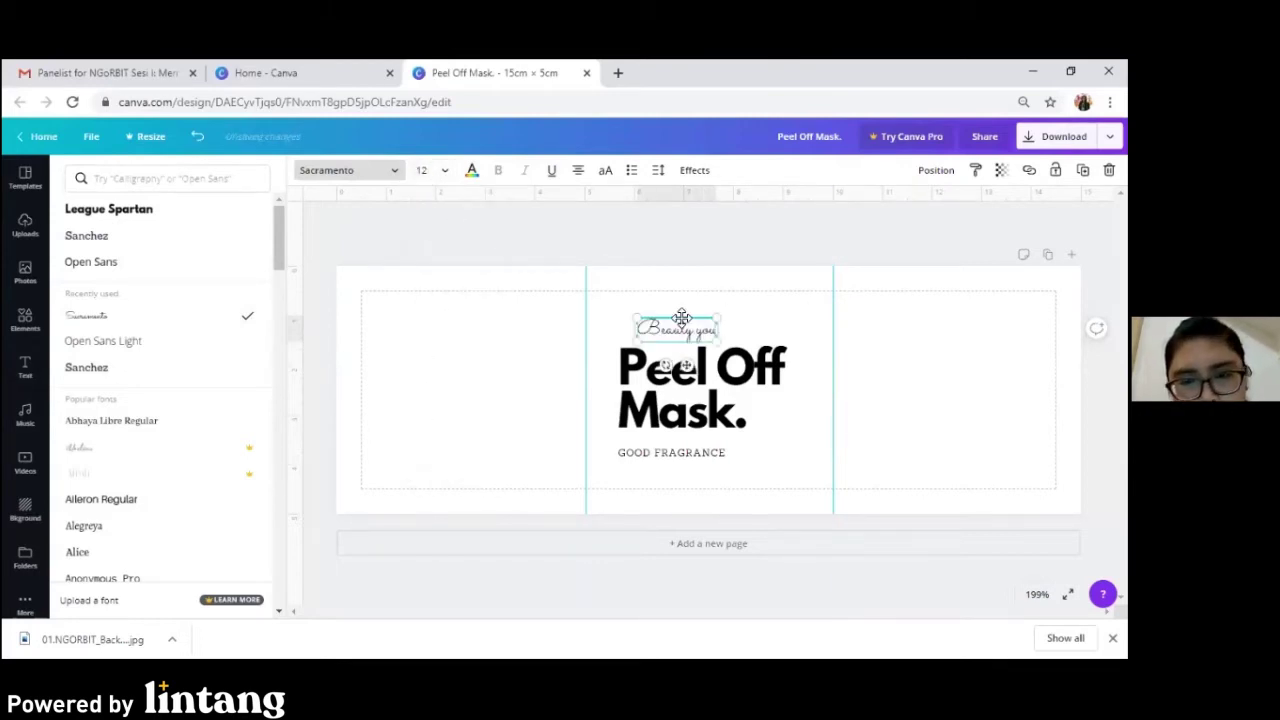
pyautogui.moveTo(674, 317); pyautogui.dragTo(663, 310)
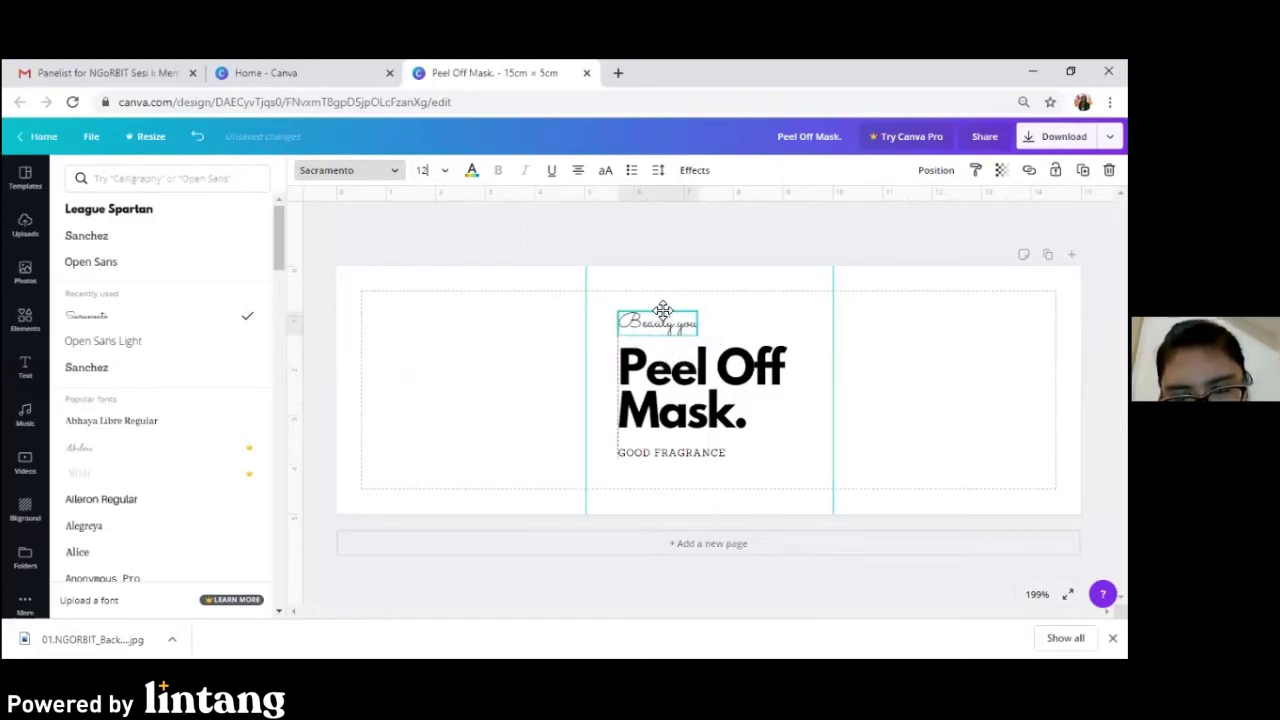
pyautogui.moveTo(663, 310)
pyautogui.mouseDown()
pyautogui.moveTo(680, 314)
pyautogui.moveTo(666, 310)
pyautogui.mouseUp()
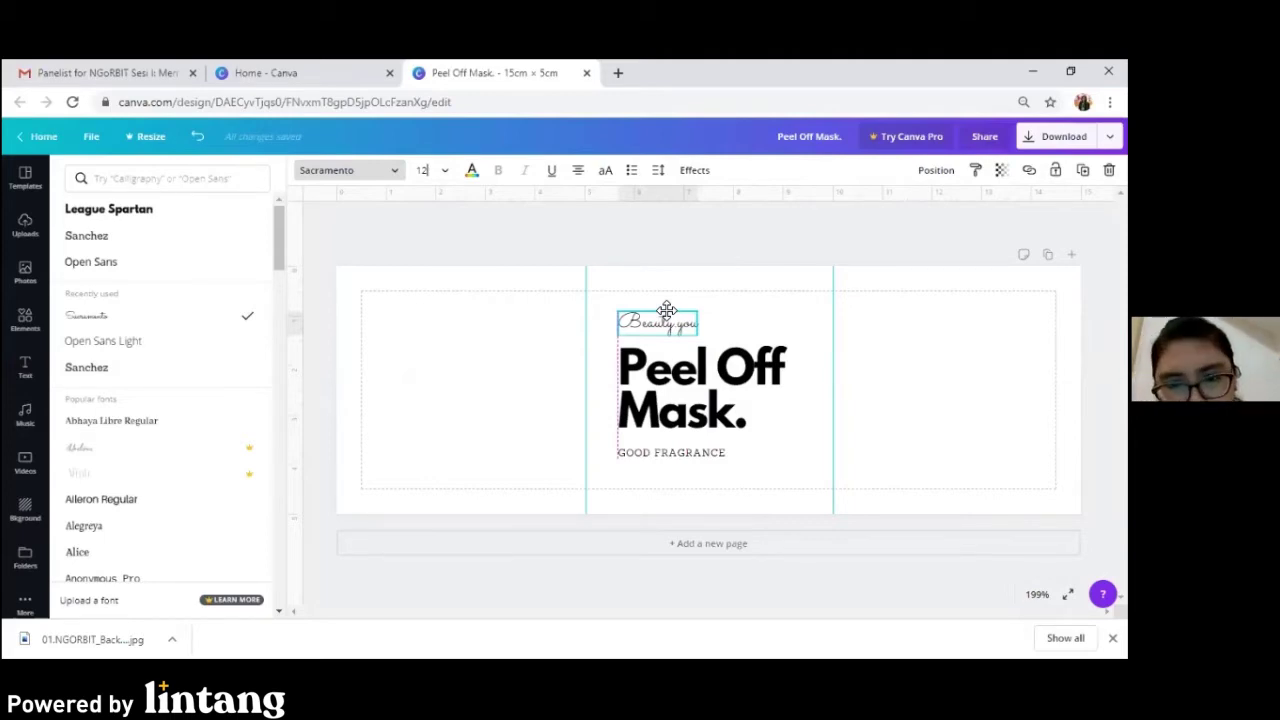
pyautogui.click(736, 335)
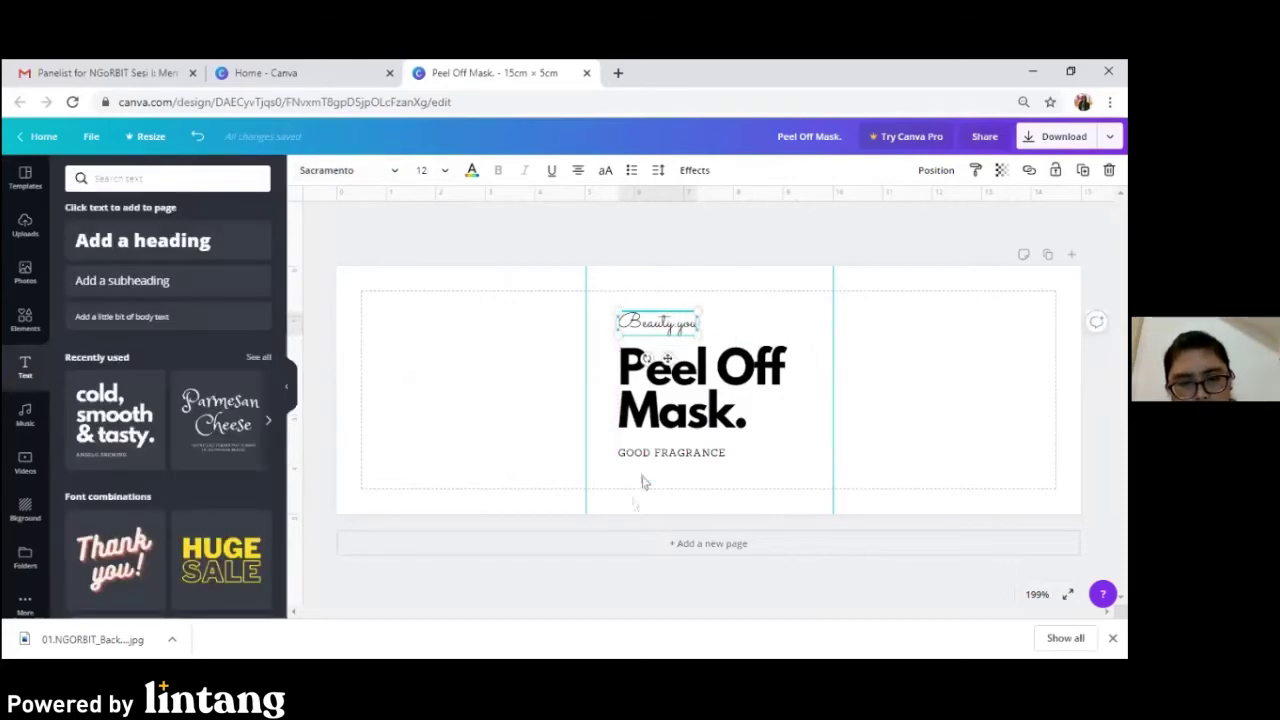
pyautogui.click(776, 328)
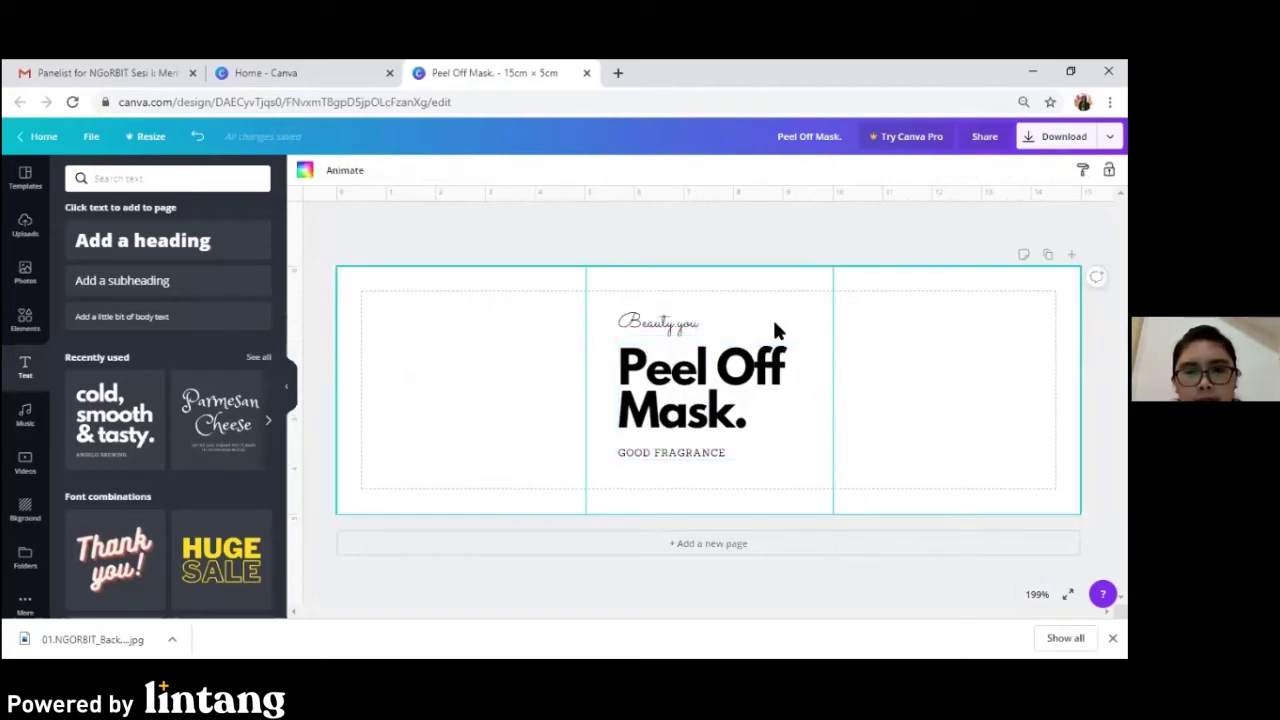
# Colour the whole "Beauty you" text with the default pink.
pyautogui.click(652, 331)
pyautogui.moveTo(624, 323); pyautogui.dragTo(720, 329)
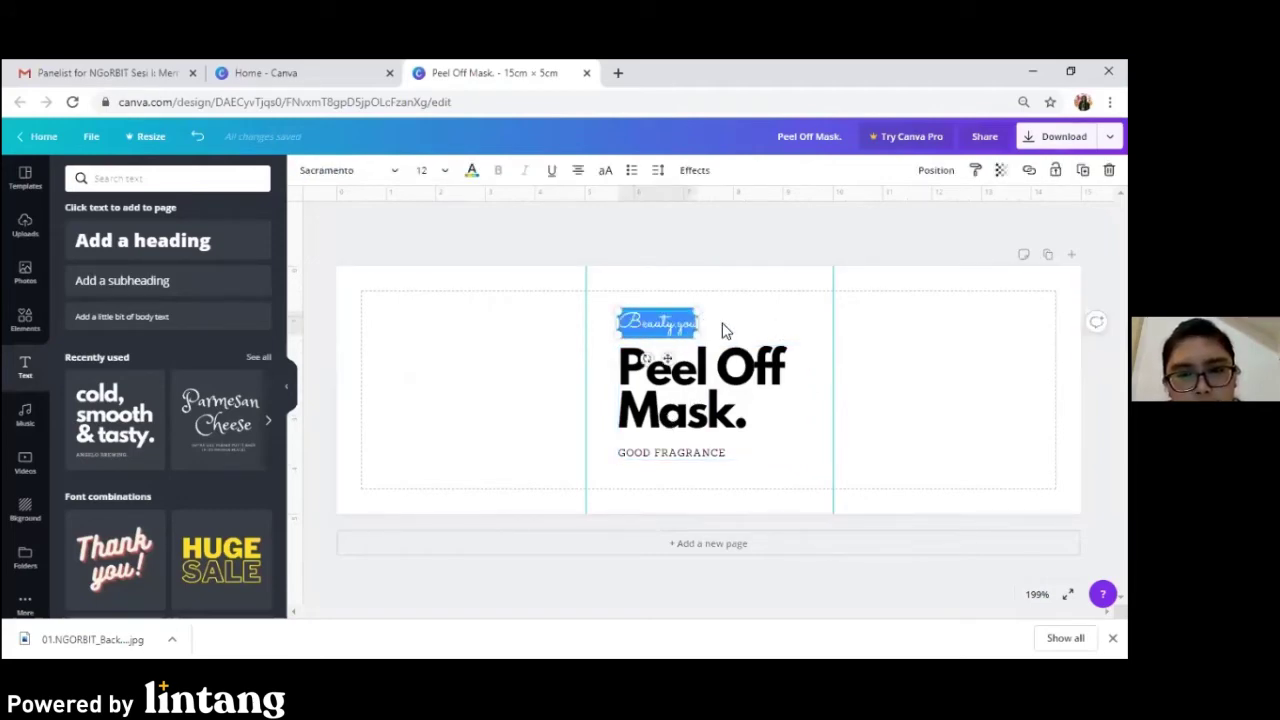
pyautogui.click(472, 176)
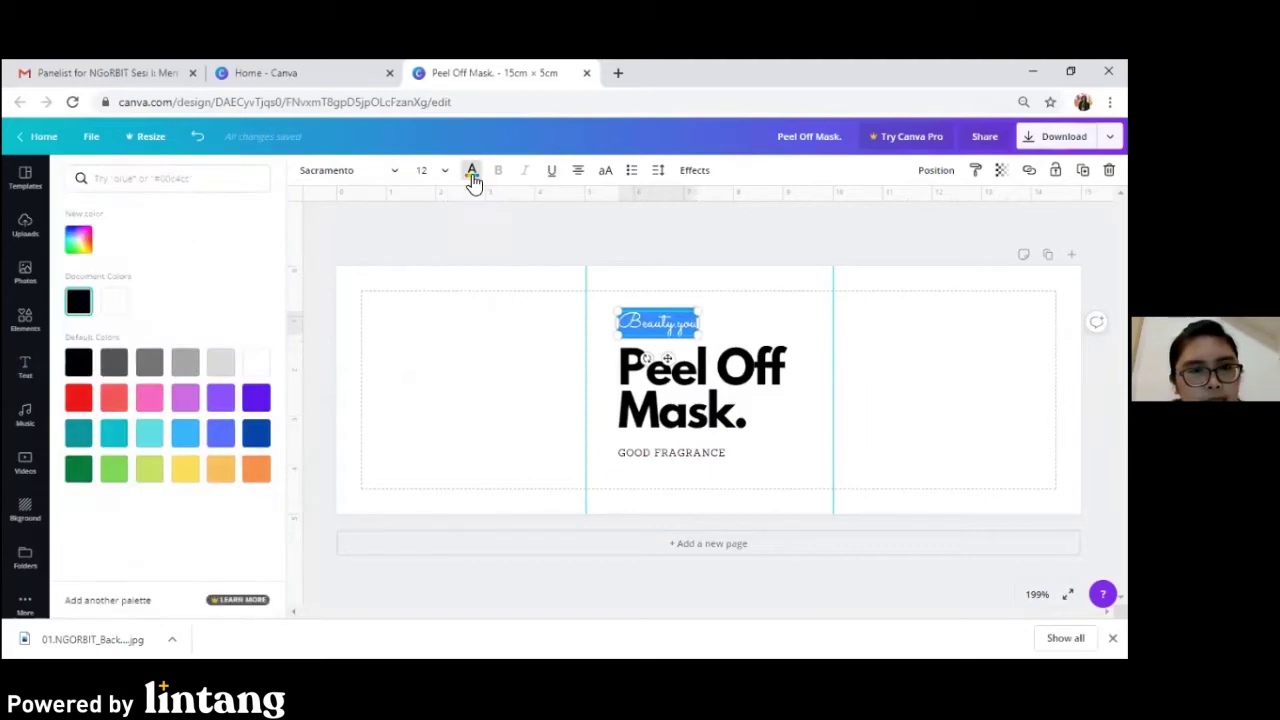
pyautogui.click(150, 400)
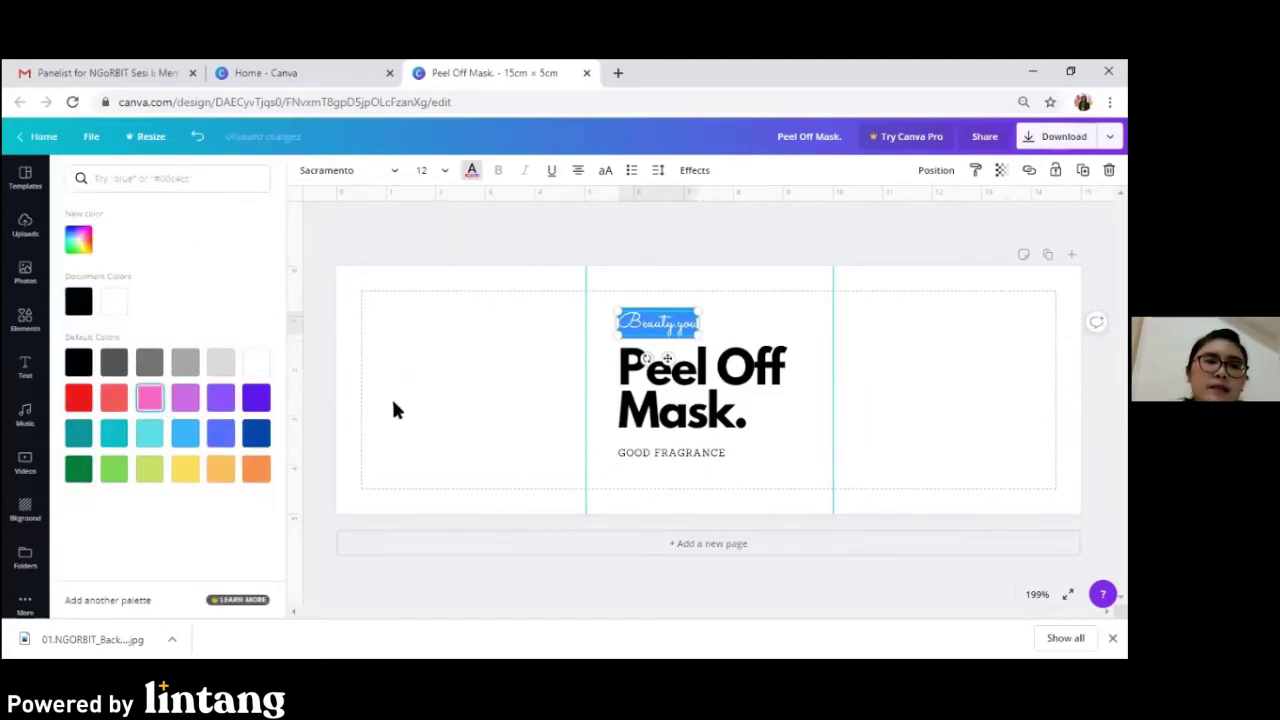
# Browse the element library's shapes, frames, stickers, charts, gradients, lines and illustration collections for a label decoration.
pyautogui.click(655, 366)
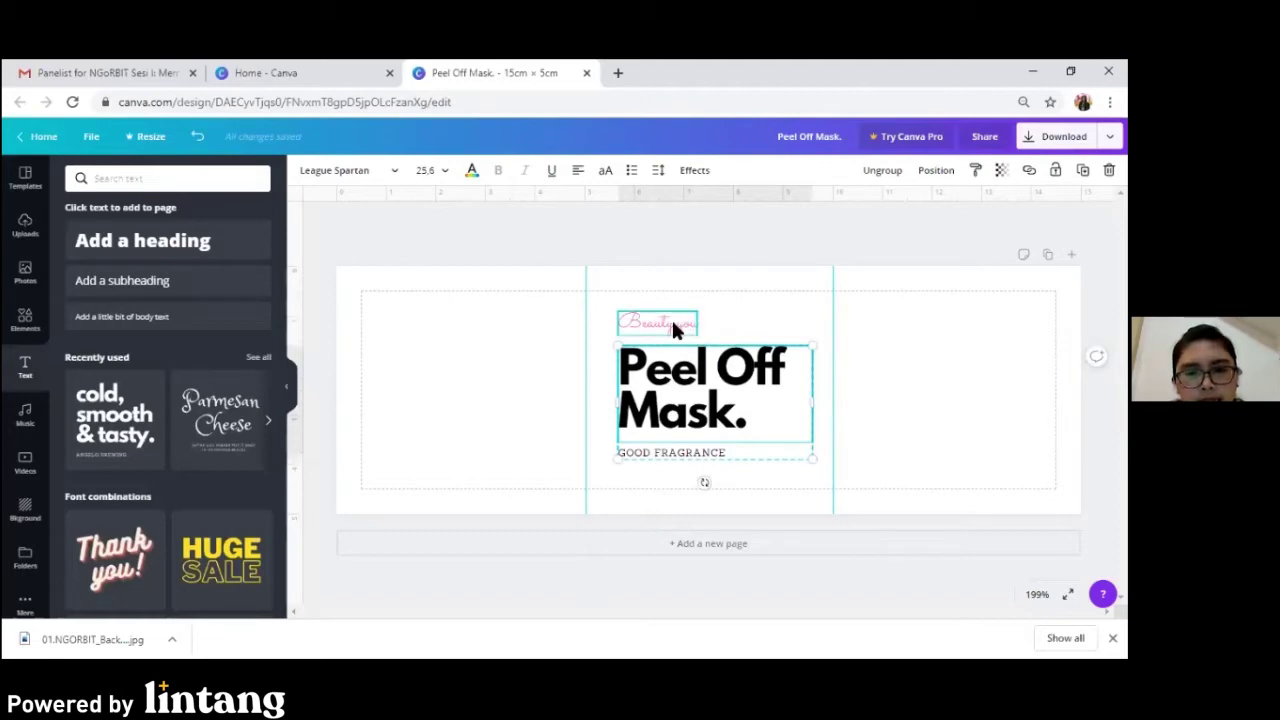
pyautogui.click(485, 395)
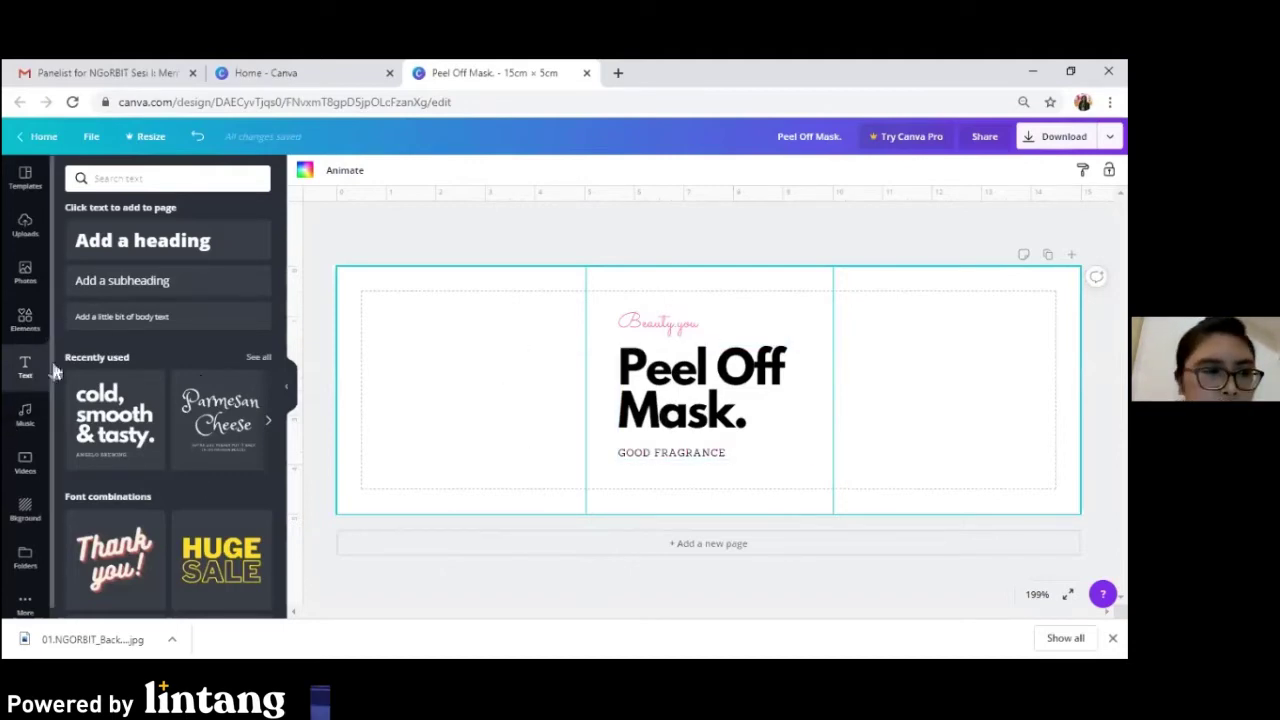
pyautogui.click(25, 322)
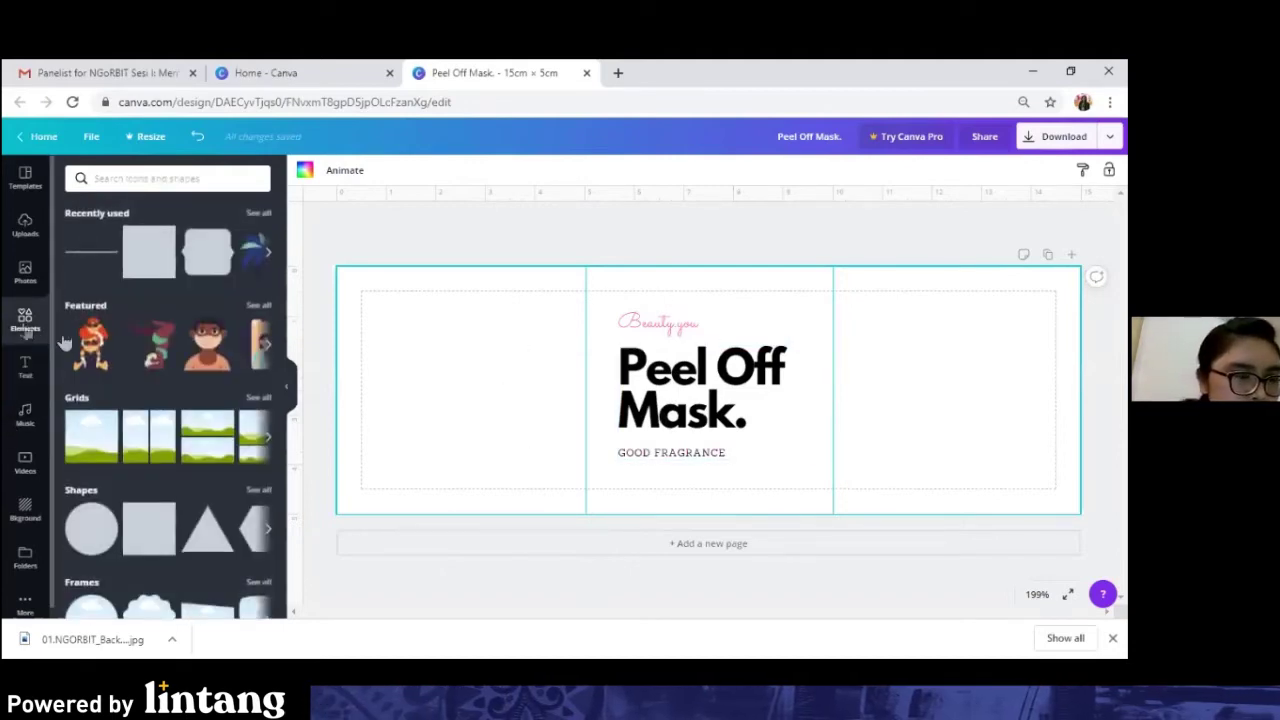
pyautogui.scroll(-3, 165, 365)
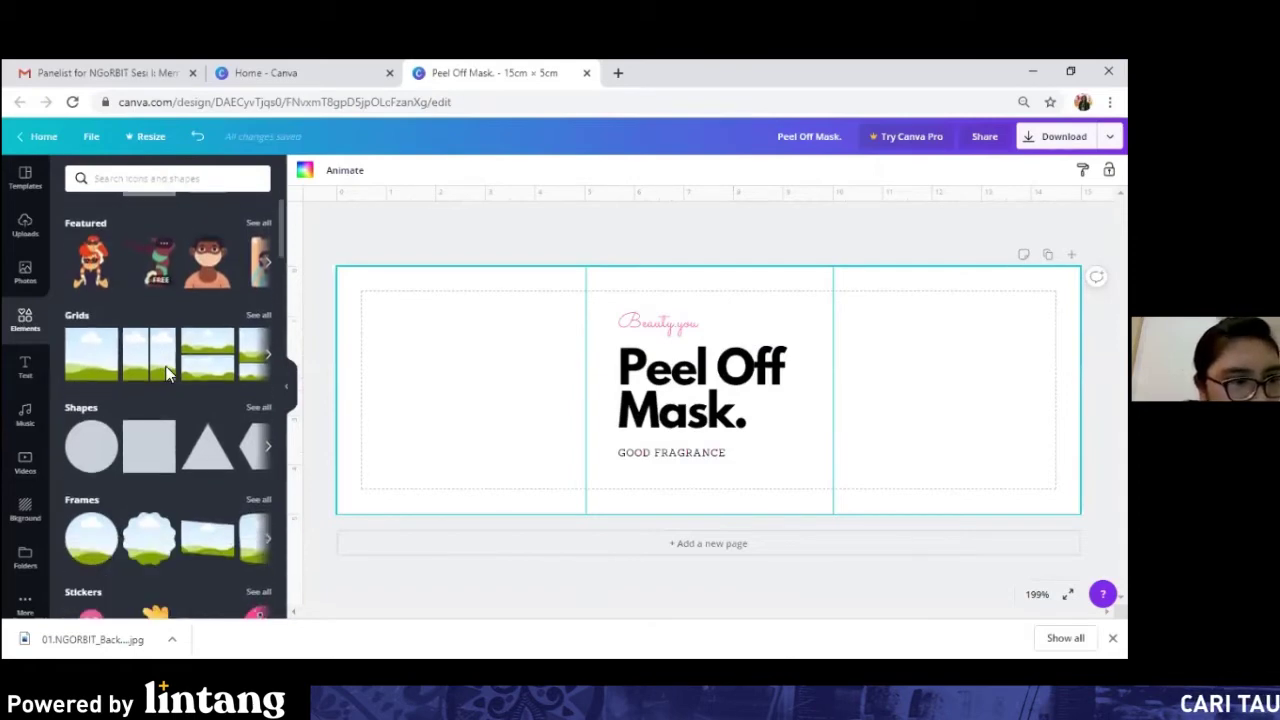
pyautogui.scroll(1, 241, 311)
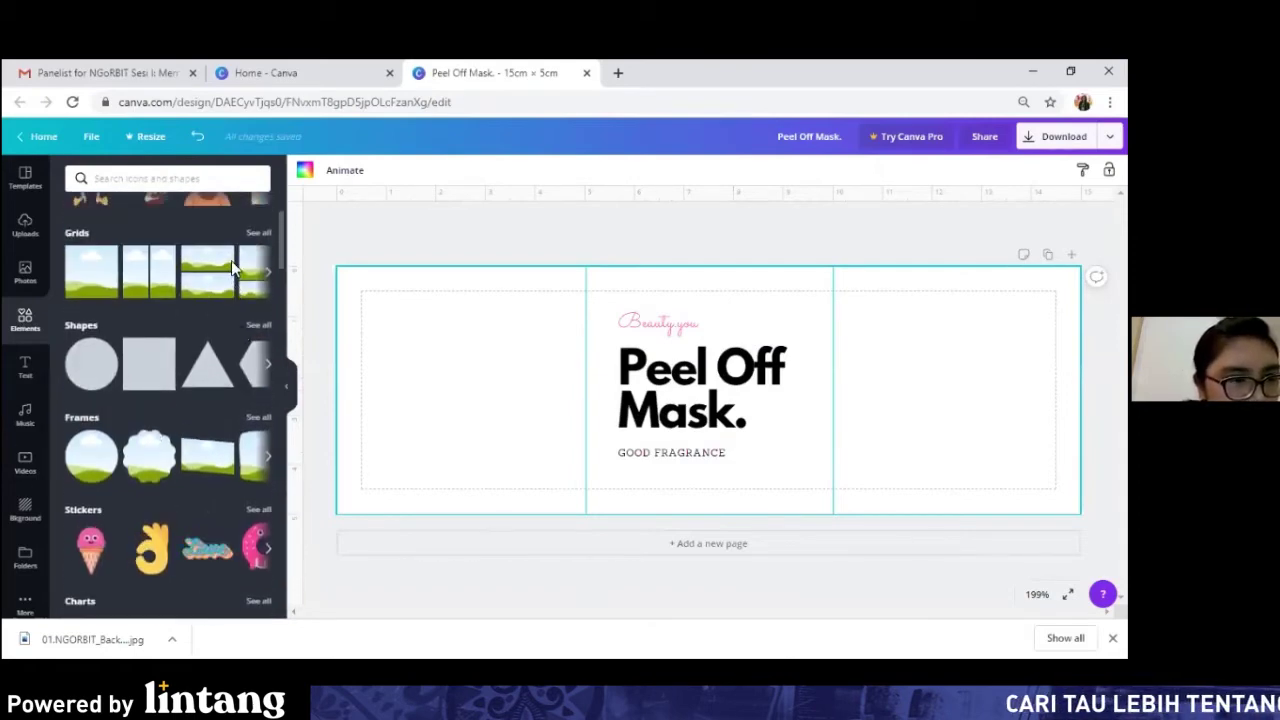
pyautogui.click(256, 325)
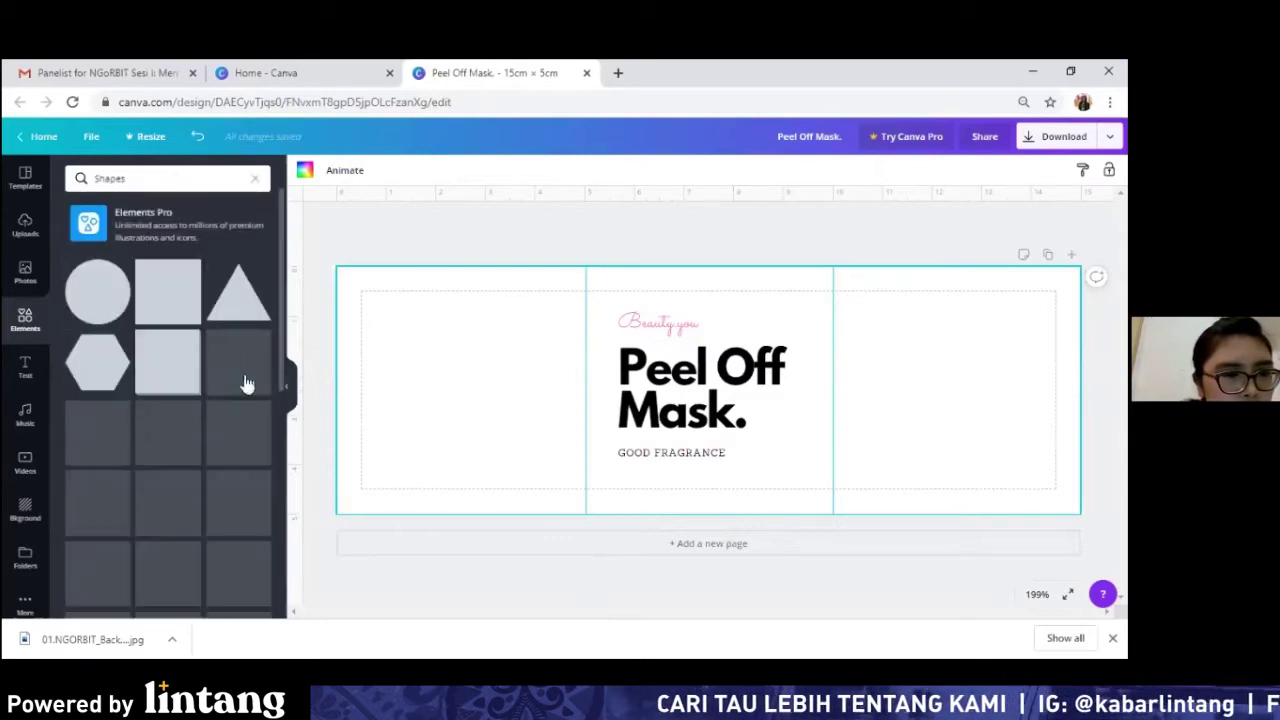
pyautogui.click(256, 180)
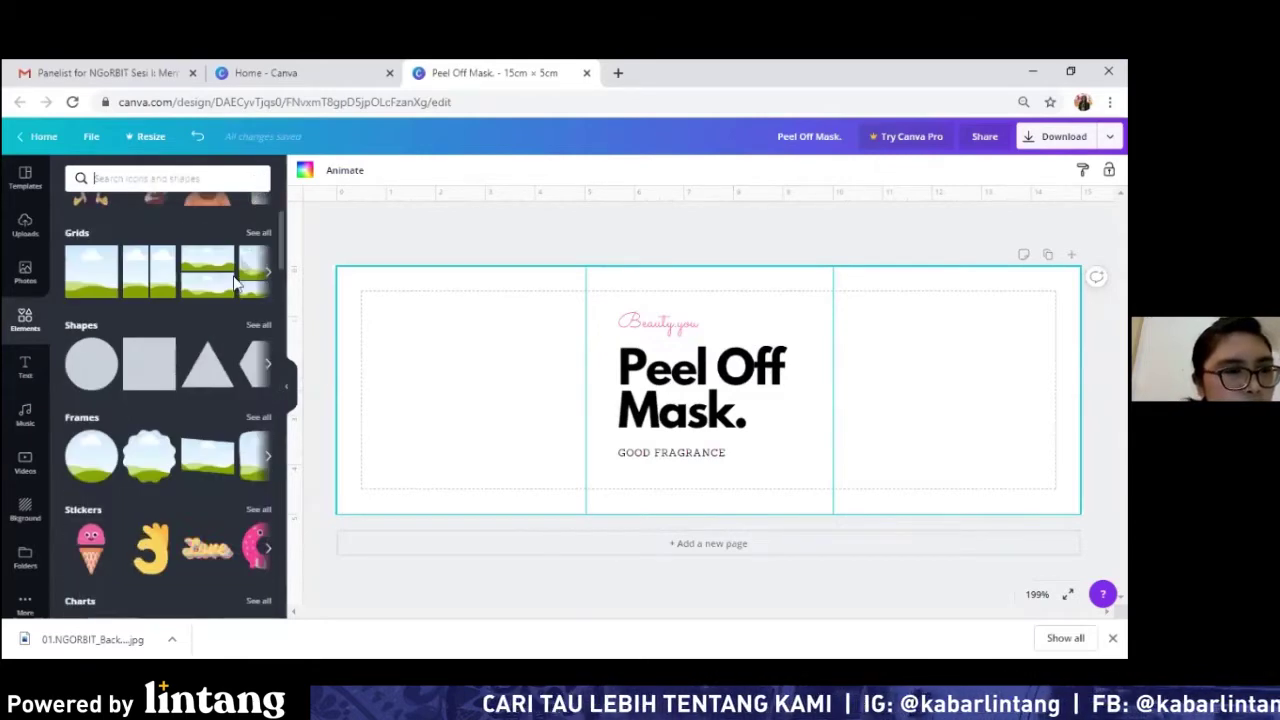
pyautogui.scroll(-3, 124, 383)
pyautogui.scroll(-5, 124, 383)
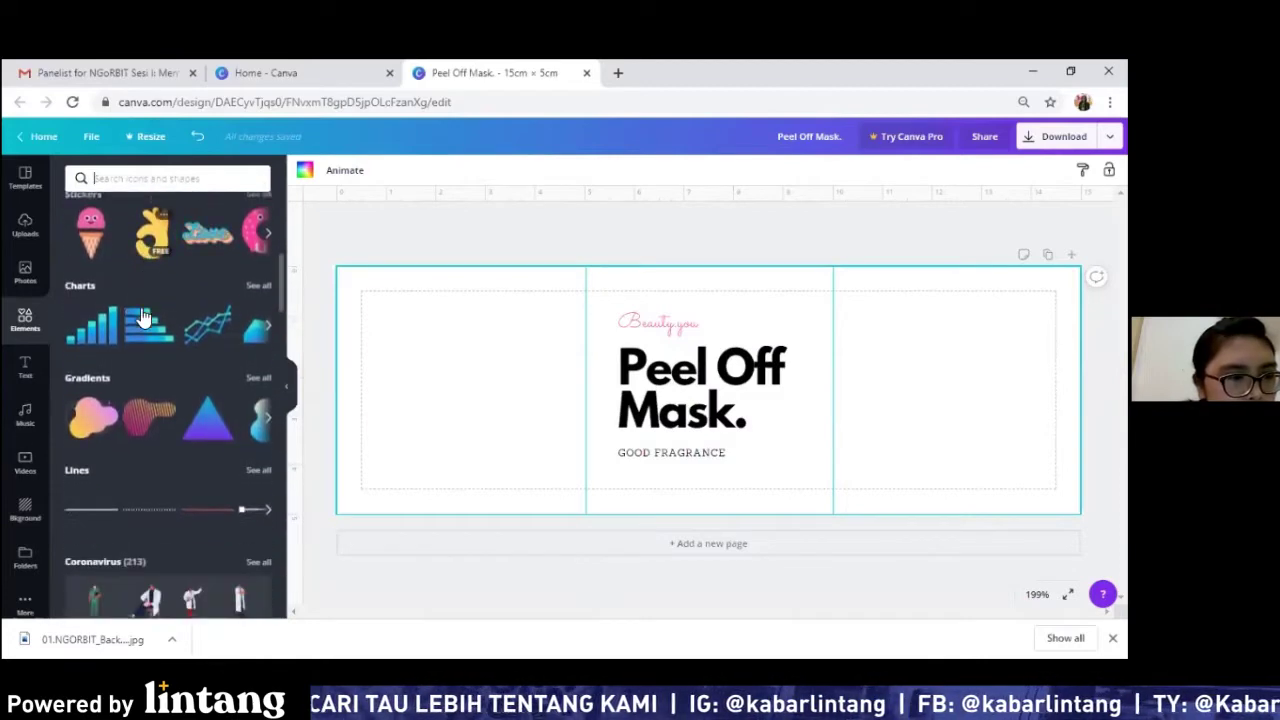
pyautogui.scroll(-5, 145, 335)
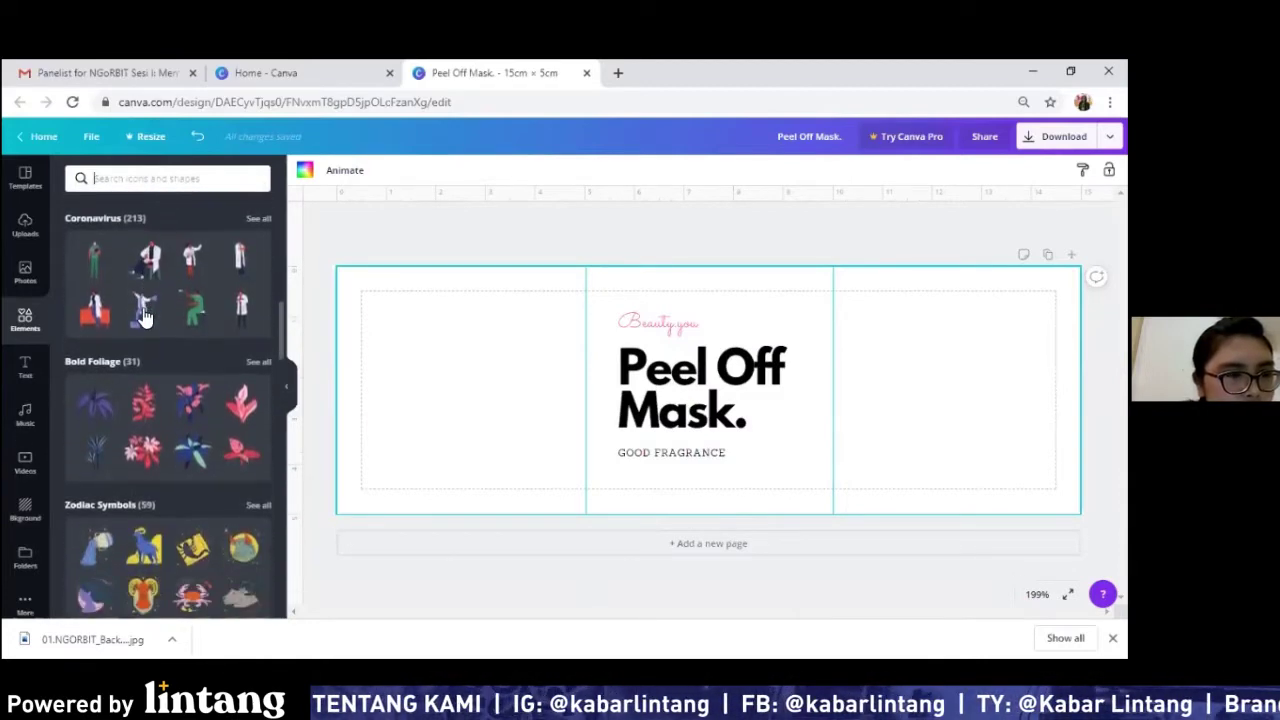
pyautogui.scroll(-6, 145, 315)
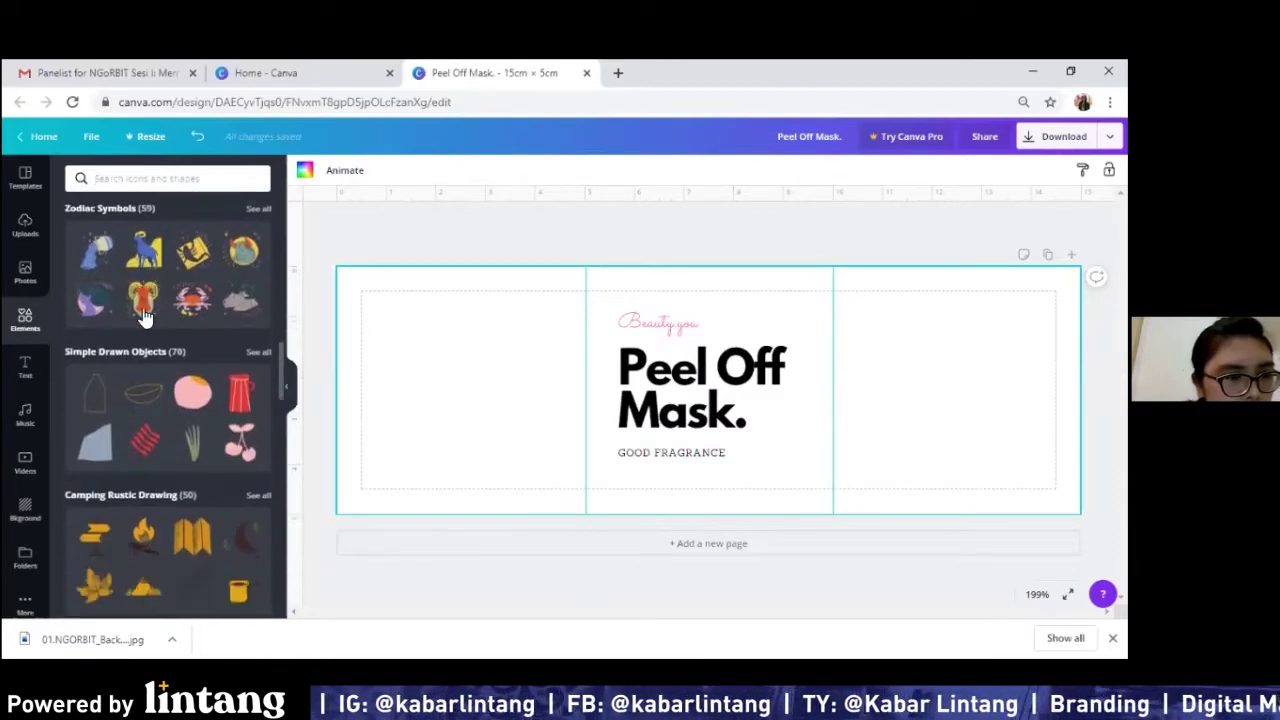
pyautogui.scroll(-7, 145, 320)
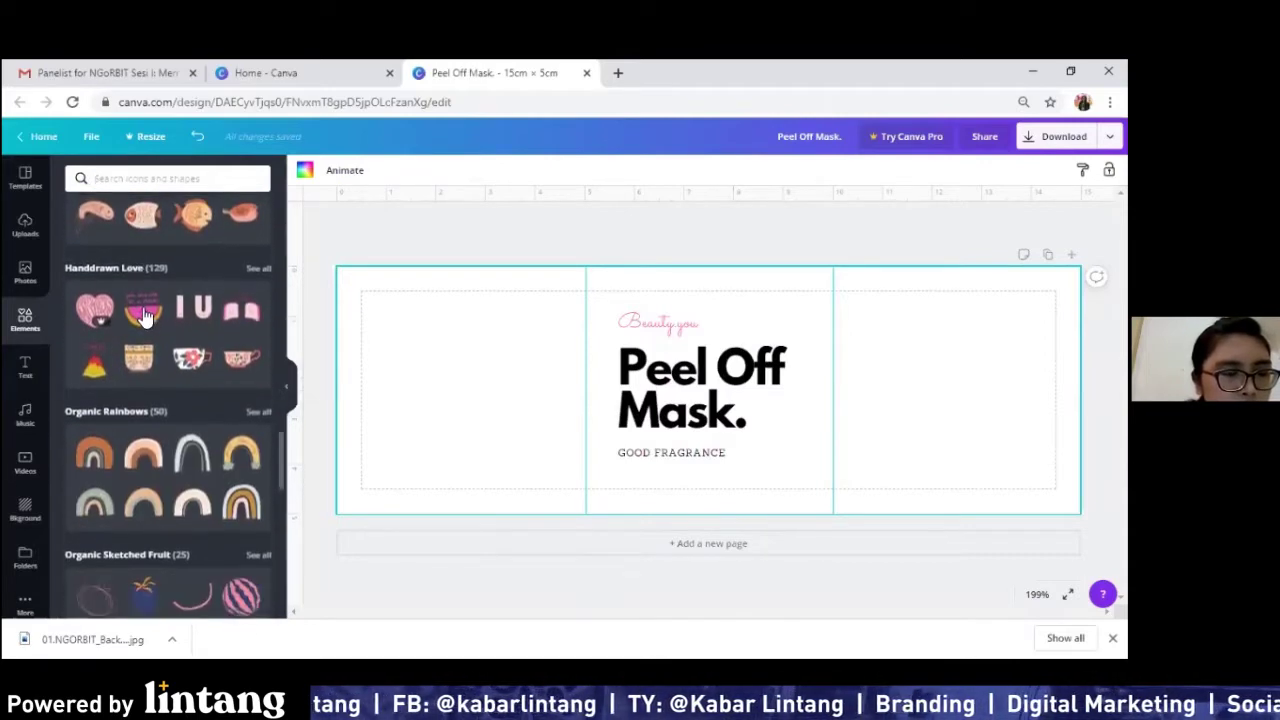
pyautogui.scroll(-8, 150, 340)
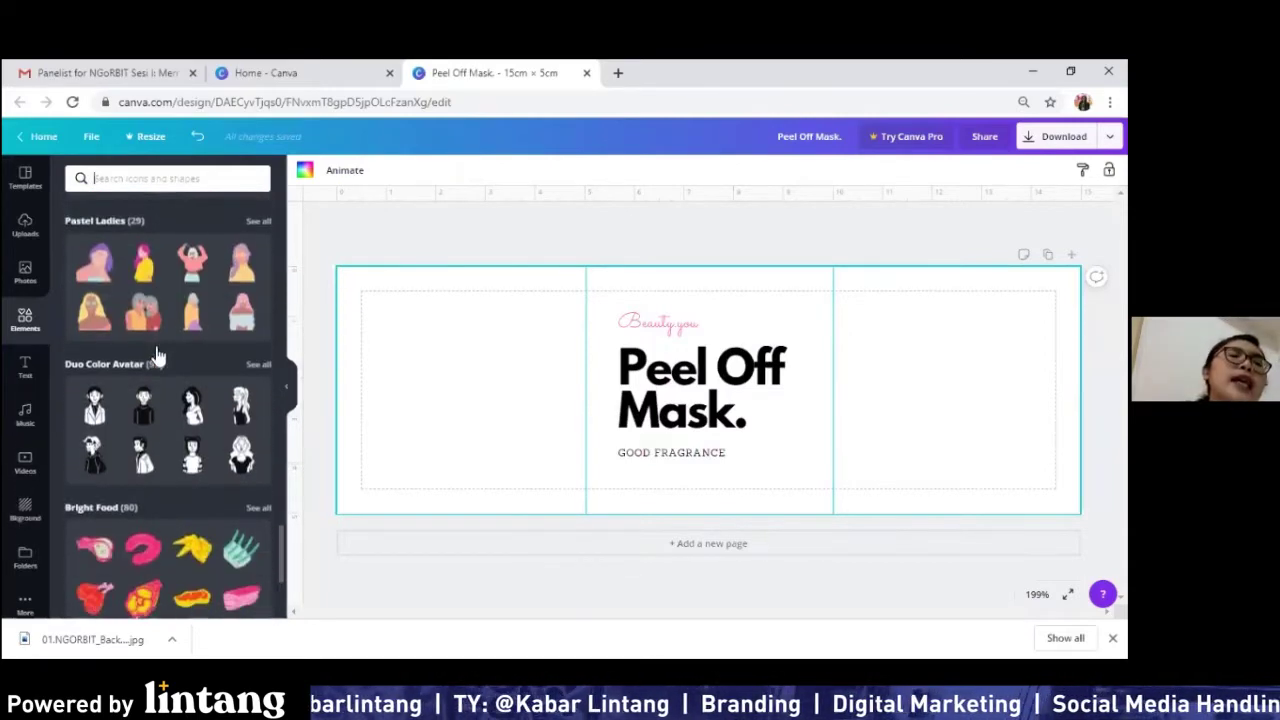
pyautogui.scroll(-1, 188, 398)
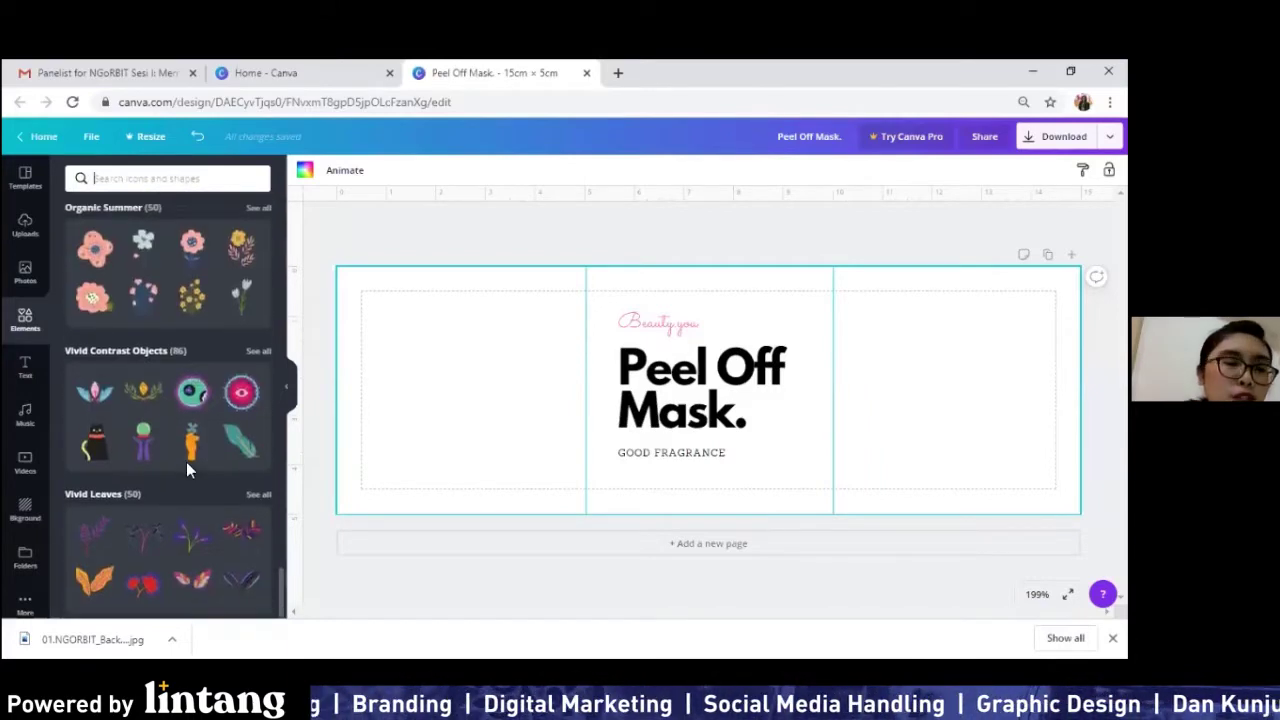
pyautogui.scroll(15, 186, 462)
pyautogui.scroll(12, 186, 462)
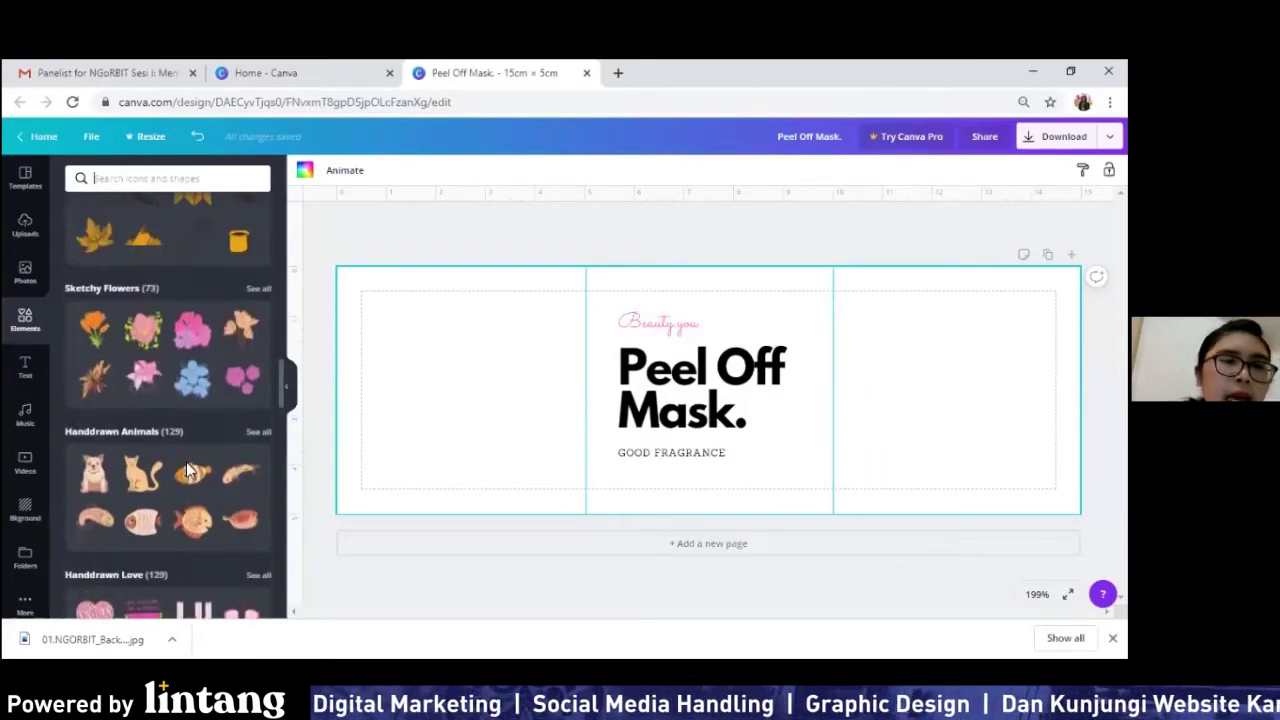
pyautogui.scroll(10, 186, 463)
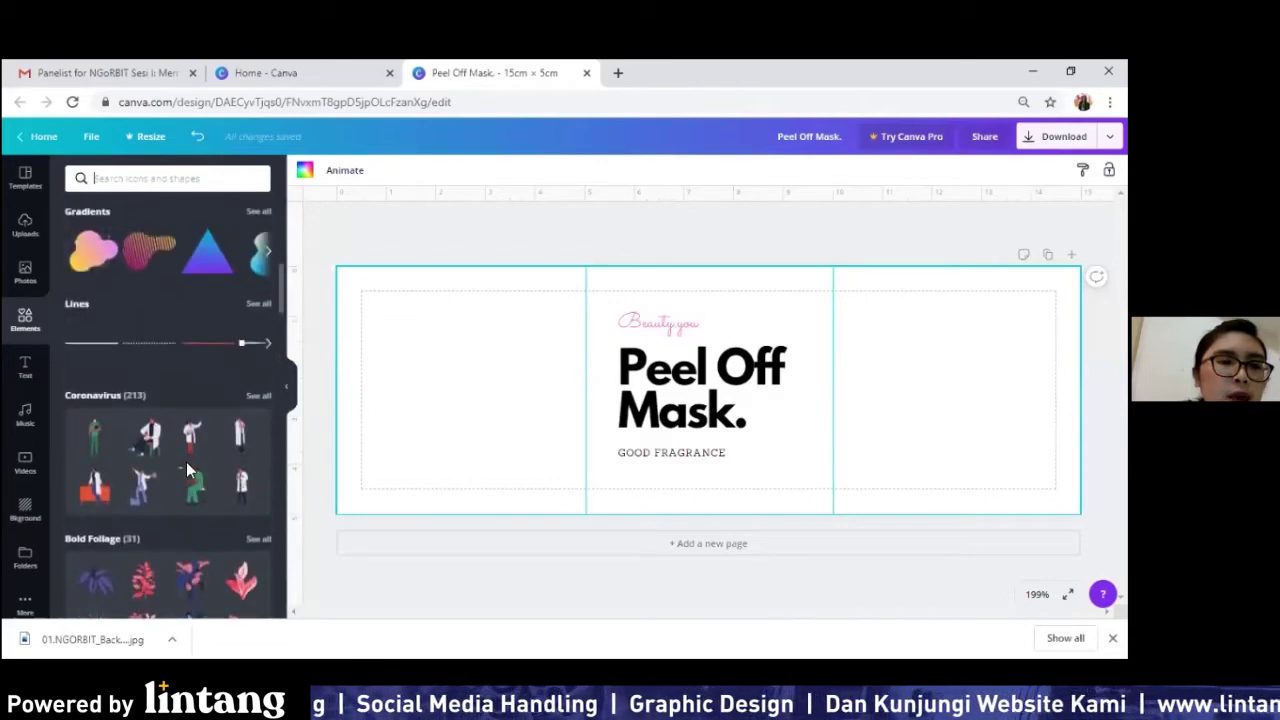
pyautogui.scroll(2, 186, 430)
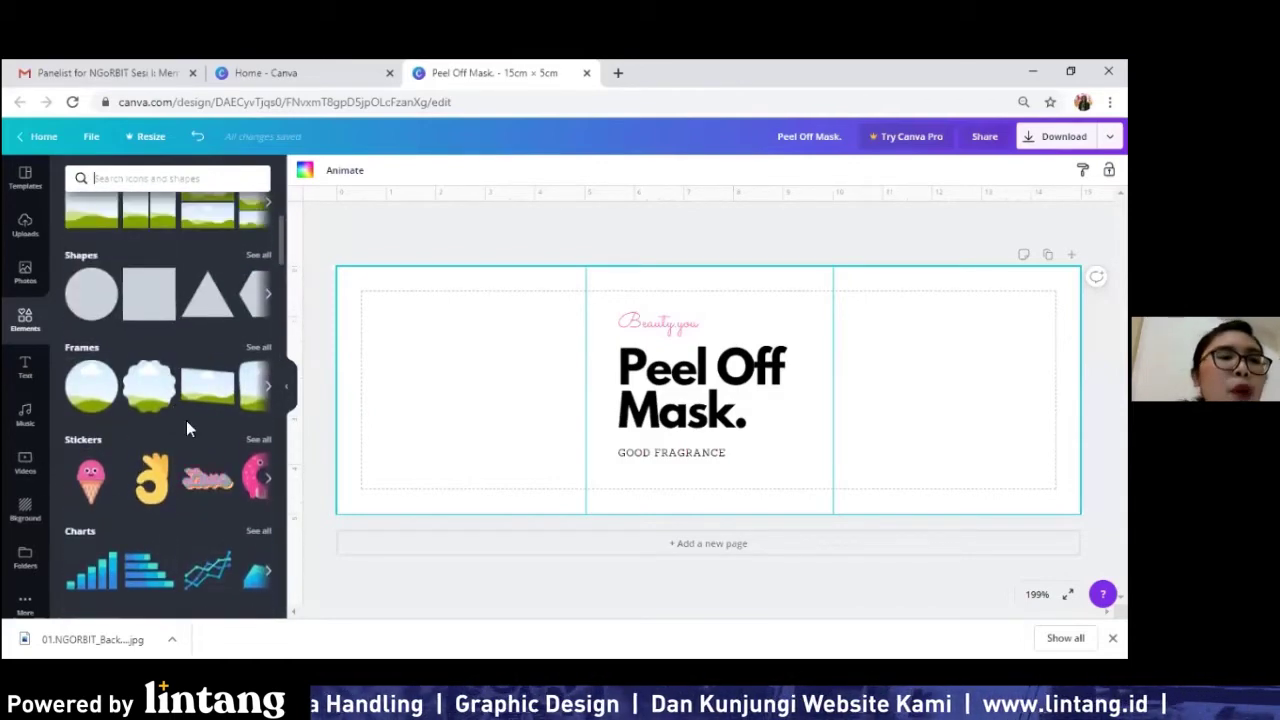
pyautogui.scroll(-5, 180, 476)
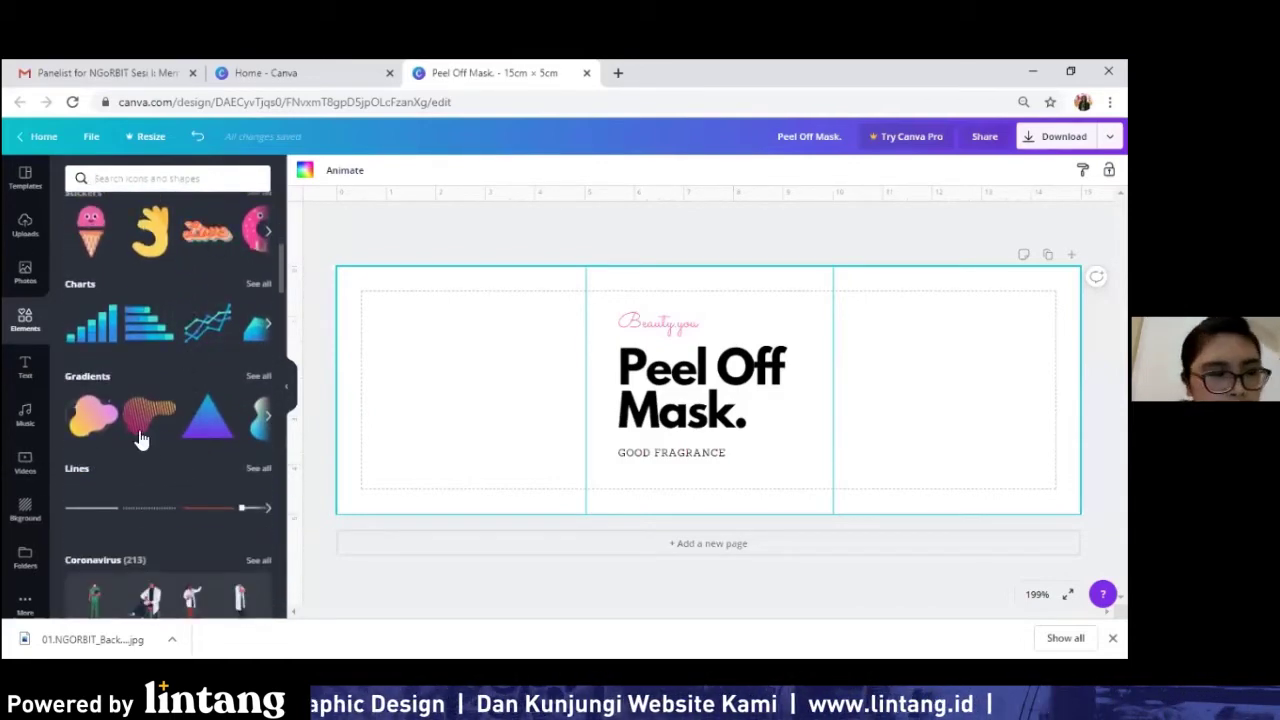
pyautogui.scroll(-4, 140, 451)
pyautogui.scroll(3, 147, 458)
pyautogui.scroll(4, 155, 457)
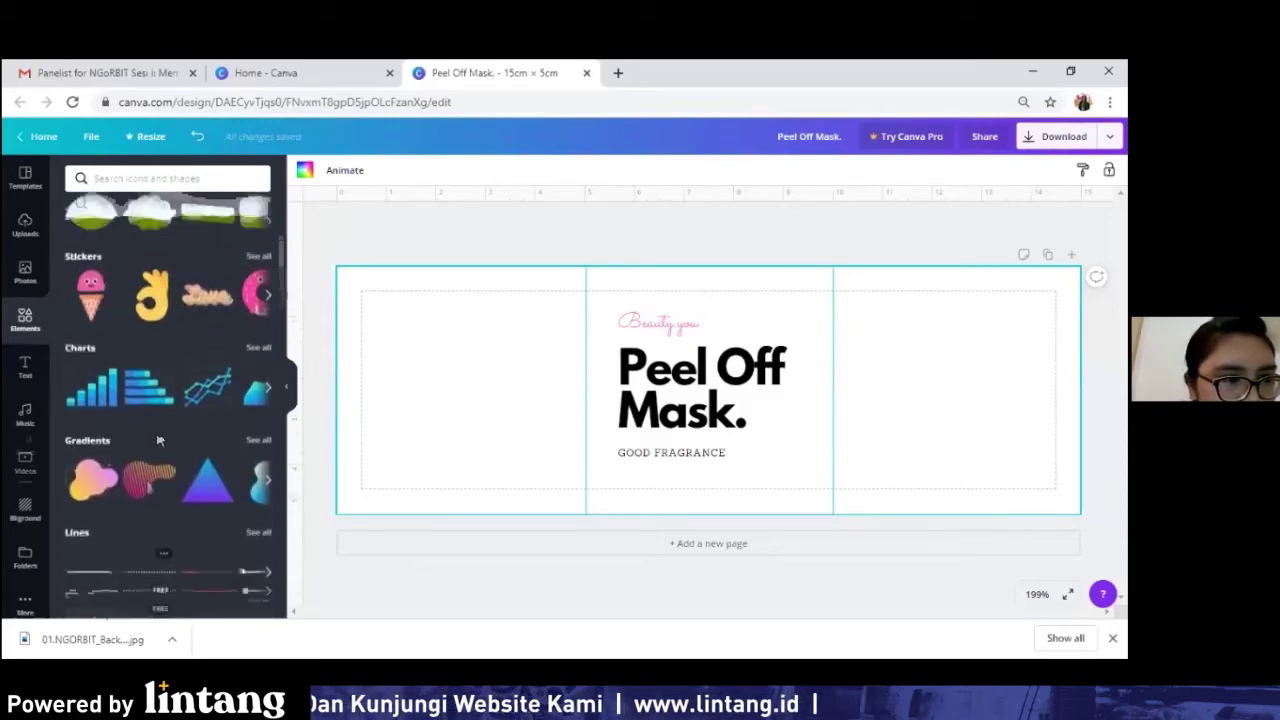
pyautogui.scroll(1, 163, 457)
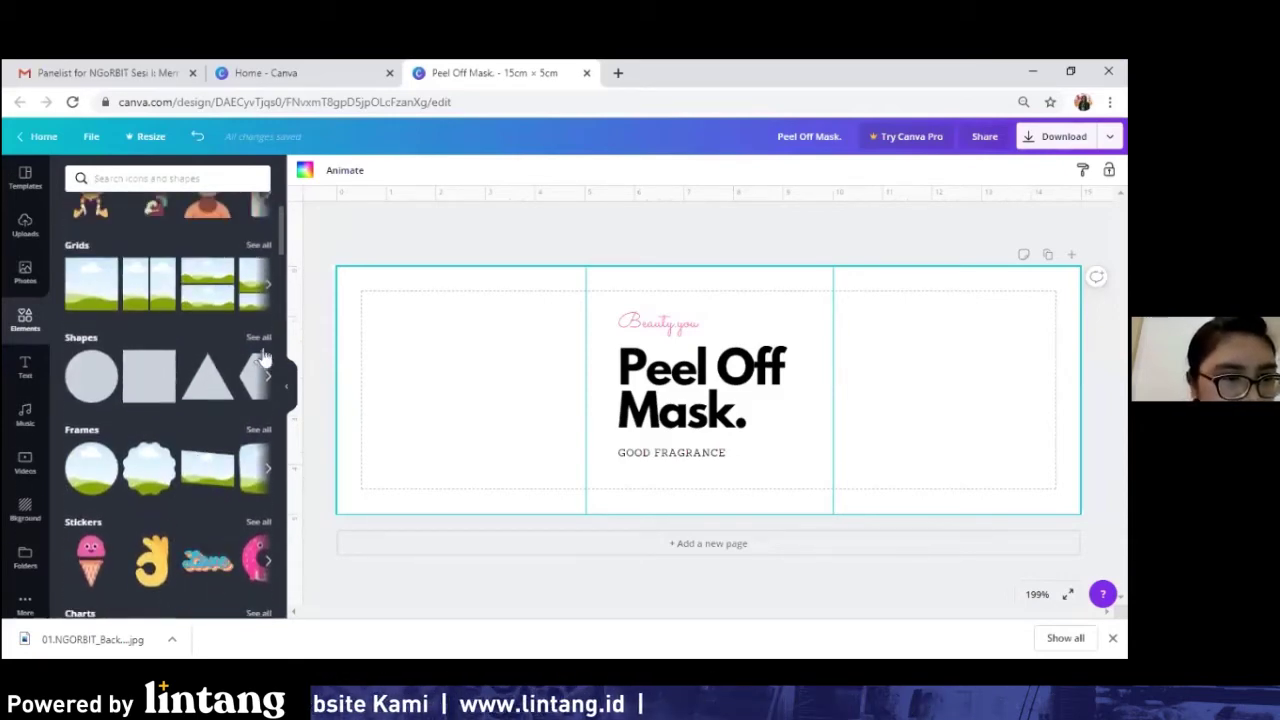
# Add the rounded square with pointed bracket sides from the full Shapes collection, placing its left edge on the 5 cm guide.
pyautogui.click(258, 338)
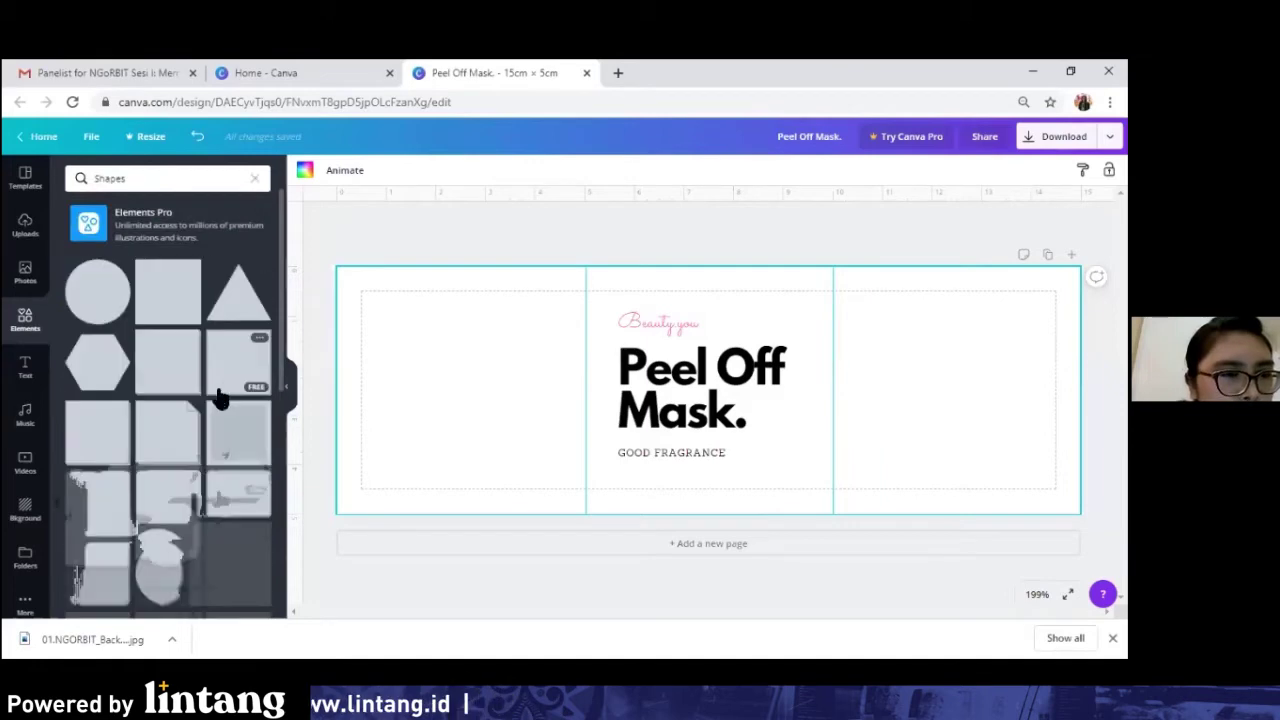
pyautogui.scroll(-10, 185, 335)
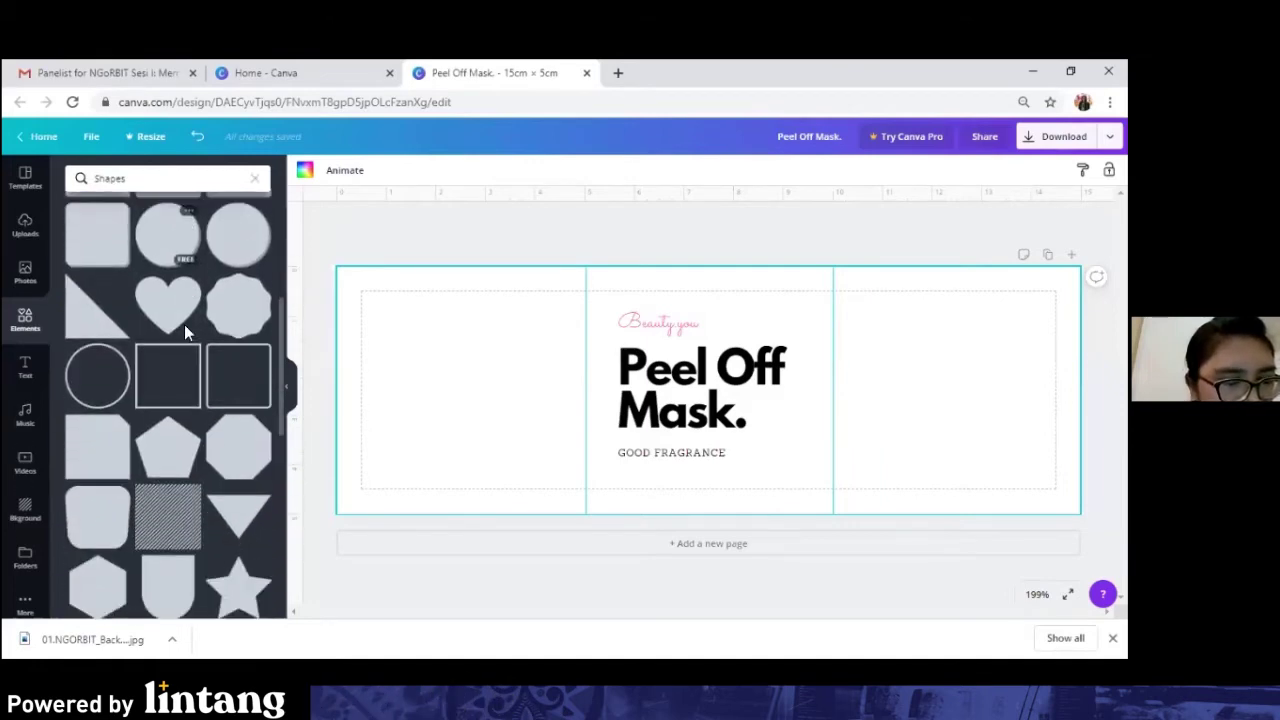
pyautogui.scroll(-10, 185, 335)
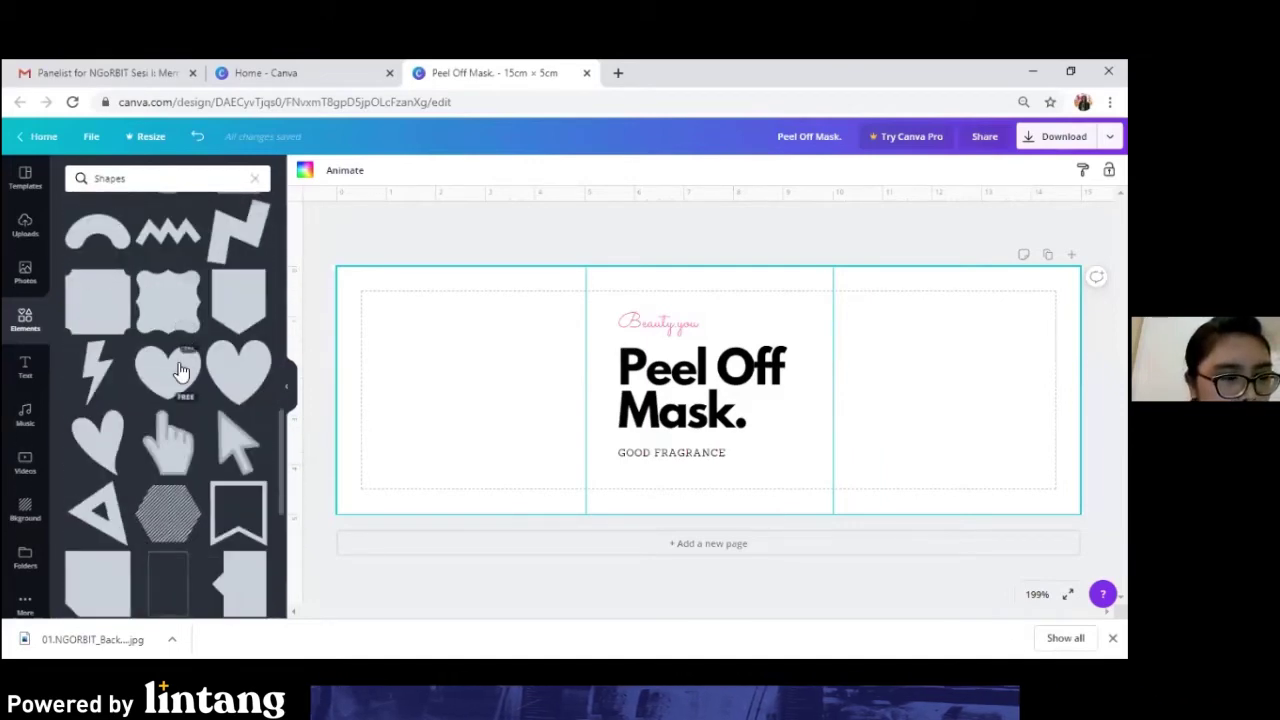
pyautogui.scroll(-10, 180, 372)
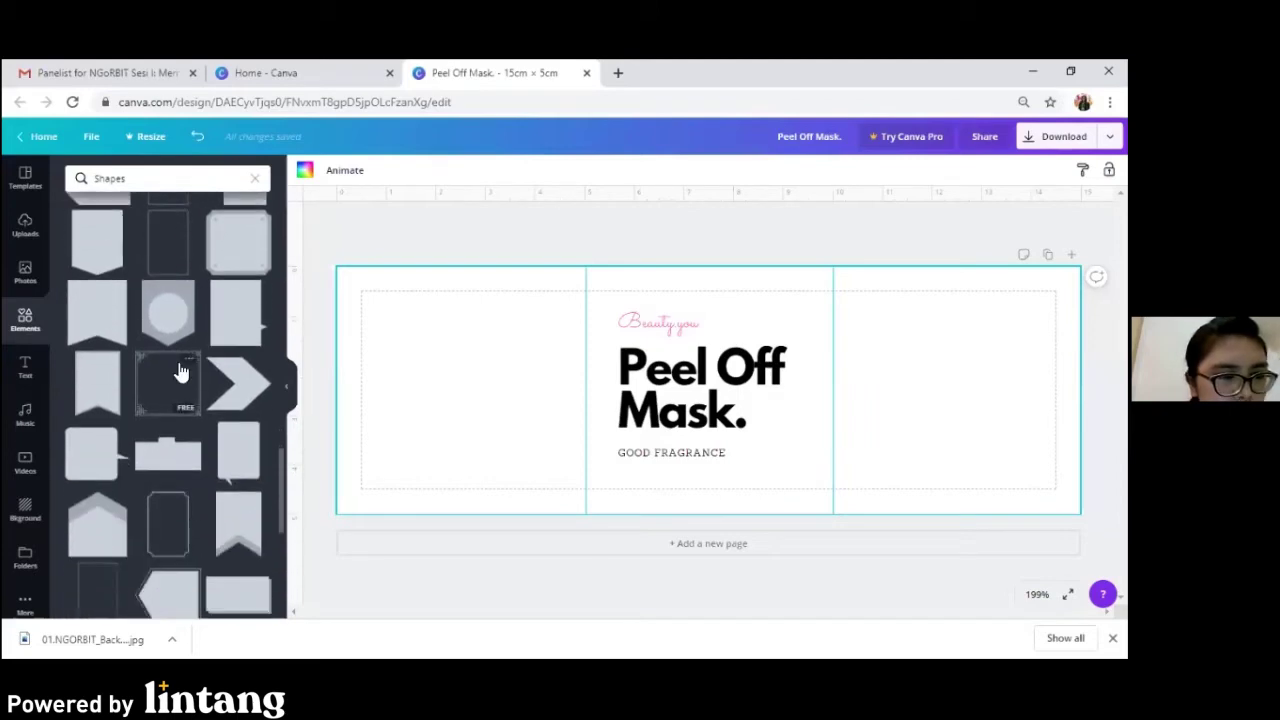
pyautogui.scroll(-3, 183, 390)
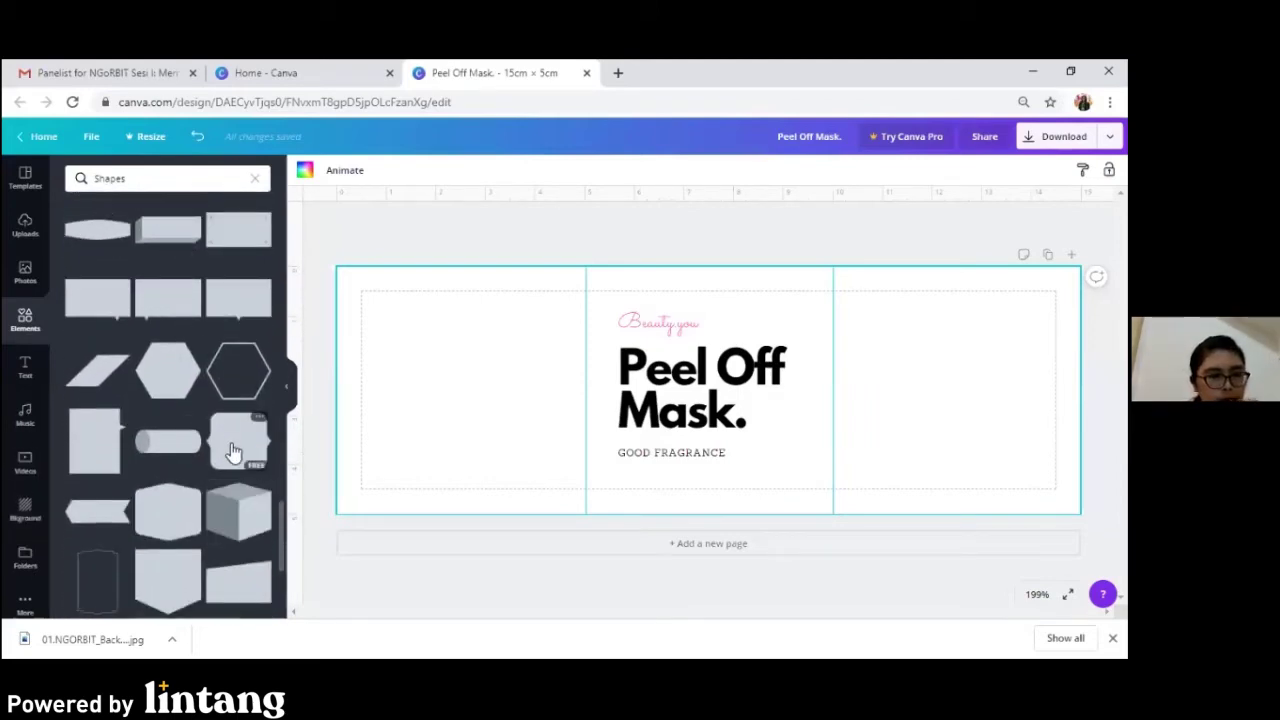
pyautogui.moveTo(278, 452); pyautogui.dragTo(609, 343)
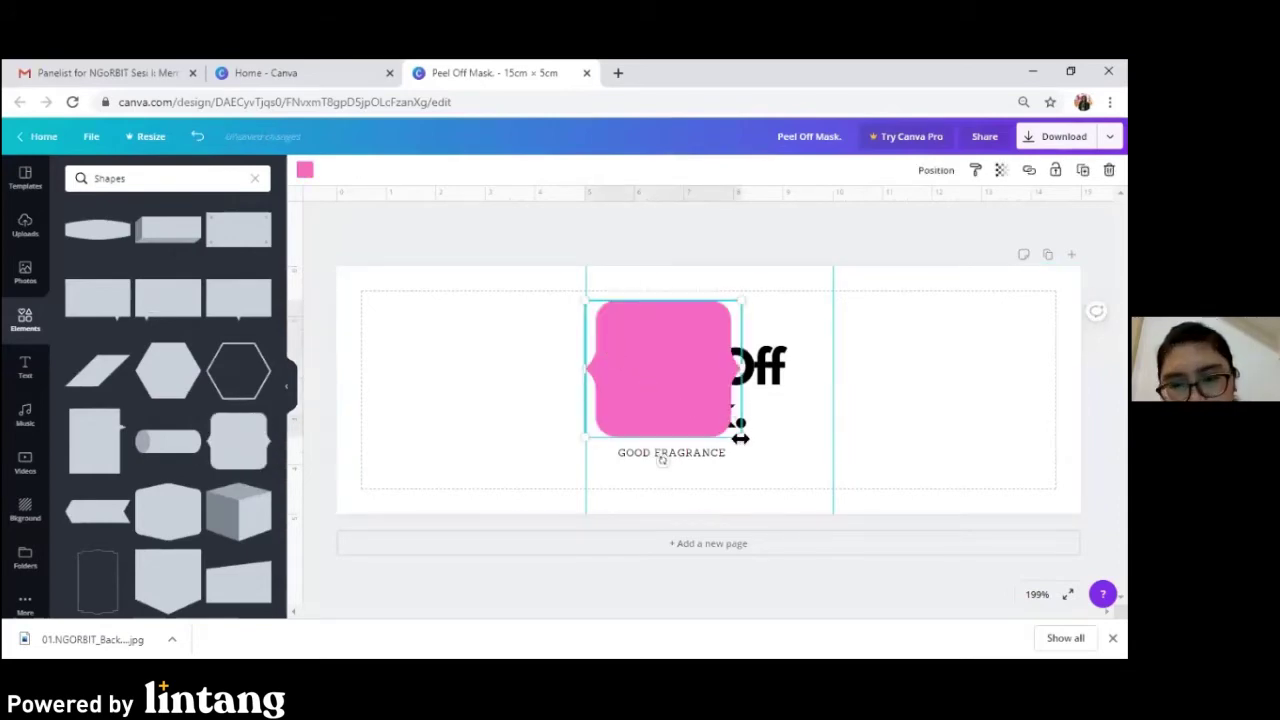
# Enlarge the bracket shape down to the lower margin and widen it past both vertical guides, centred on the middle panel.
pyautogui.moveTo(740, 437); pyautogui.dragTo(806, 485)
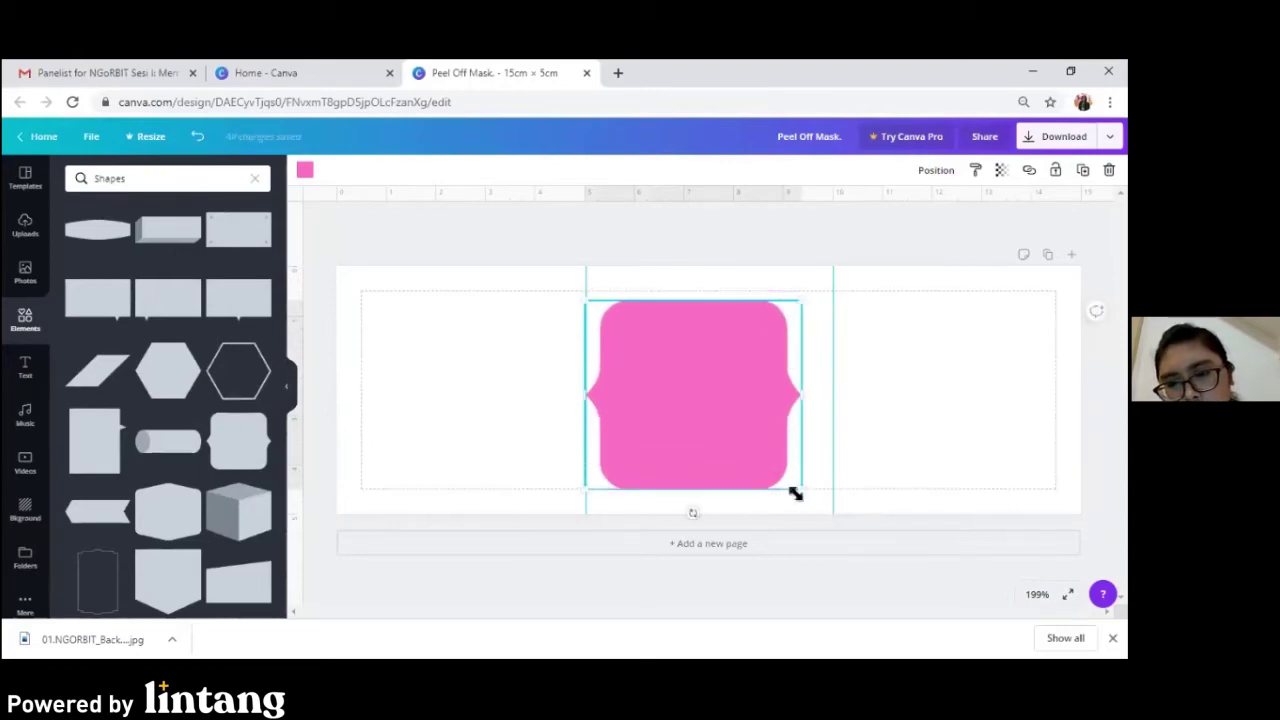
pyautogui.moveTo(820, 399); pyautogui.dragTo(852, 400)
pyautogui.moveTo(569, 397); pyautogui.dragTo(550, 393)
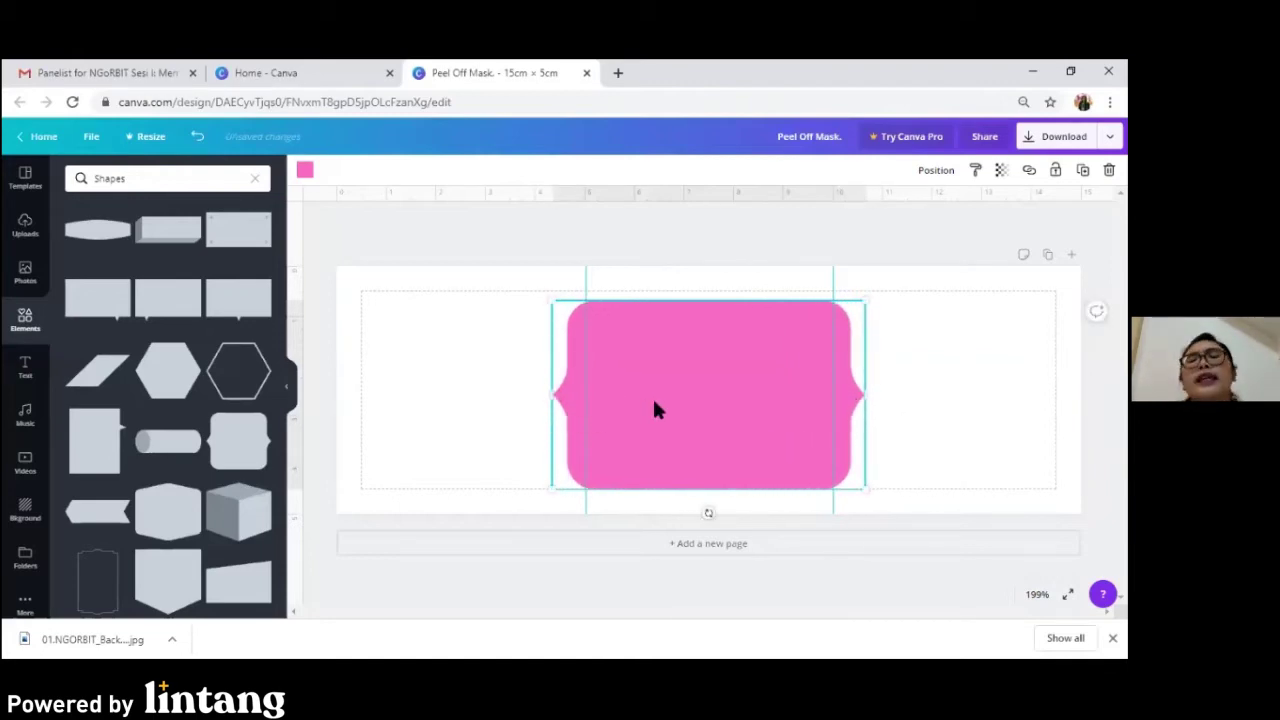
# Send the pink bracket shape to the back, behind the label text.
pyautogui.click(951, 408)
pyautogui.click(679, 437)
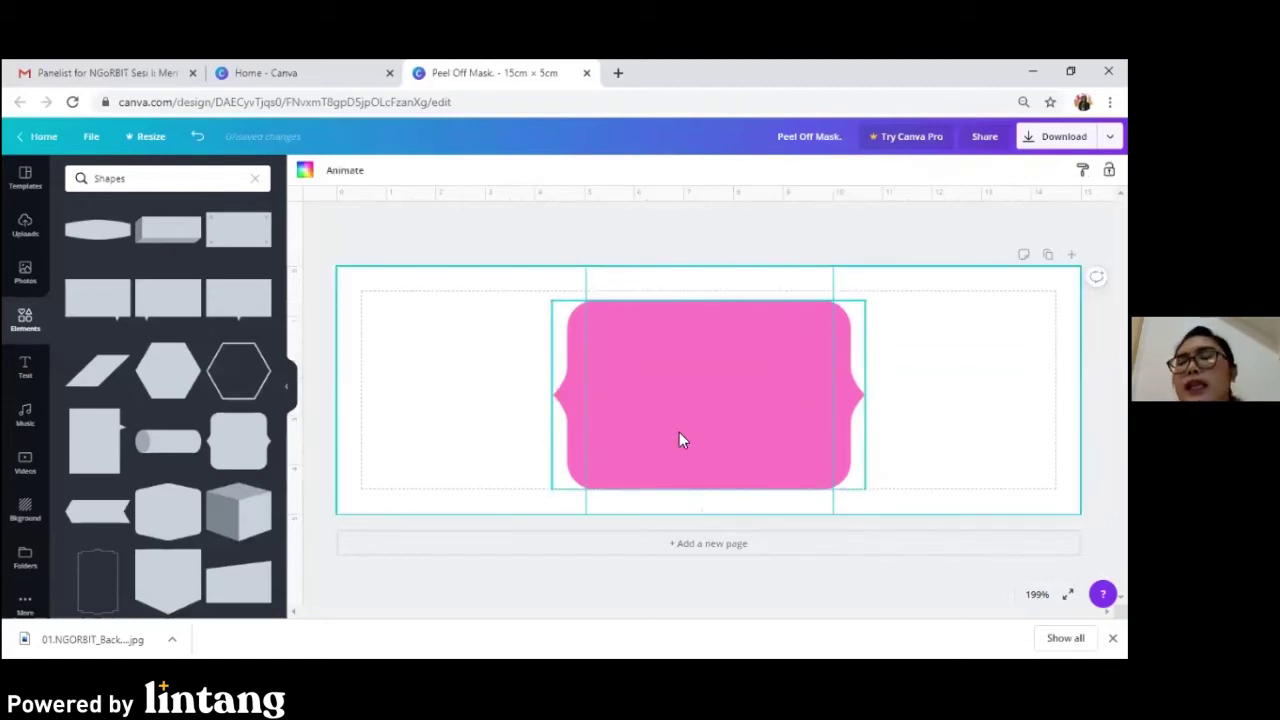
pyautogui.rightClick(716, 388)
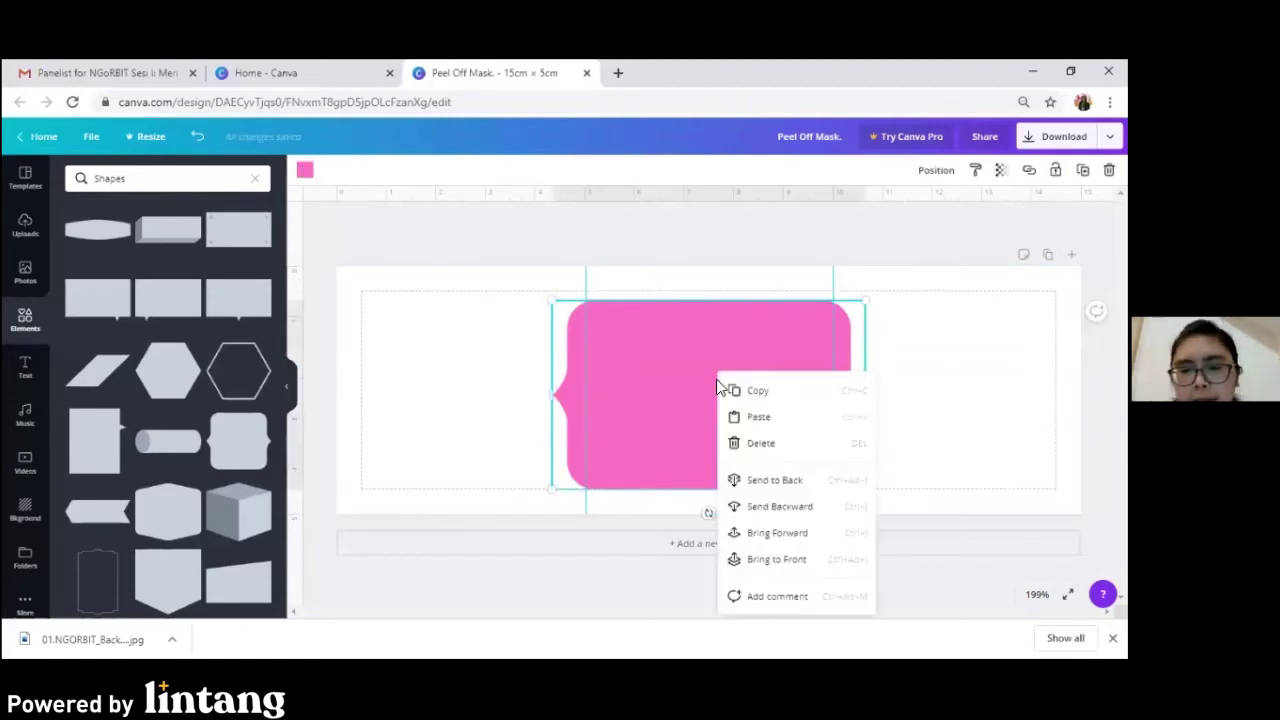
pyautogui.click(785, 482)
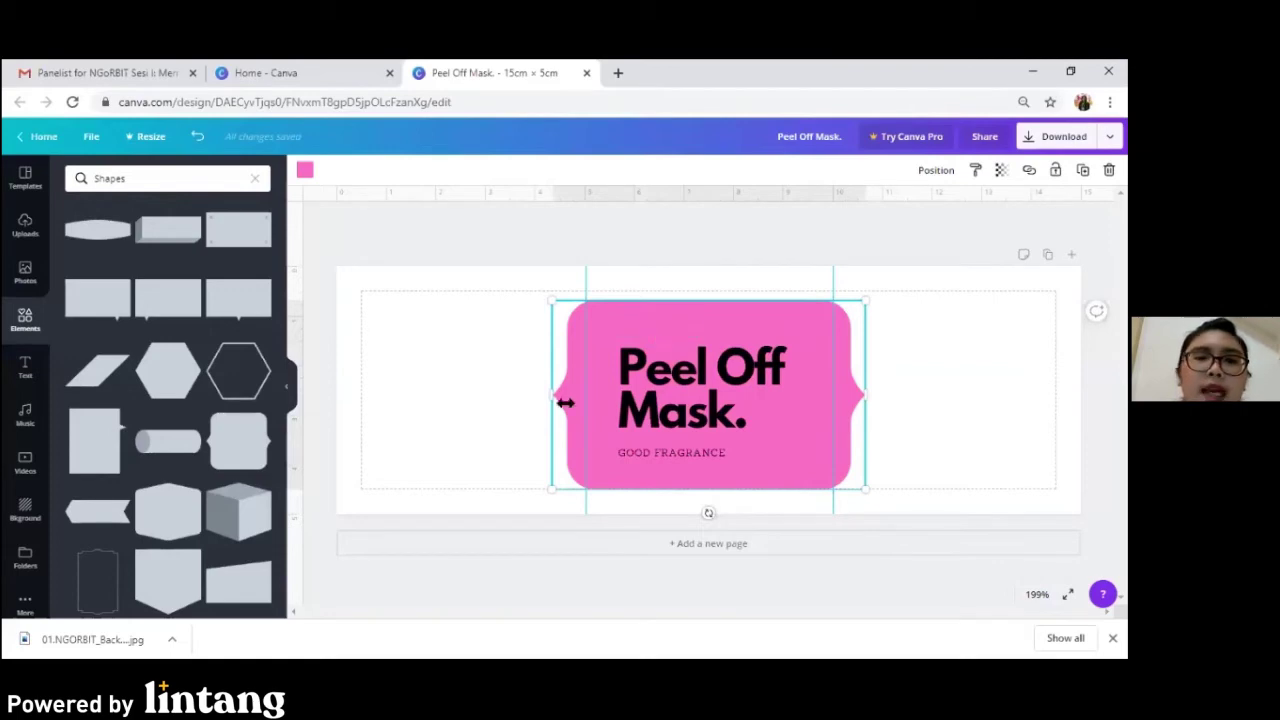
# Recolour the bracket shape with the custom dark navy blue #002f6d.
pyautogui.click(305, 172)
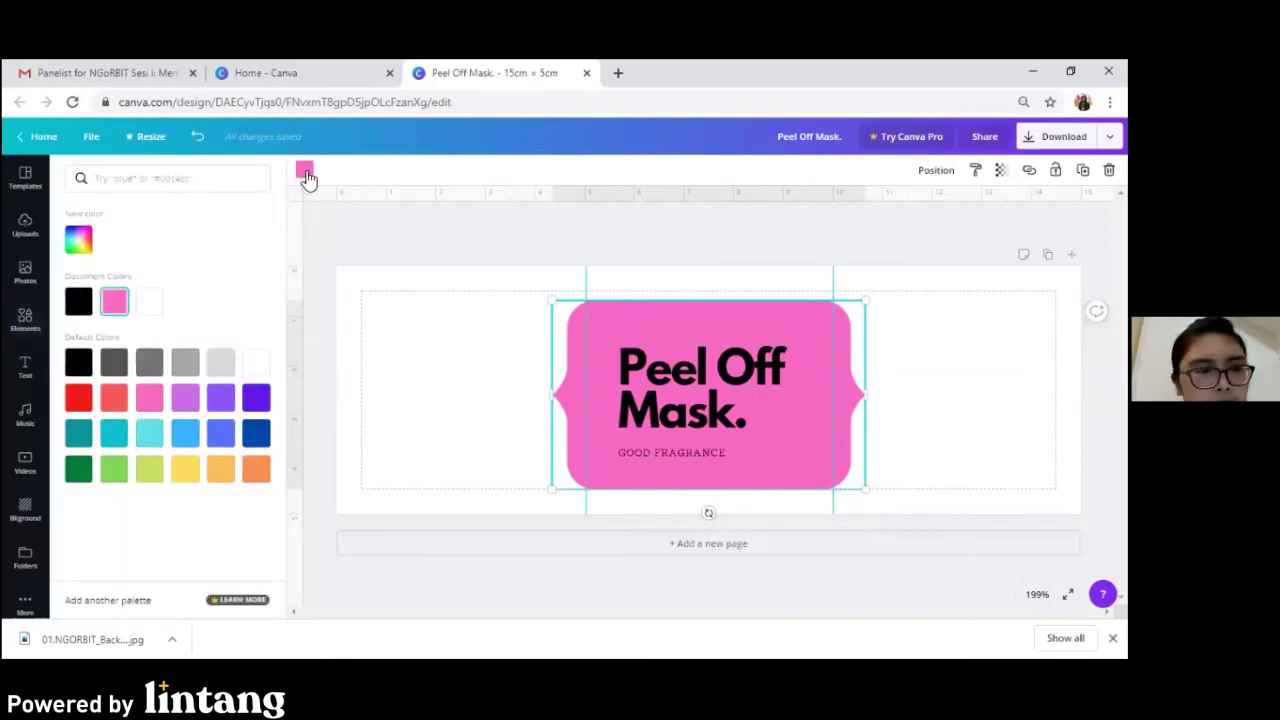
pyautogui.click(255, 438)
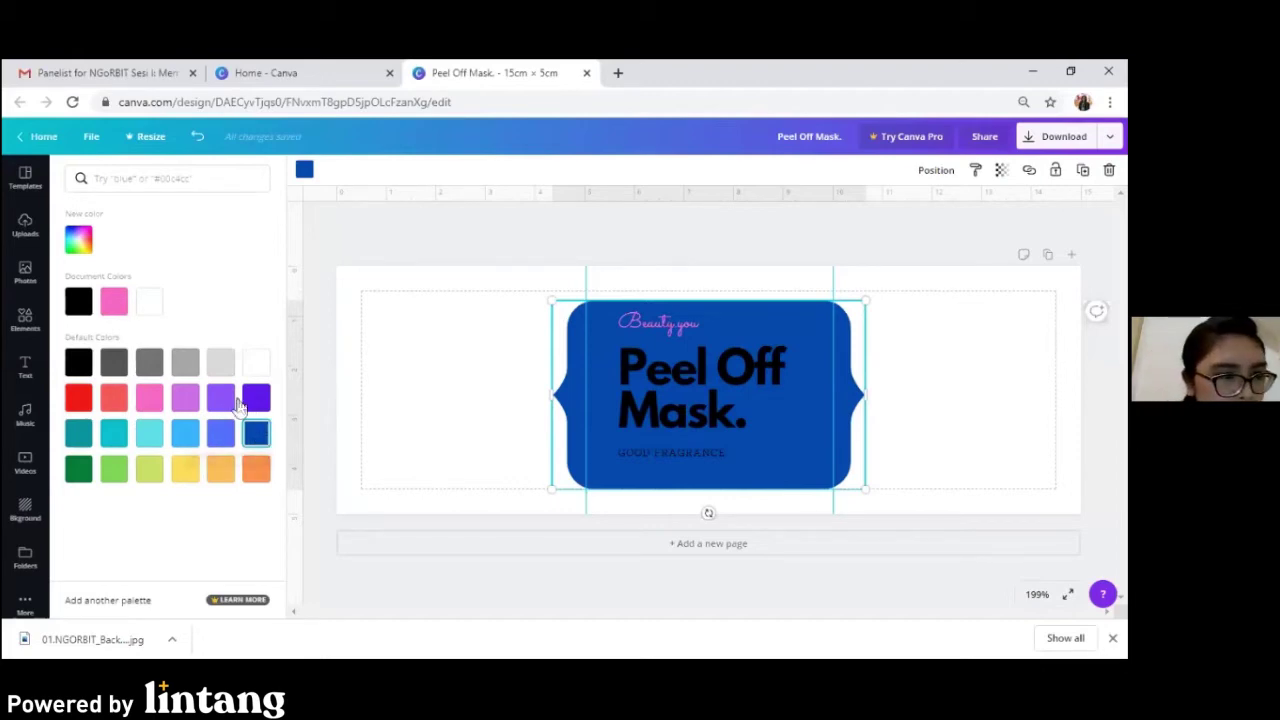
pyautogui.click(79, 243)
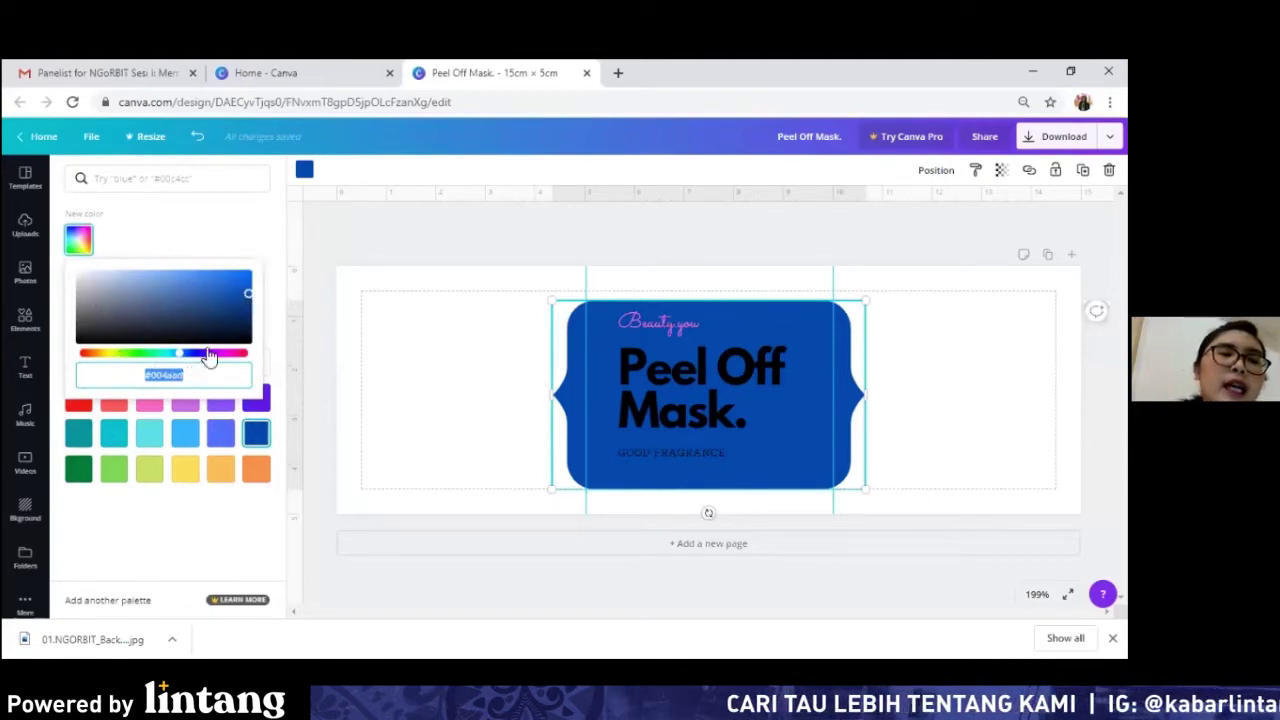
pyautogui.click(247, 292)
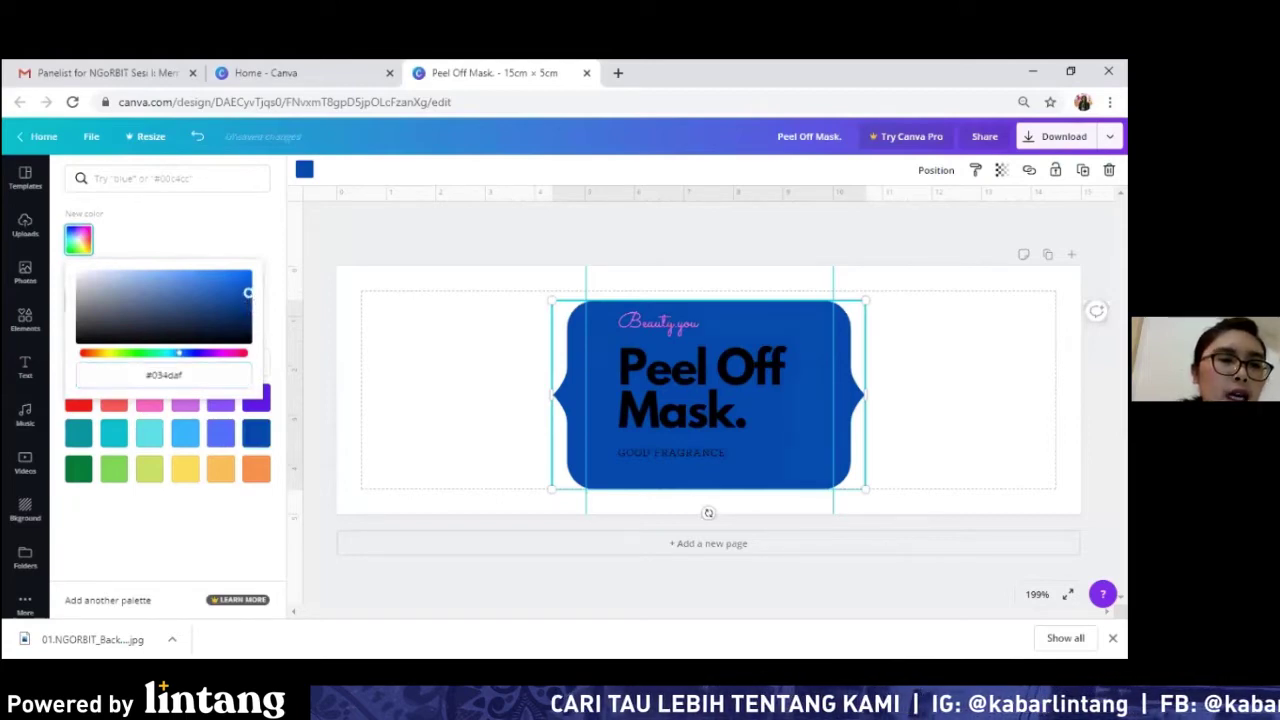
pyautogui.moveTo(247, 297); pyautogui.dragTo(247, 312)
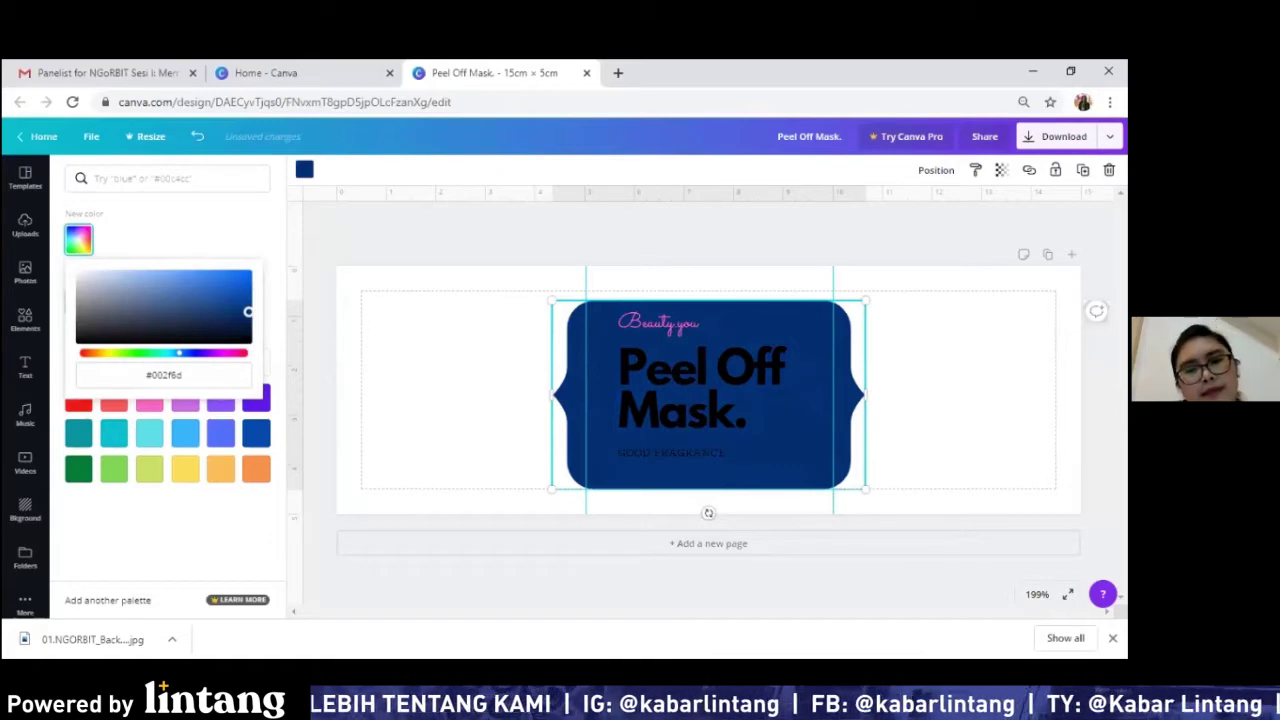
# Recolour the "Peel Off Mask." title text white.
pyautogui.click(213, 233)
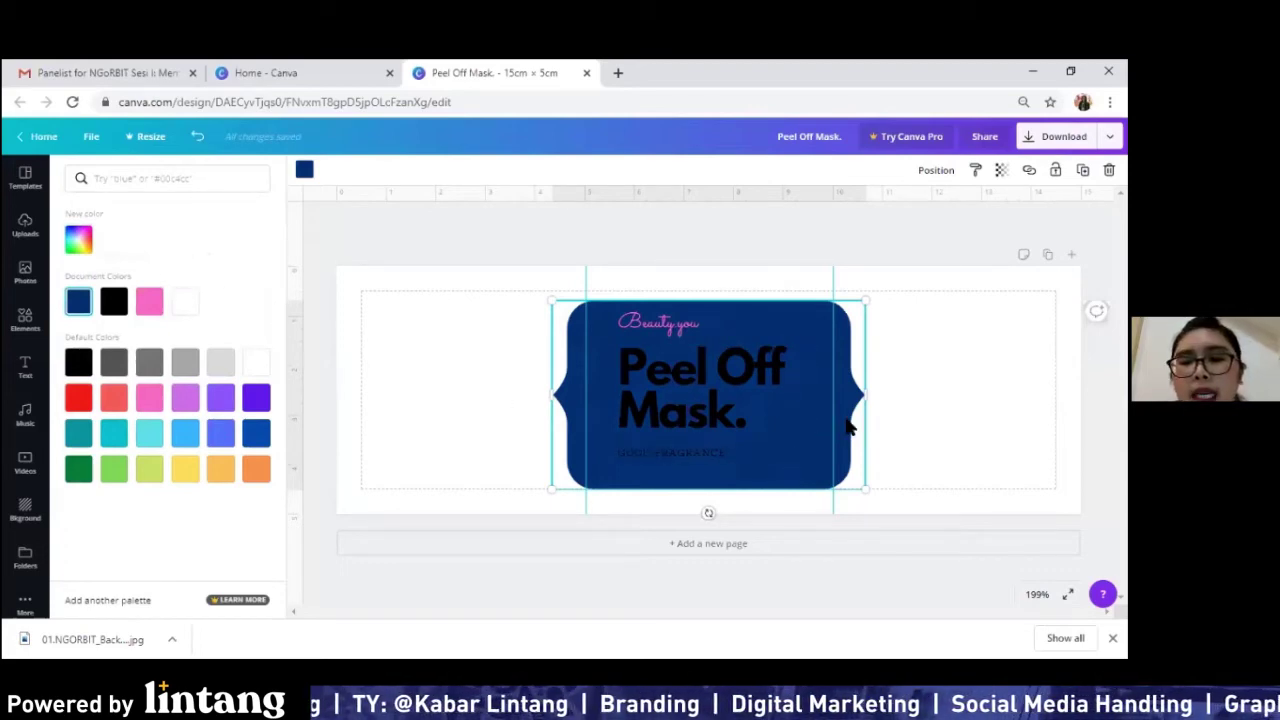
pyautogui.click(485, 381)
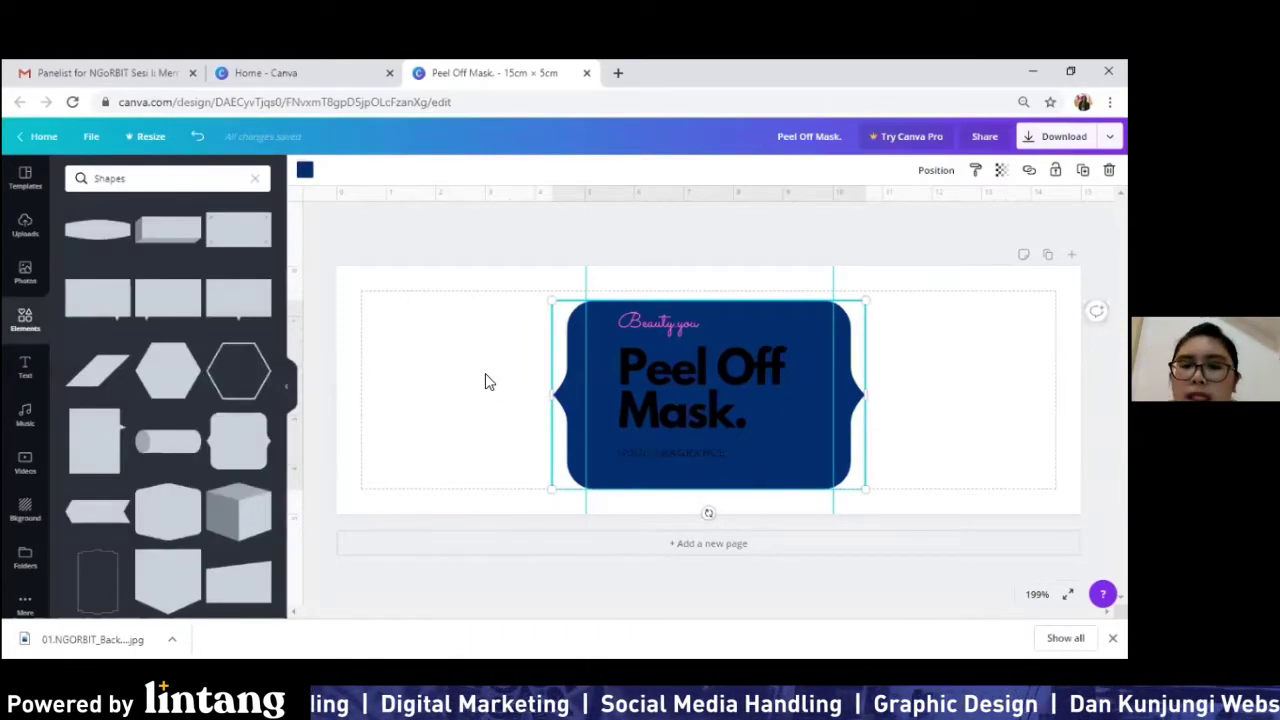
pyautogui.click(720, 418)
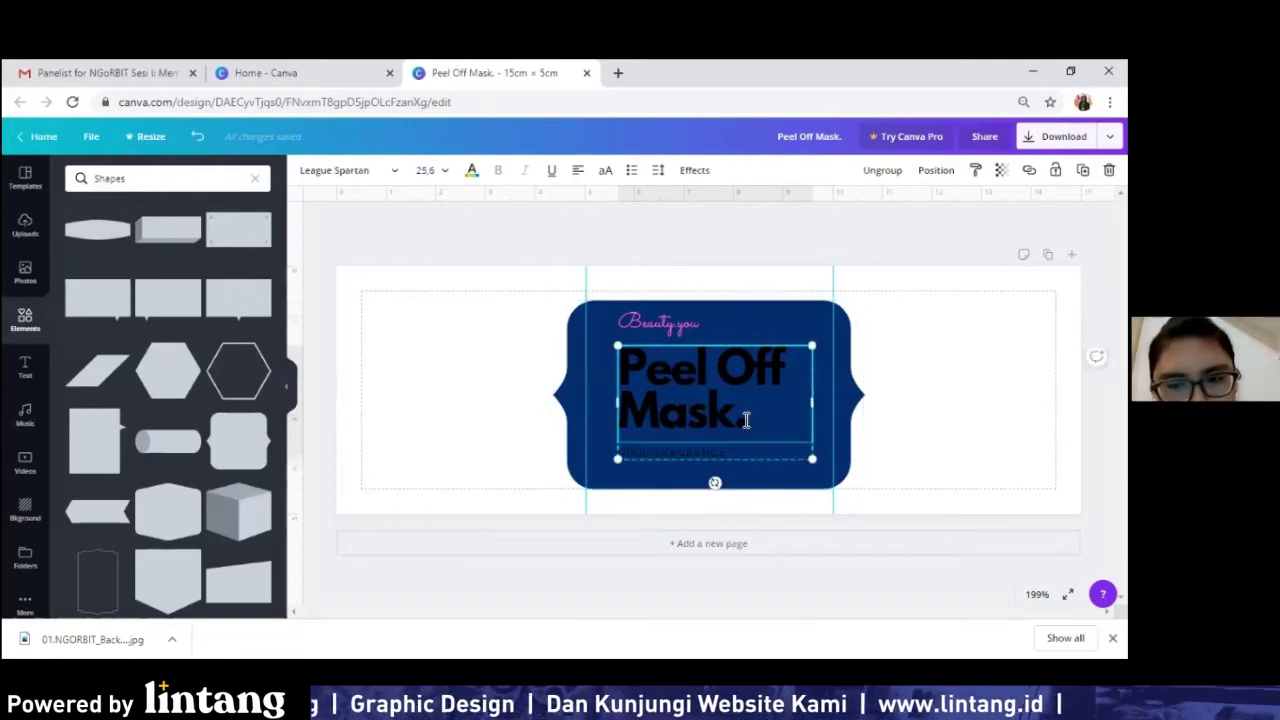
pyautogui.doubleClick(746, 420)
pyautogui.hotkey('ctrl', 'a')
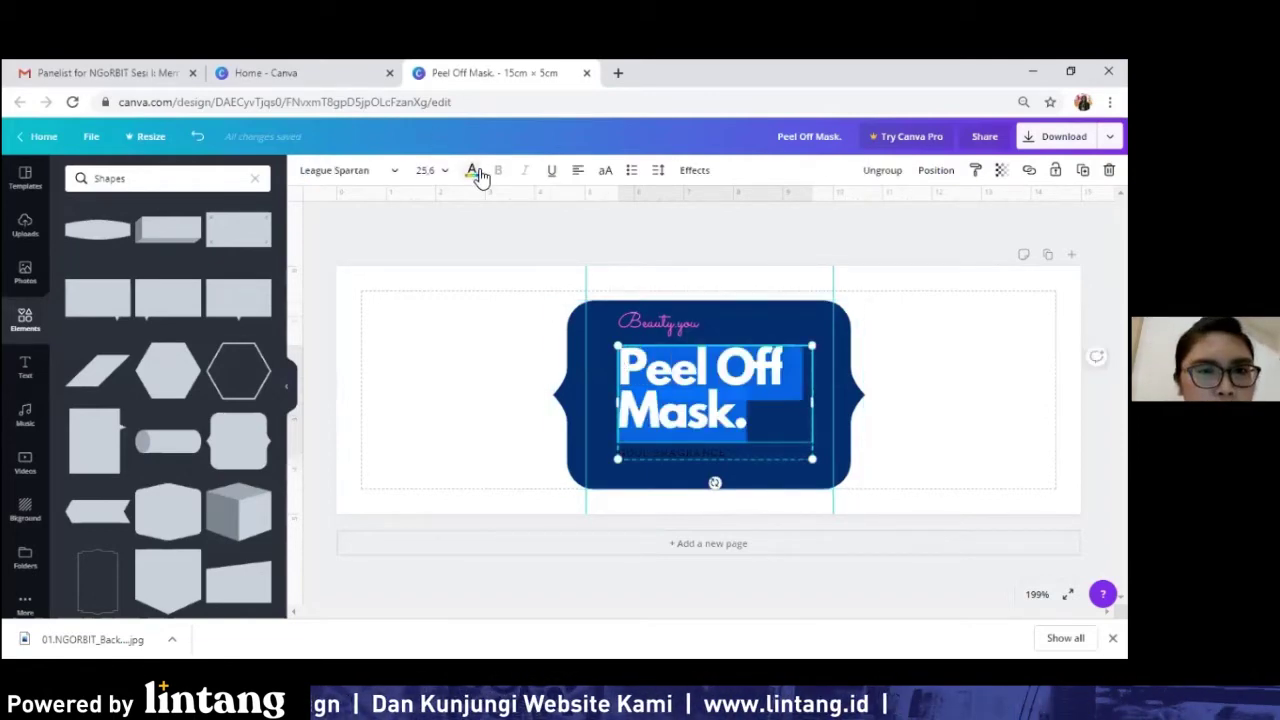
pyautogui.click(474, 172)
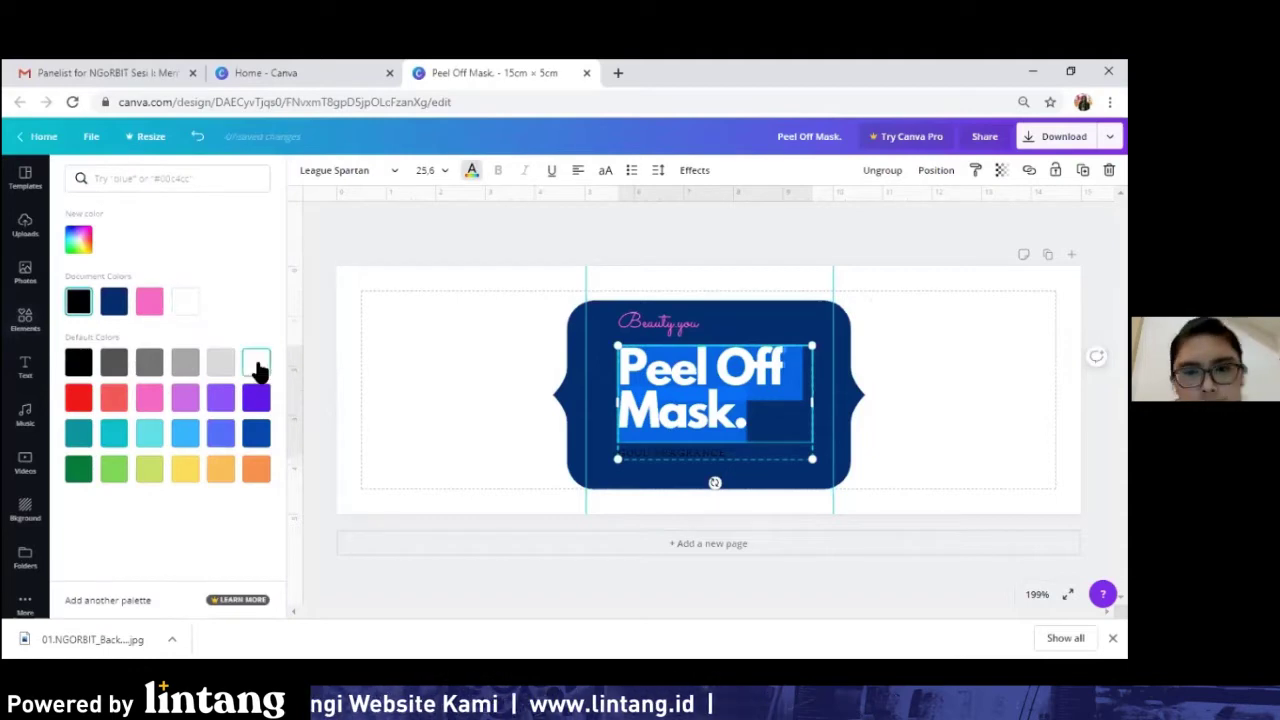
pyautogui.click(256, 364)
pyautogui.click(730, 435)
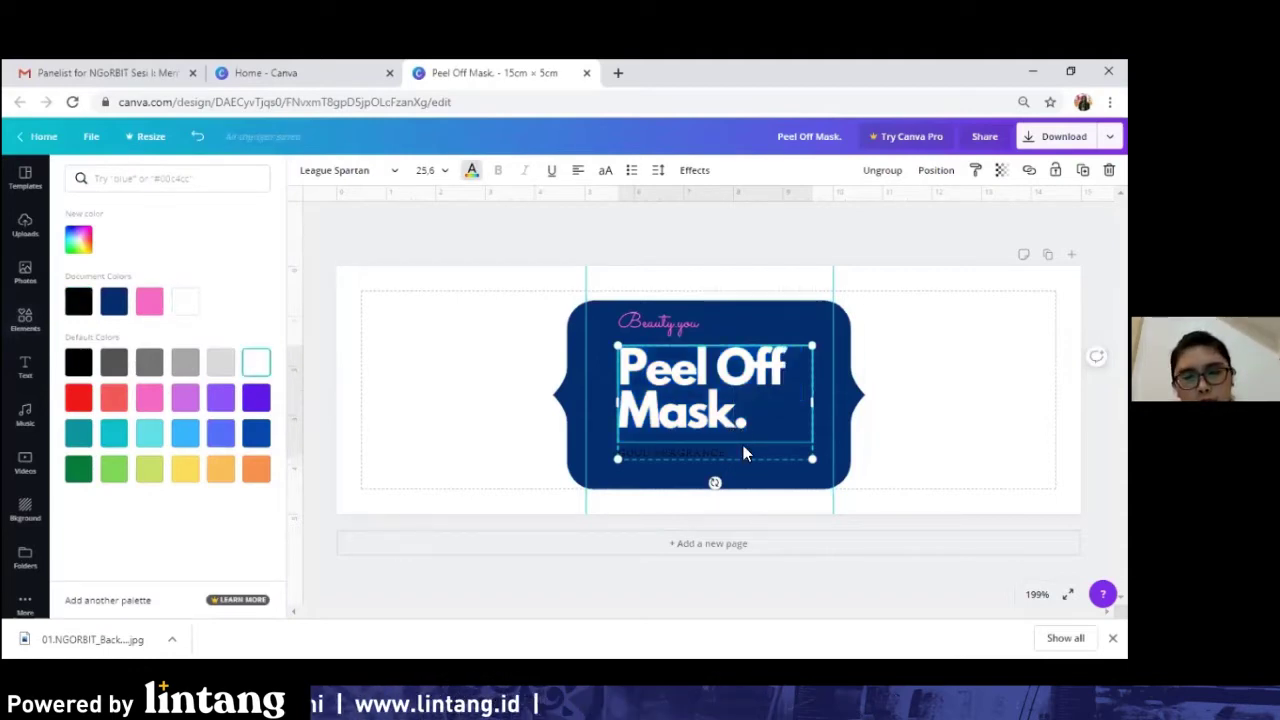
# Recolour the "GOOD FRAGRANCE" subtitle with the default orange.
pyautogui.click(716, 460)
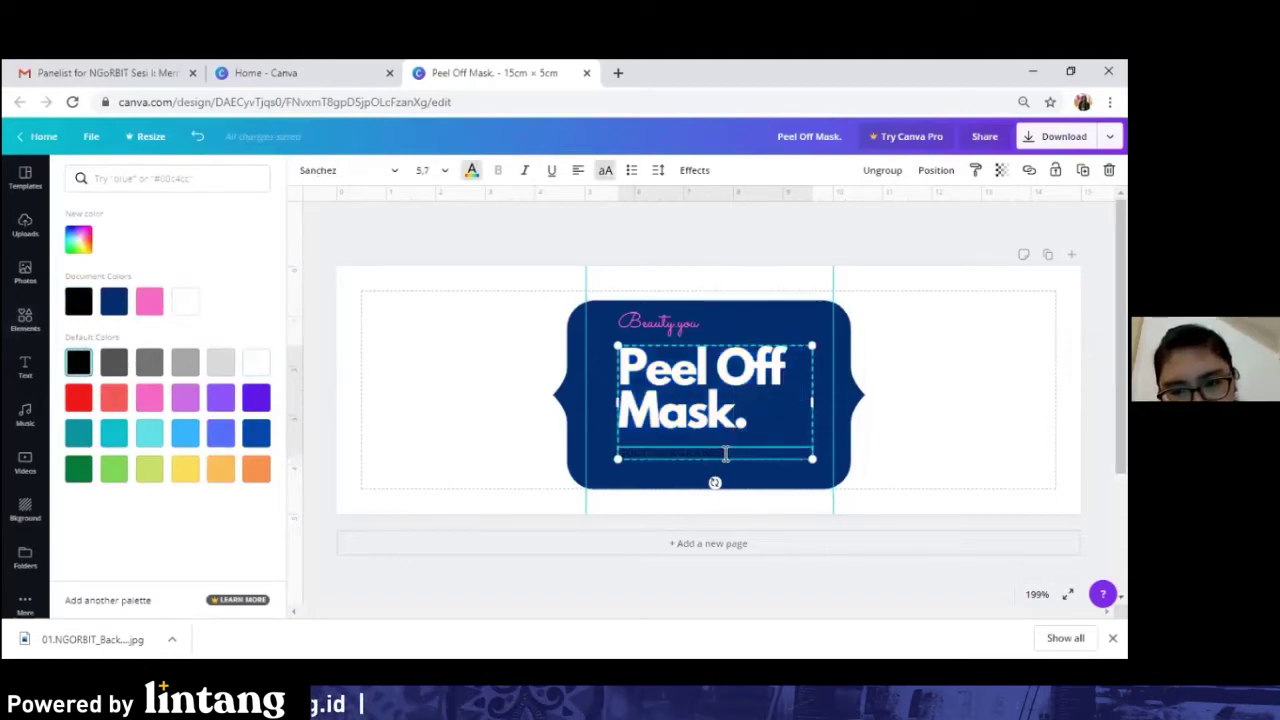
pyautogui.moveTo(728, 455); pyautogui.dragTo(598, 453)
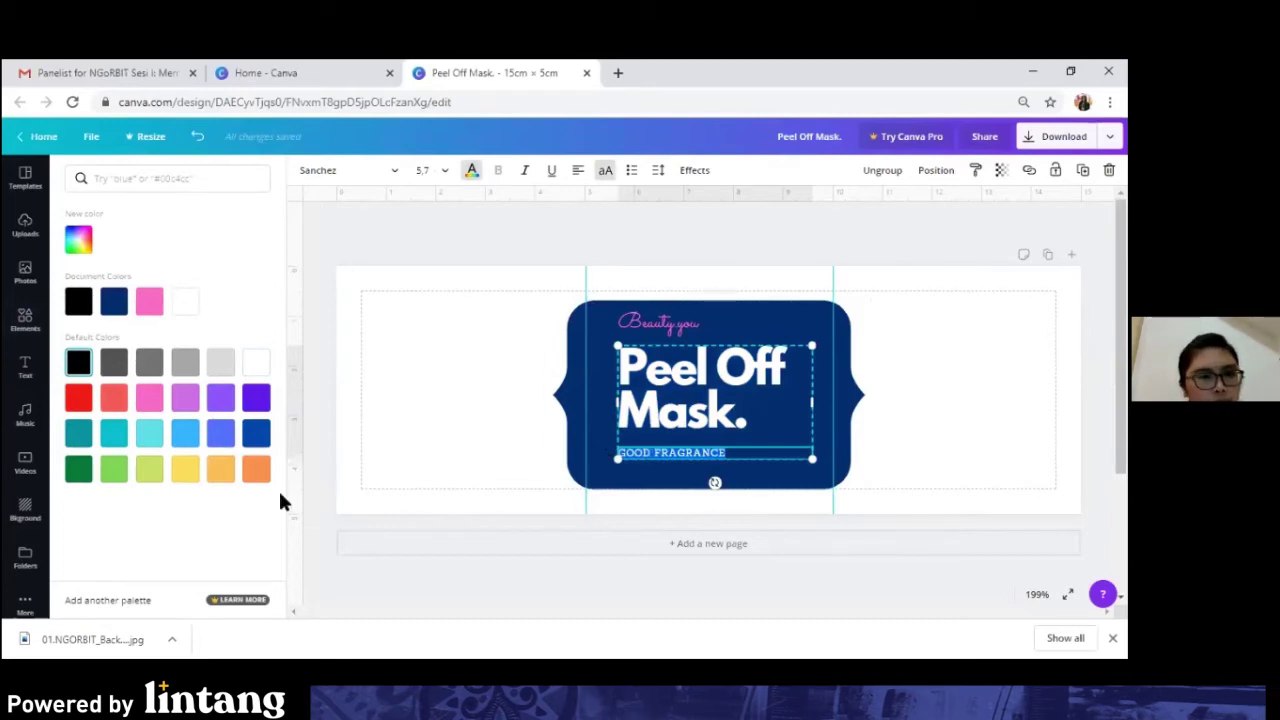
pyautogui.click(256, 469)
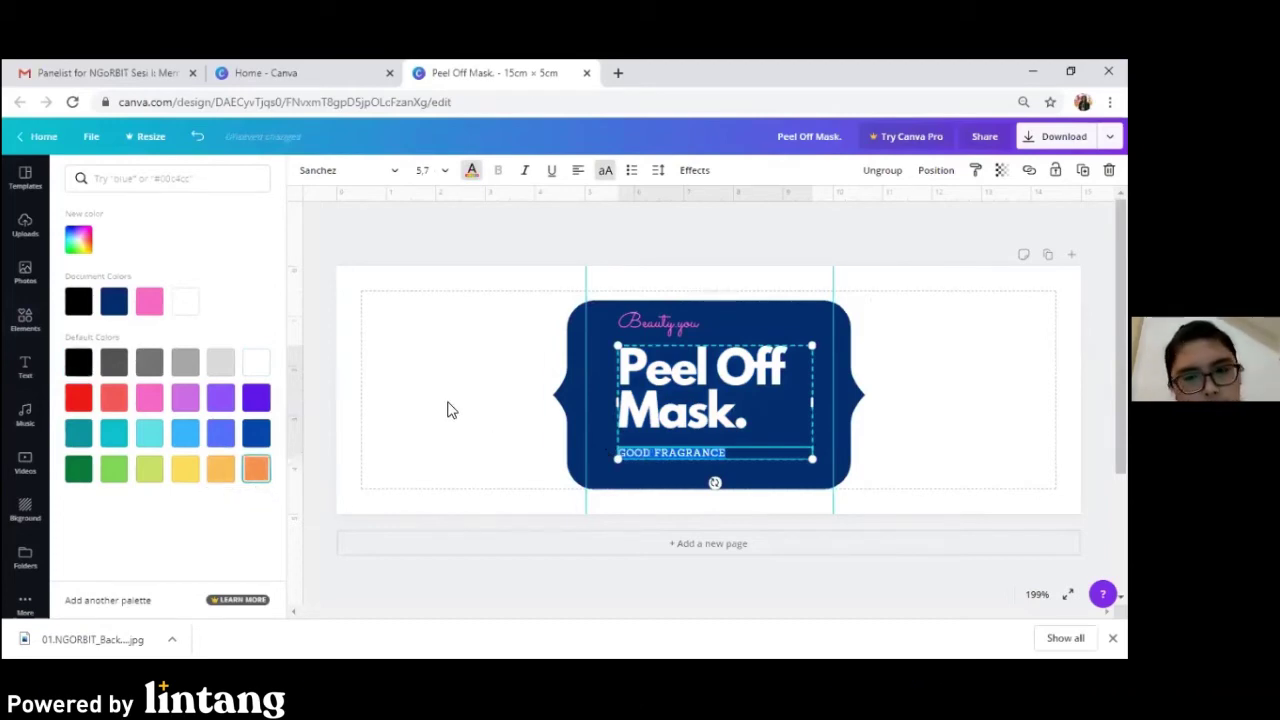
pyautogui.click(500, 444)
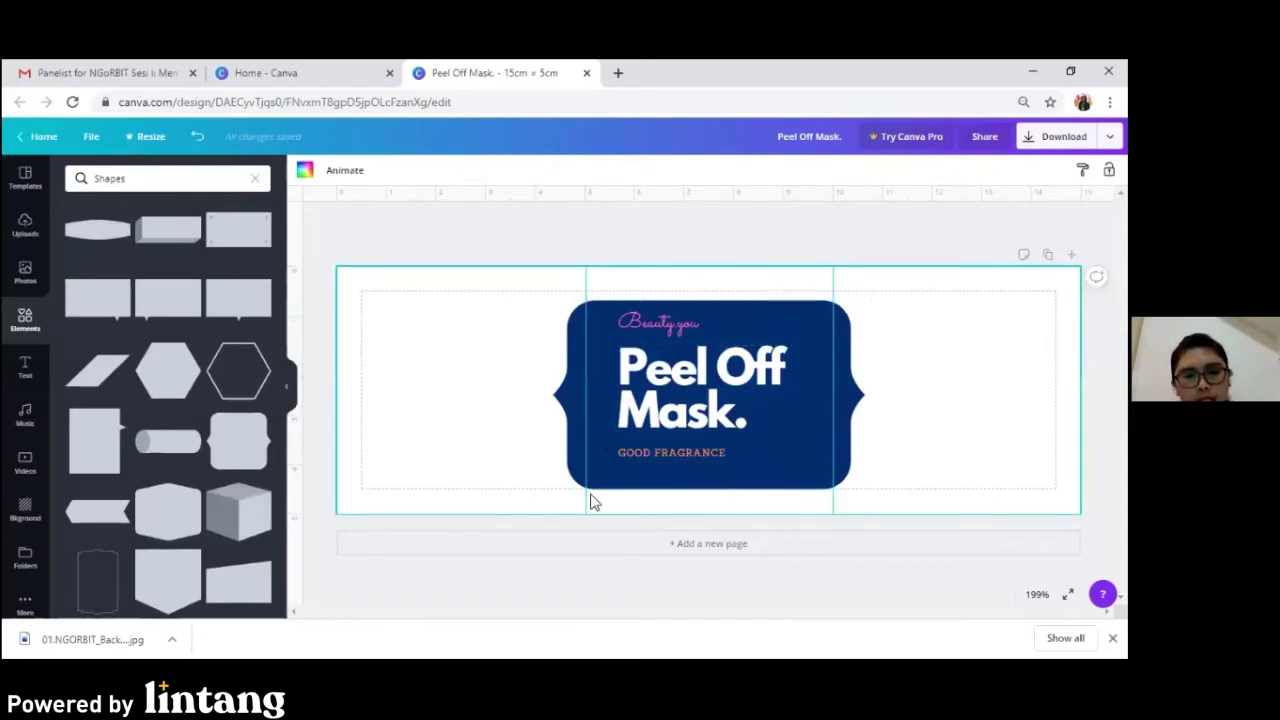
# Enlarge the navy bracket shape slightly past the upper and lower margins and recentre it on the middle panel.
pyautogui.click(792, 327)
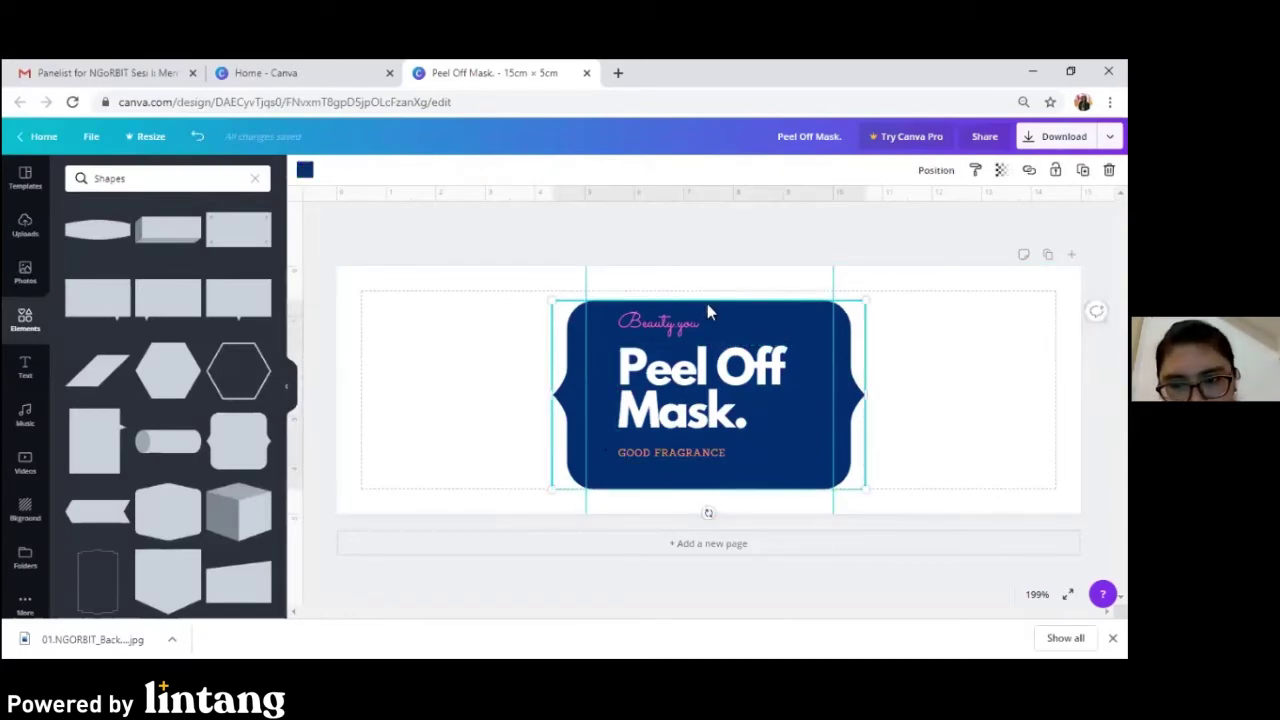
pyautogui.moveTo(862, 287); pyautogui.dragTo(860, 281)
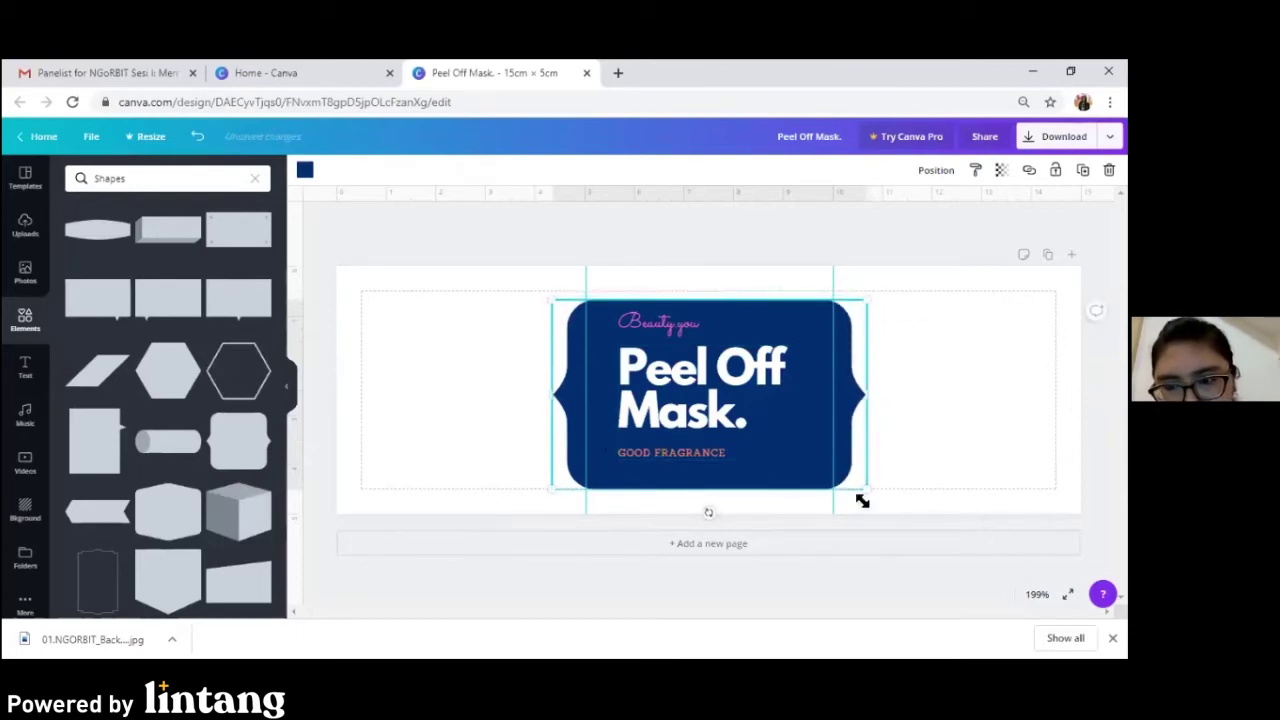
pyautogui.moveTo(864, 491)
pyautogui.mouseDown()
pyautogui.moveTo(834, 506)
pyautogui.moveTo(826, 491)
pyautogui.moveTo(886, 502)
pyautogui.mouseUp()
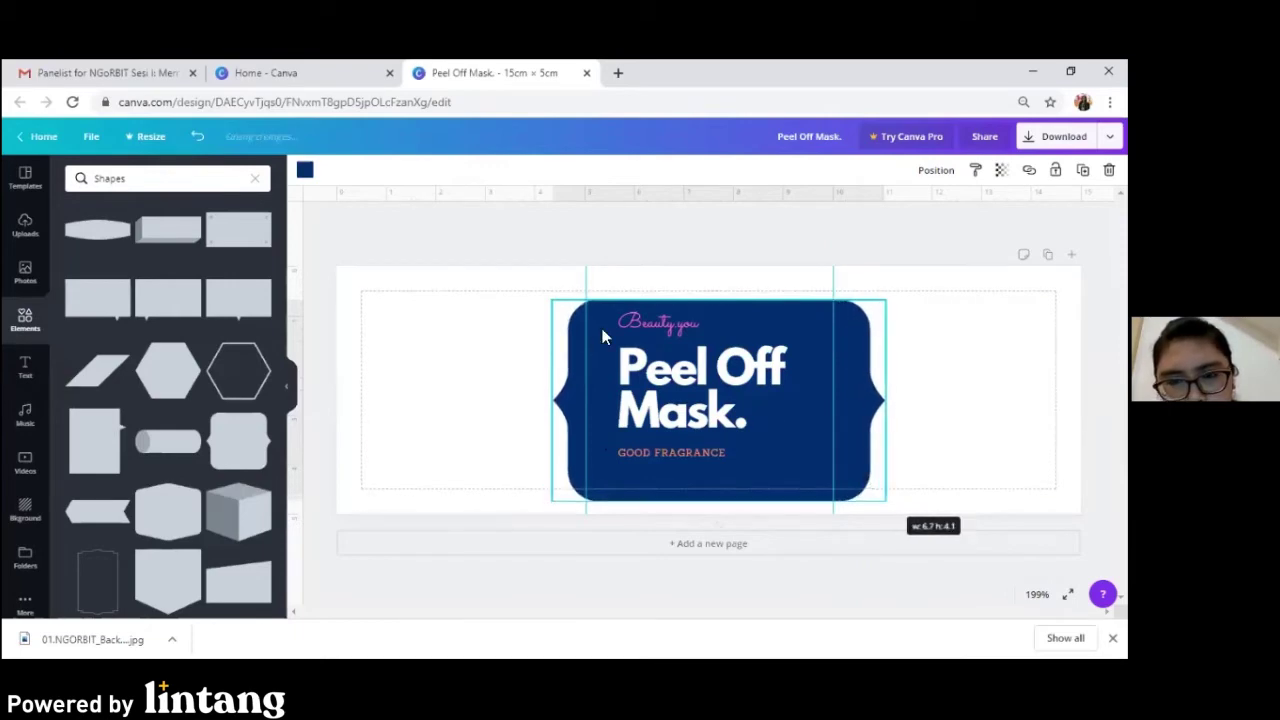
pyautogui.moveTo(547, 300); pyautogui.dragTo(538, 294)
pyautogui.moveTo(855, 377); pyautogui.dragTo(858, 372)
pyautogui.click(946, 414)
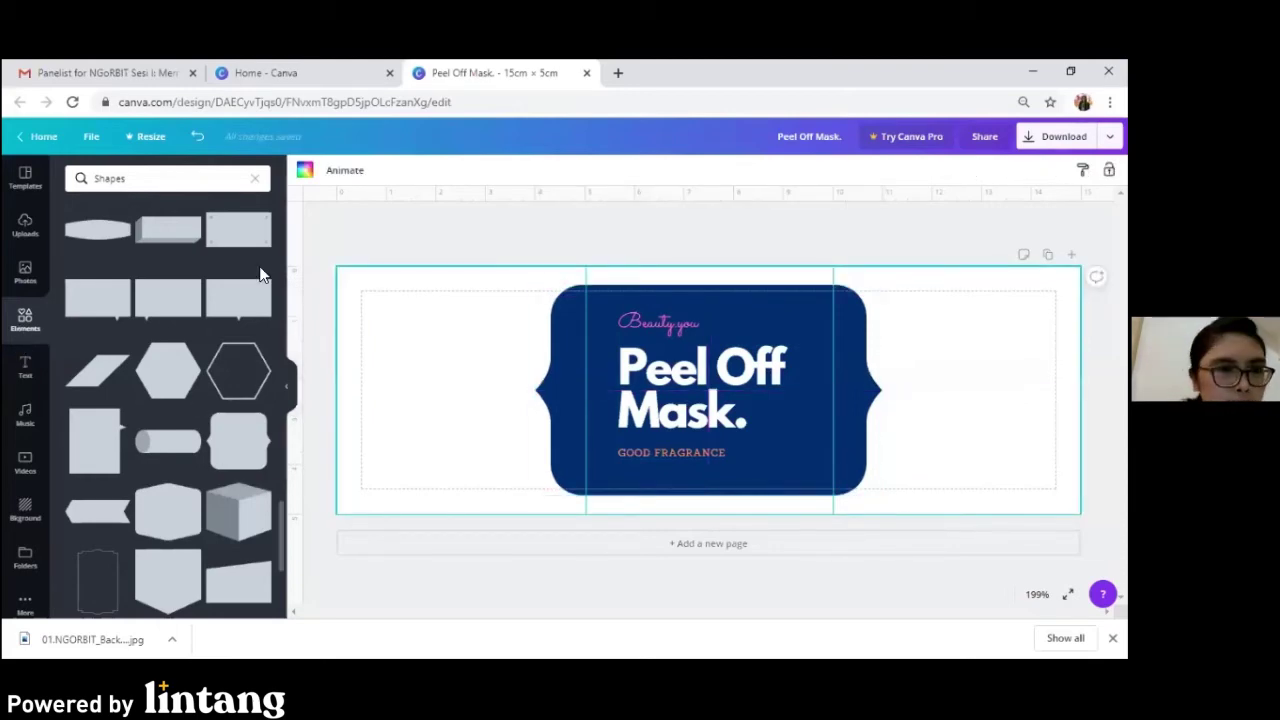
# Leave the Shapes collection and open the full Bold Foliage collection of elements.
pyautogui.scroll(5, 226, 460)
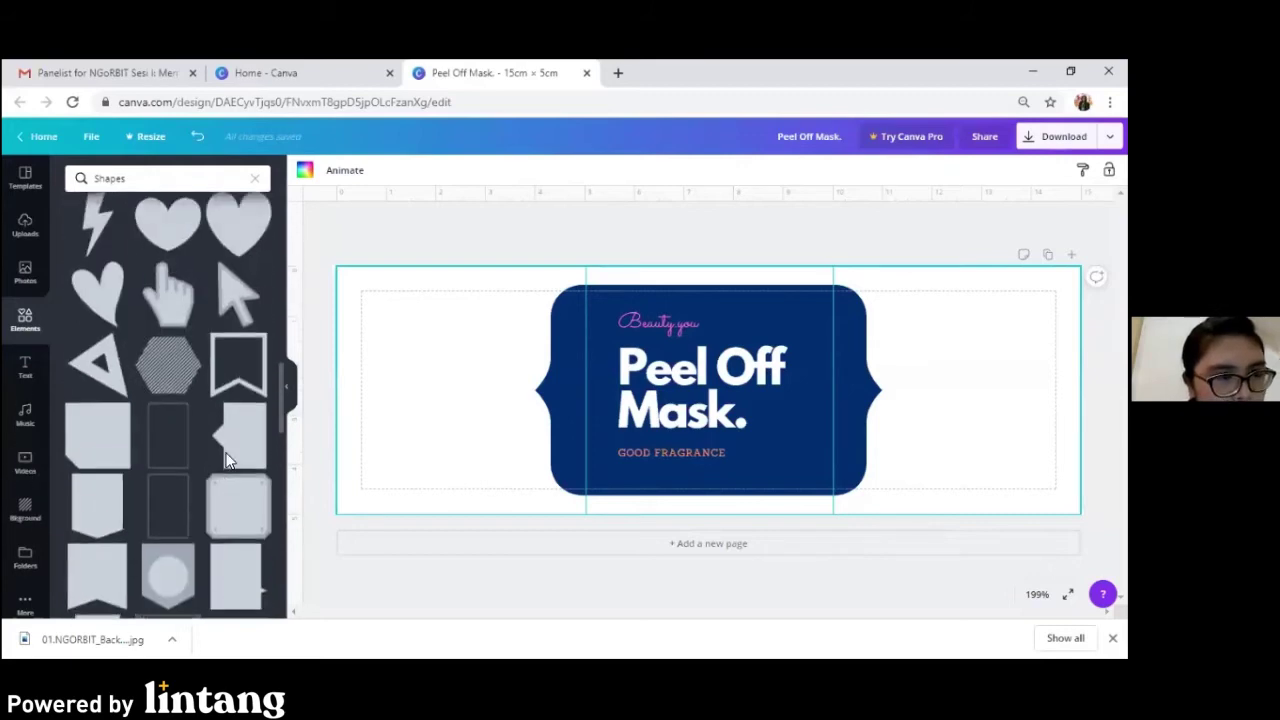
pyautogui.scroll(10, 226, 460)
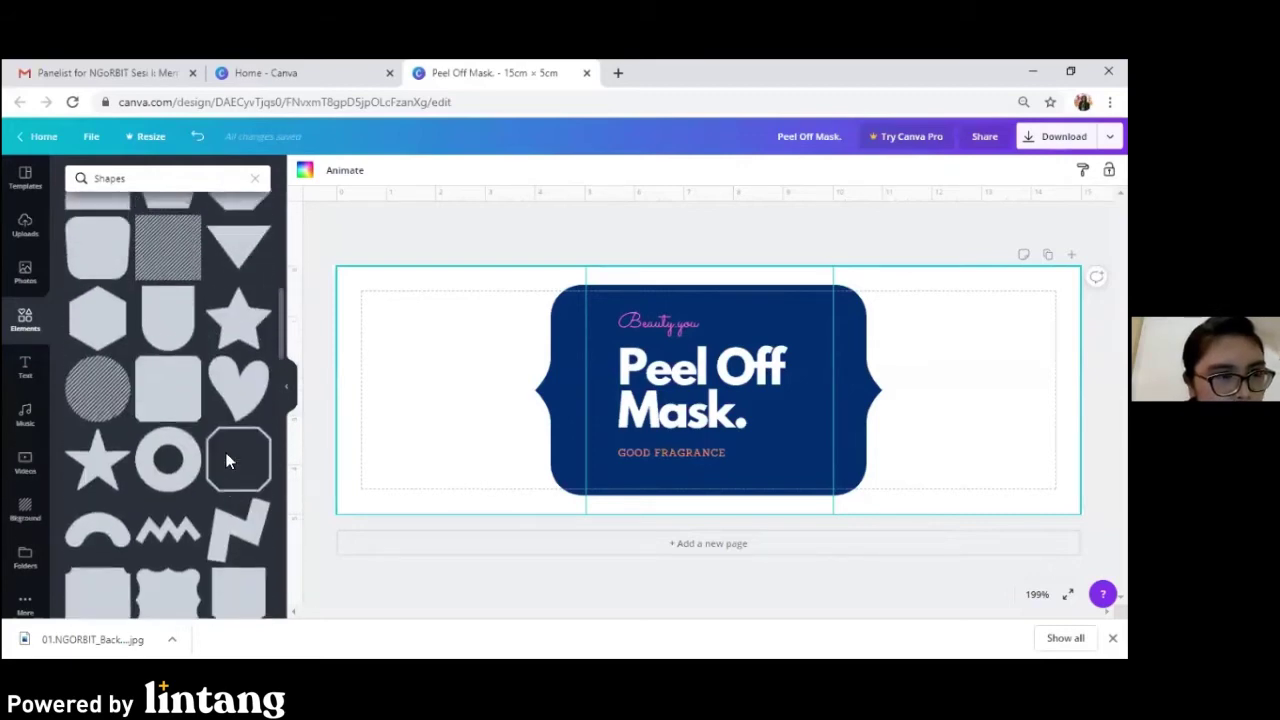
pyautogui.click(256, 179)
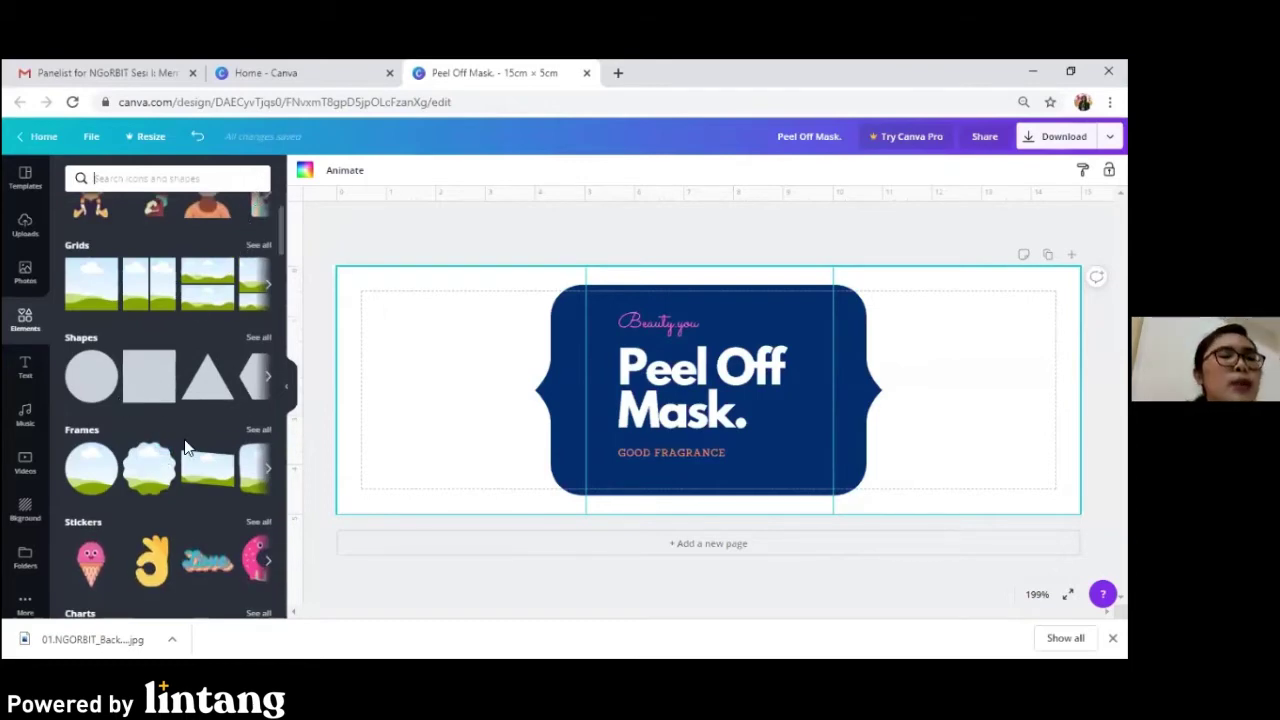
pyautogui.scroll(-7, 184, 439)
pyautogui.scroll(-1, 184, 439)
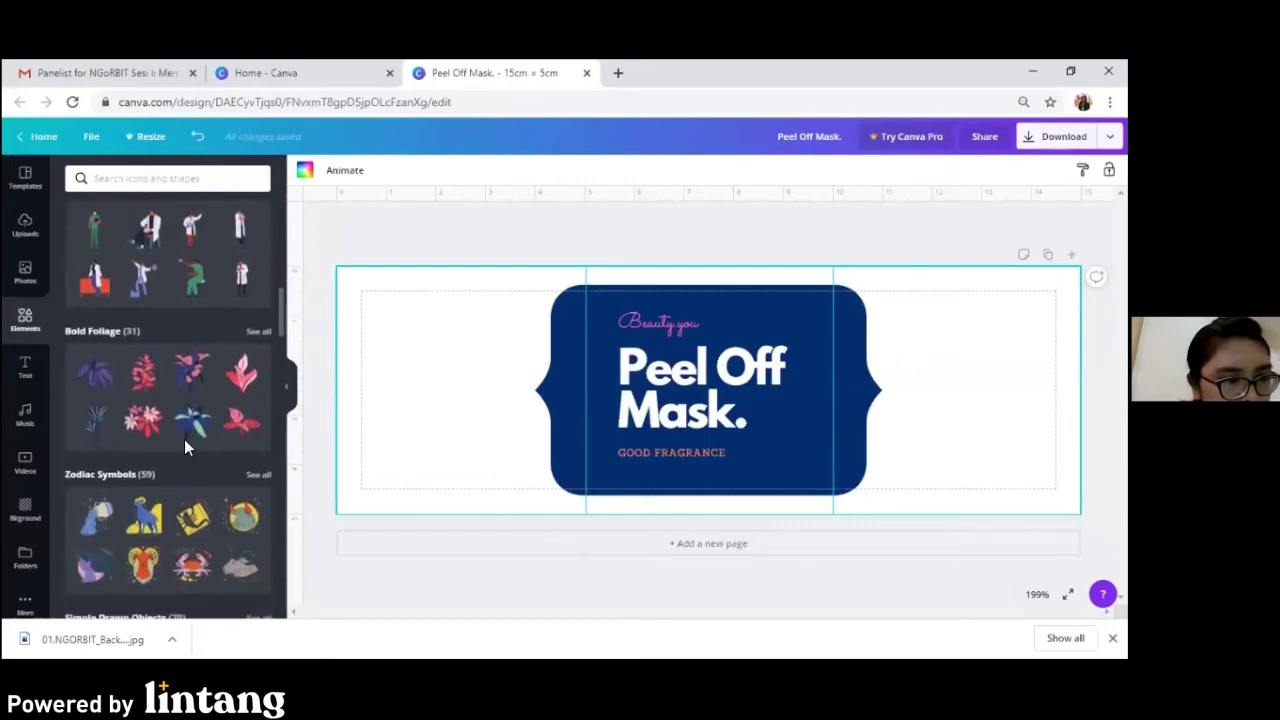
pyautogui.scroll(-2, 240, 330)
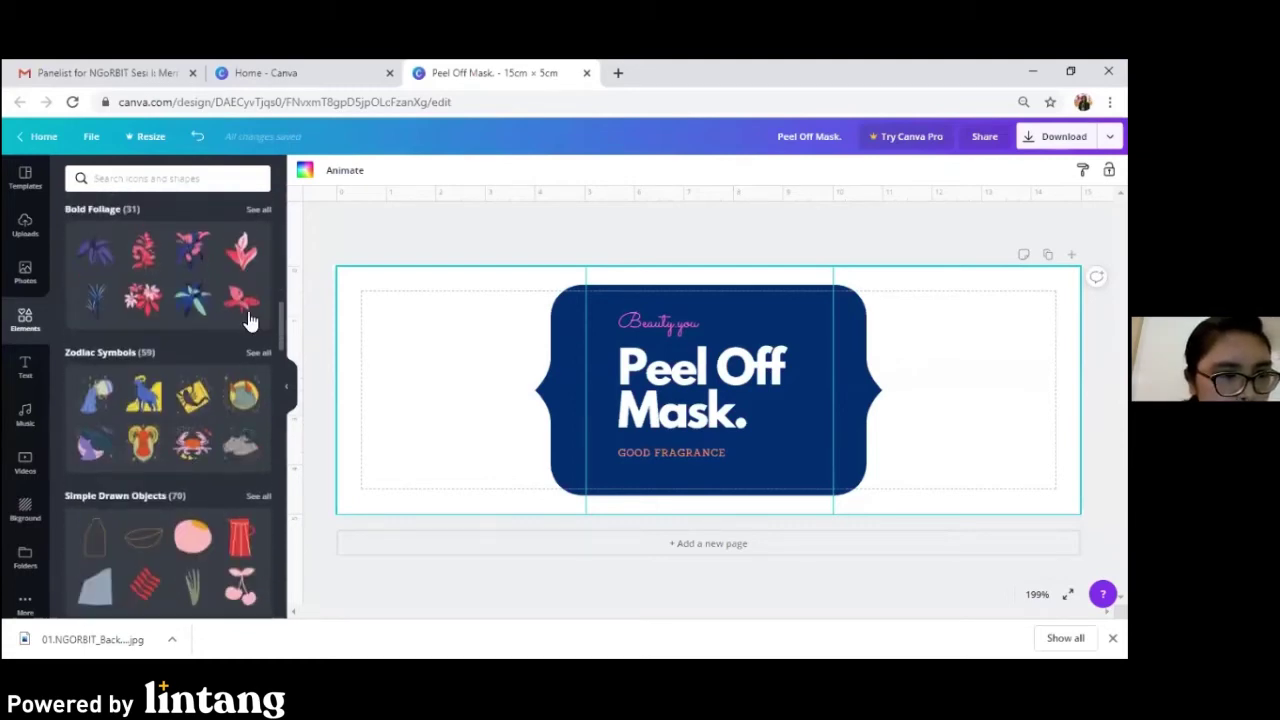
pyautogui.scroll(1, 255, 305)
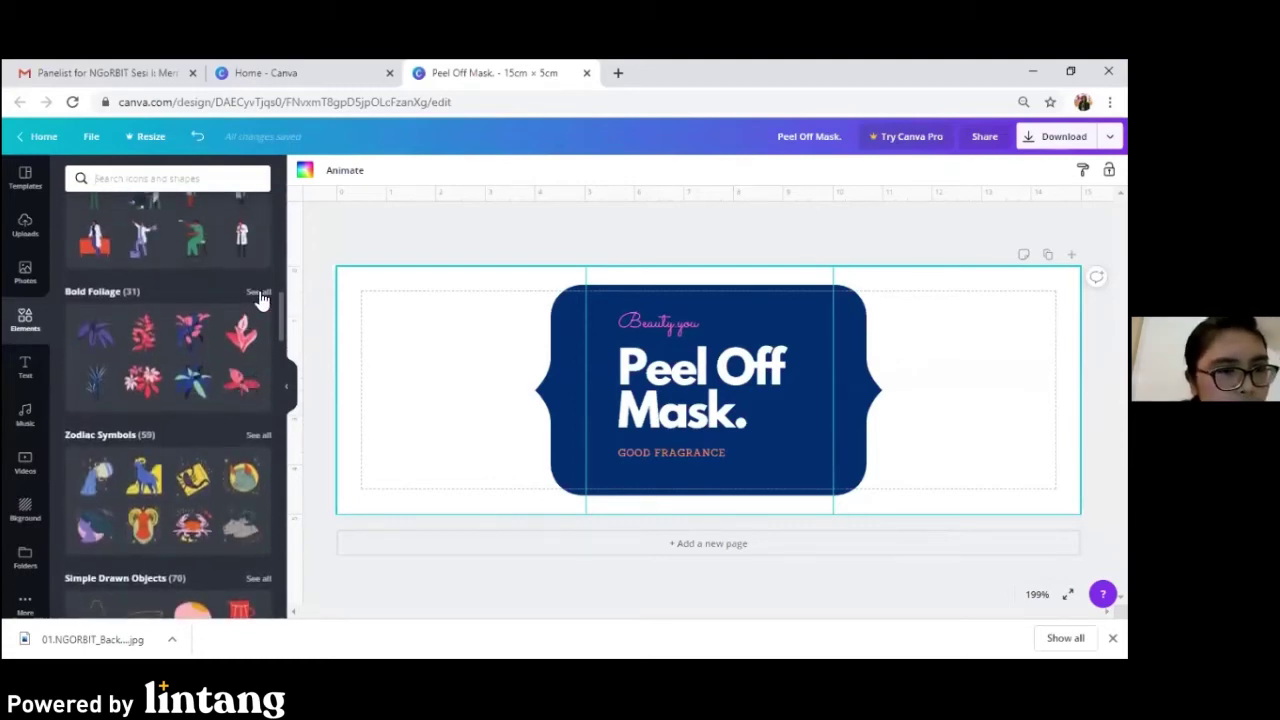
pyautogui.click(259, 293)
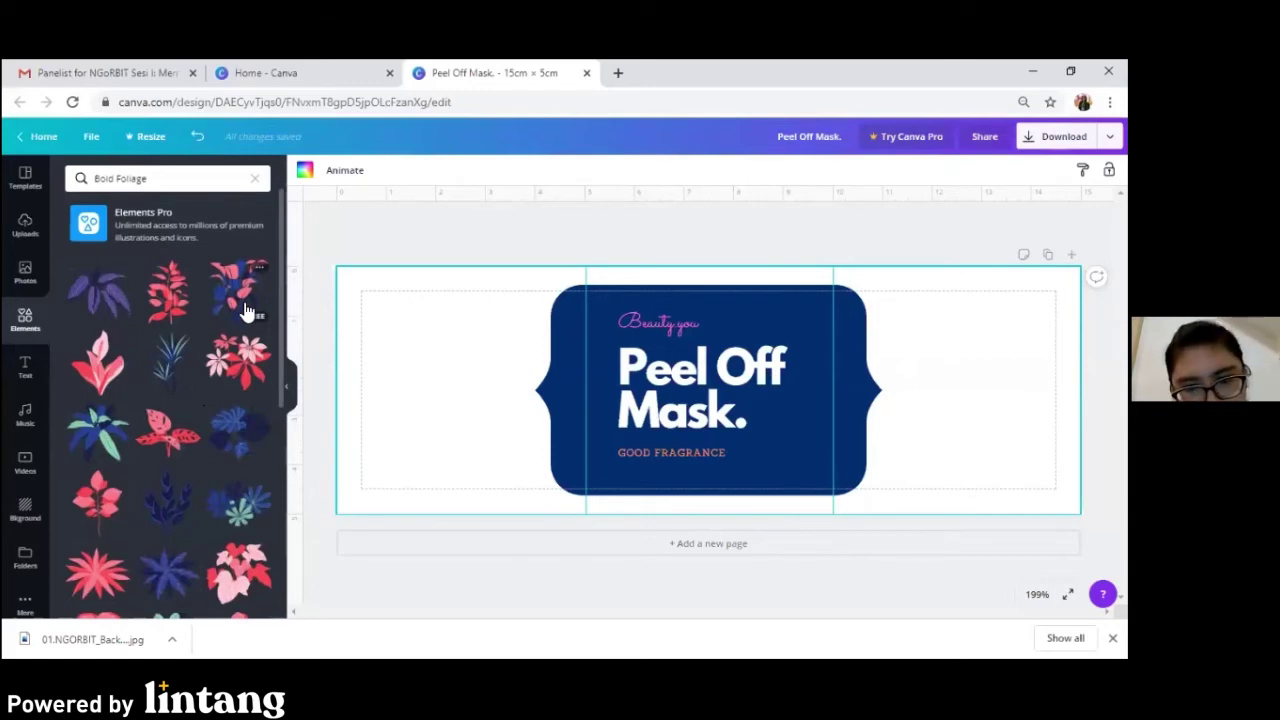
# Add the coral and blue leafy plant over the bracket shape's lower-left corner, slightly enlarged, with its stems at the page's bottom edge.
pyautogui.moveTo(245, 310); pyautogui.dragTo(556, 446)
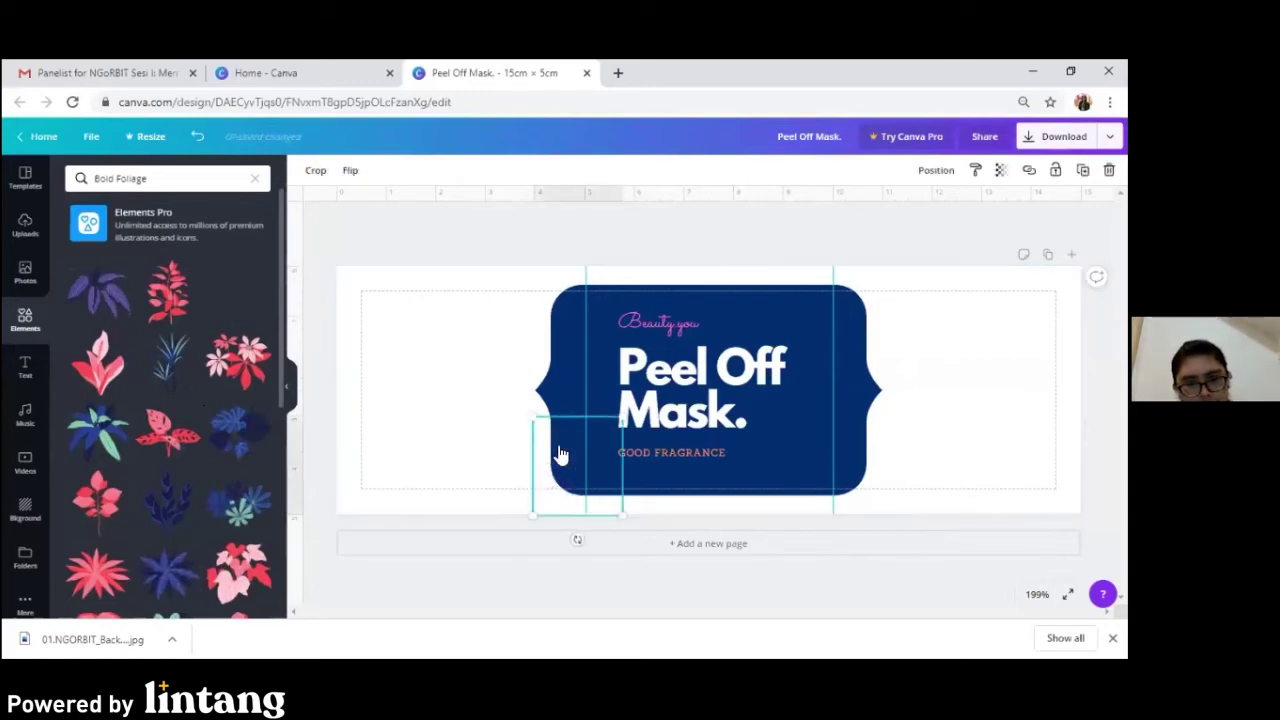
pyautogui.moveTo(533, 418); pyautogui.dragTo(519, 402)
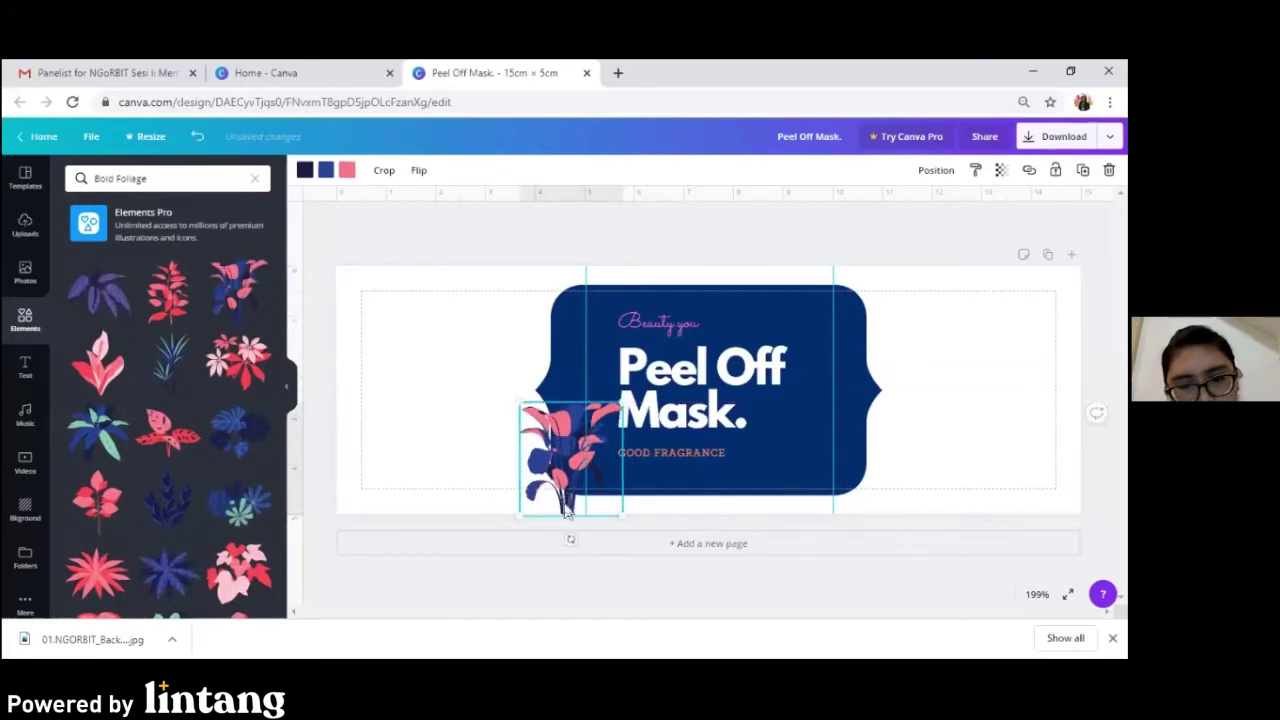
pyautogui.moveTo(569, 504); pyautogui.dragTo(580, 509)
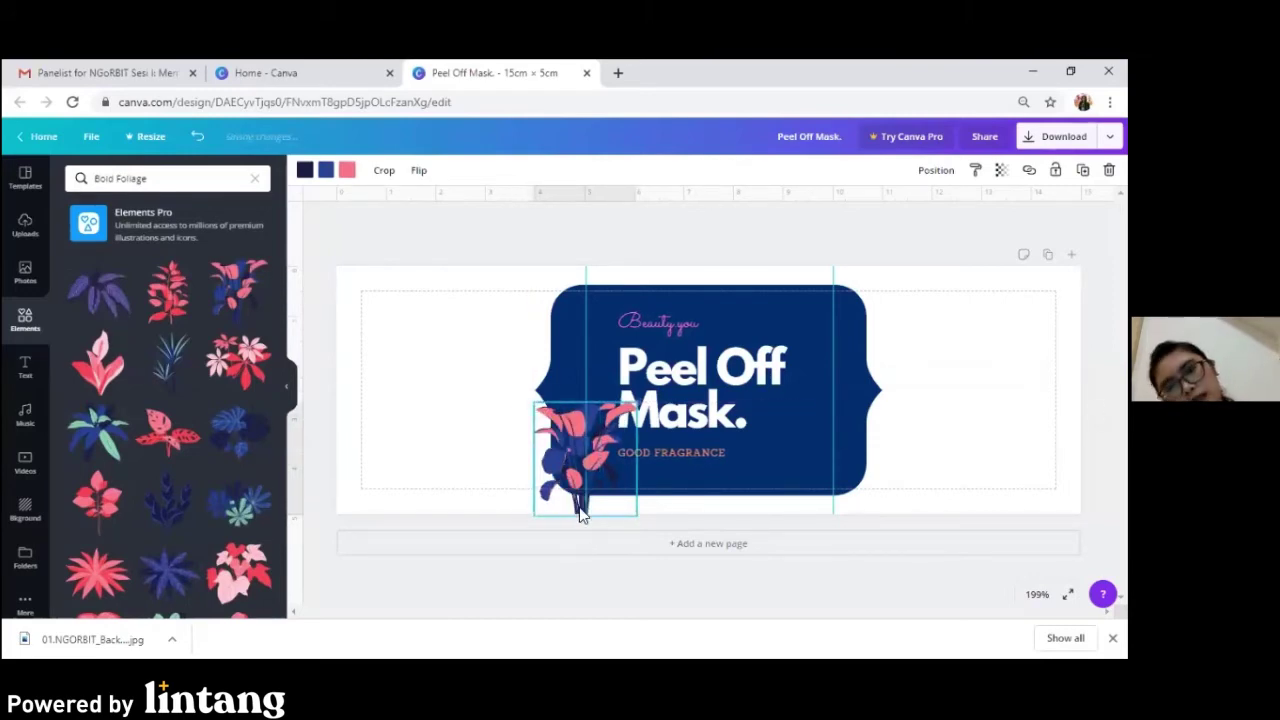
pyautogui.click(687, 403)
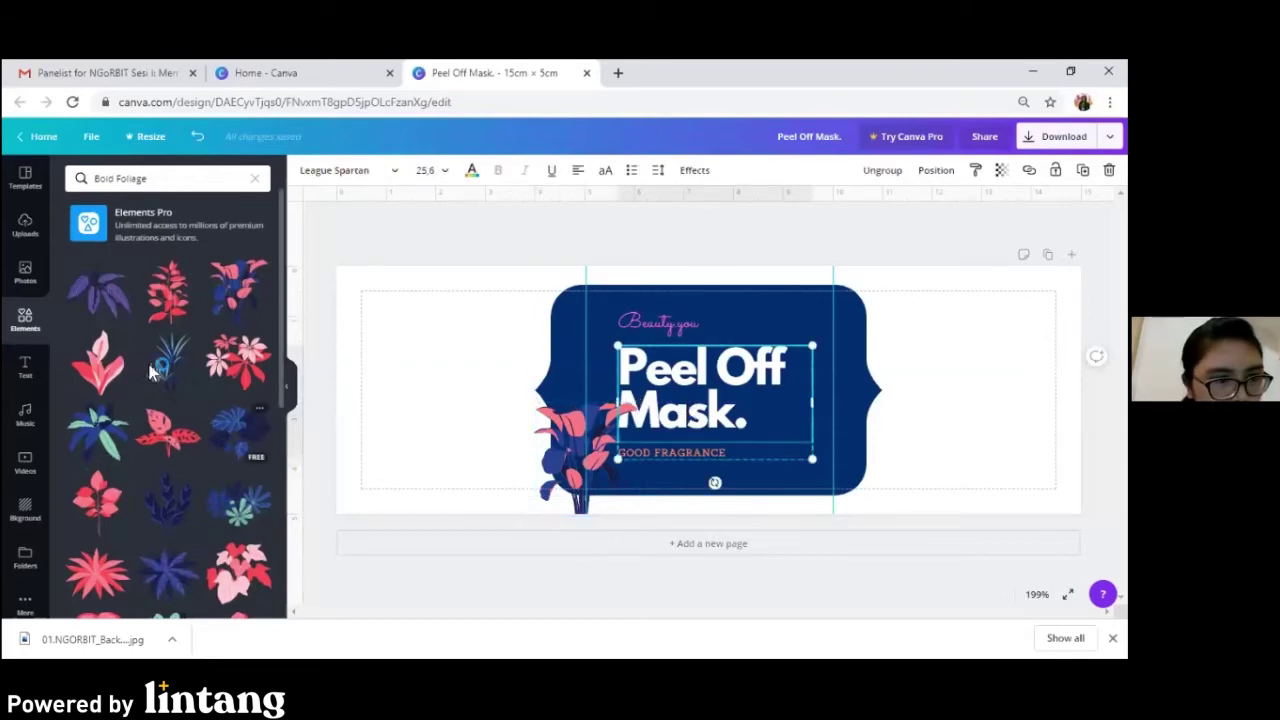
# Add the mint green and navy leafy plant from Bold Foliage over the bracket shape's upper-right corner.
pyautogui.scroll(-3, 195, 505)
pyautogui.scroll(3, 183, 490)
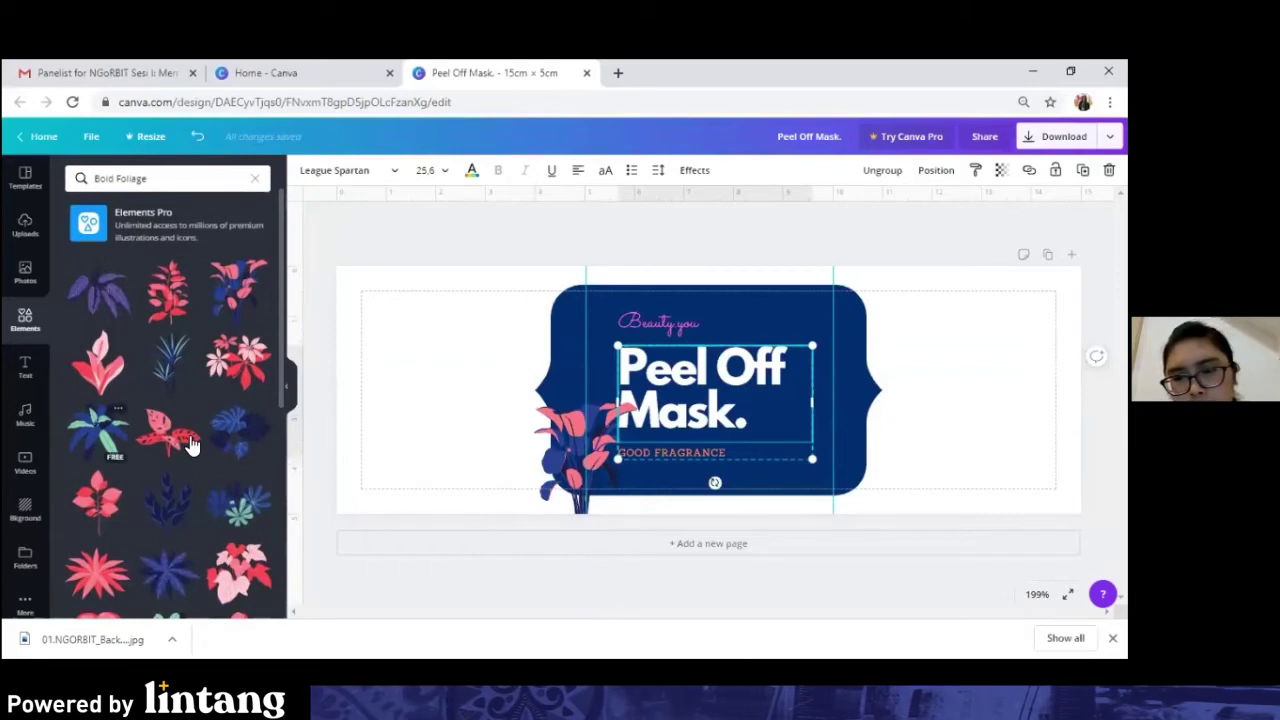
pyautogui.moveTo(98, 430); pyautogui.dragTo(850, 345)
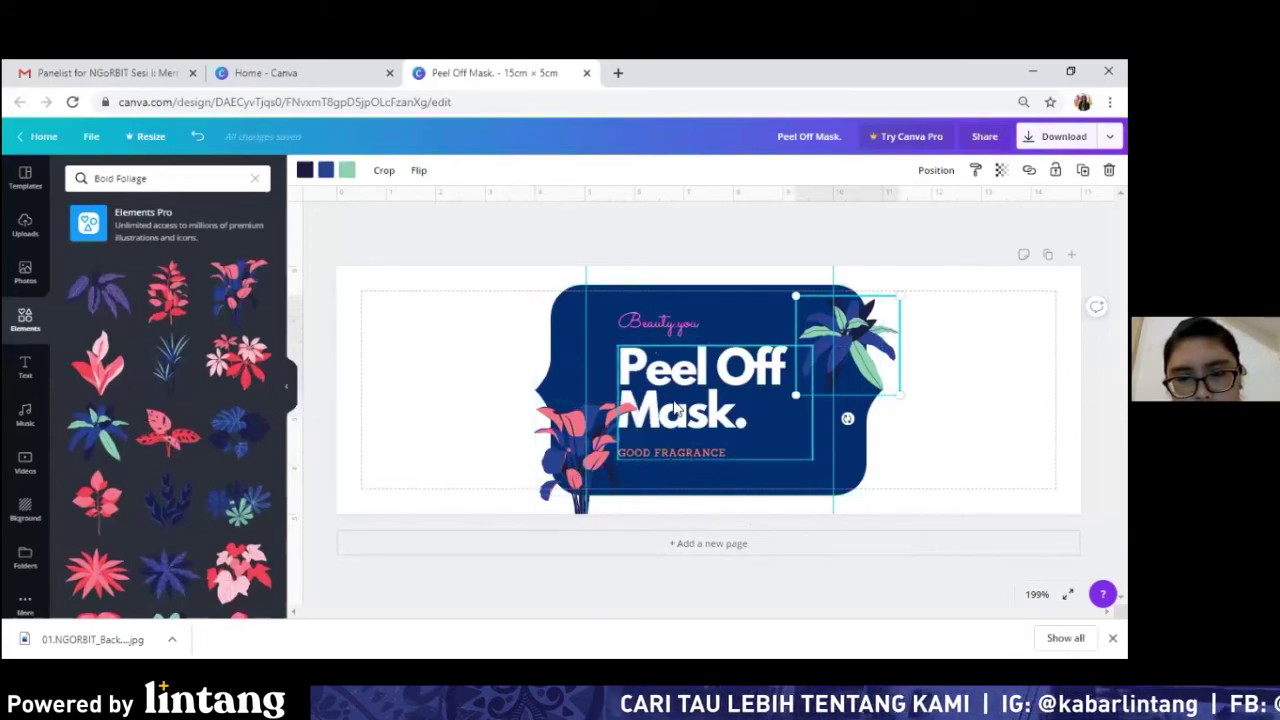
# Recolour the "Beauty.you" script text with the coral pink from the document colours.
pyautogui.click(662, 325)
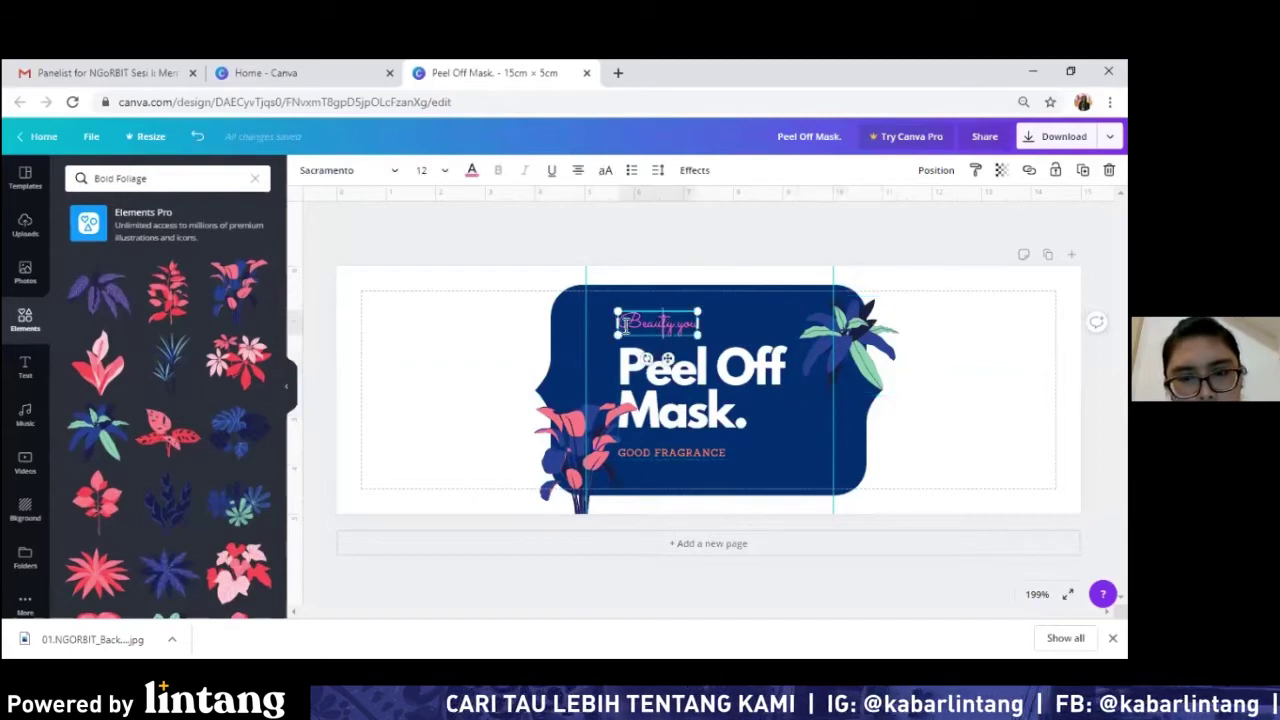
pyautogui.moveTo(698, 326); pyautogui.dragTo(700, 332)
pyautogui.hotkey('ctrl', 'z')
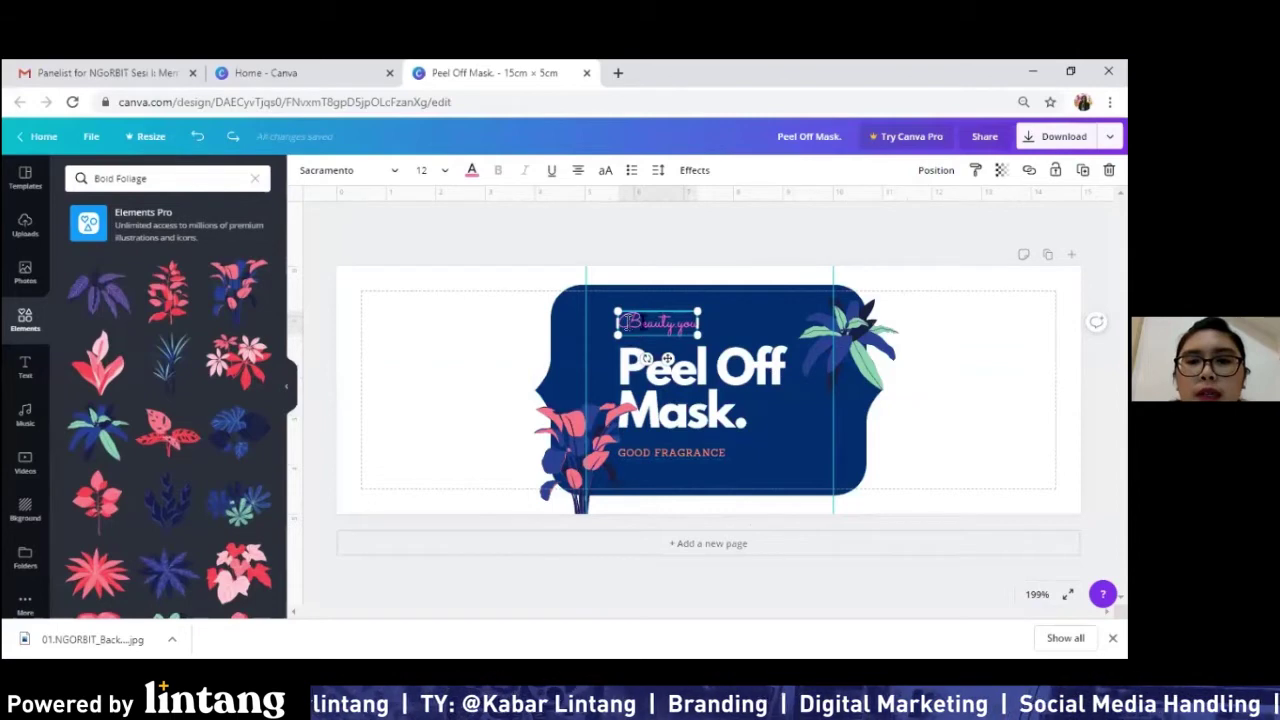
pyautogui.moveTo(624, 321); pyautogui.dragTo(707, 322)
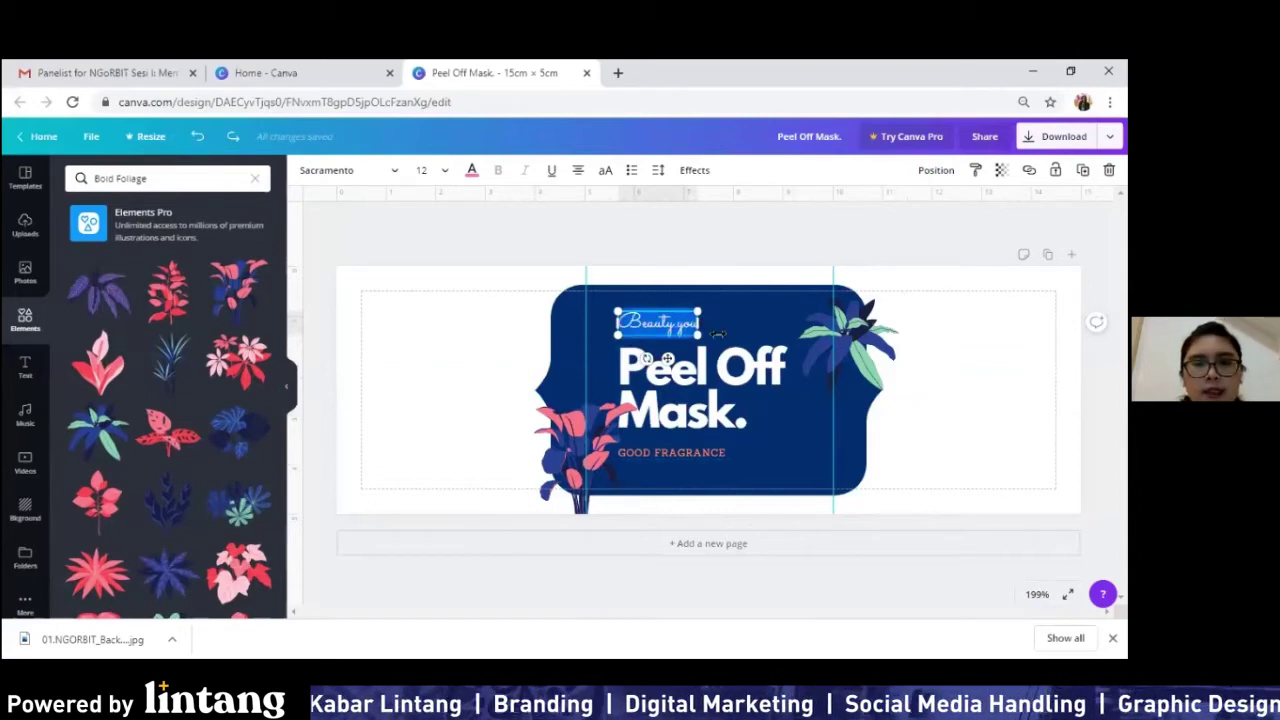
pyautogui.click(471, 172)
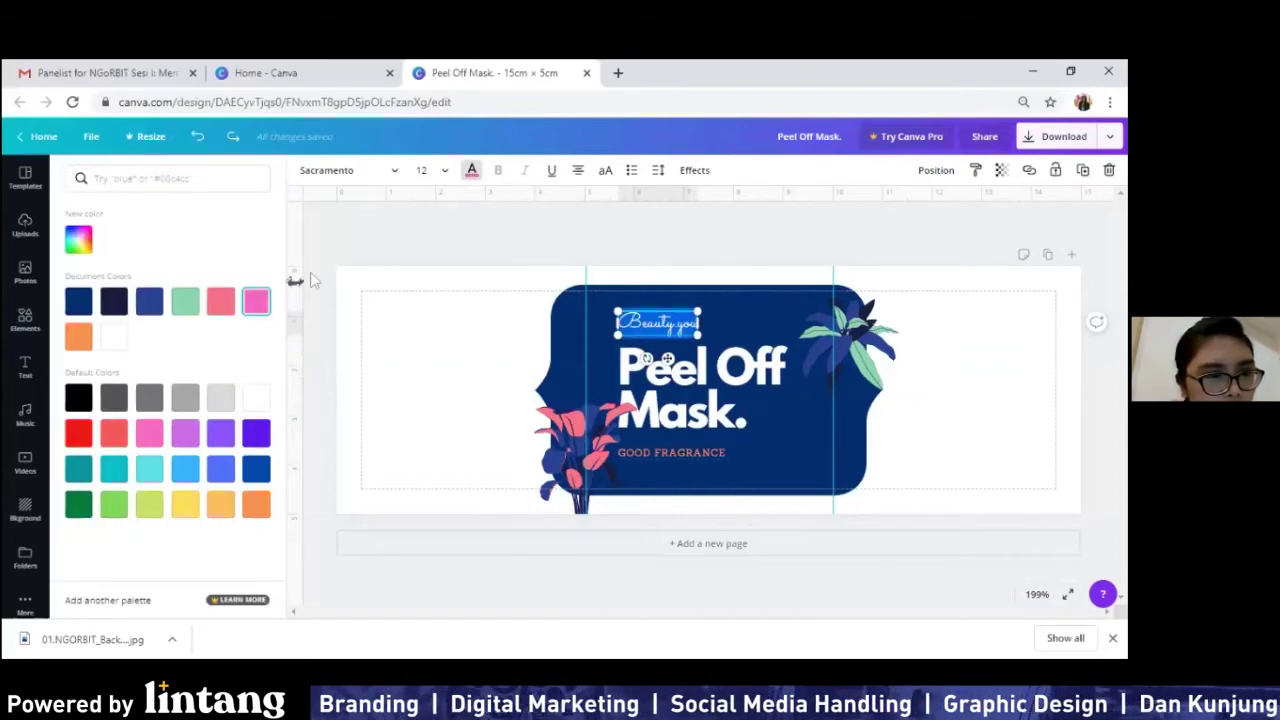
pyautogui.click(221, 301)
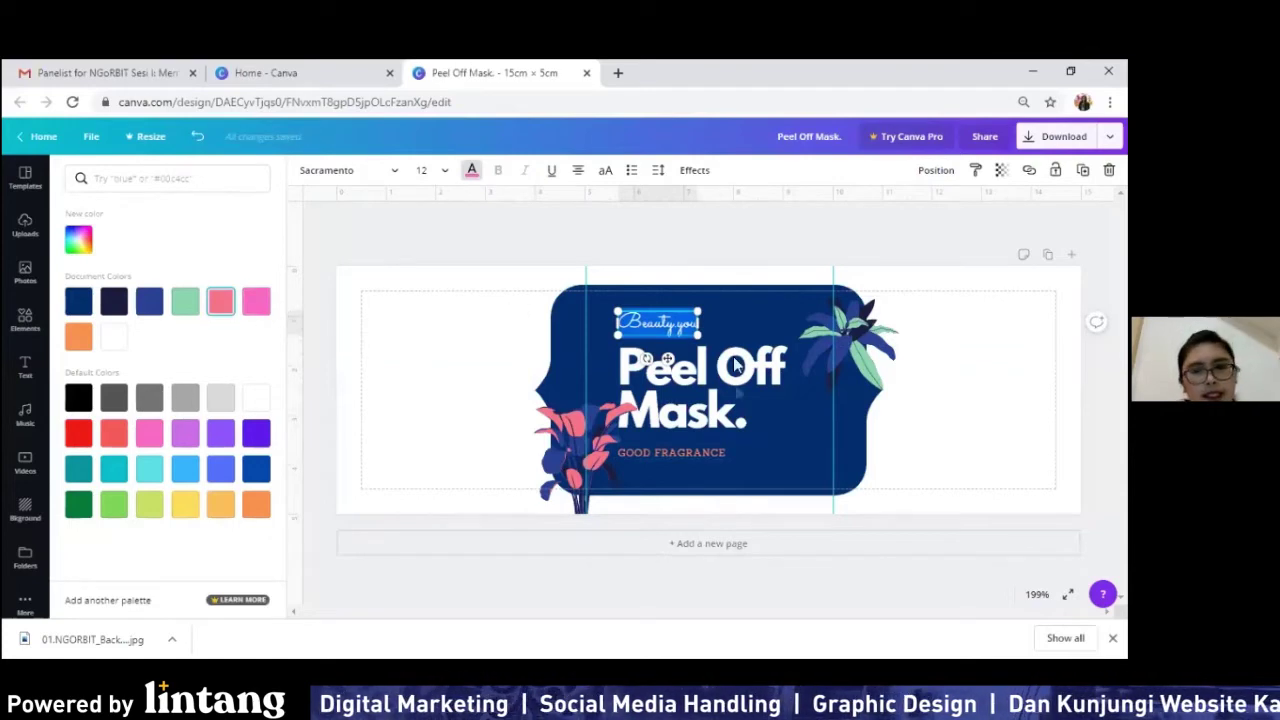
pyautogui.click(683, 447)
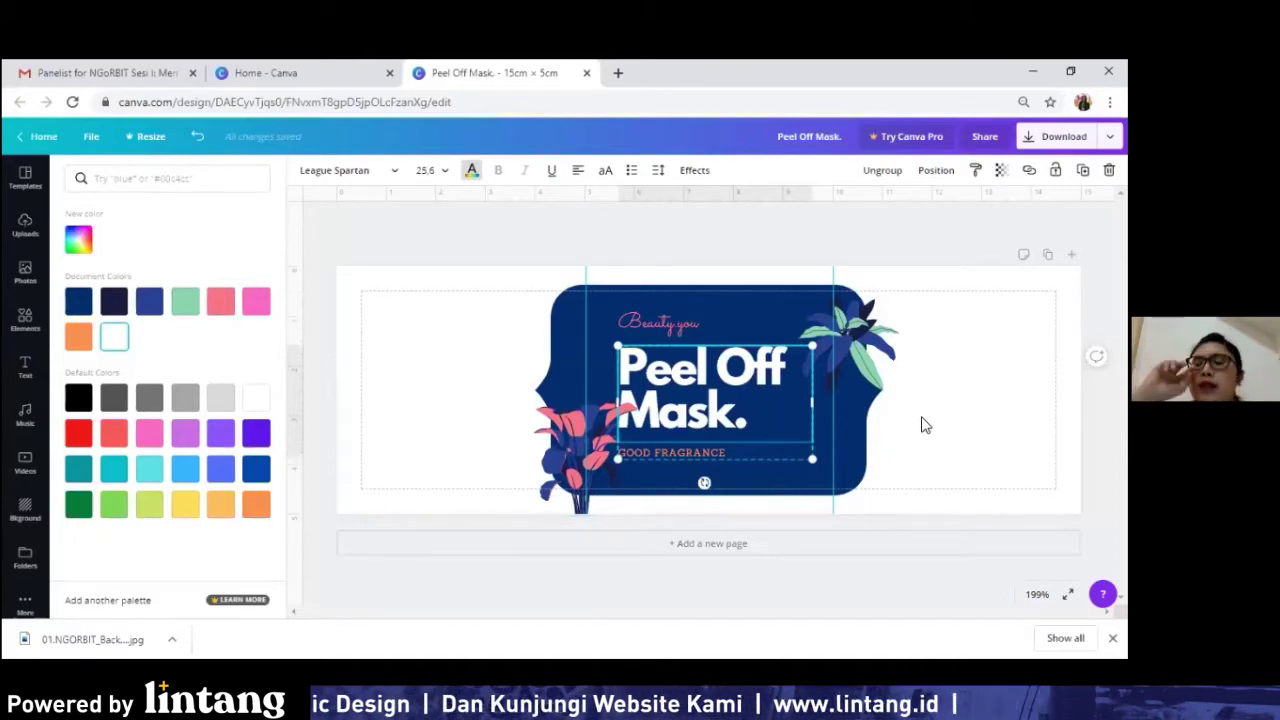
pyautogui.press('Escape')
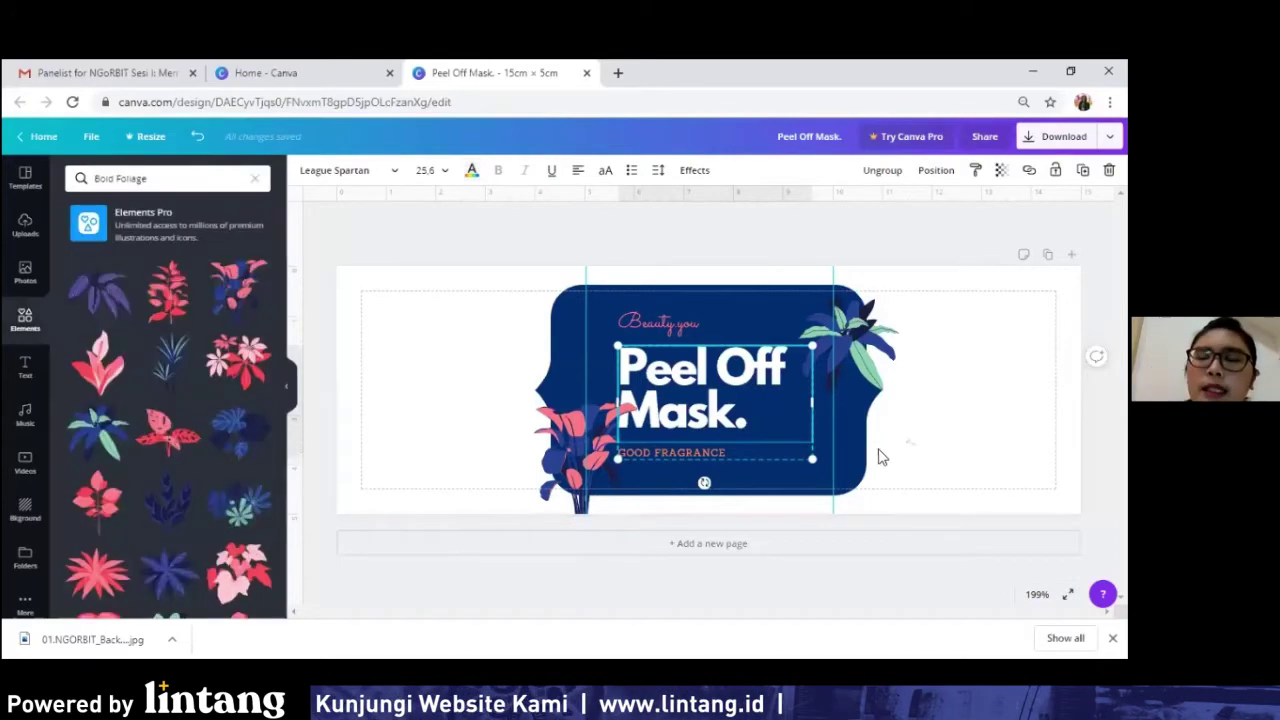
pyautogui.click(919, 472)
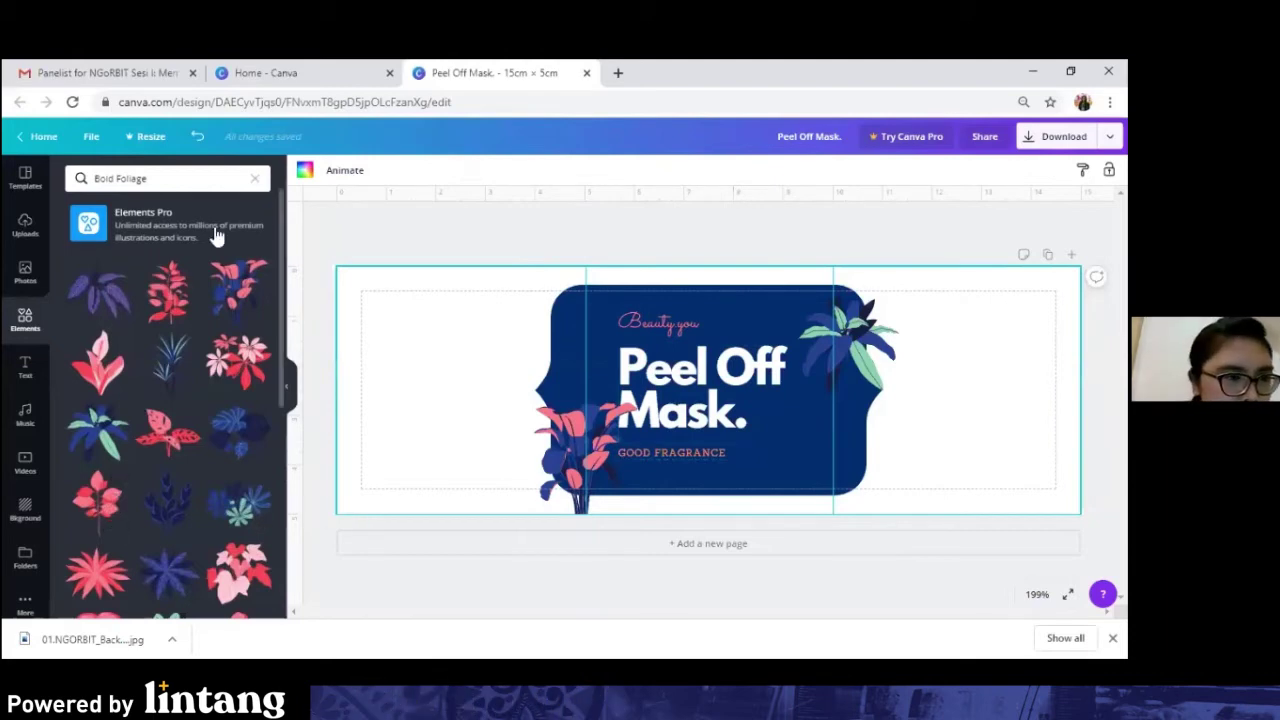
# Leave the Bold Foliage collection and open the full Pastel Ladies collection of elements.
pyautogui.click(255, 178)
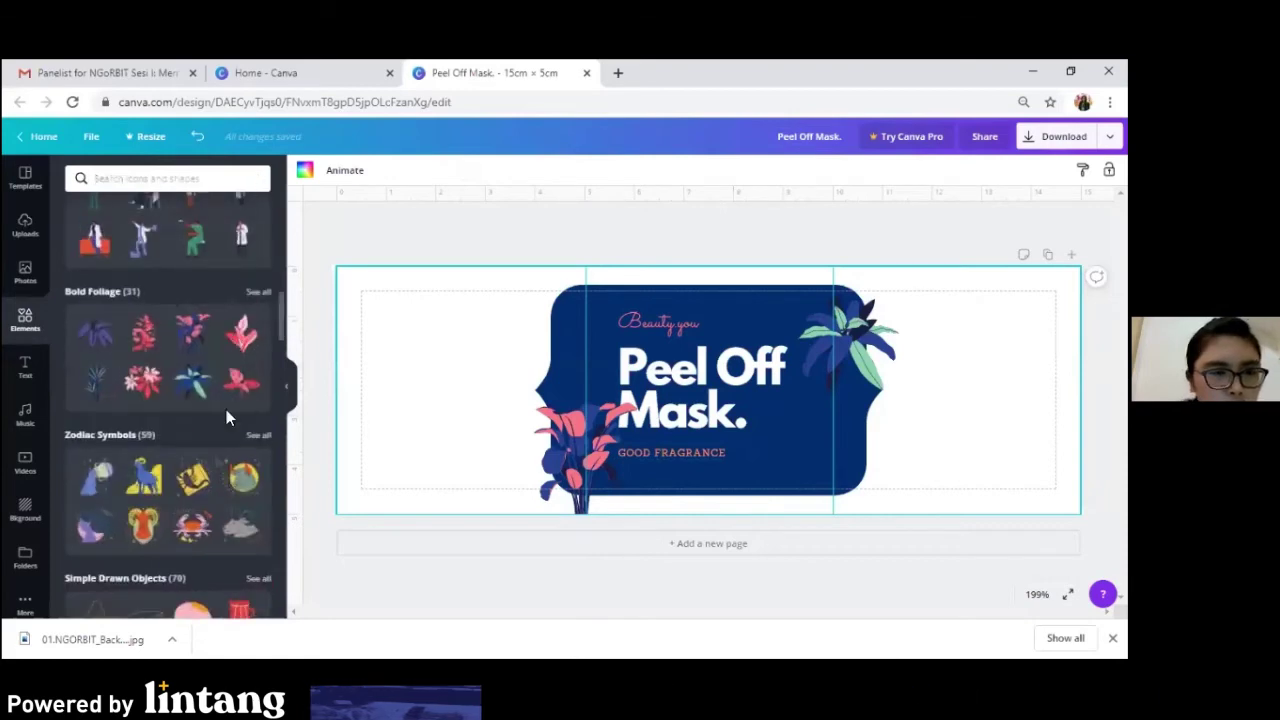
pyautogui.scroll(-3, 192, 500)
pyautogui.scroll(-9, 192, 505)
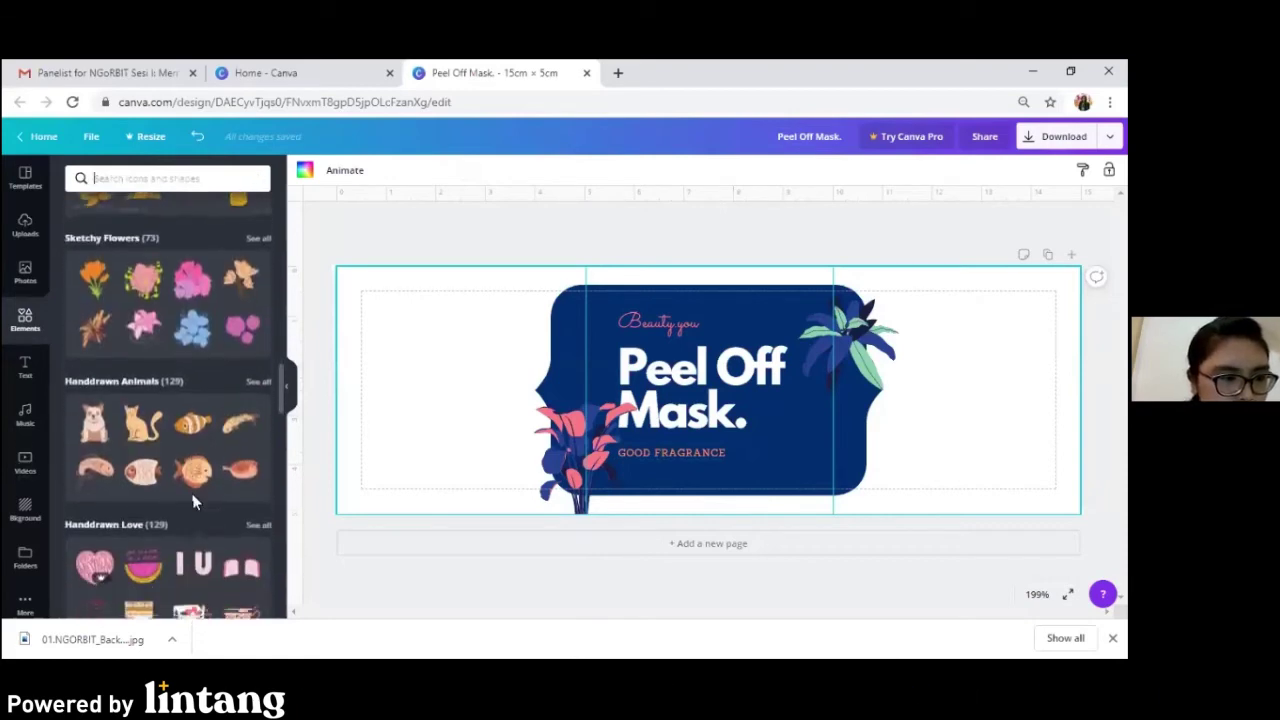
pyautogui.scroll(-1, 193, 505)
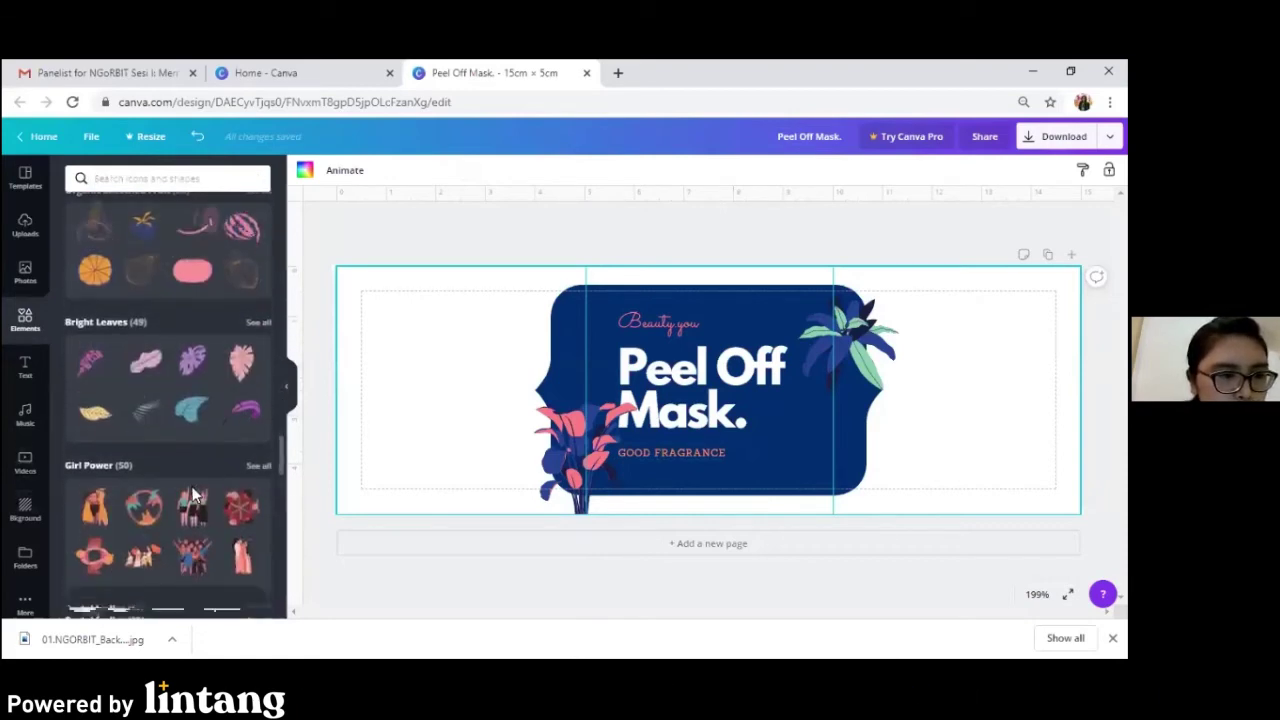
pyautogui.scroll(-2, 193, 505)
pyautogui.scroll(-1, 193, 507)
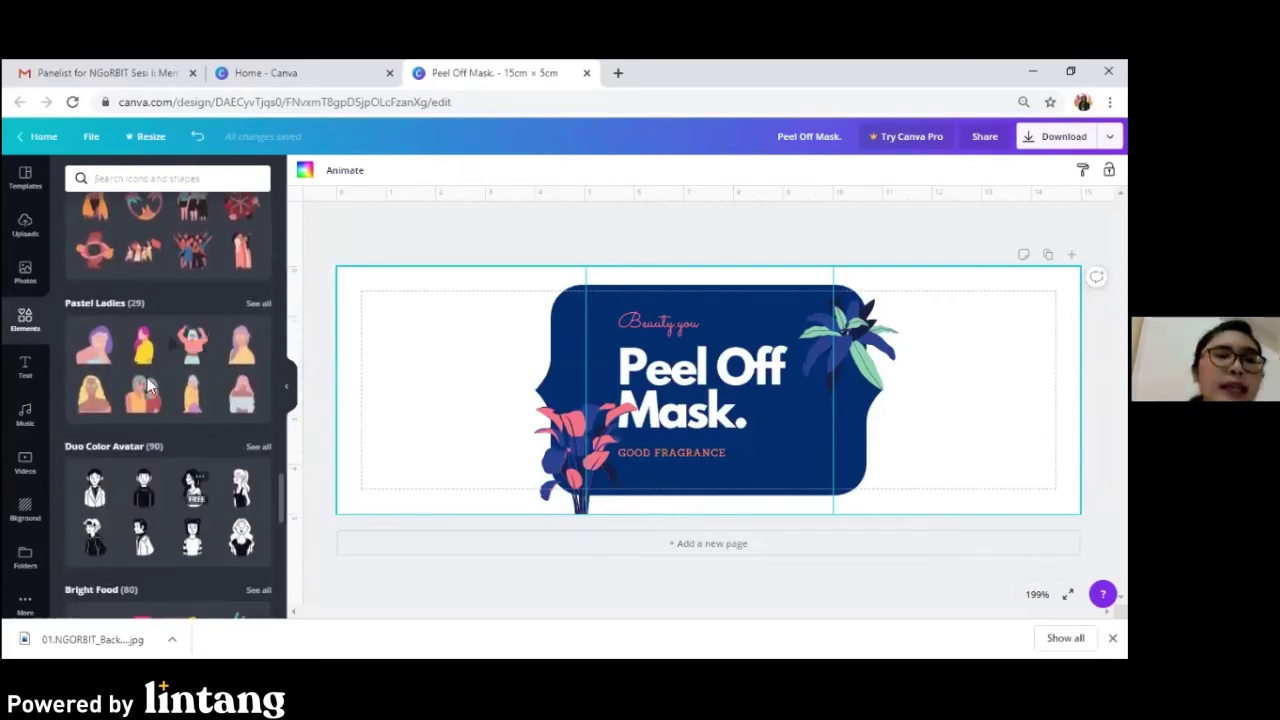
pyautogui.scroll(3, 155, 390)
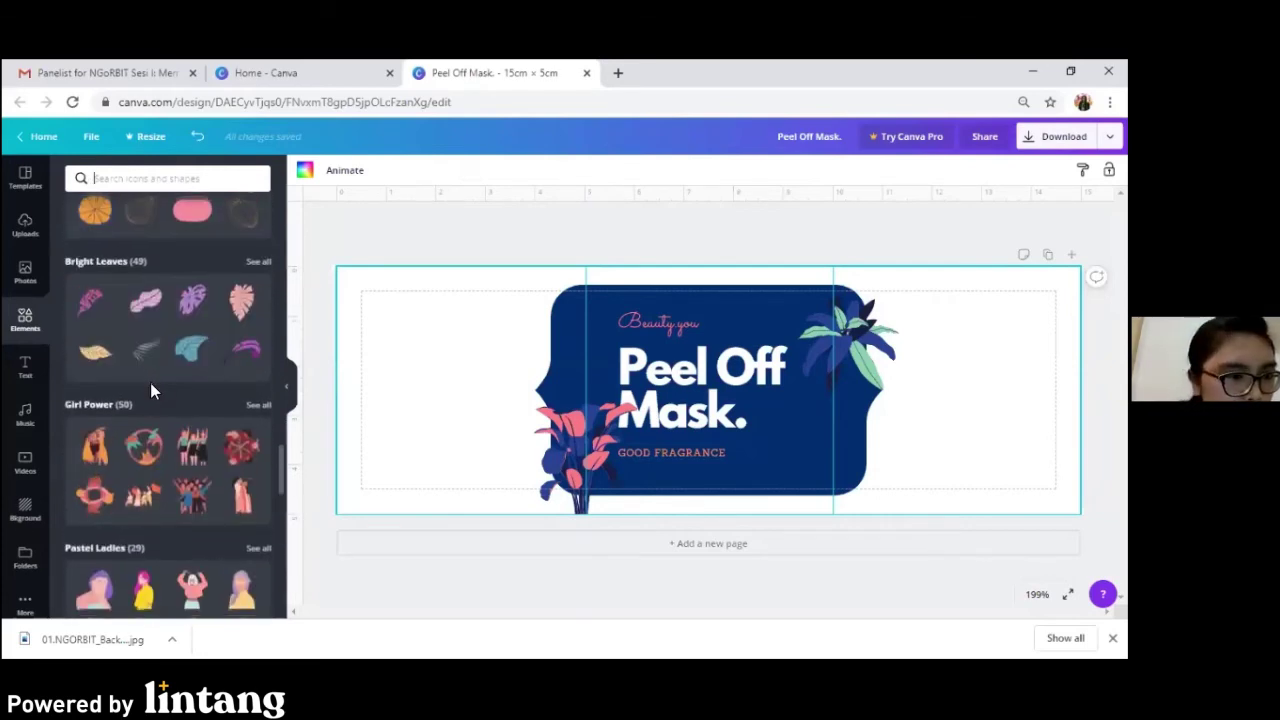
pyautogui.scroll(-2, 150, 382)
pyautogui.scroll(1, 150, 382)
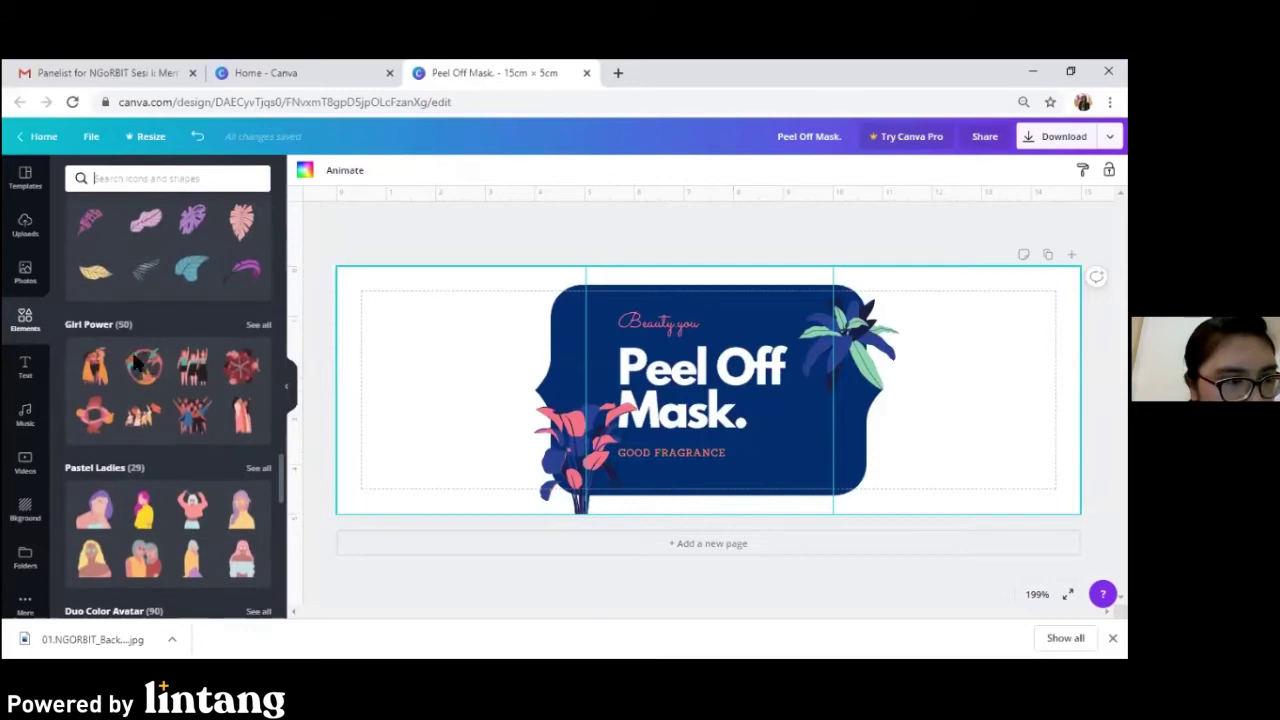
pyautogui.scroll(-1, 150, 385)
pyautogui.click(258, 390)
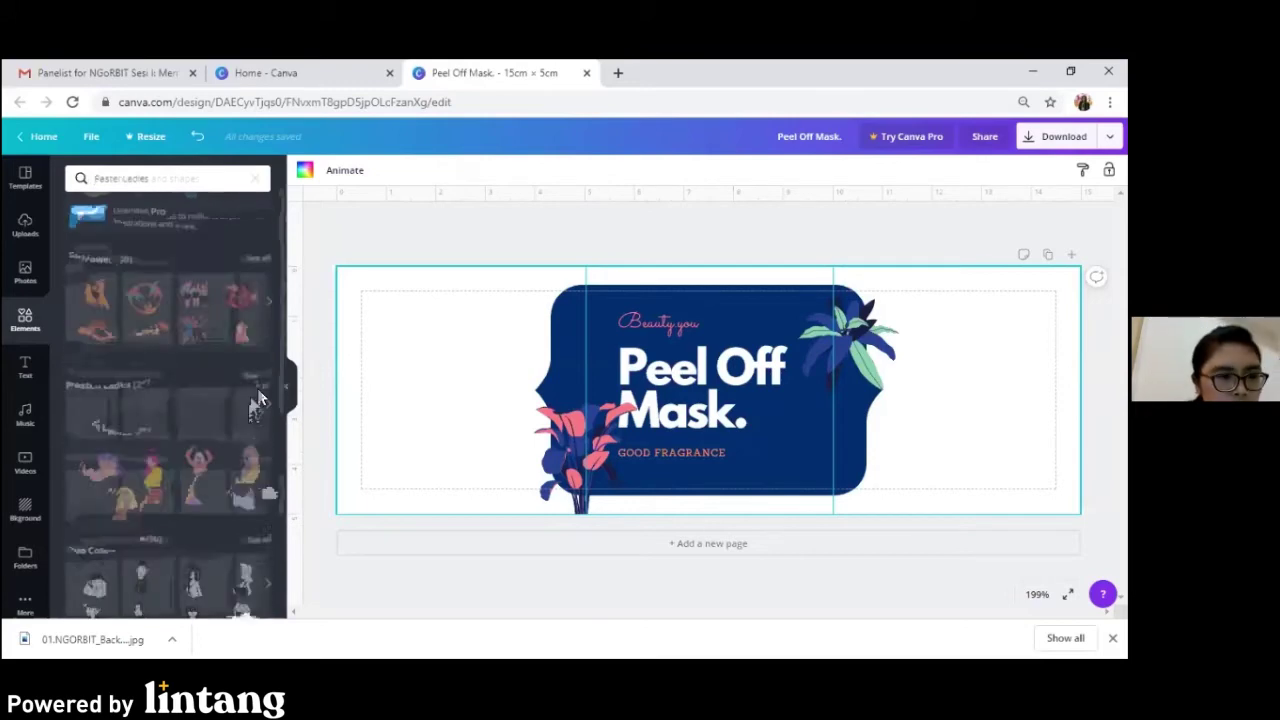
# Add the red-haired woman in orange over the bracket shape's lower-right corner, enlarged to about 2.8 cm tall, standing on the page's bottom edge.
pyautogui.scroll(-3, 240, 460)
pyautogui.scroll(-1, 237, 473)
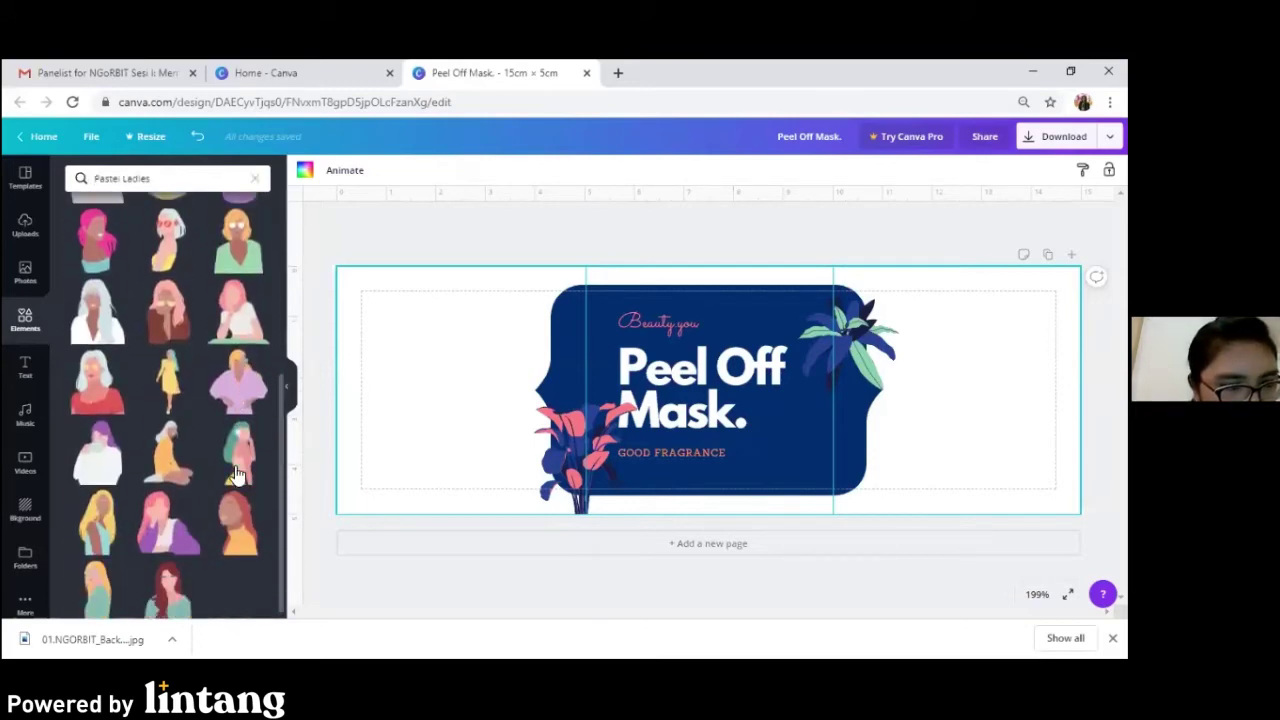
pyautogui.scroll(3, 237, 465)
pyautogui.scroll(-3, 237, 463)
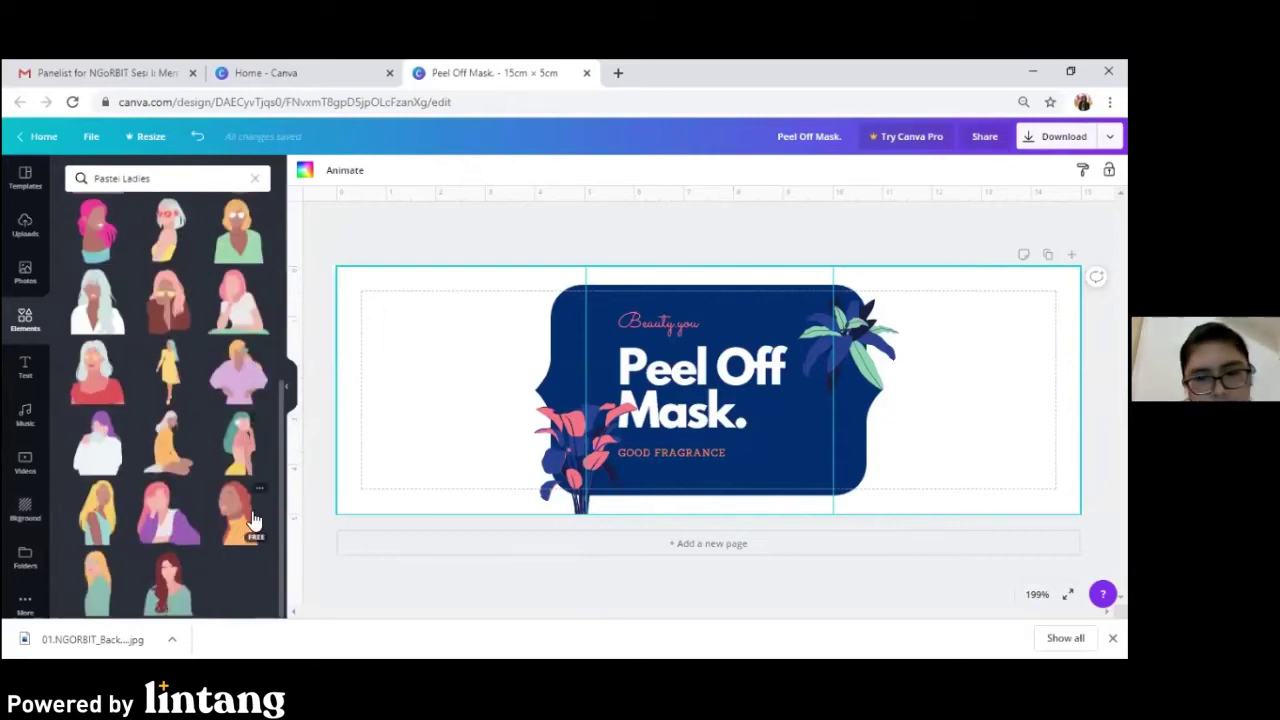
pyautogui.moveTo(253, 520); pyautogui.dragTo(797, 461)
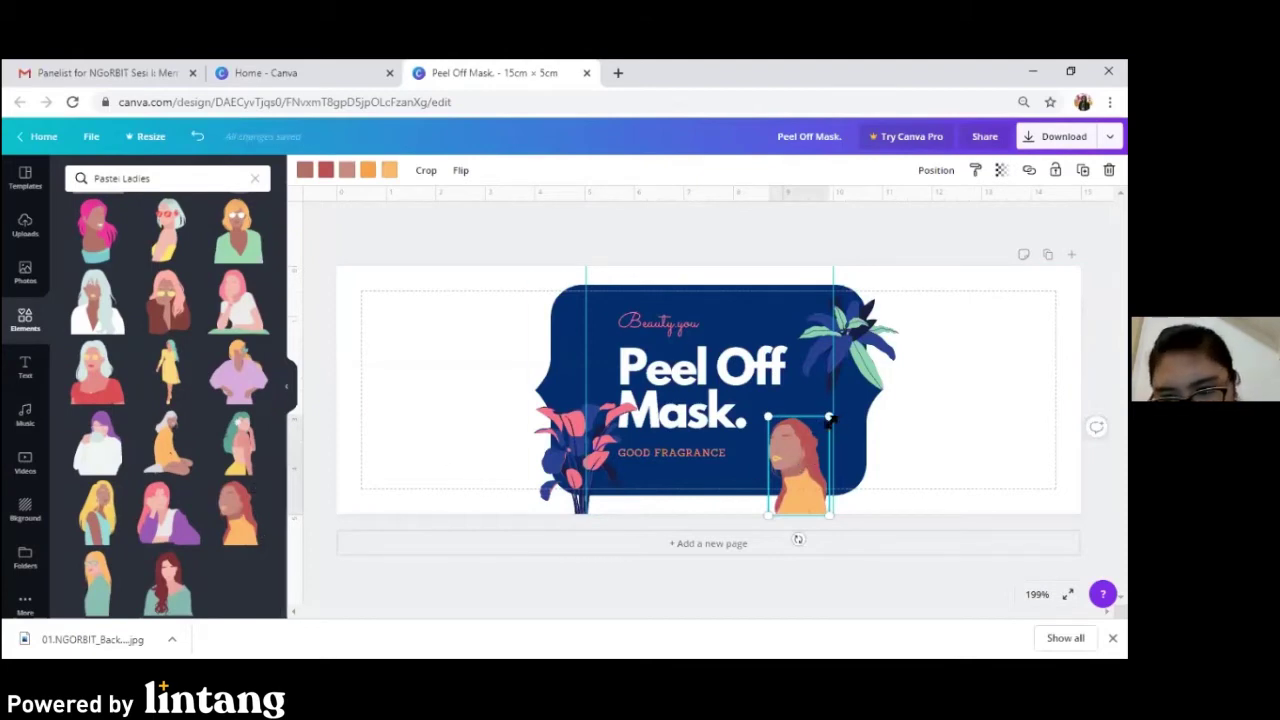
pyautogui.moveTo(831, 415); pyautogui.dragTo(858, 388)
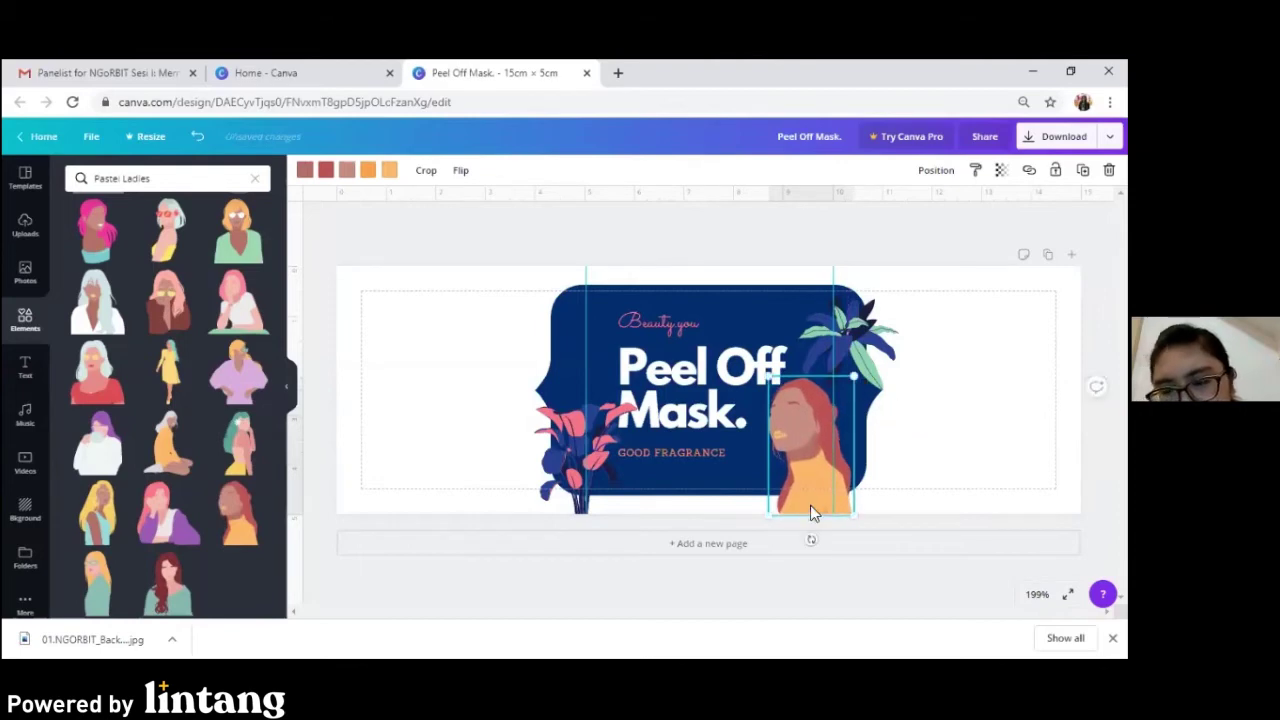
pyautogui.moveTo(815, 503); pyautogui.dragTo(820, 505)
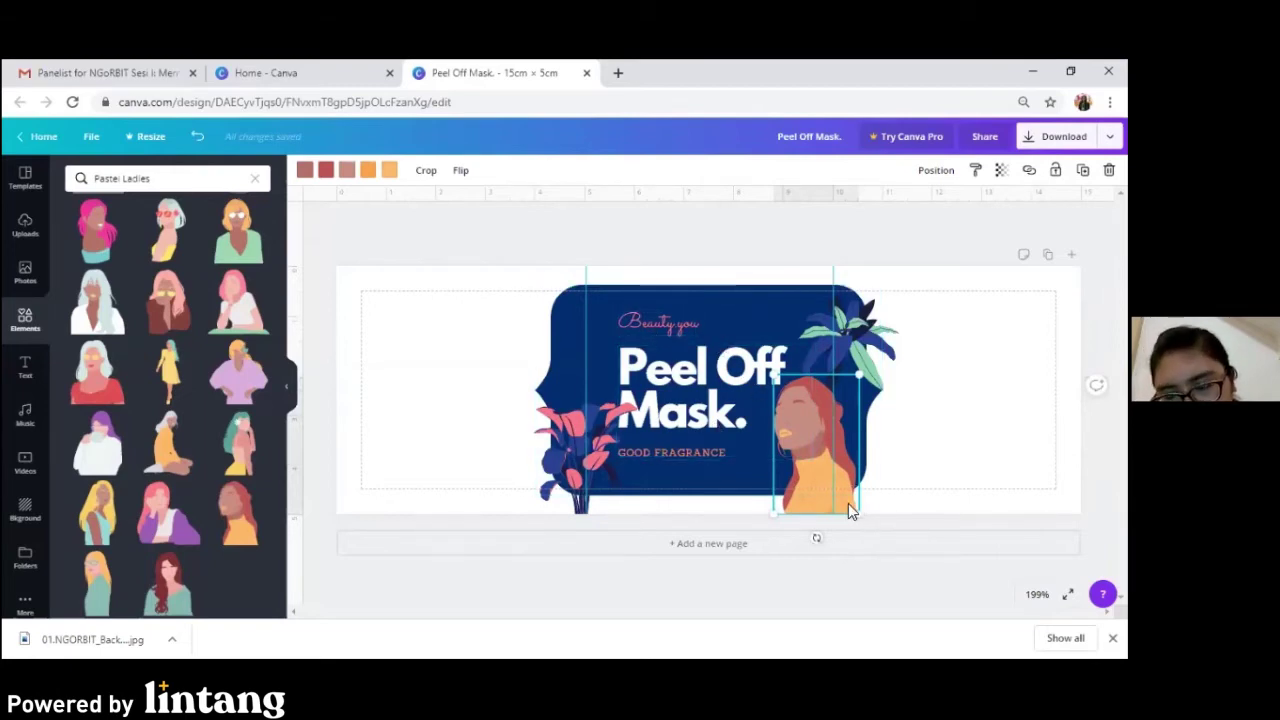
pyautogui.moveTo(845, 504); pyautogui.dragTo(851, 503)
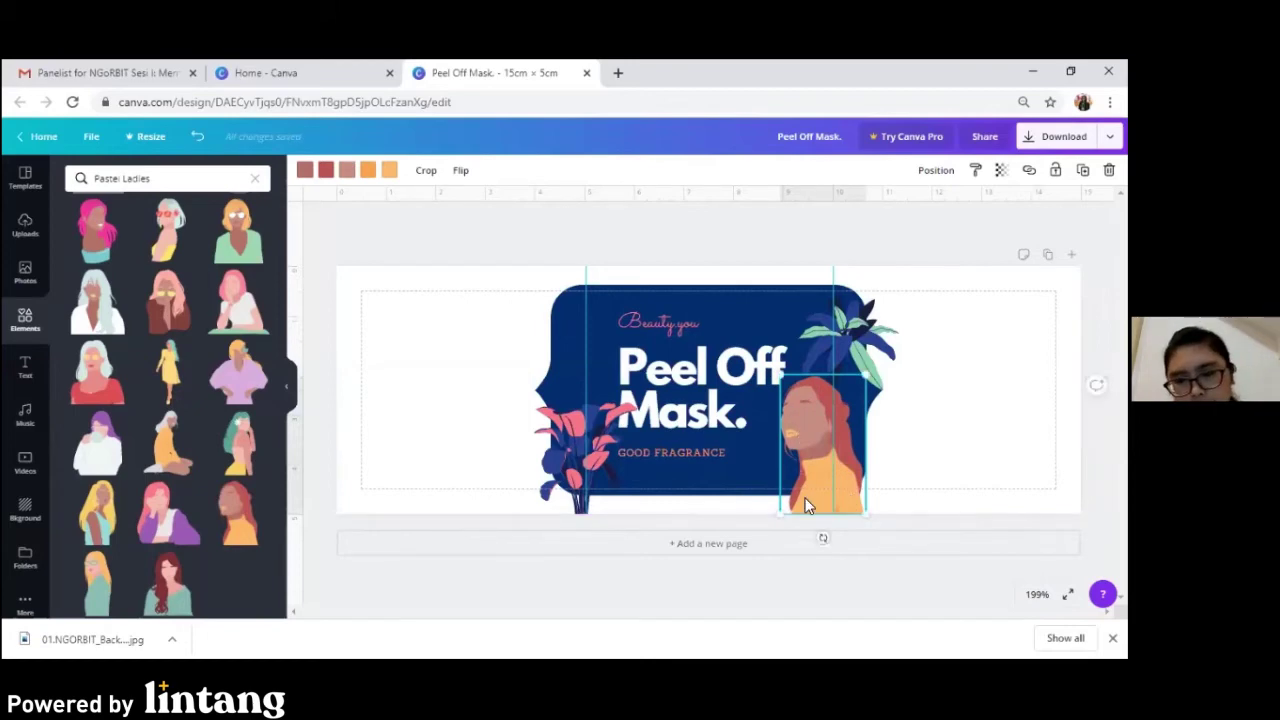
pyautogui.click(677, 262)
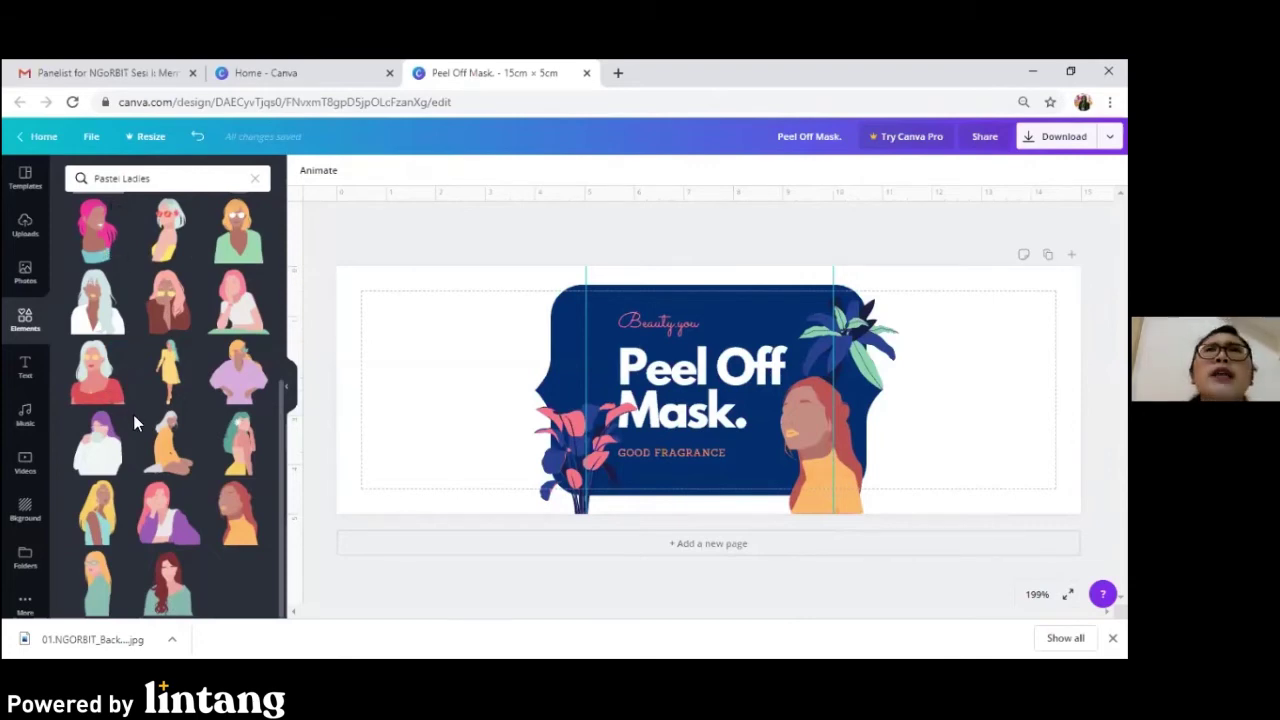
# Leave the Pastel Ladies collection of elements.
pyautogui.scroll(2, 123, 440)
pyautogui.scroll(3, 123, 440)
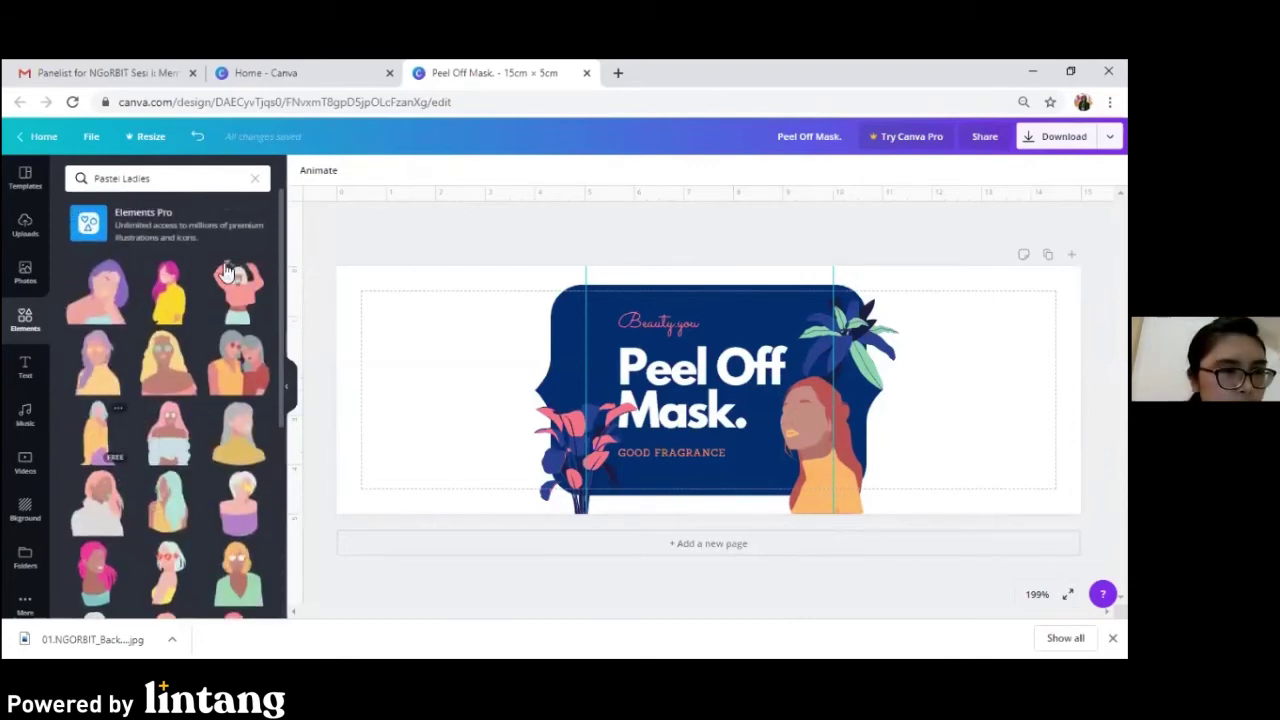
pyautogui.click(254, 180)
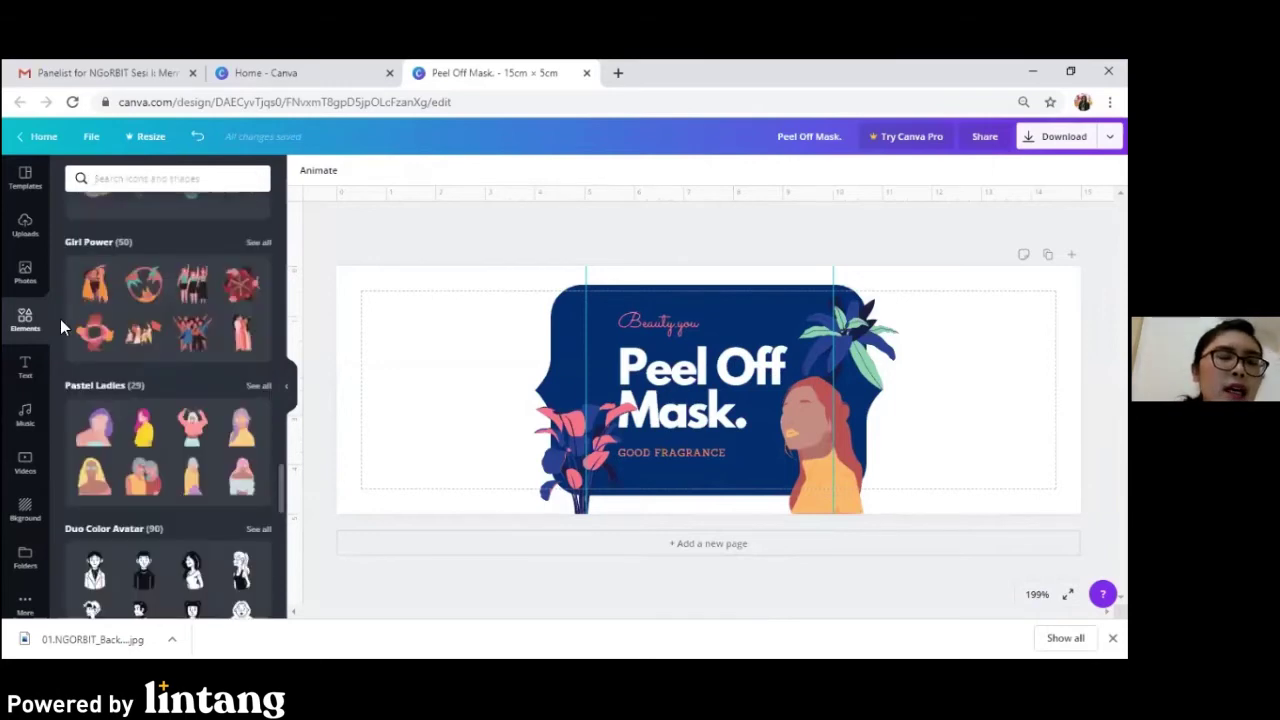
# Start an image upload and browse to the Aset Kemasan folder inside Lintang > MATERI 01_Kemasan.
pyautogui.click(25, 228)
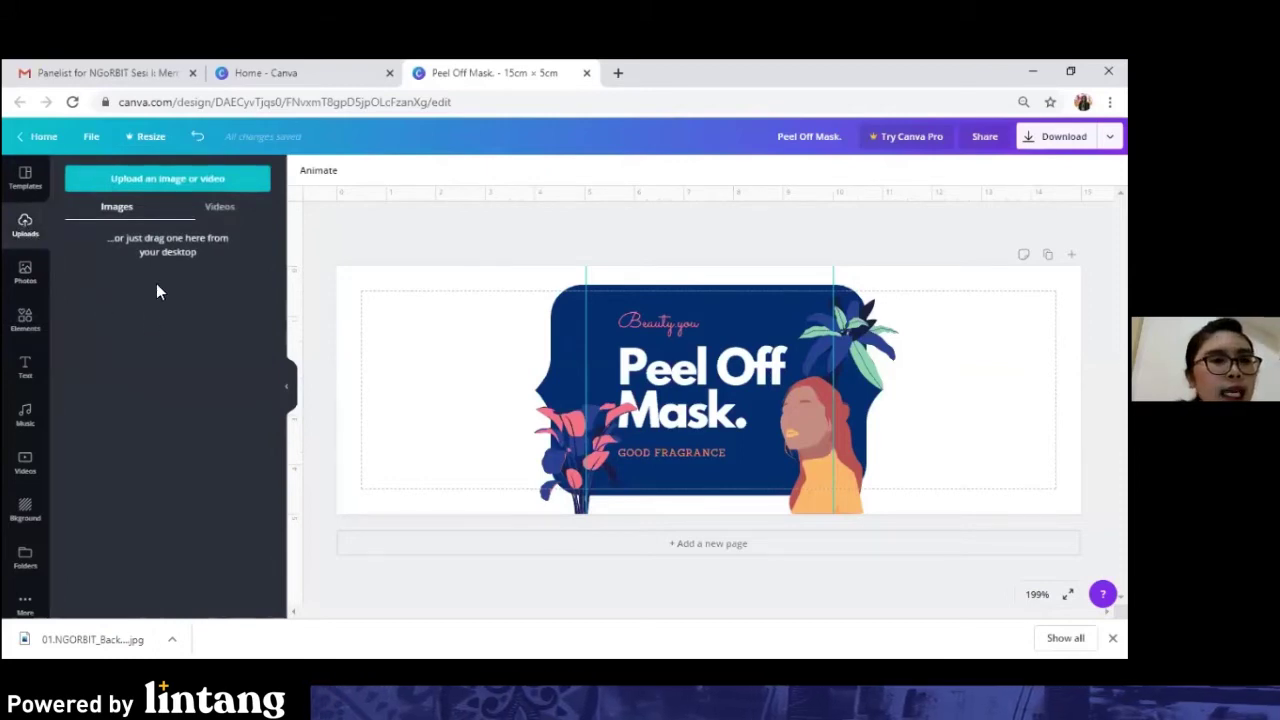
pyautogui.click(168, 182)
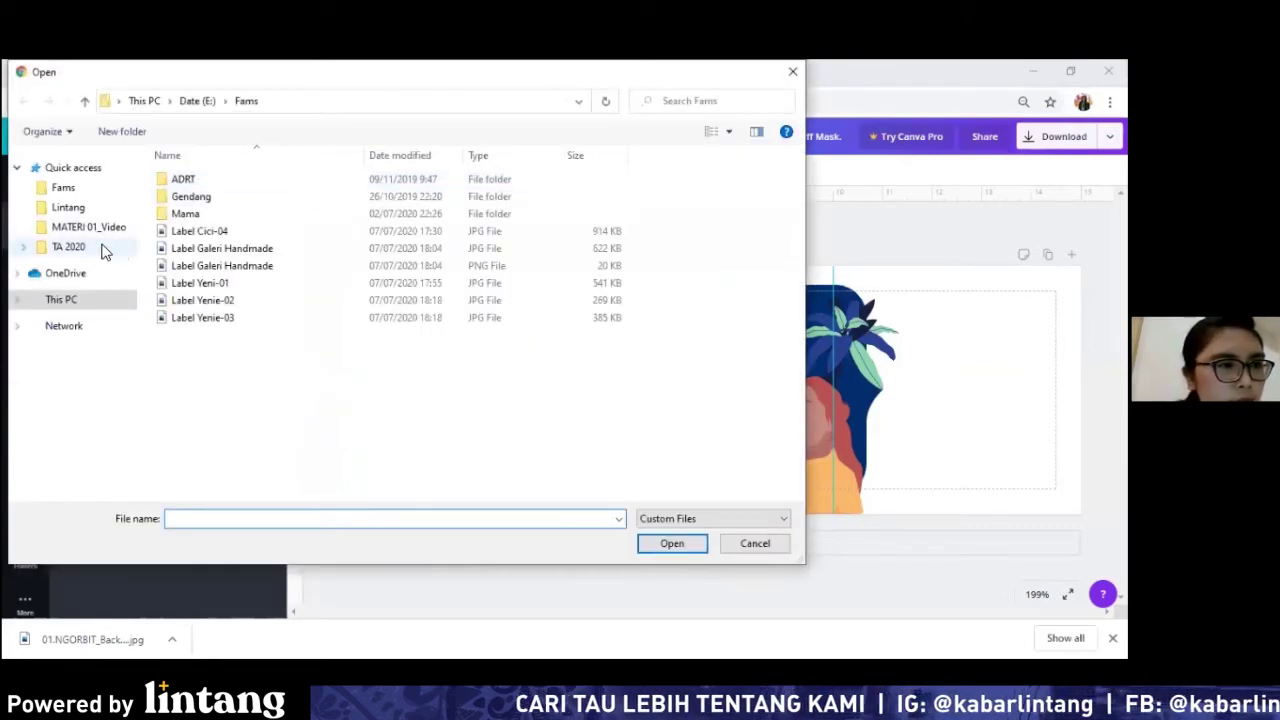
pyautogui.click(196, 104)
pyautogui.click(205, 184)
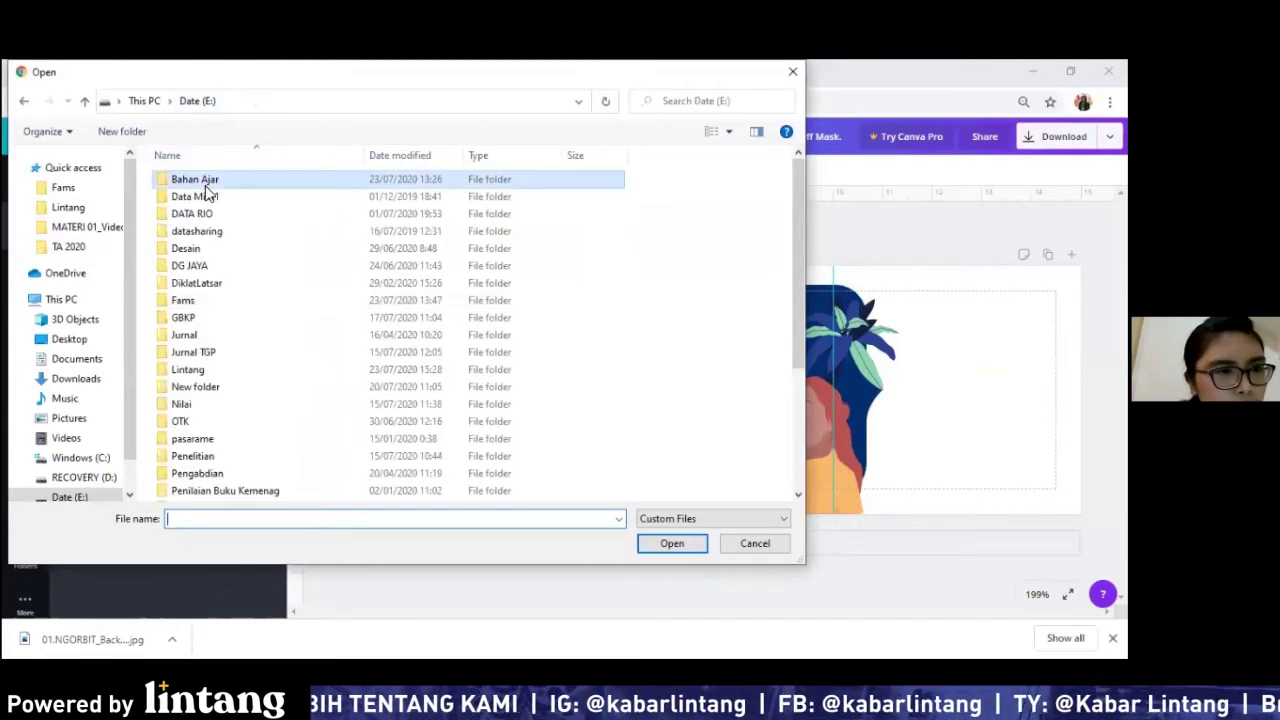
pyautogui.click(86, 228)
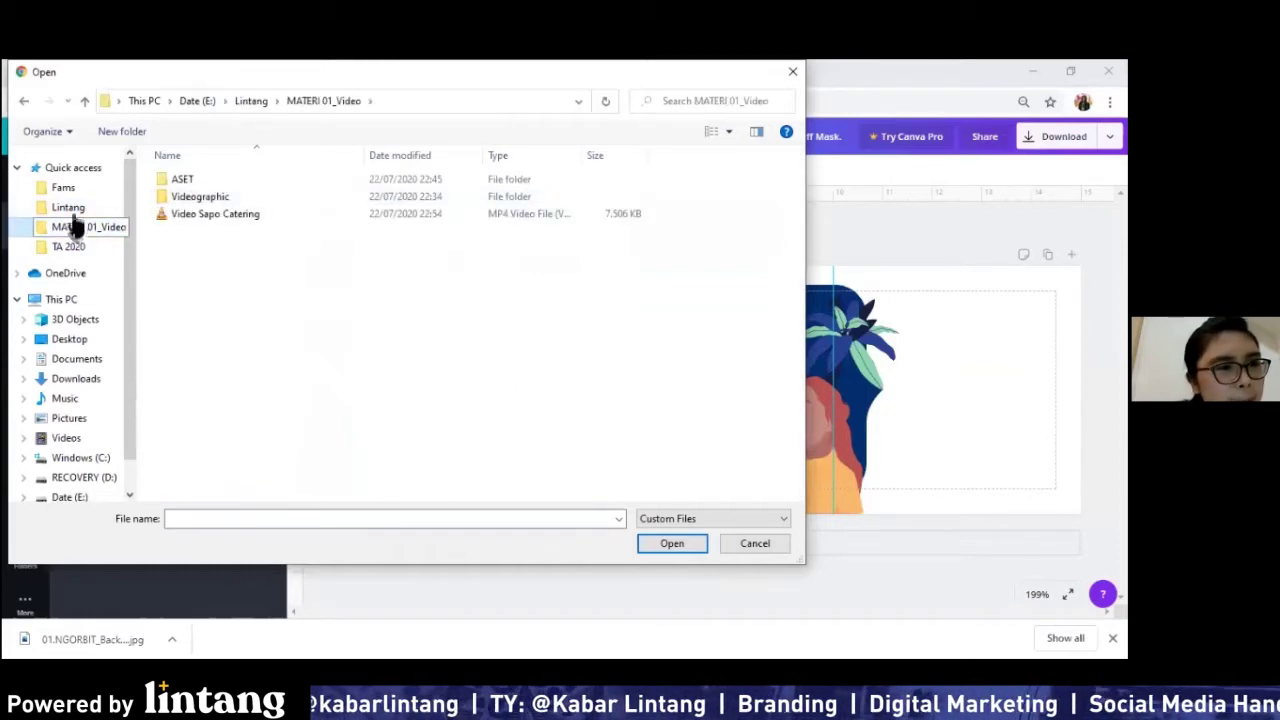
pyautogui.click(66, 207)
pyautogui.doubleClick(212, 231)
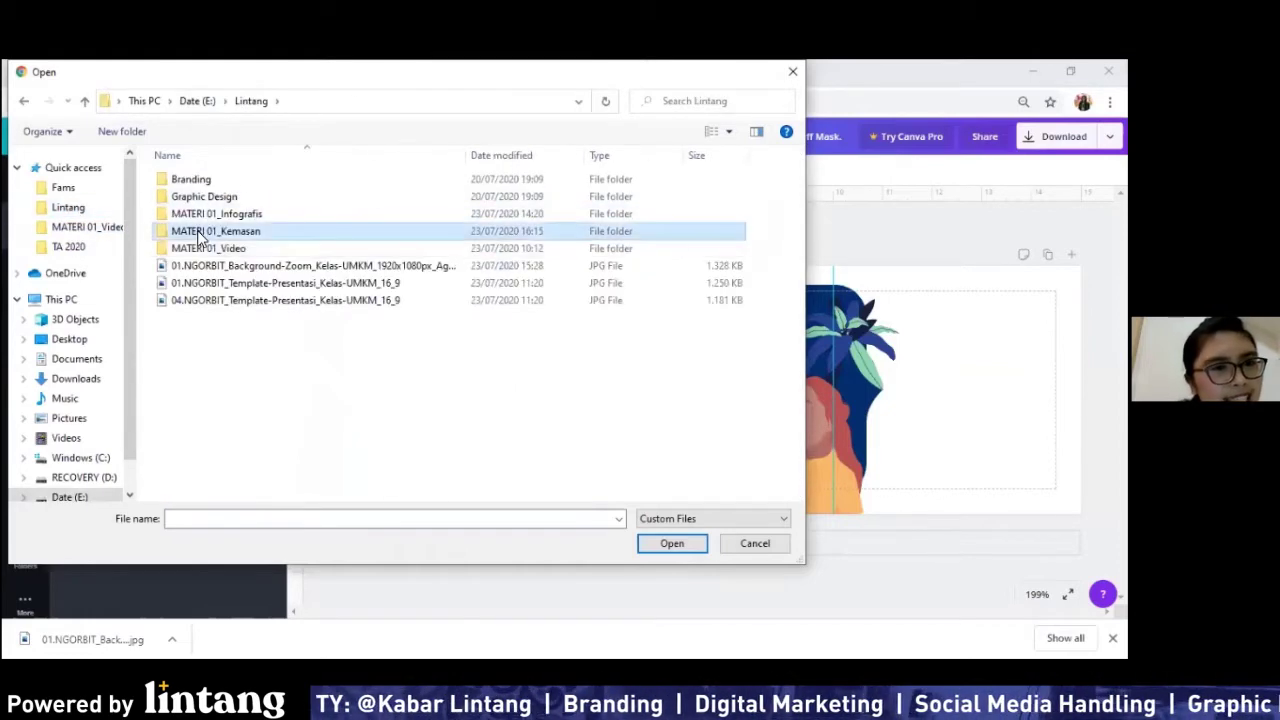
pyautogui.doubleClick(196, 182)
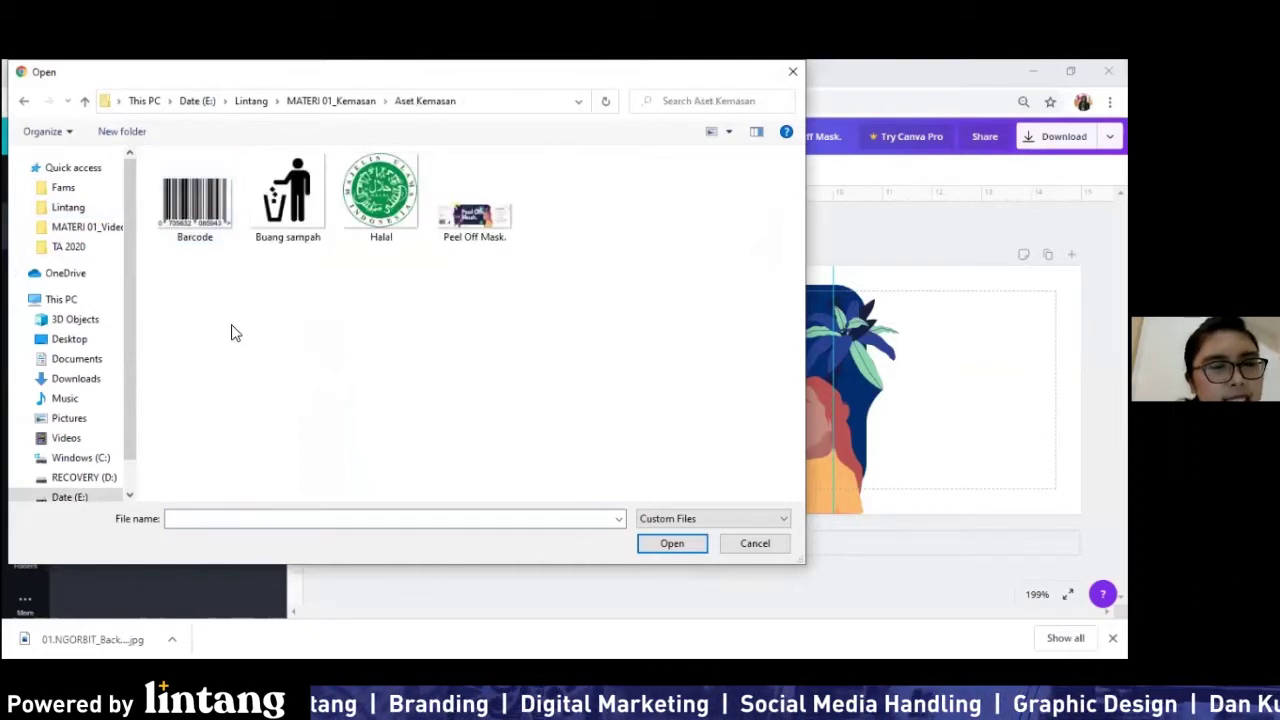
# Upload the Barcode, Buang sampah and Halal images together.
pyautogui.click(200, 230)
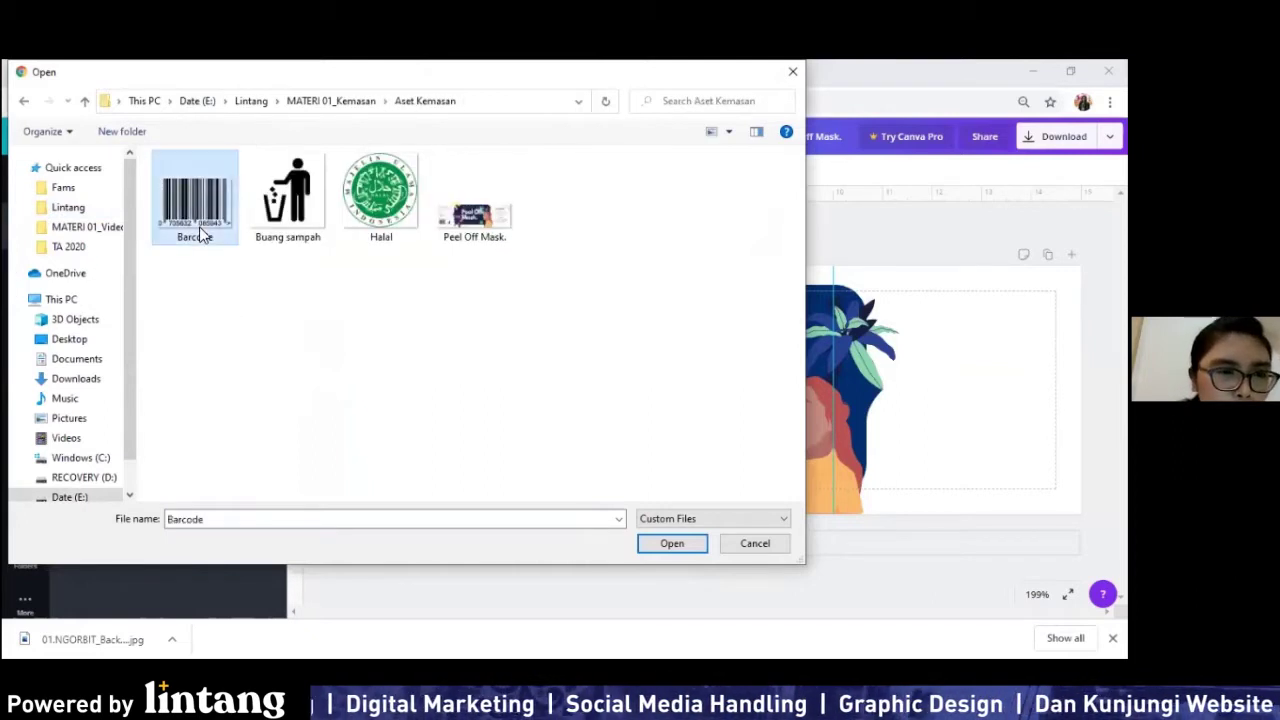
pyautogui.keyDown('ctrl'); pyautogui.click(293, 224); pyautogui.keyUp('ctrl')
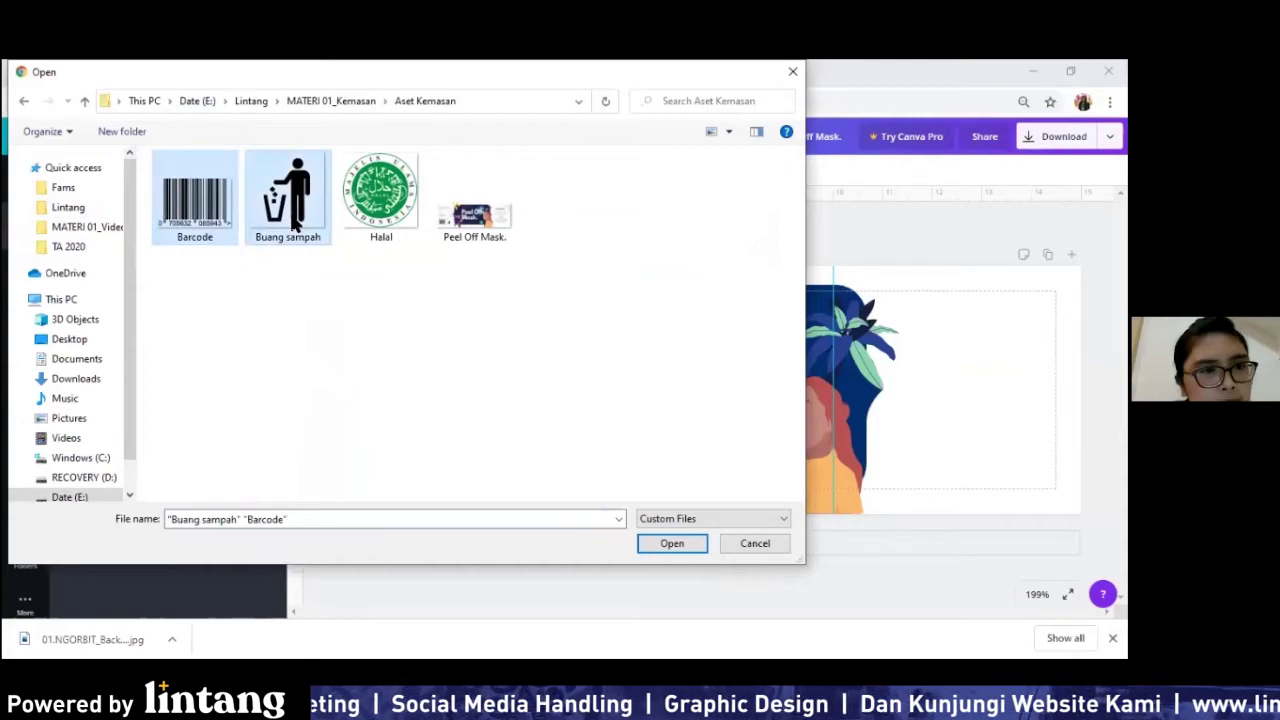
pyautogui.keyDown('ctrl'); pyautogui.click(385, 213); pyautogui.keyUp('ctrl')
pyautogui.click(671, 549)
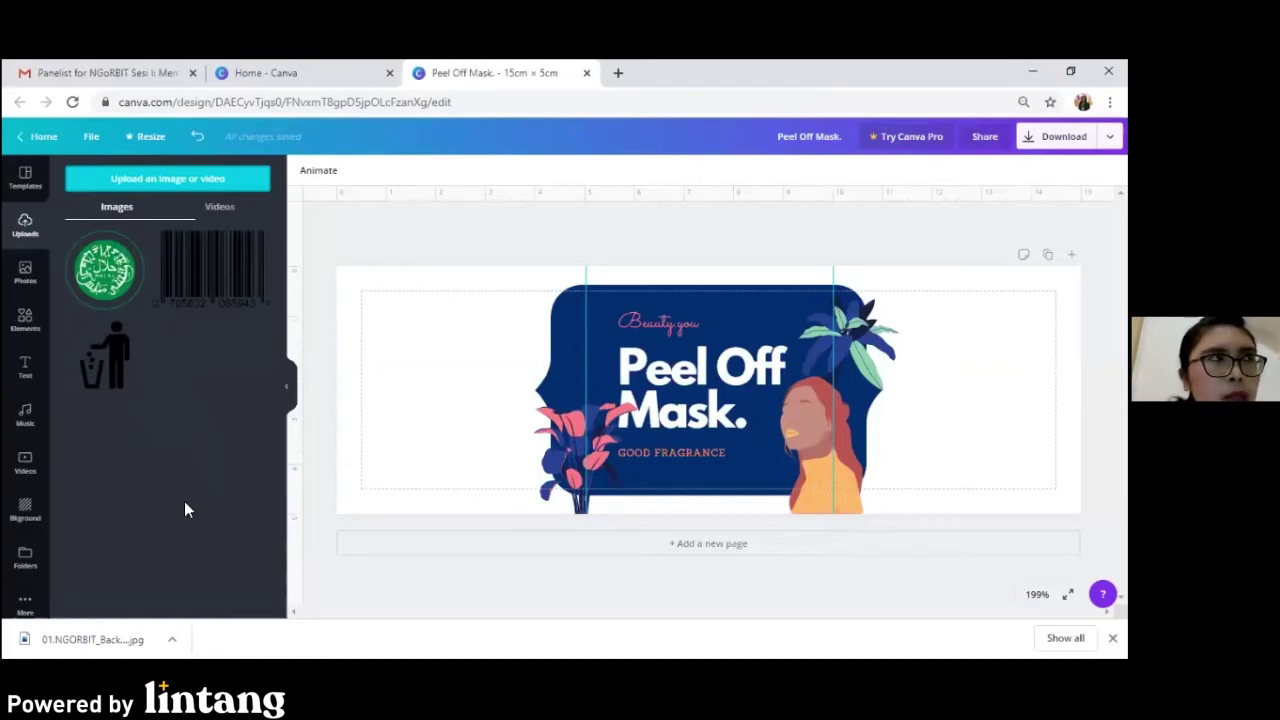
# Place the uploaded barcode, shrunk to about 1.8 cm wide, in the page's lower-left corner and the litter-bin figure beside it.
pyautogui.click(26, 322)
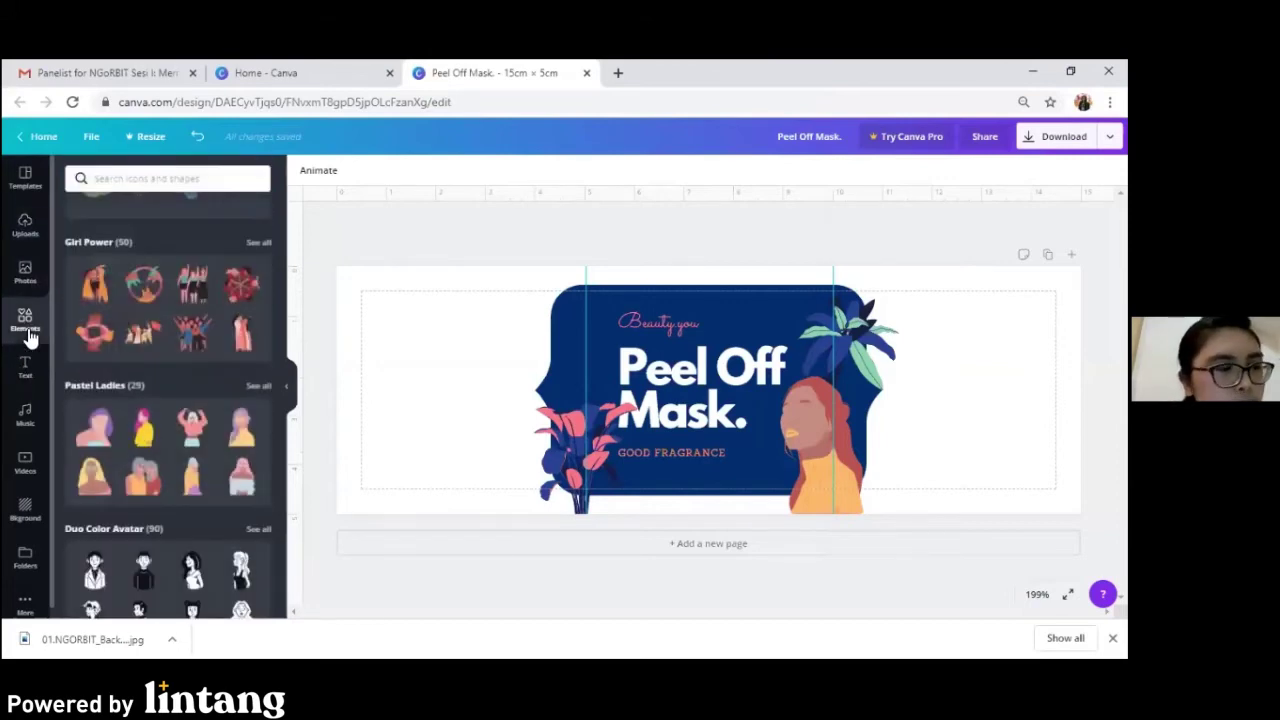
pyautogui.click(27, 228)
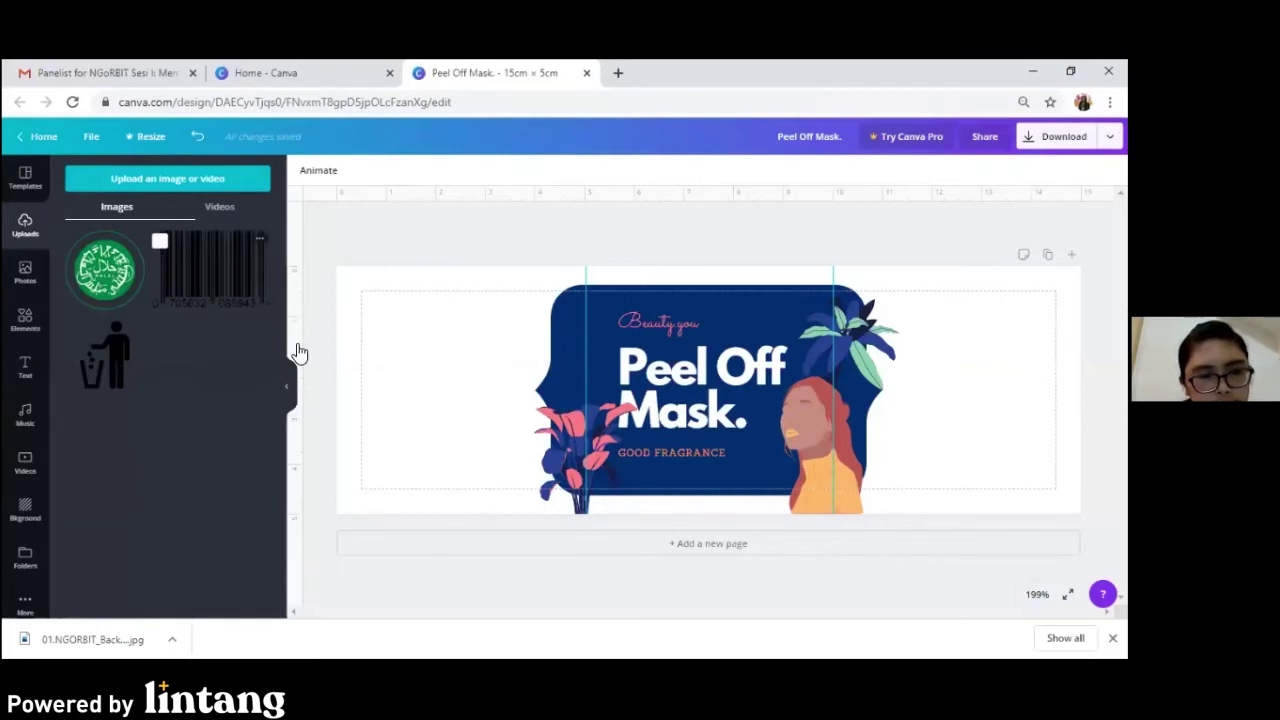
pyautogui.moveTo(298, 352); pyautogui.dragTo(447, 375)
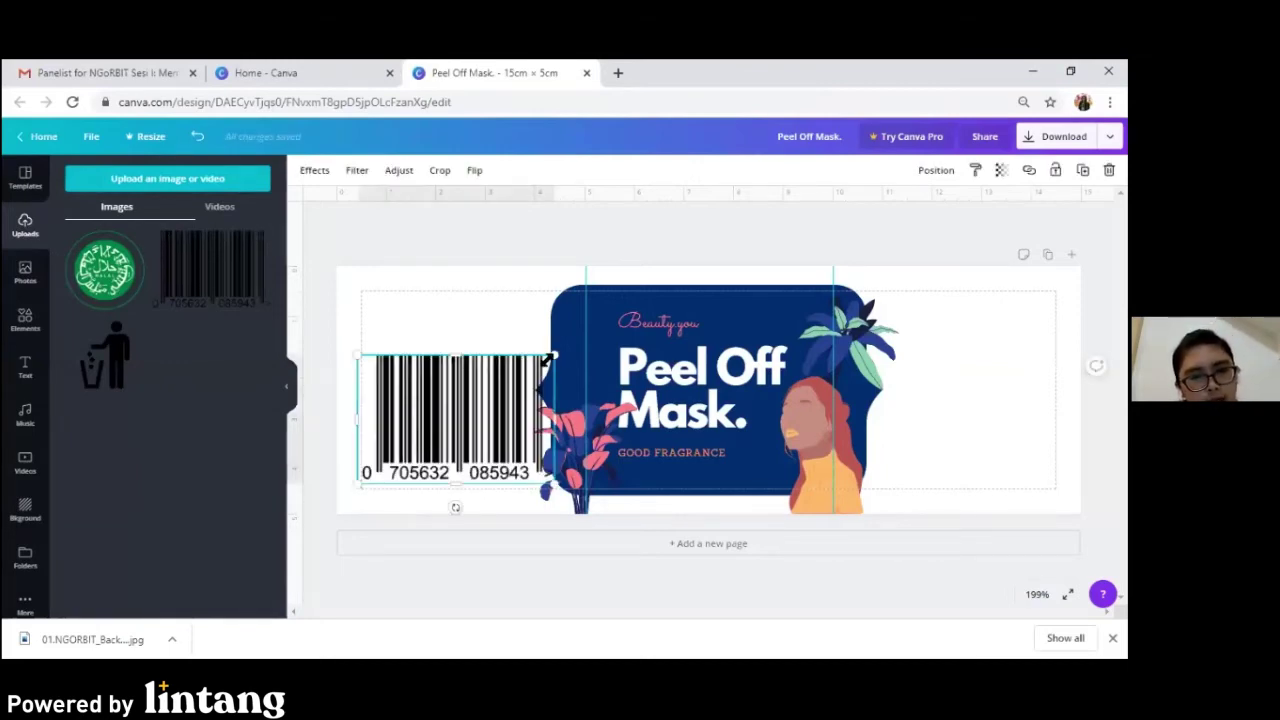
pyautogui.moveTo(541, 357); pyautogui.dragTo(446, 426)
pyautogui.moveTo(387, 470); pyautogui.dragTo(403, 463)
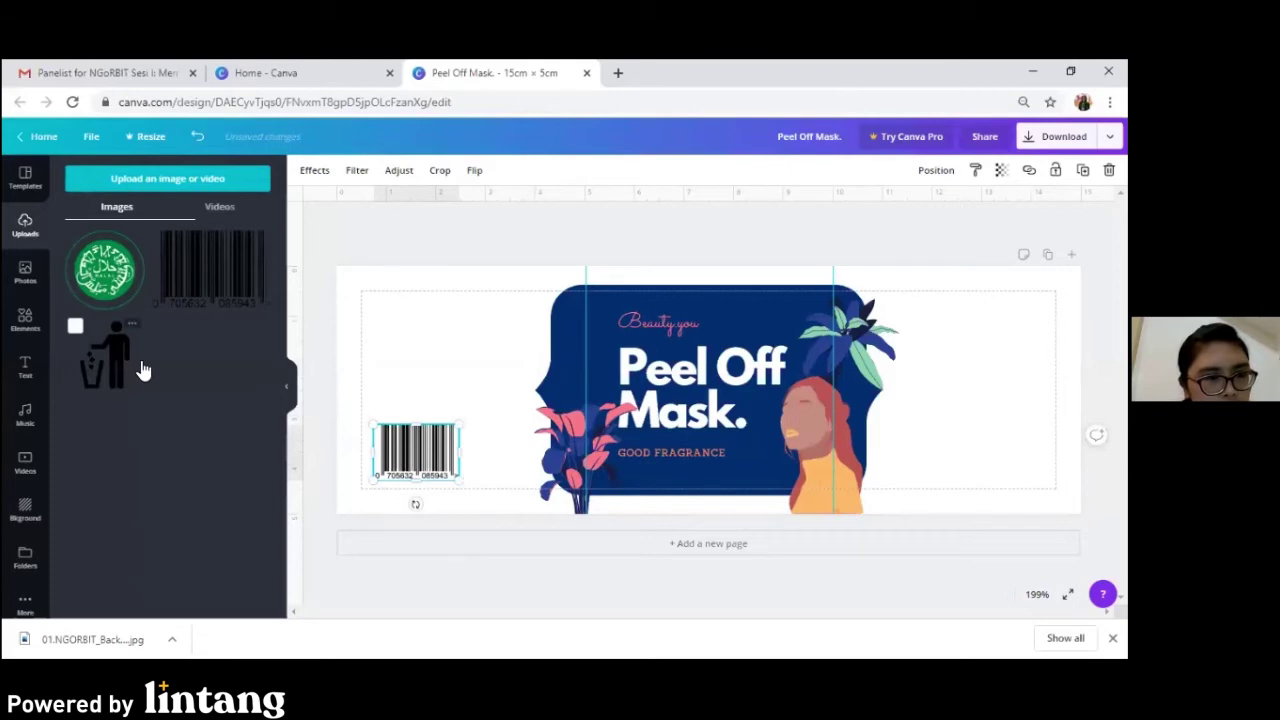
pyautogui.moveTo(143, 370); pyautogui.dragTo(495, 454)
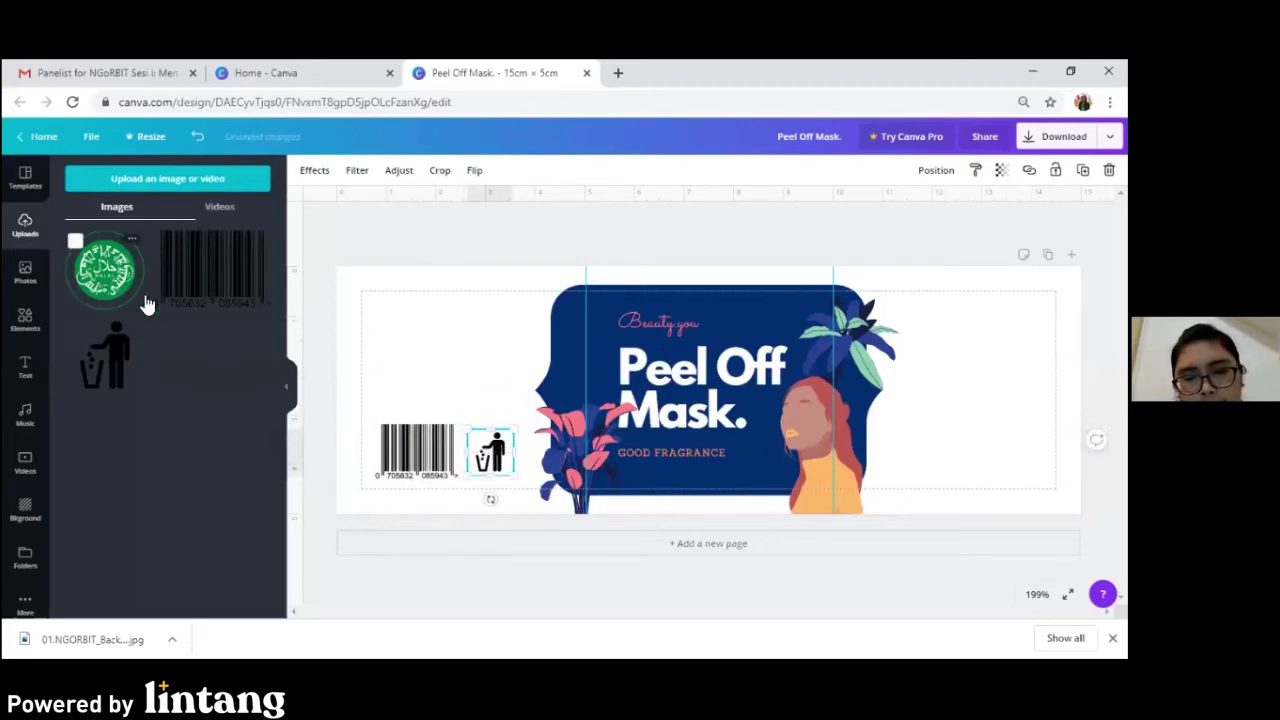
# Add the green Halal logo, about 0.8 cm wide, on the navy shape between the "GOOD FRAGRANCE" text and the woman.
pyautogui.click(145, 300)
pyautogui.moveTo(771, 400); pyautogui.dragTo(698, 466)
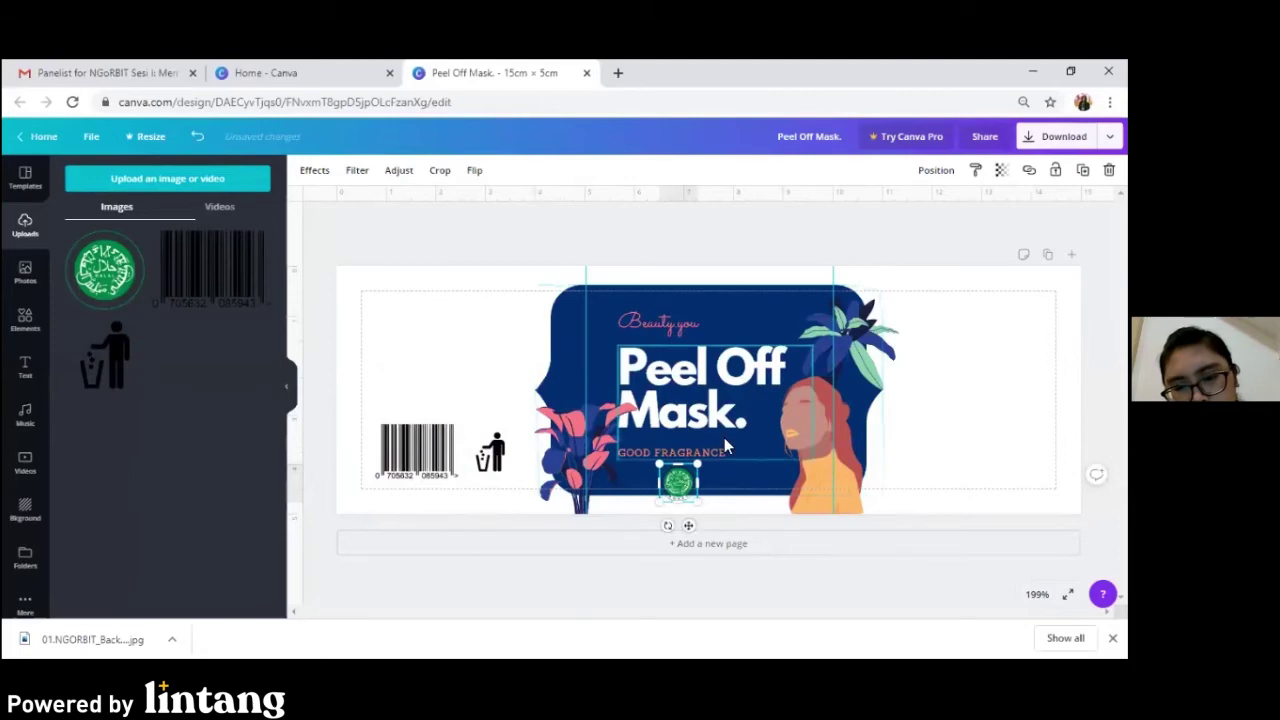
pyautogui.moveTo(678, 484); pyautogui.dragTo(759, 461)
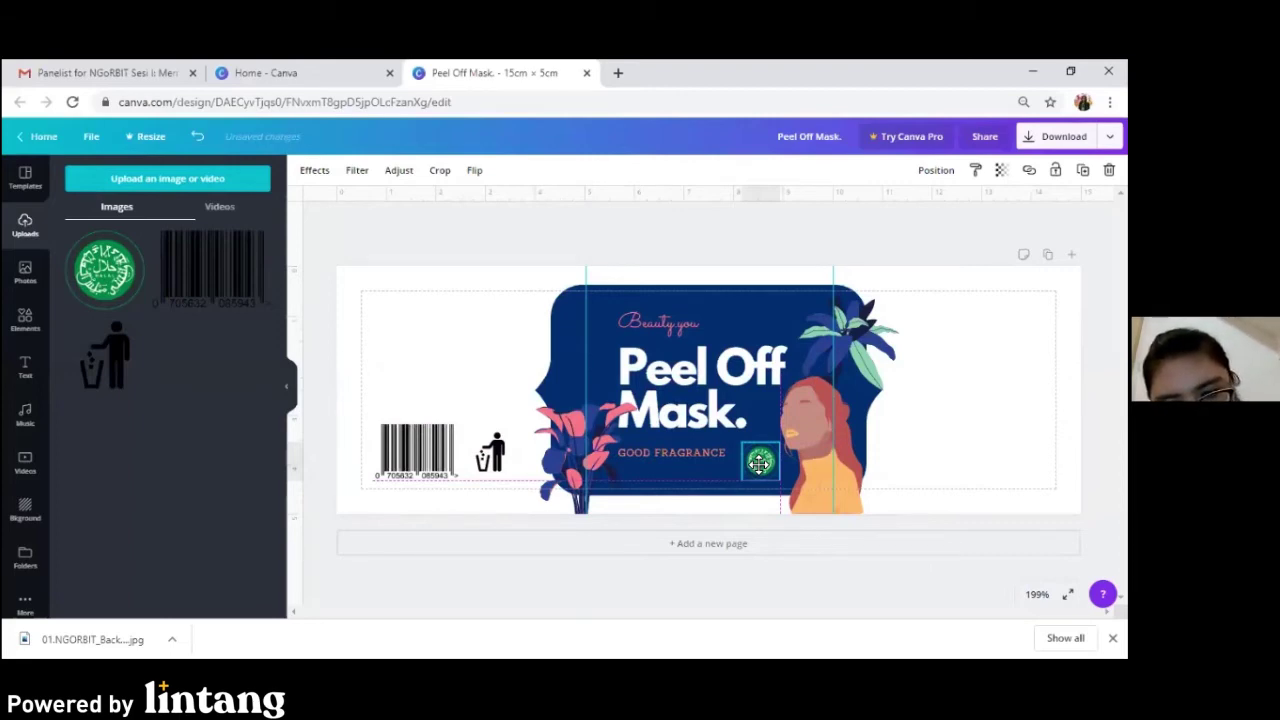
pyautogui.moveTo(759, 462); pyautogui.dragTo(760, 461)
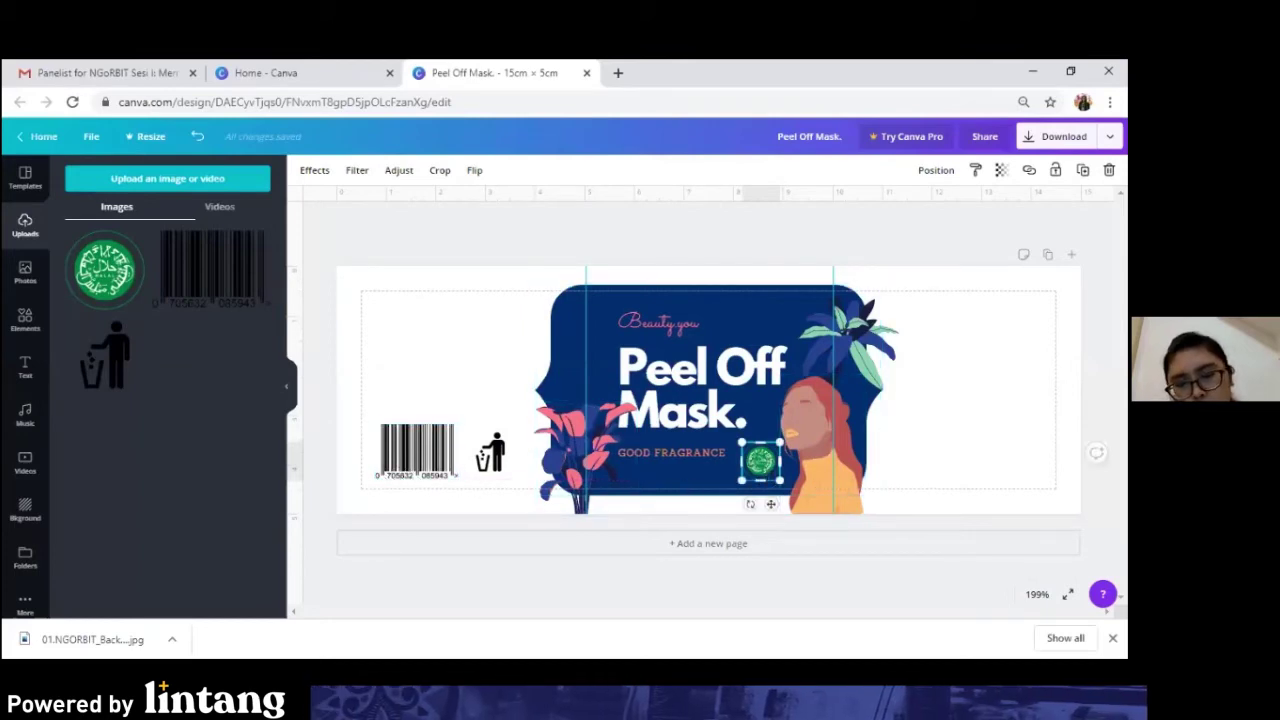
pyautogui.click(727, 488)
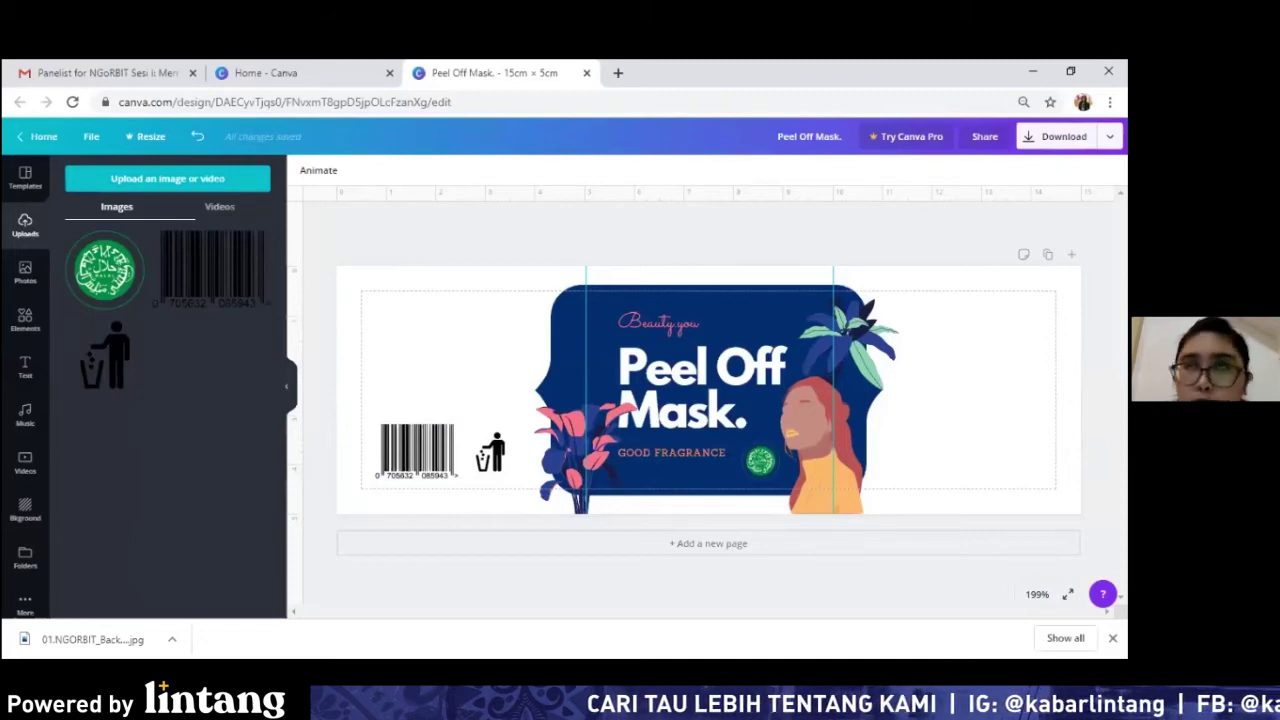
# Browse the graphic element collections and open the full Simple Drawn Objects set.
pyautogui.click(484, 460)
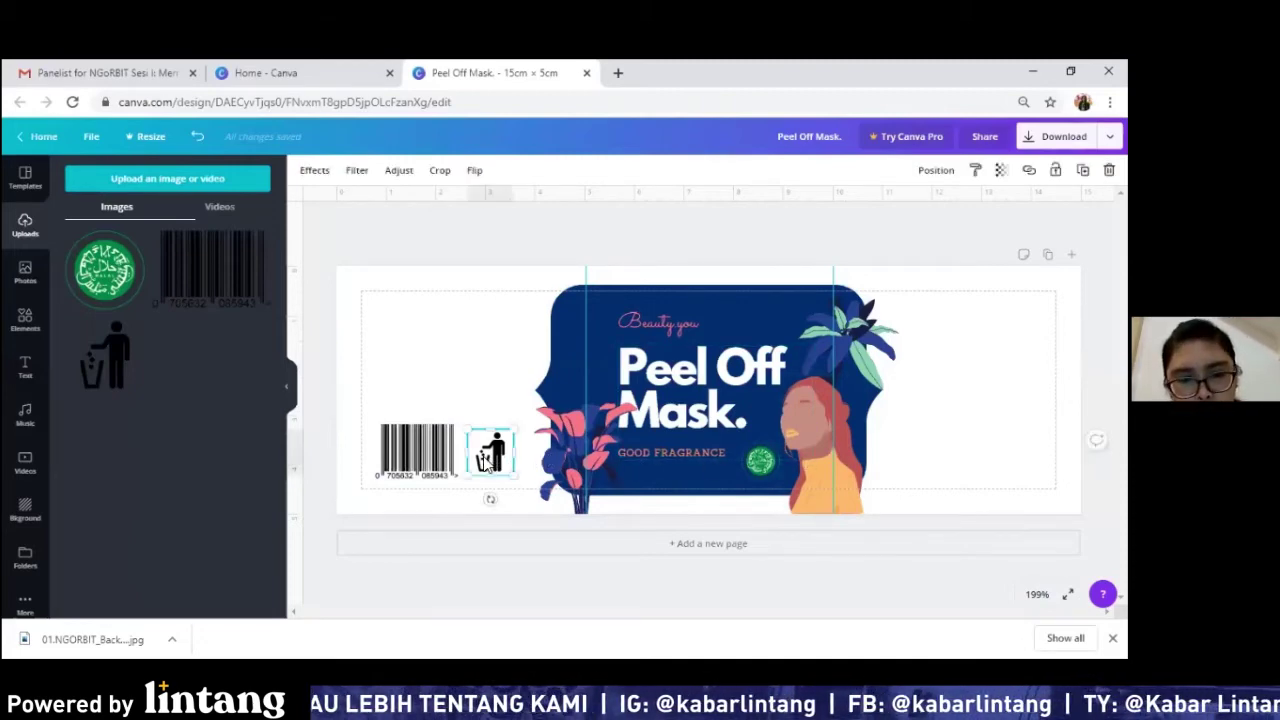
pyautogui.click(483, 396)
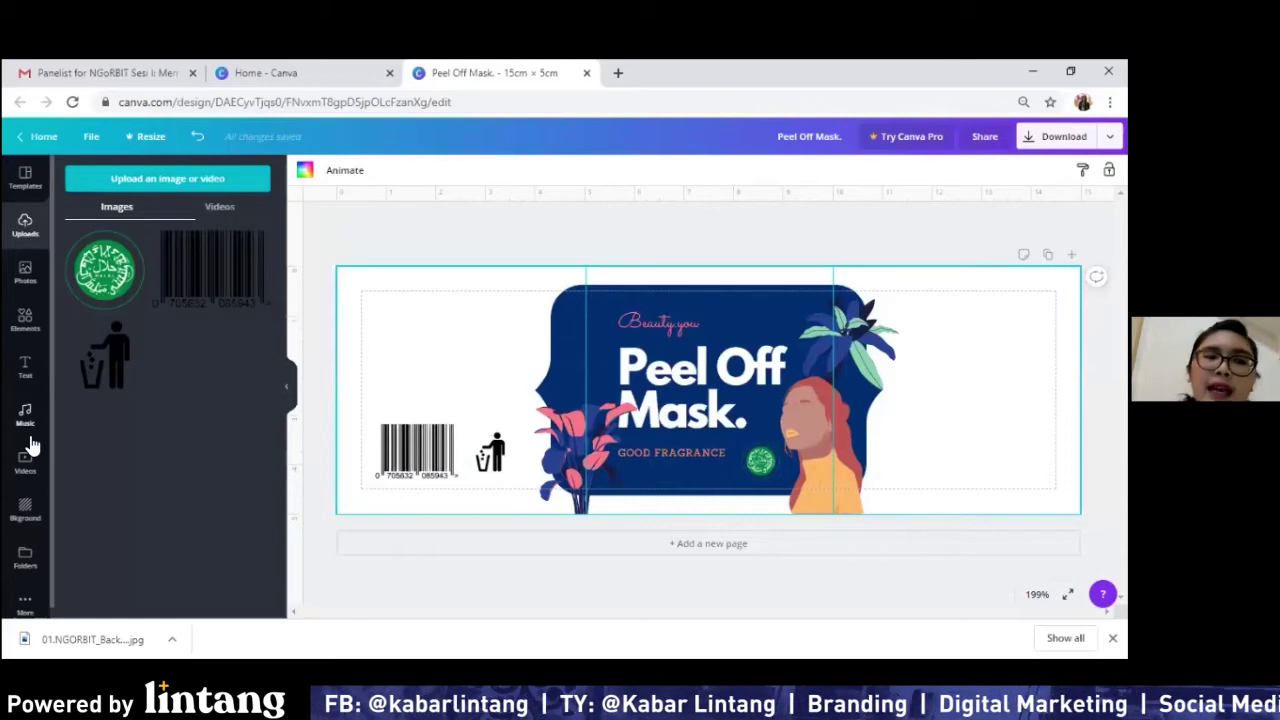
pyautogui.click(21, 330)
pyautogui.scroll(-10, 186, 500)
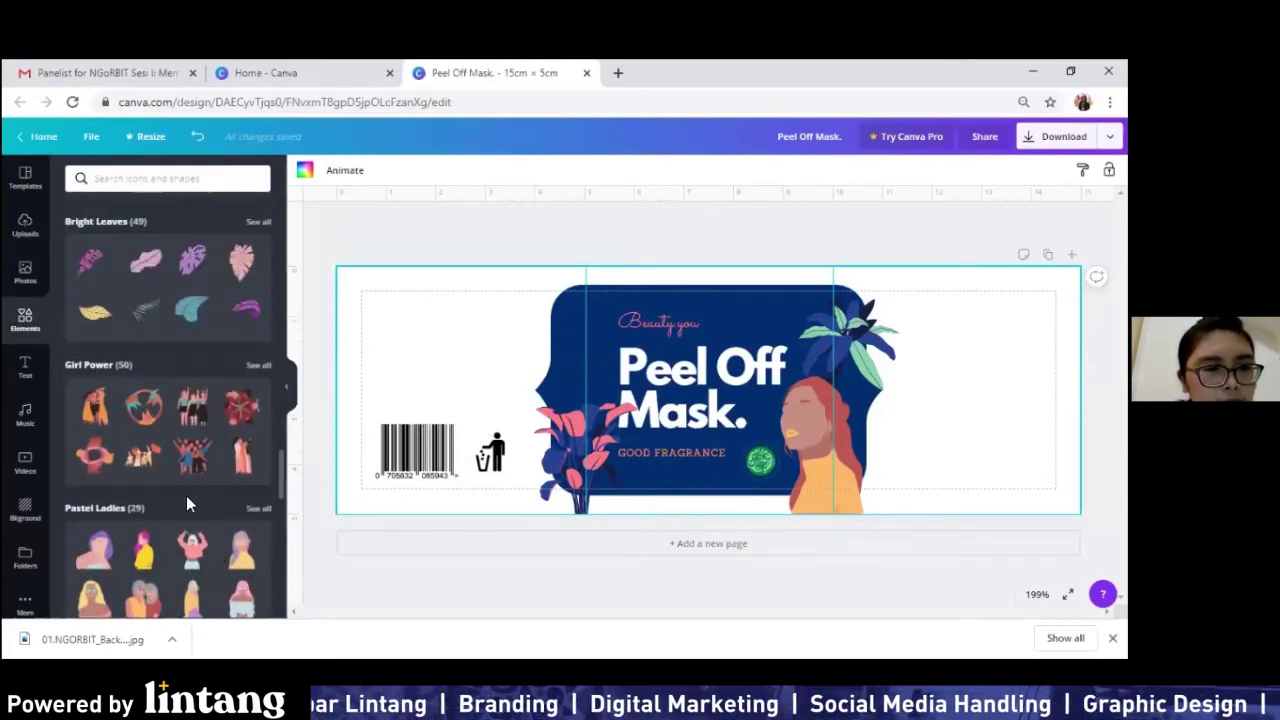
pyautogui.scroll(10, 186, 495)
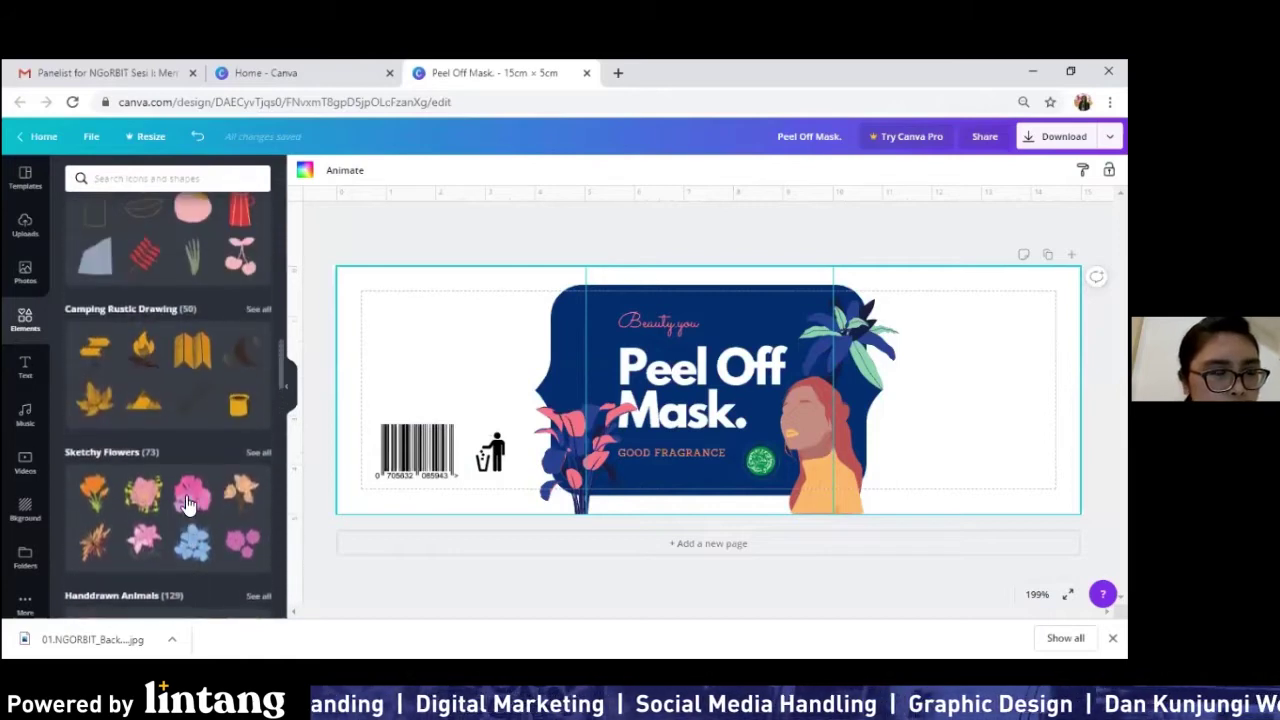
pyautogui.scroll(3, 187, 506)
pyautogui.scroll(-5, 227, 479)
pyautogui.scroll(4, 227, 479)
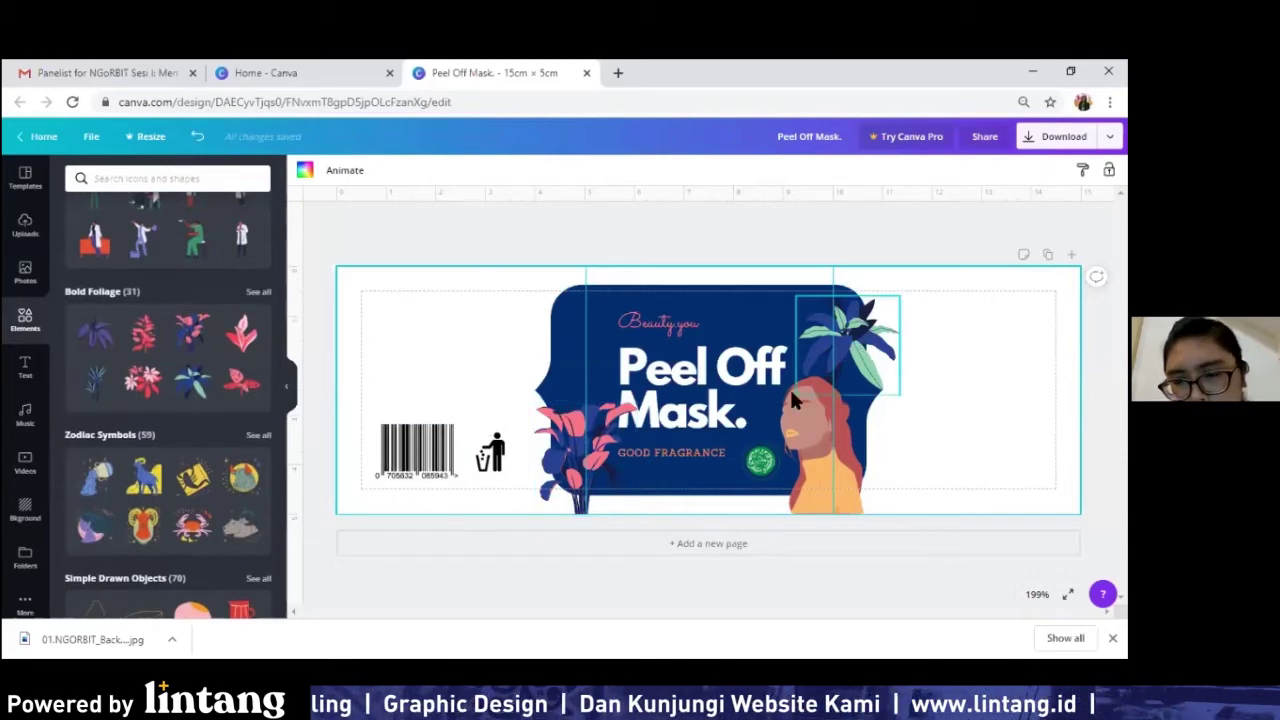
pyautogui.scroll(-3, 190, 452)
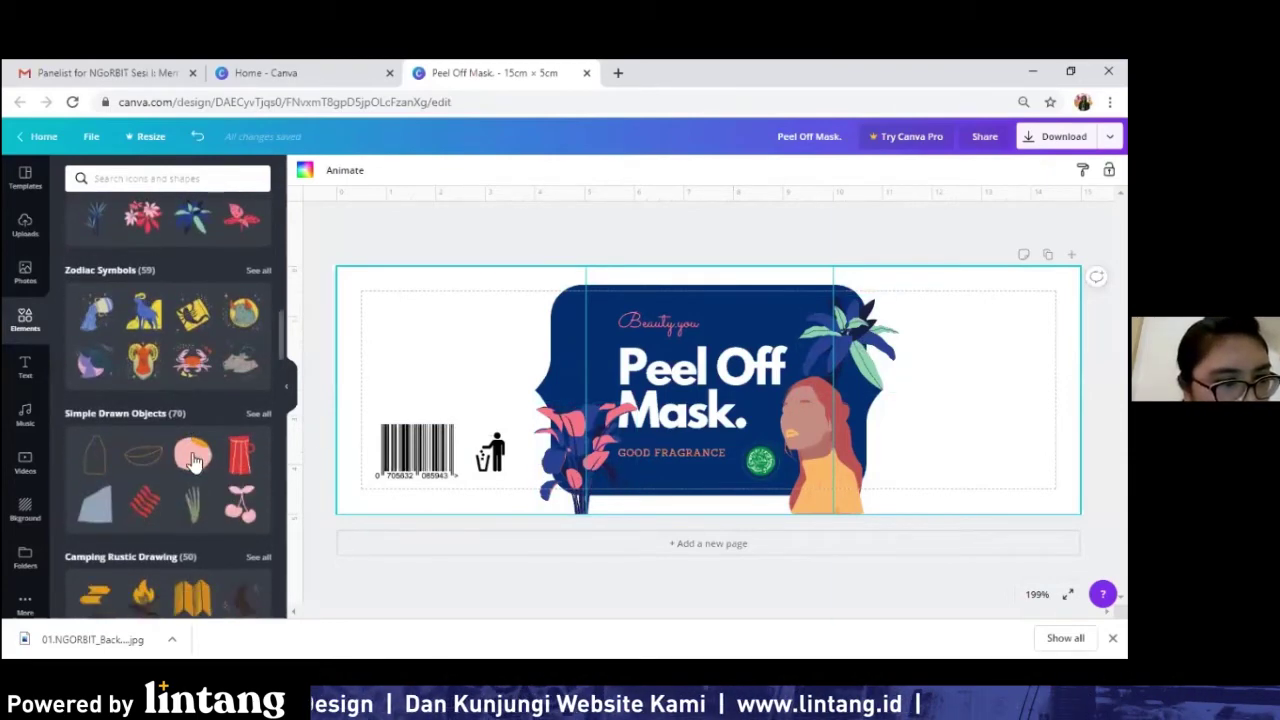
pyautogui.scroll(-1, 215, 512)
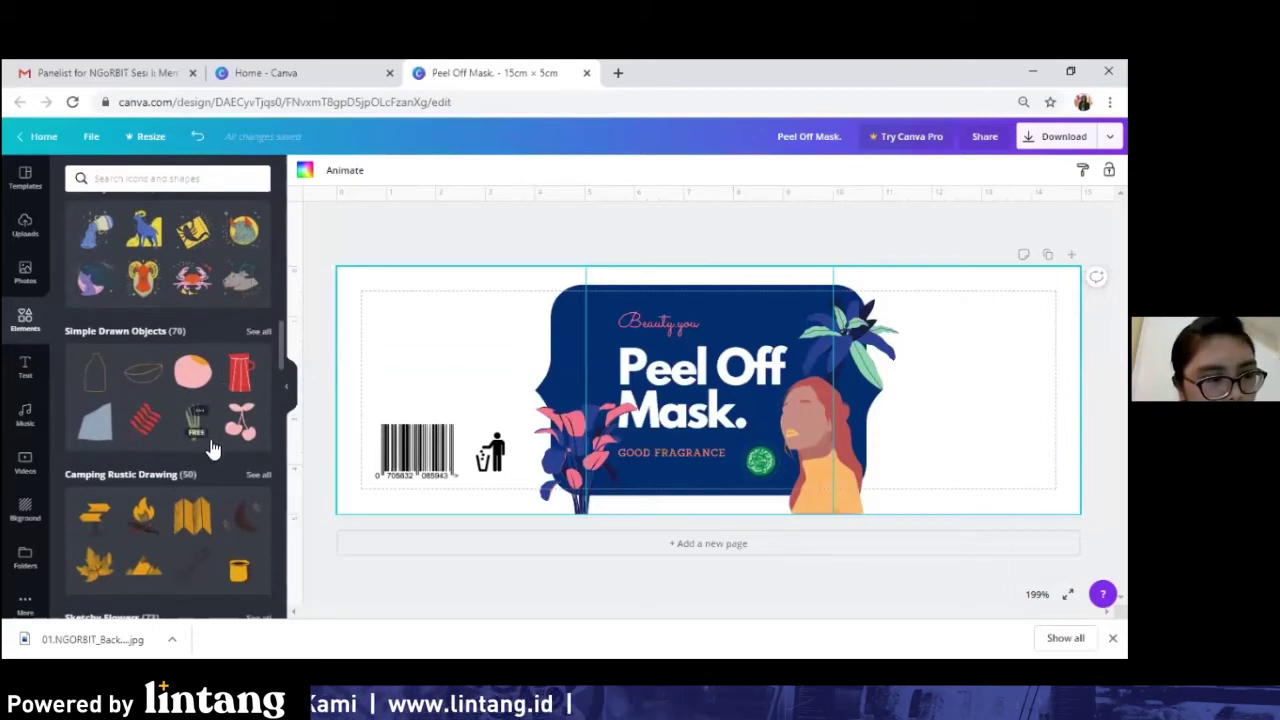
pyautogui.scroll(-1, 210, 447)
pyautogui.scroll(-1, 211, 446)
pyautogui.scroll(2, 211, 440)
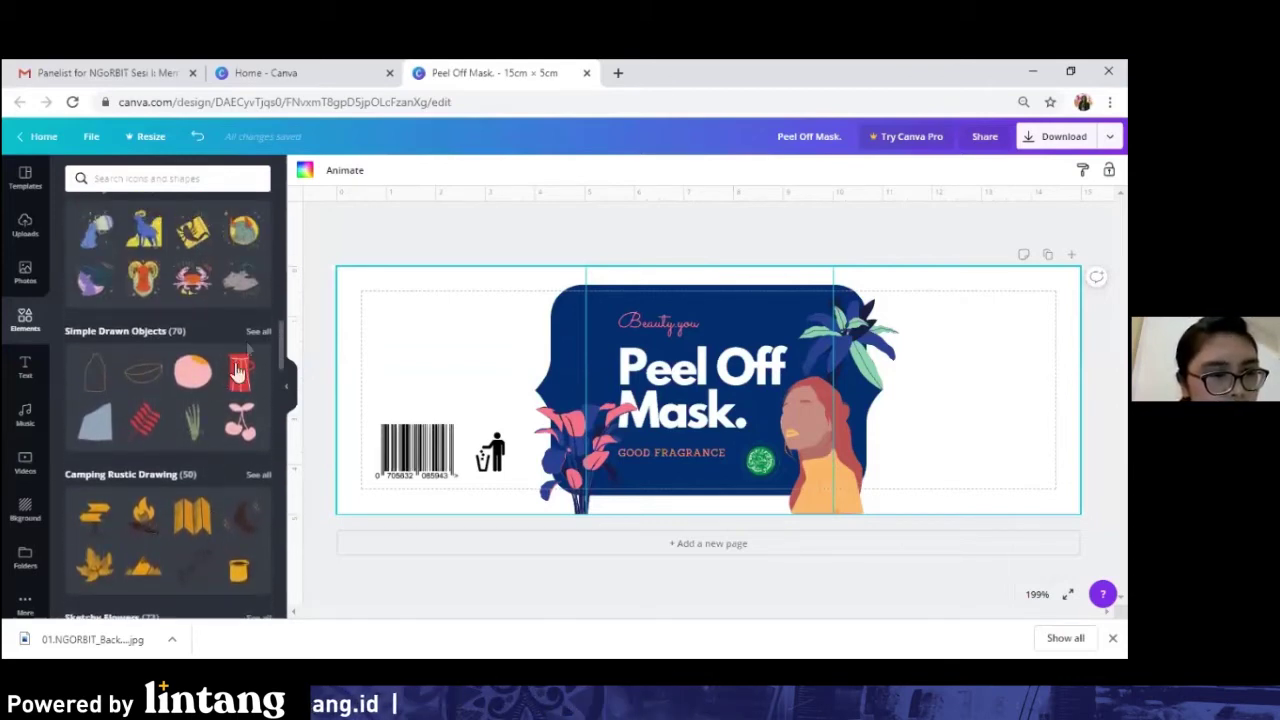
pyautogui.click(256, 332)
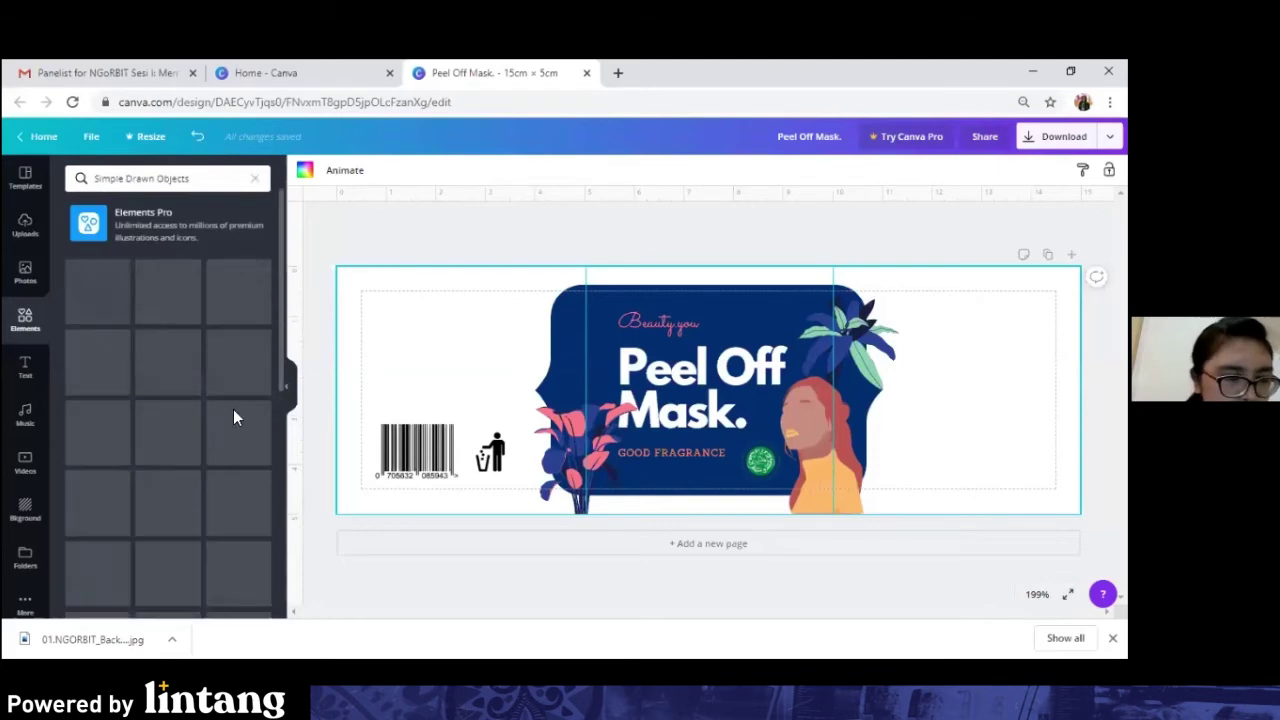
# Add the three red dots beside the navy shape's upper-right plant and the yellow strokes over its upper-left corner.
pyautogui.scroll(-5, 226, 470)
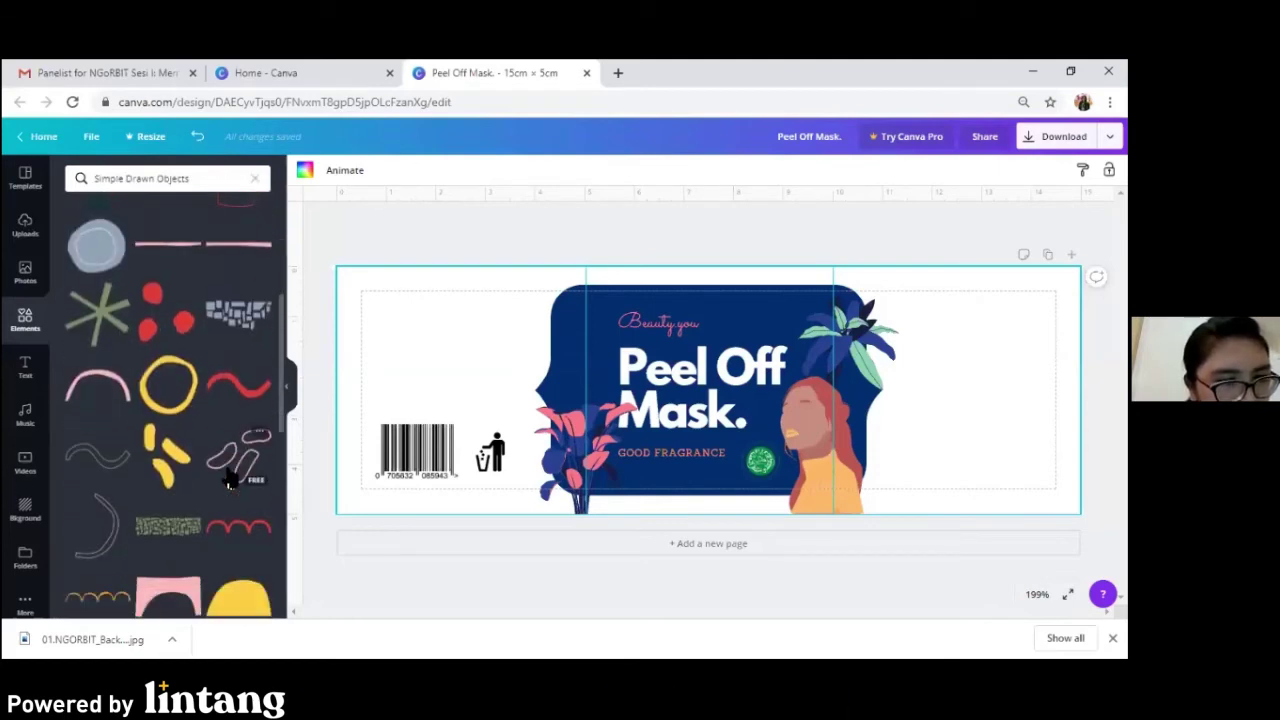
pyautogui.scroll(-2, 182, 480)
pyautogui.scroll(2, 182, 480)
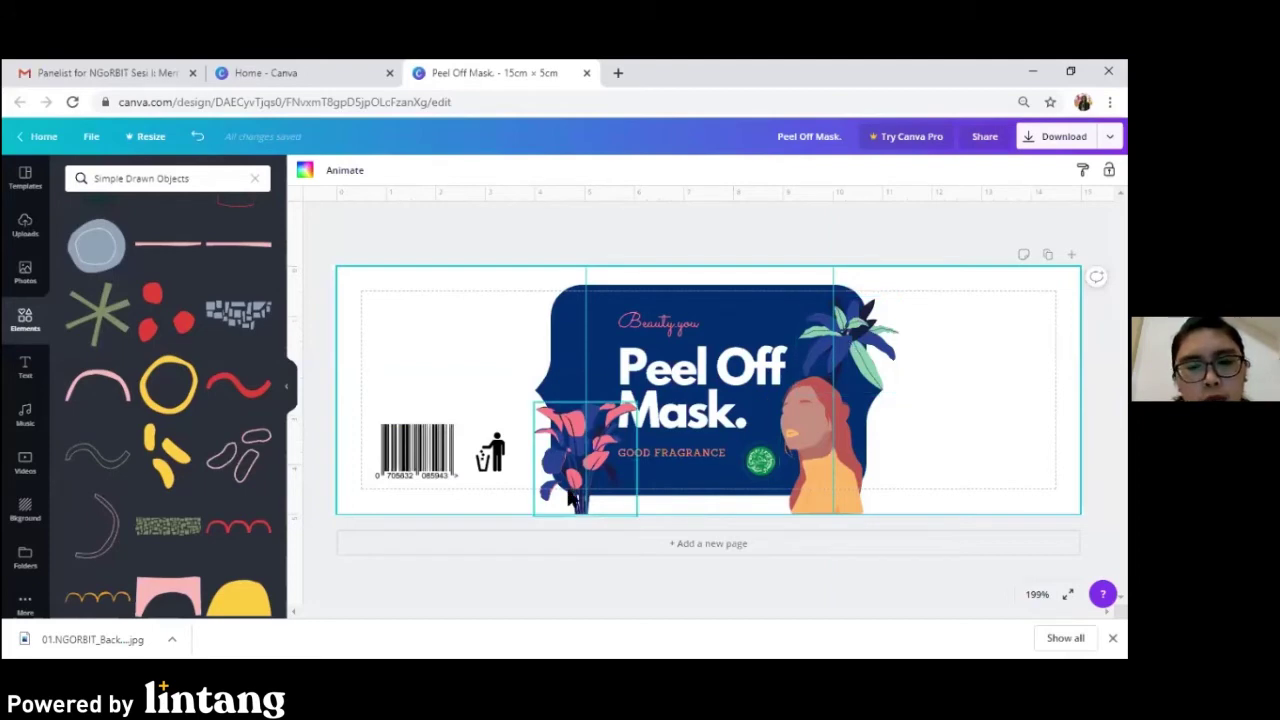
pyautogui.moveTo(152, 337); pyautogui.dragTo(172, 326)
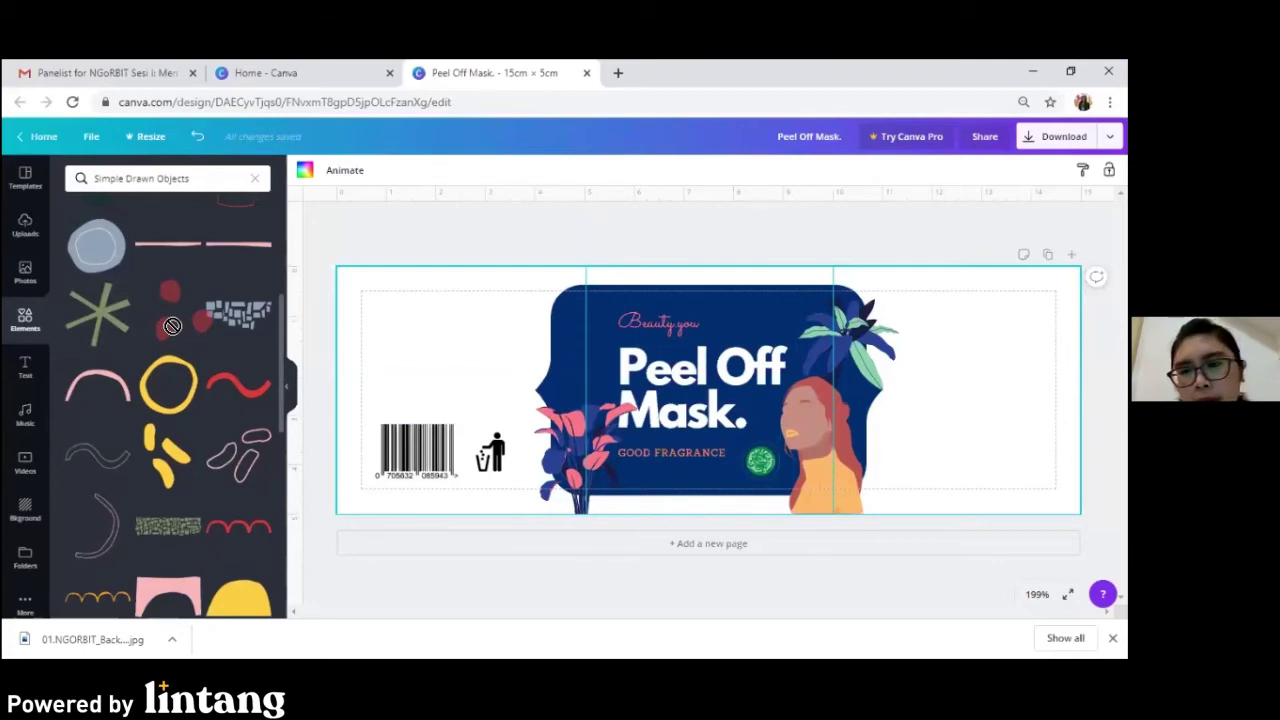
pyautogui.moveTo(172, 326); pyautogui.dragTo(882, 350)
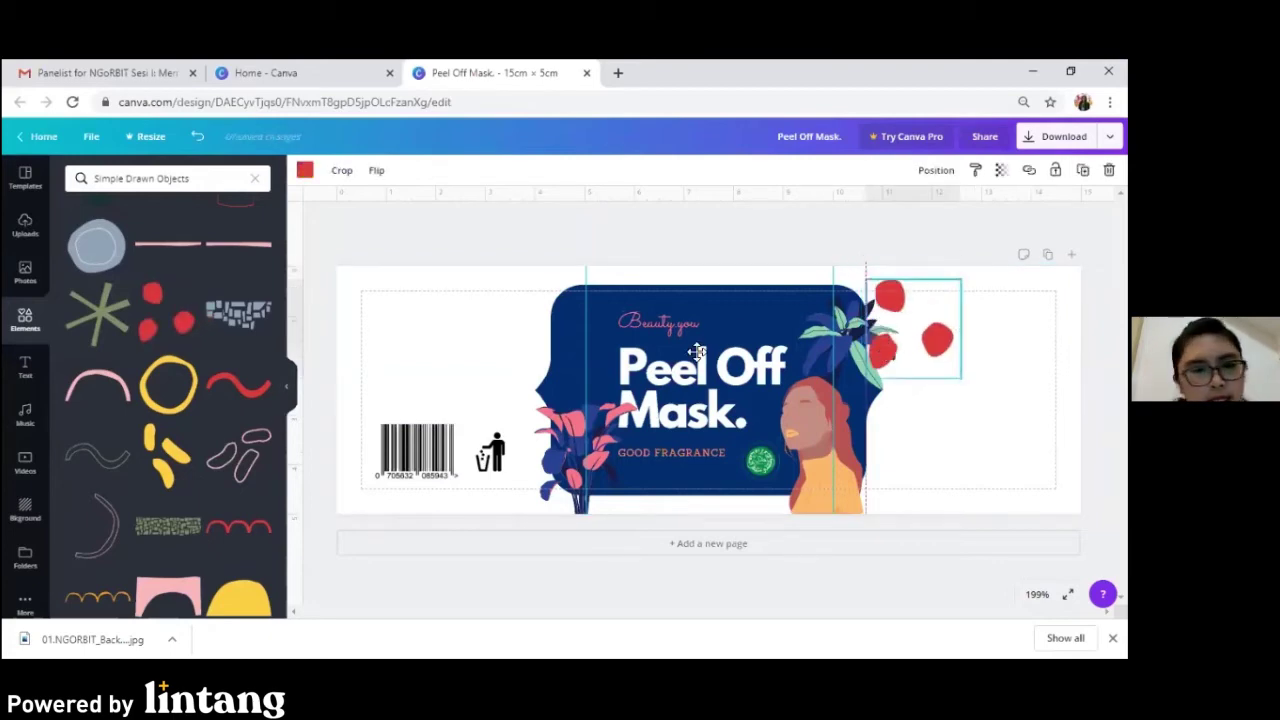
pyautogui.moveTo(168, 455); pyautogui.dragTo(562, 323)
# Shrink the red dots drawing to about 1.4 cm wide, keeping it next to the blue plant.
pyautogui.click(931, 347)
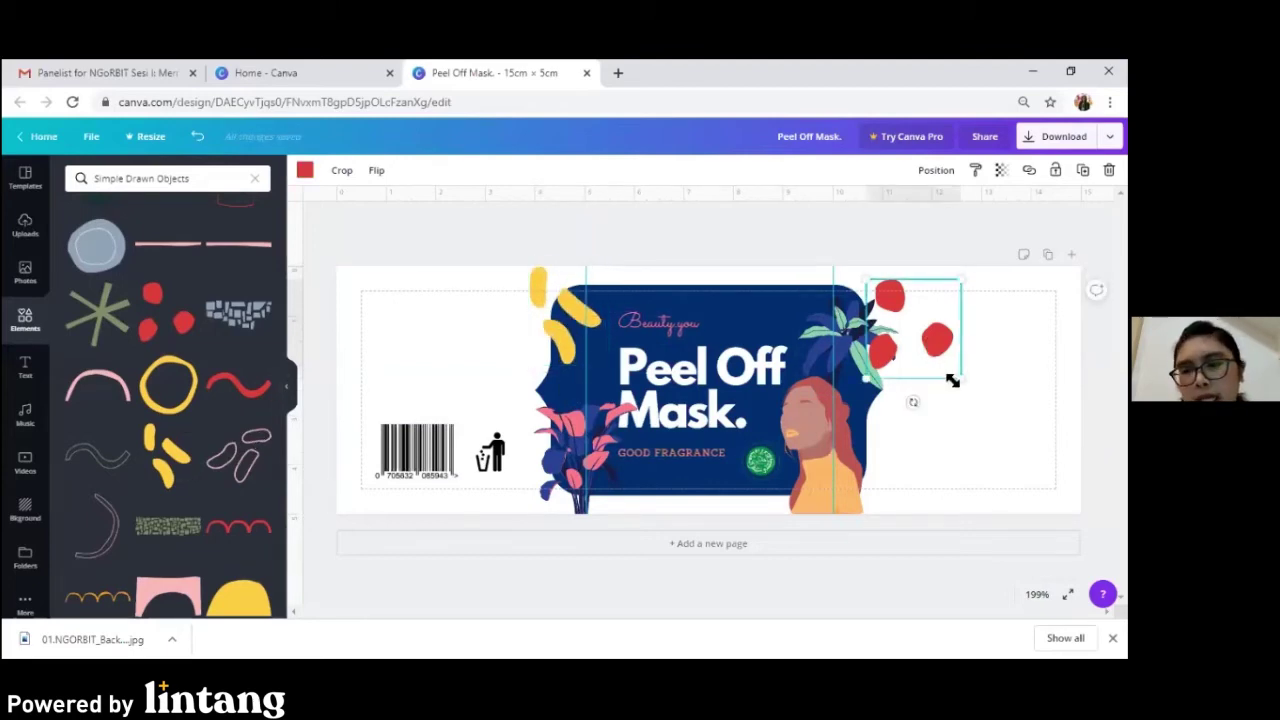
pyautogui.moveTo(958, 380); pyautogui.dragTo(916, 325)
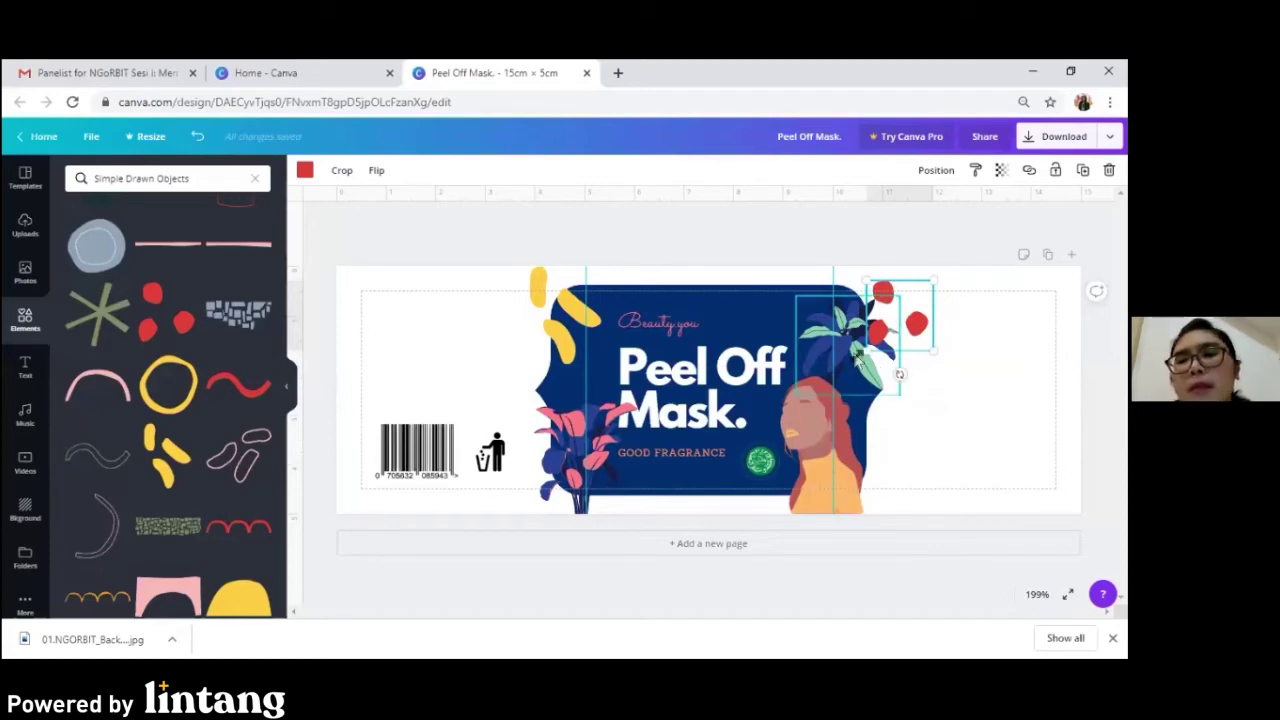
pyautogui.click(949, 374)
# Add the outlined daisy above the pink plant at the navy shape's left edge and the outlined leaf sprig near the page's right side.
pyautogui.scroll(-6, 128, 415)
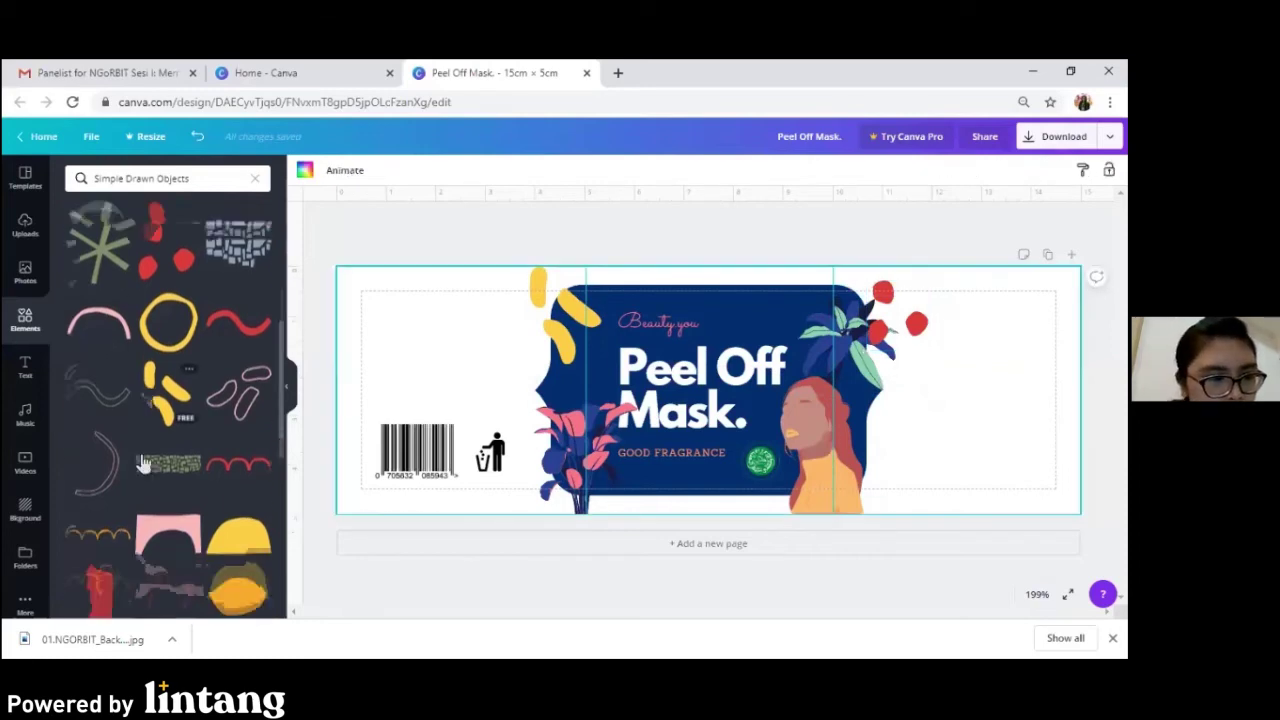
pyautogui.scroll(-2, 104, 432)
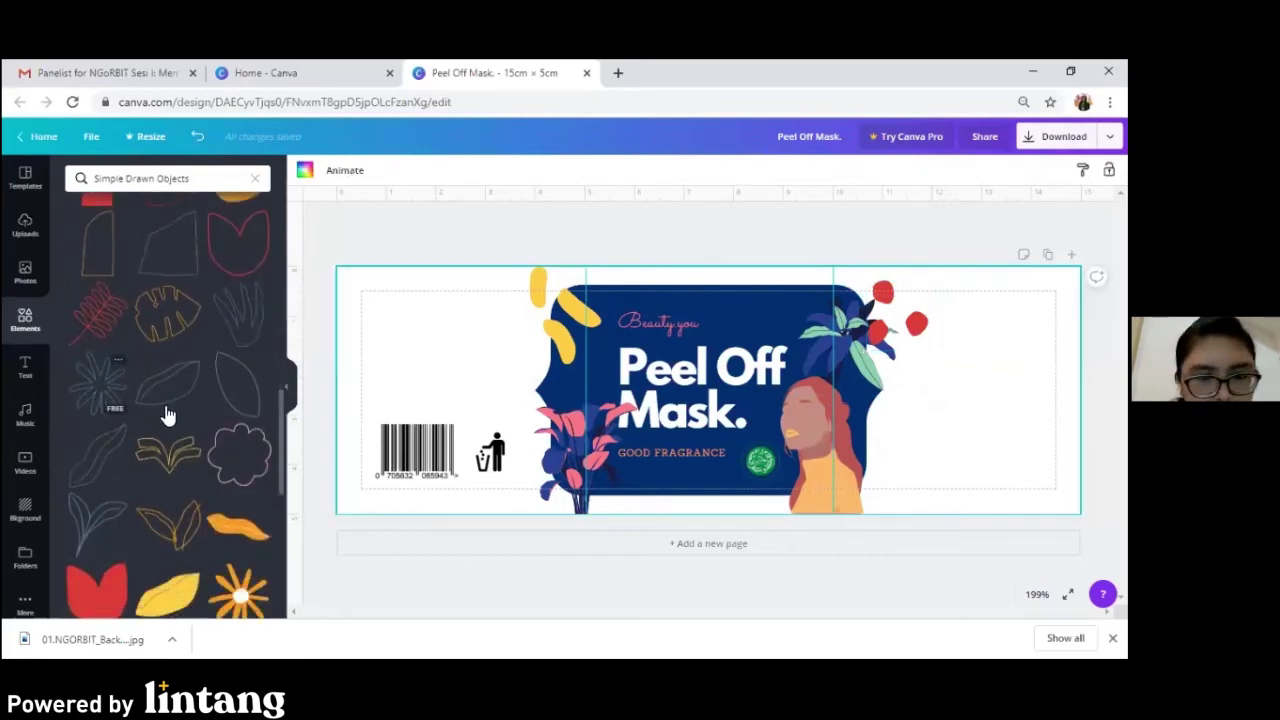
pyautogui.moveTo(168, 416); pyautogui.dragTo(515, 400)
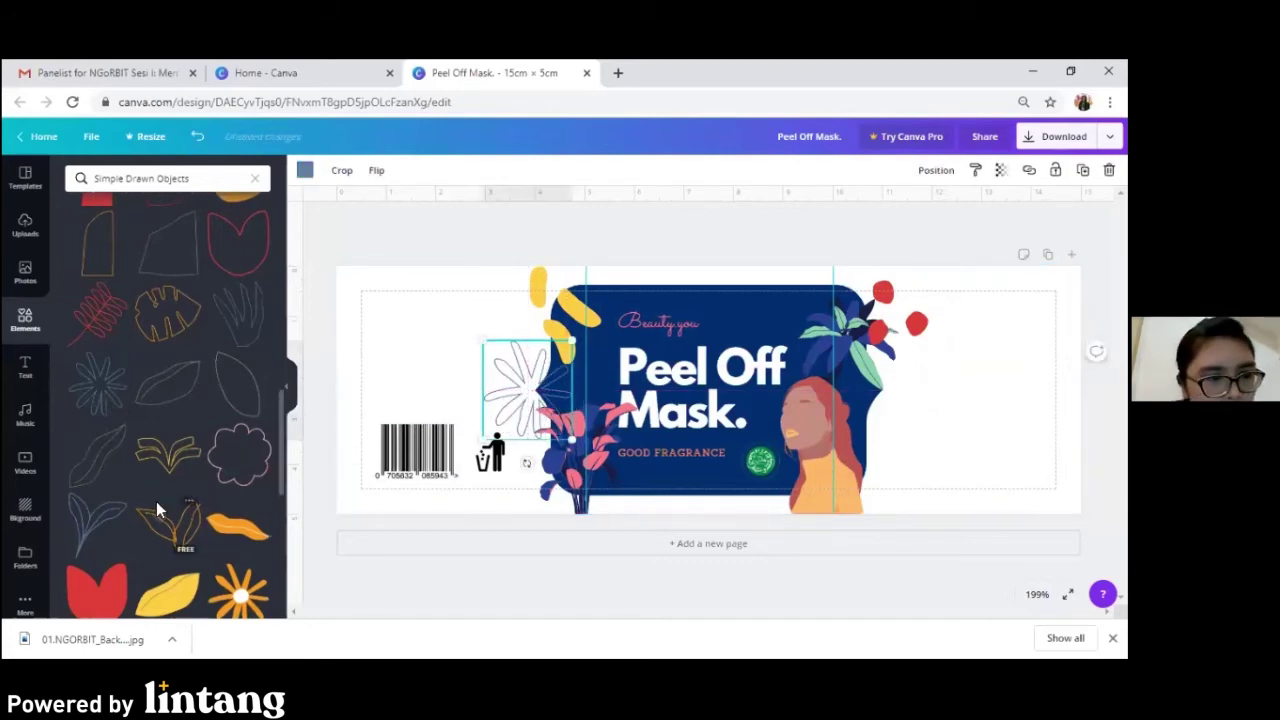
pyautogui.click(100, 522)
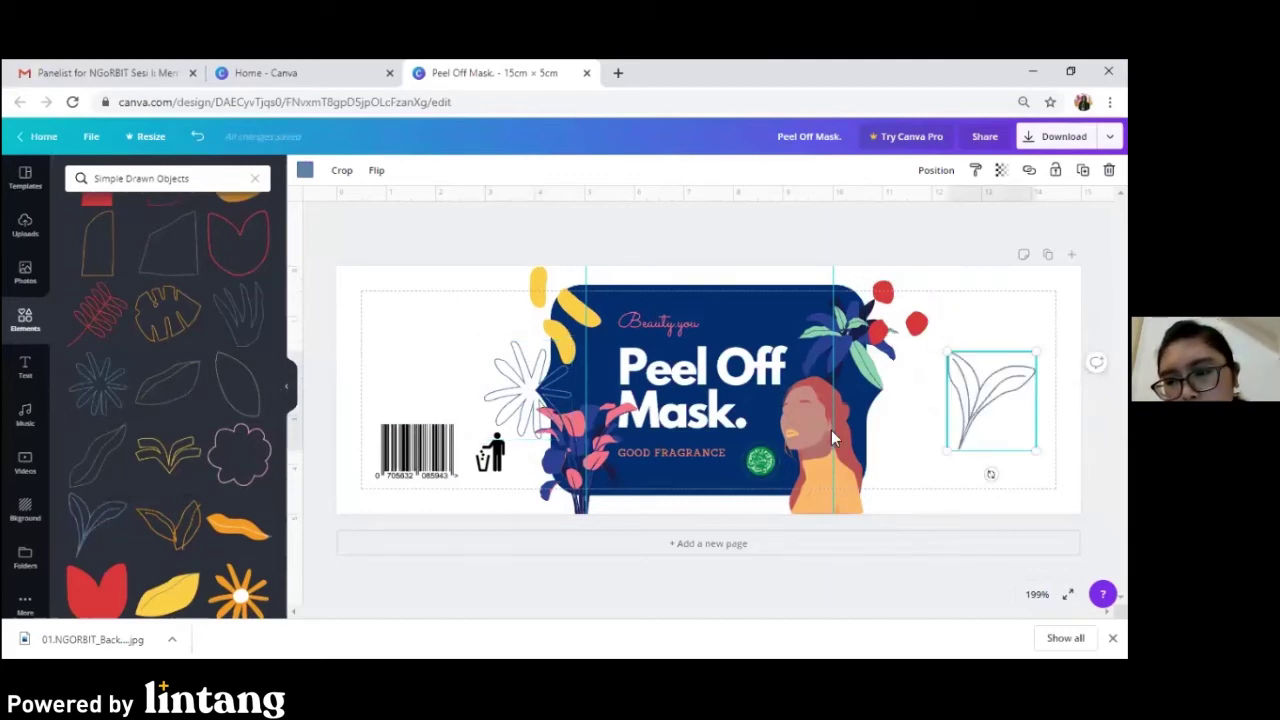
pyautogui.moveTo(1037, 450)
pyautogui.mouseDown()
pyautogui.moveTo(1014, 417)
pyautogui.moveTo(1038, 452)
pyautogui.mouseUp()
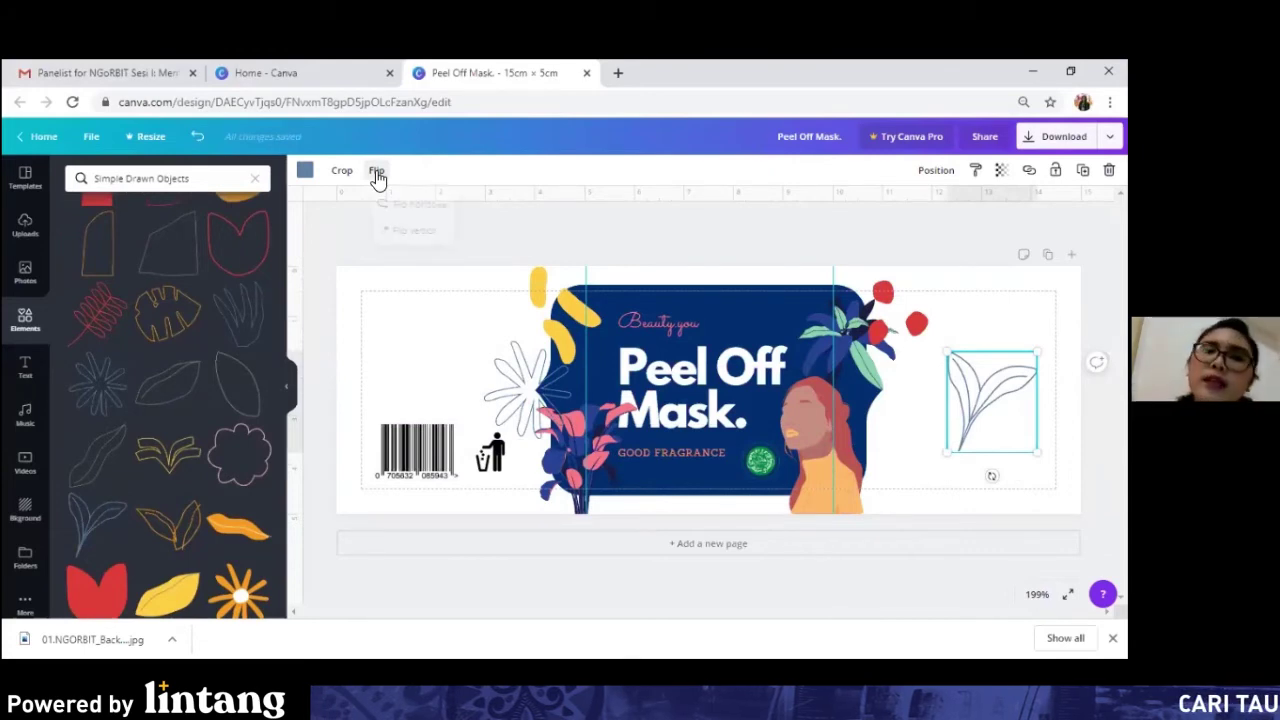
# Flip the outlined leaf sprig horizontally and move it up so that it overhangs the page's right edge.
pyautogui.click(377, 172)
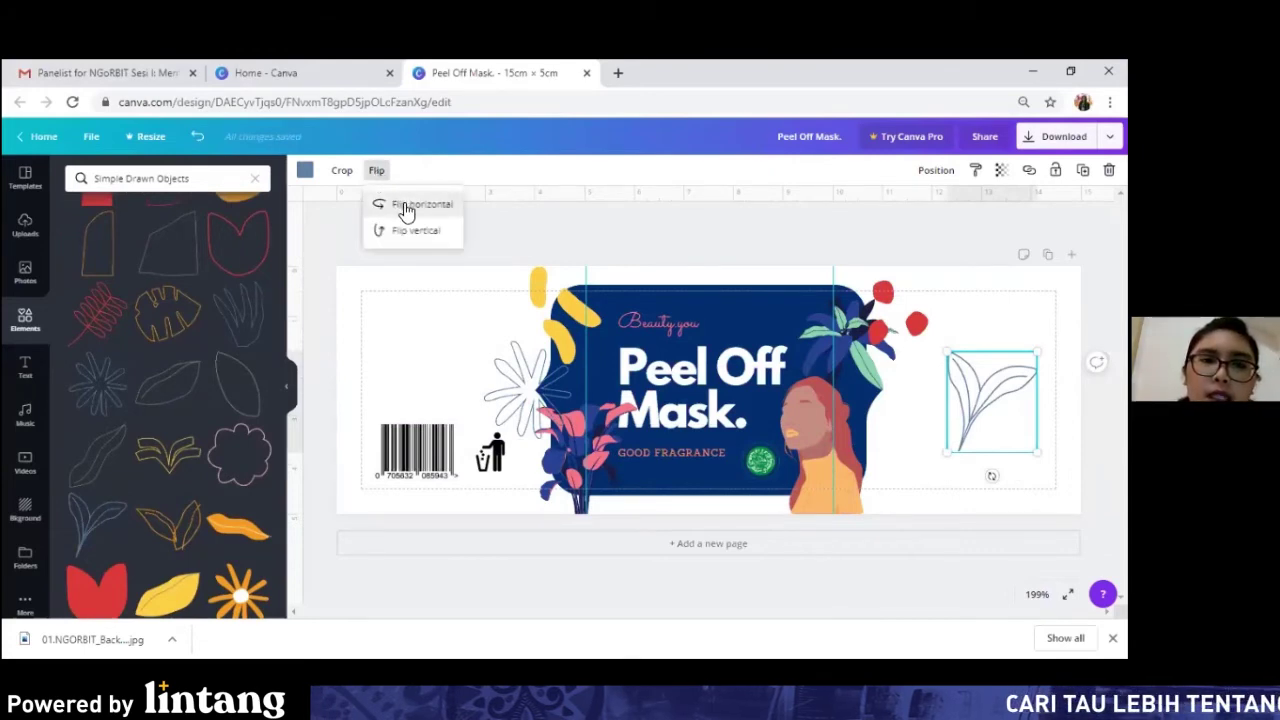
pyautogui.click(406, 205)
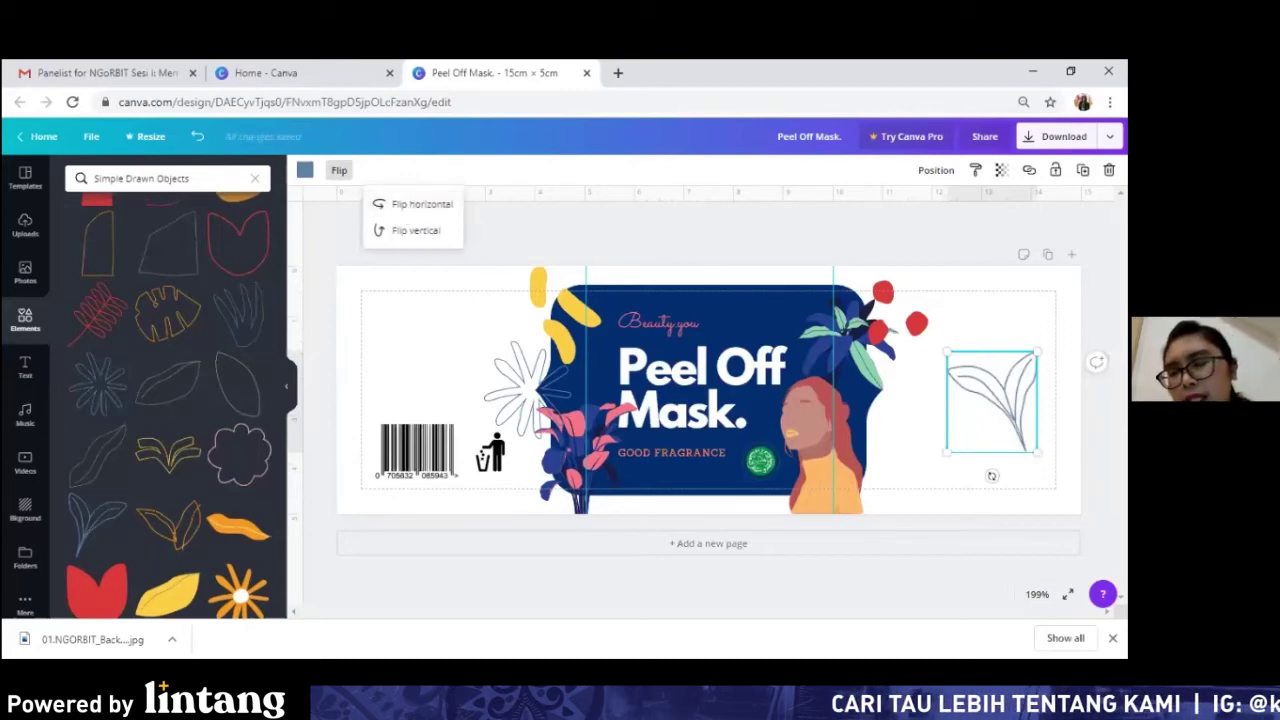
pyautogui.press('Escape')
pyautogui.moveTo(992, 402)
pyautogui.mouseDown()
pyautogui.moveTo(1035, 309)
pyautogui.moveTo(1054, 314)
pyautogui.moveTo(1055, 330)
pyautogui.mouseUp()
pyautogui.press('Escape')
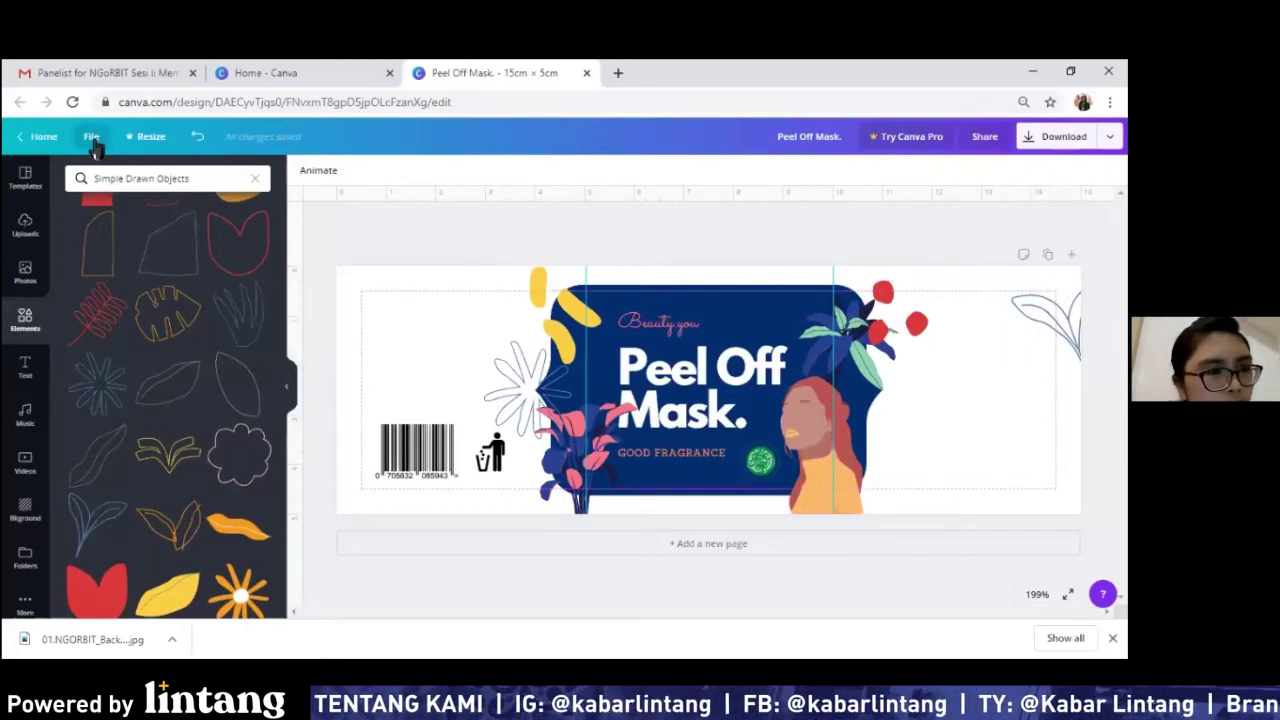
# Show the print bleed around the page and nudge the outlined leaf sprig slightly upward.
pyautogui.click(91, 136)
pyautogui.click(150, 340)
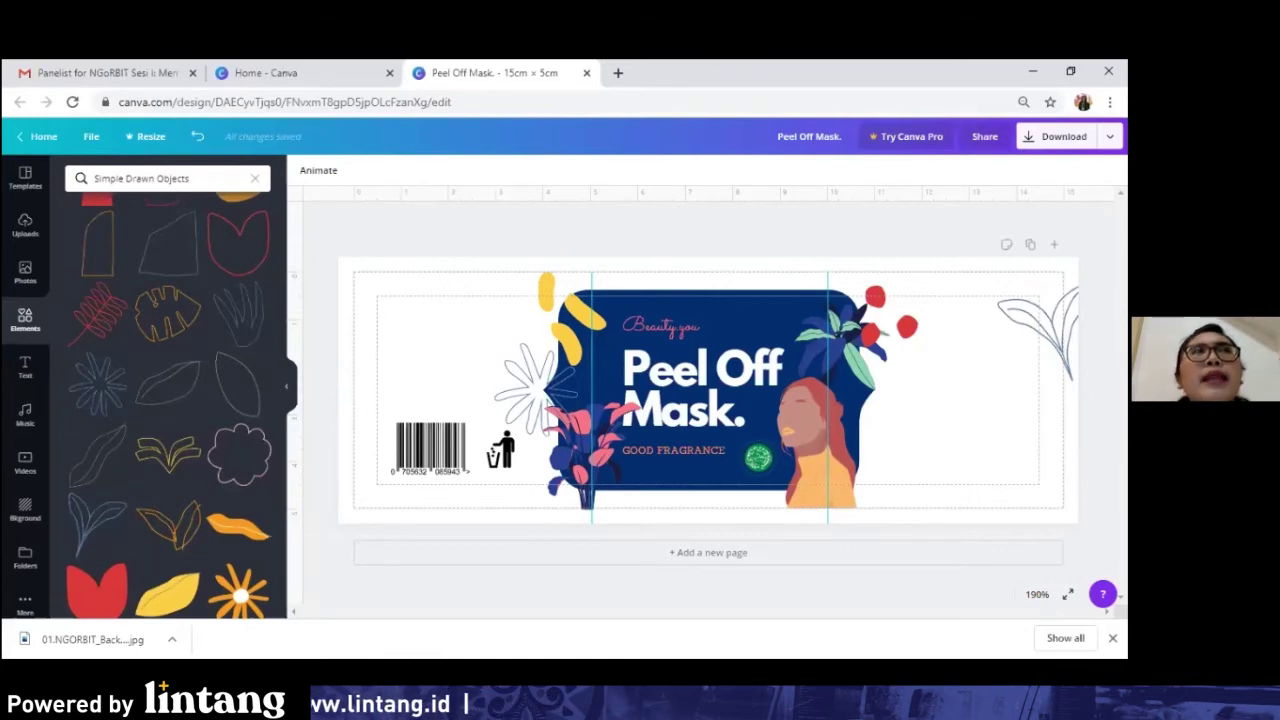
pyautogui.moveTo(1040, 333); pyautogui.dragTo(1040, 326)
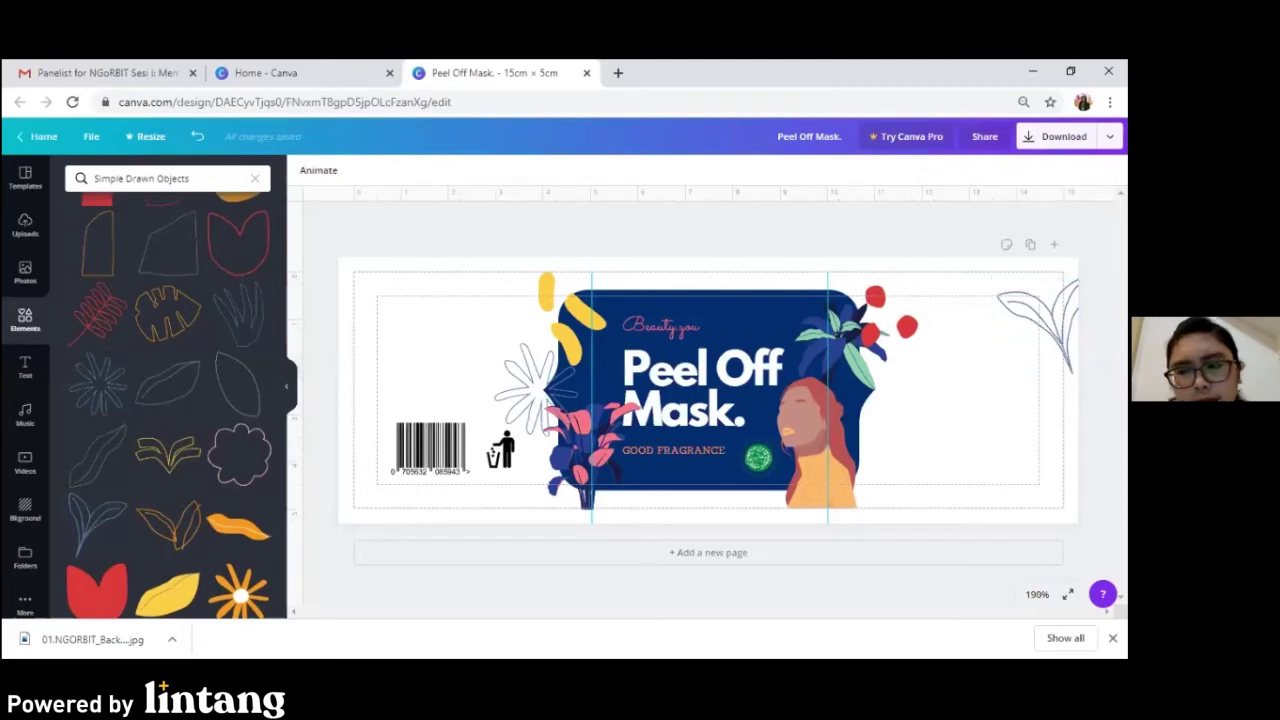
pyautogui.click(428, 453)
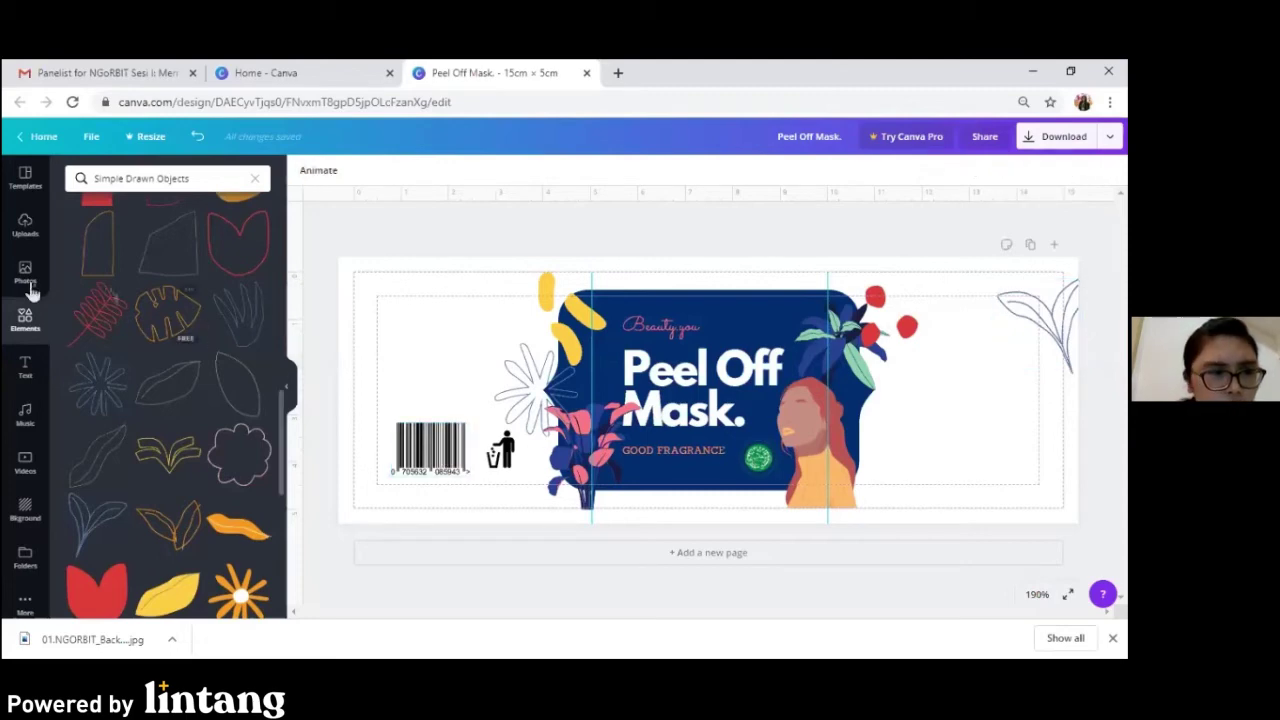
# Add a body text box in the blank area right of the navy shape, clear its placeholder and shift the red dots up and left.
pyautogui.click(24, 368)
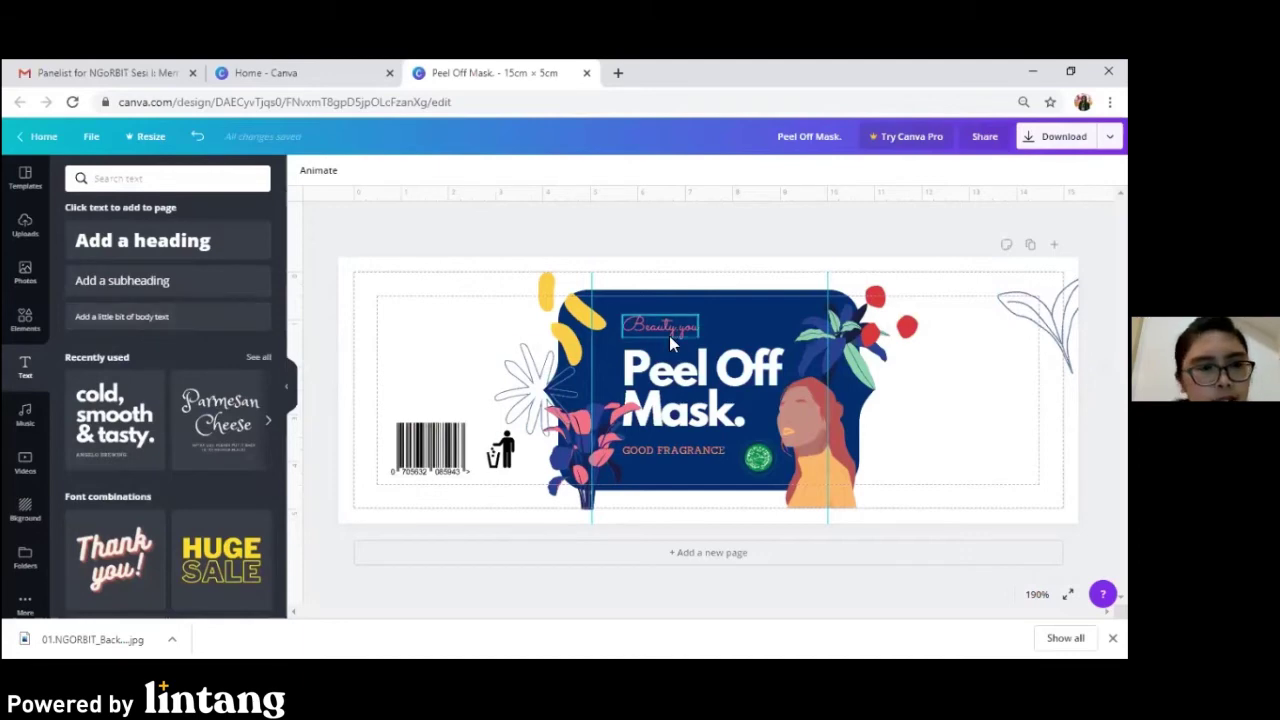
pyautogui.click(131, 317)
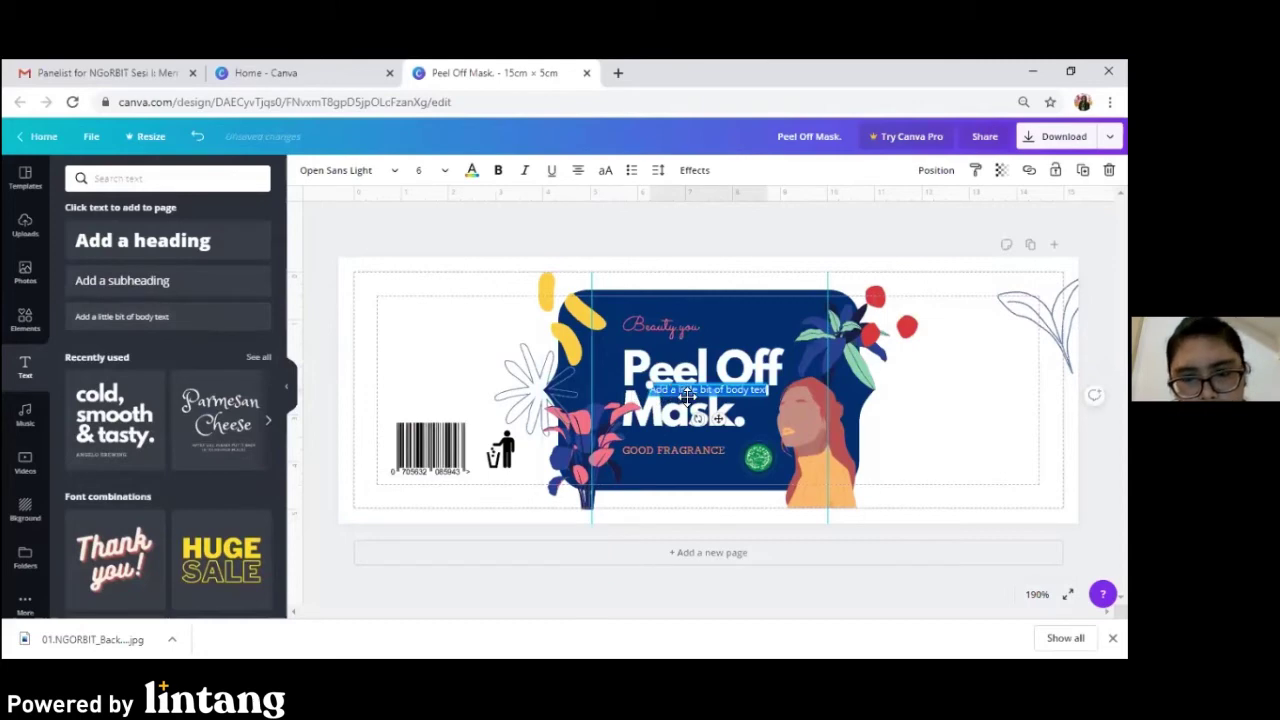
pyautogui.moveTo(694, 396); pyautogui.dragTo(1020, 331)
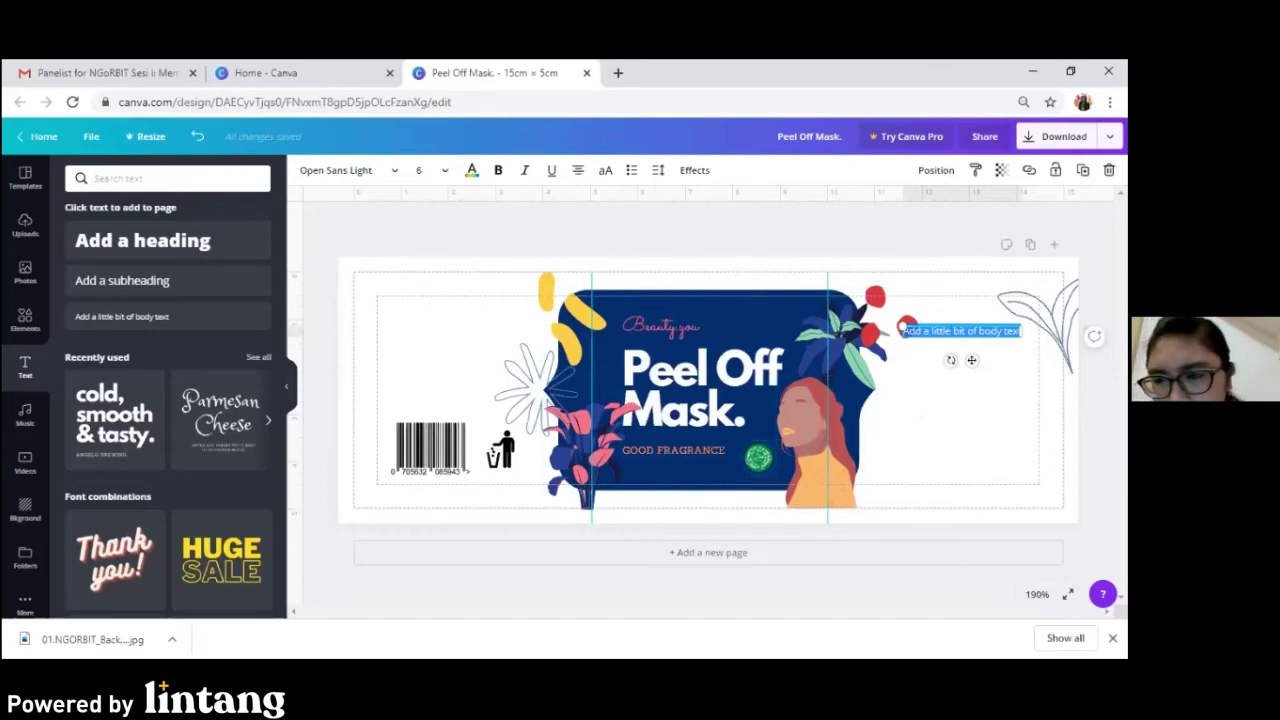
pyautogui.moveTo(960, 331); pyautogui.dragTo(900, 316)
pyautogui.click(951, 340)
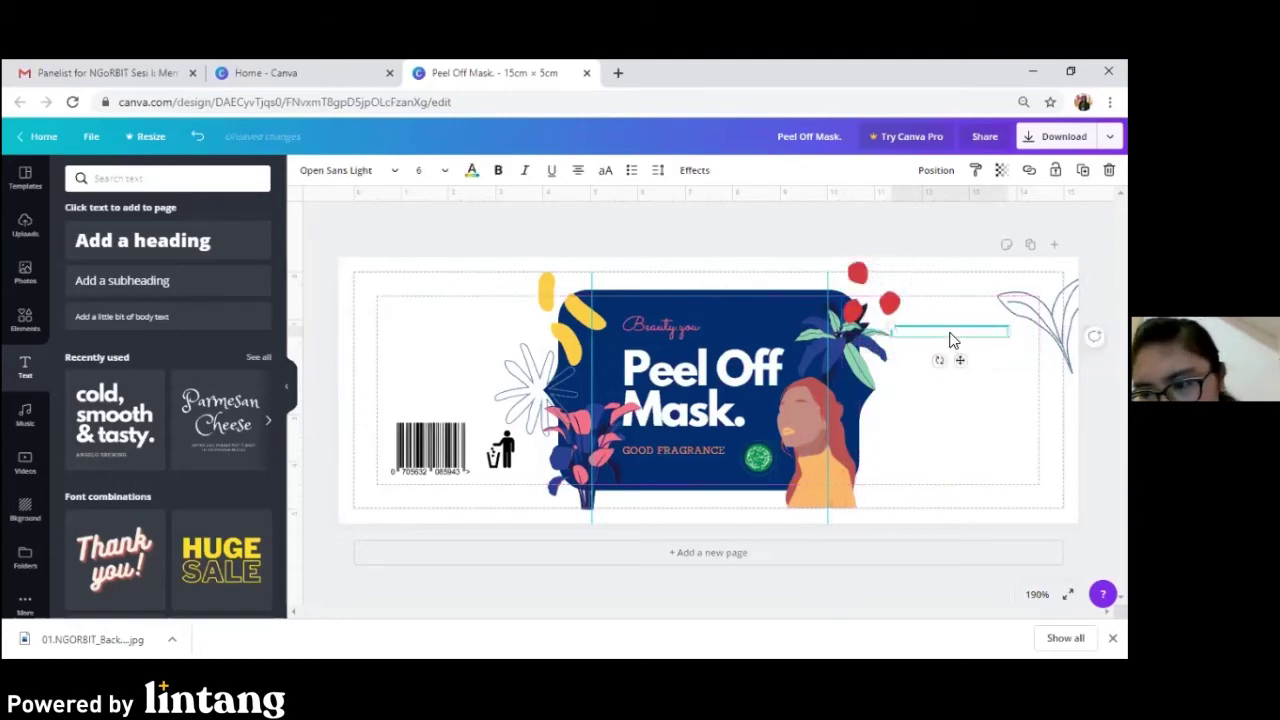
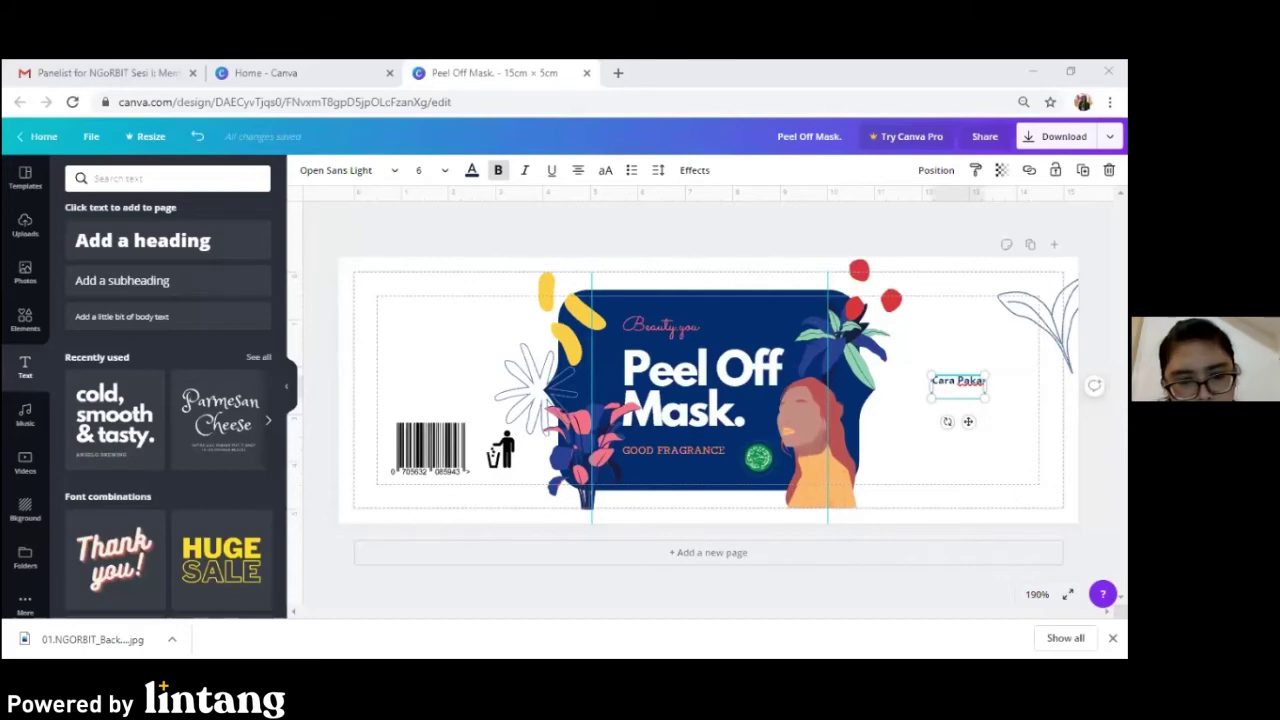
# Add a non-bold Lorem ipsum paragraph under the "Cara Pakai" heading and scale the text box down to font size 5.1.
pyautogui.click(959, 385)
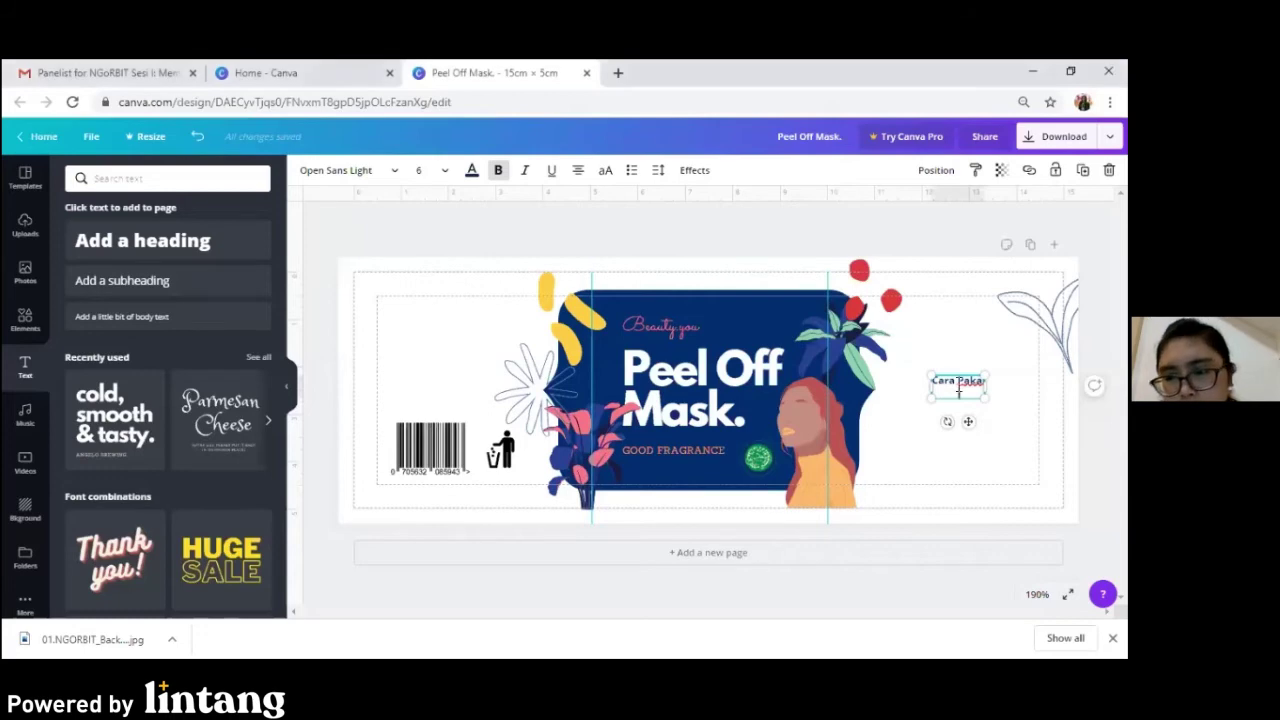
pyautogui.moveTo(930, 398); pyautogui.dragTo(895, 414)
pyautogui.hotkey('ctrl', 'z')
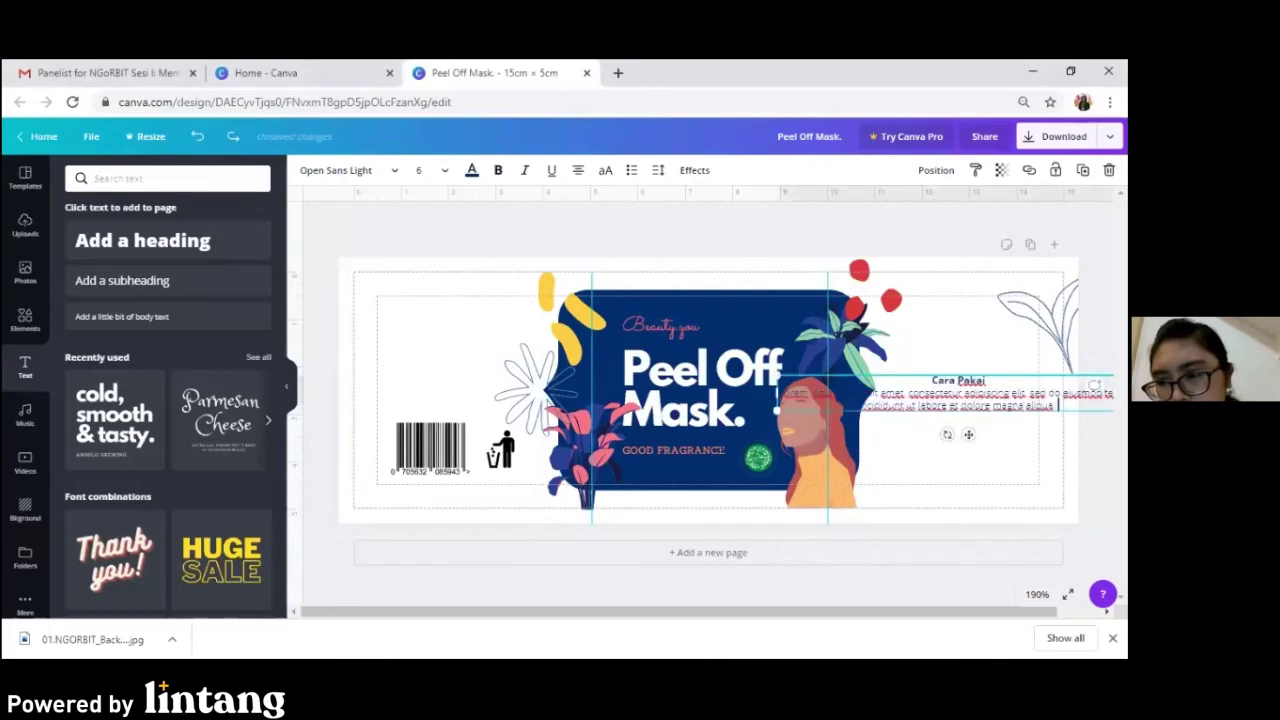
pyautogui.moveTo(779, 398); pyautogui.dragTo(701, 375)
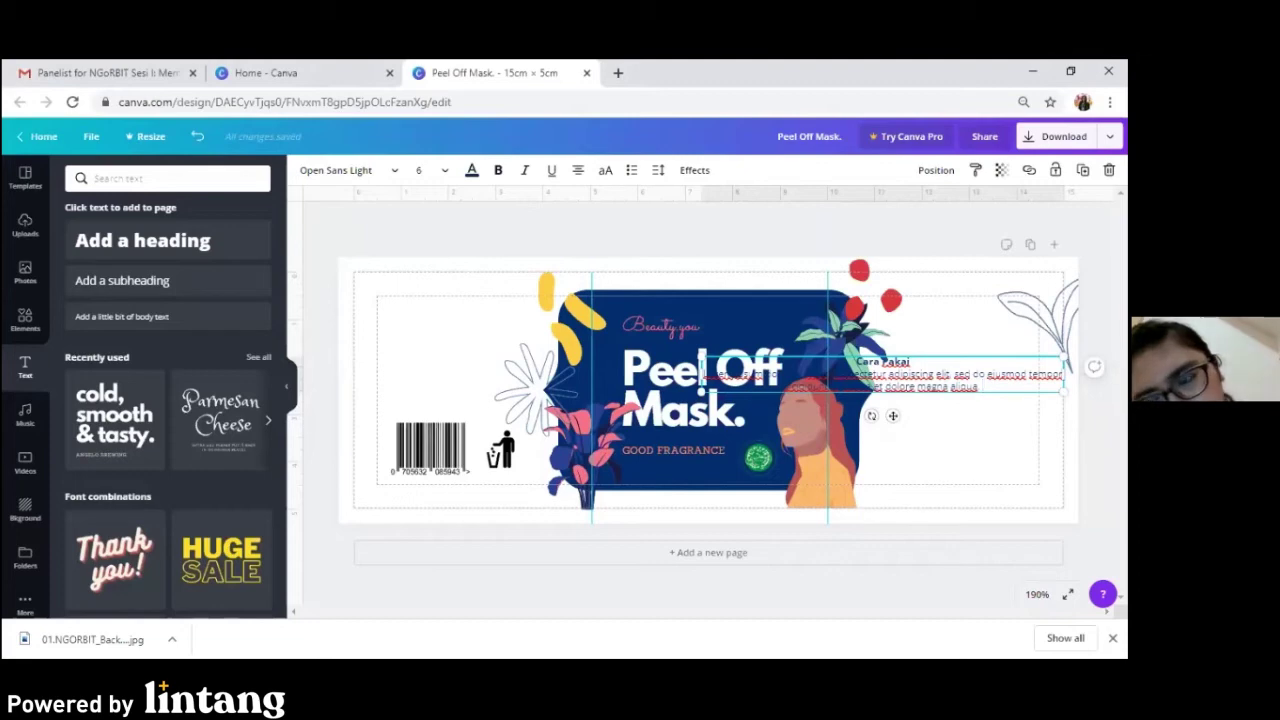
pyautogui.moveTo(702, 392); pyautogui.dragTo(732, 407)
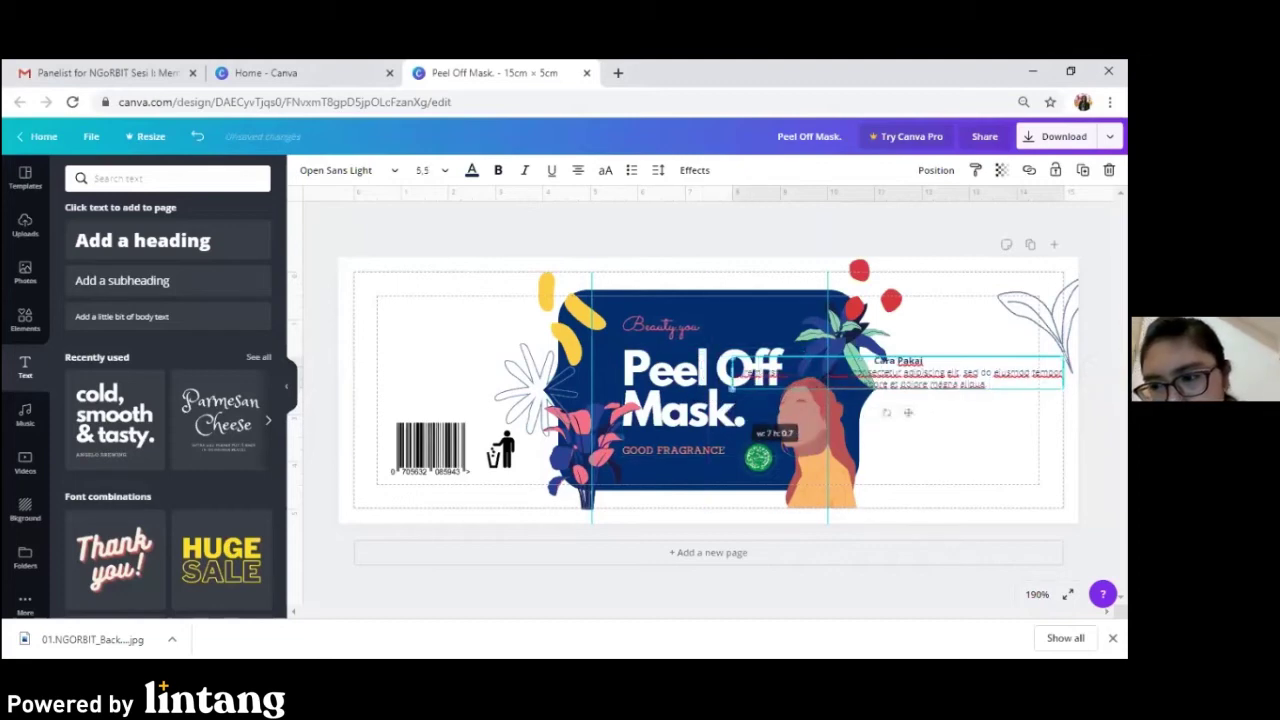
pyautogui.moveTo(988, 384); pyautogui.dragTo(932, 384)
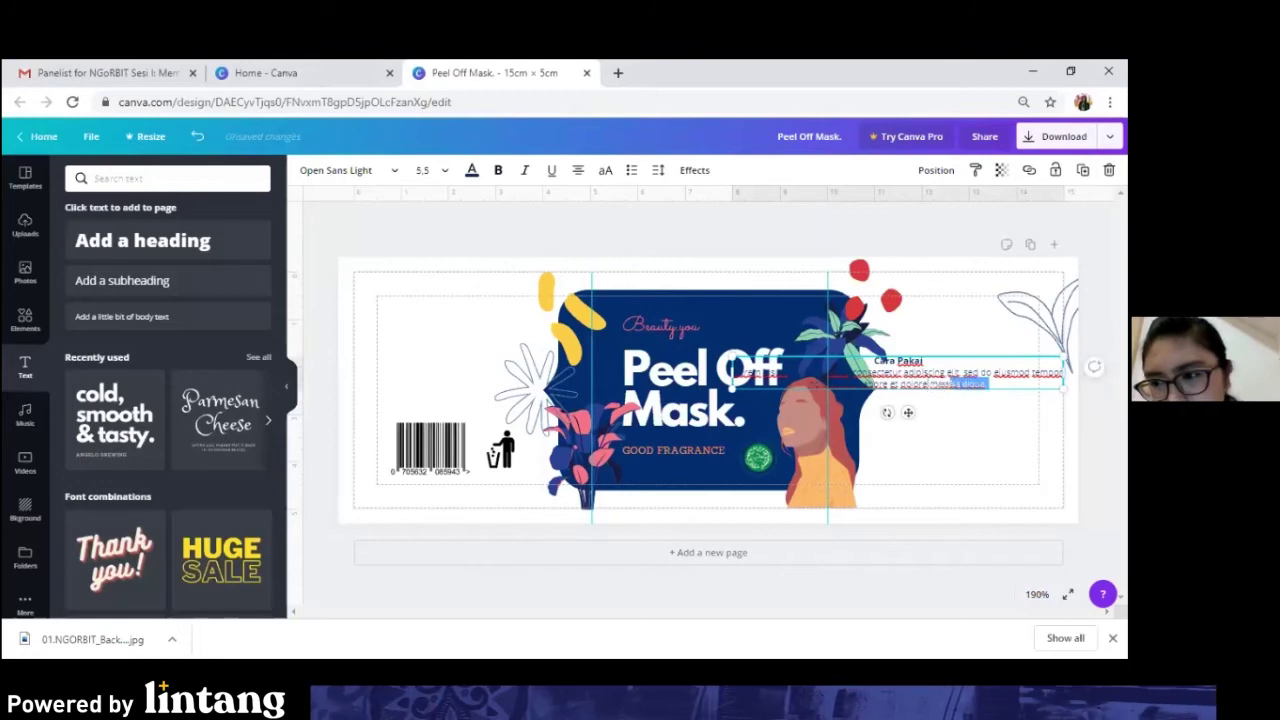
pyautogui.moveTo(1063, 388)
pyautogui.mouseDown()
pyautogui.moveTo(1032, 402)
pyautogui.moveTo(1040, 386)
pyautogui.mouseUp()
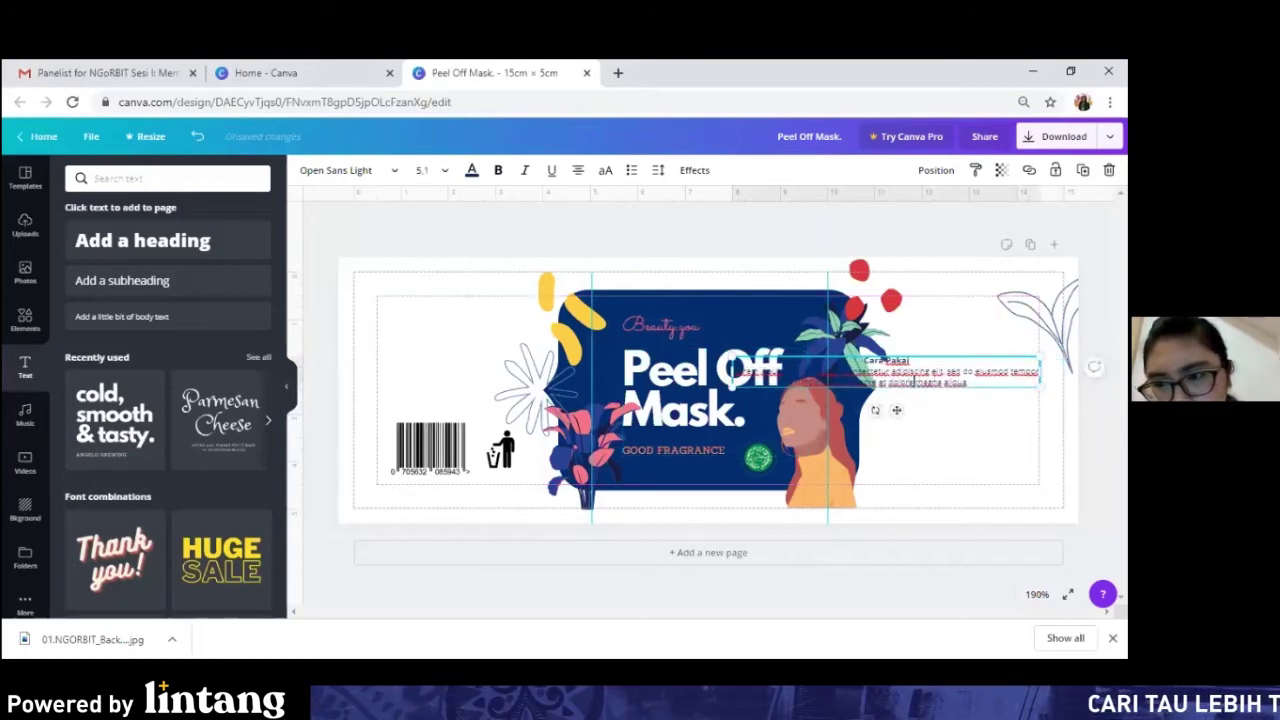
# Break the Lorem ipsum paragraph into separate lines and justify all of the usage text.
pyautogui.click(940, 373)
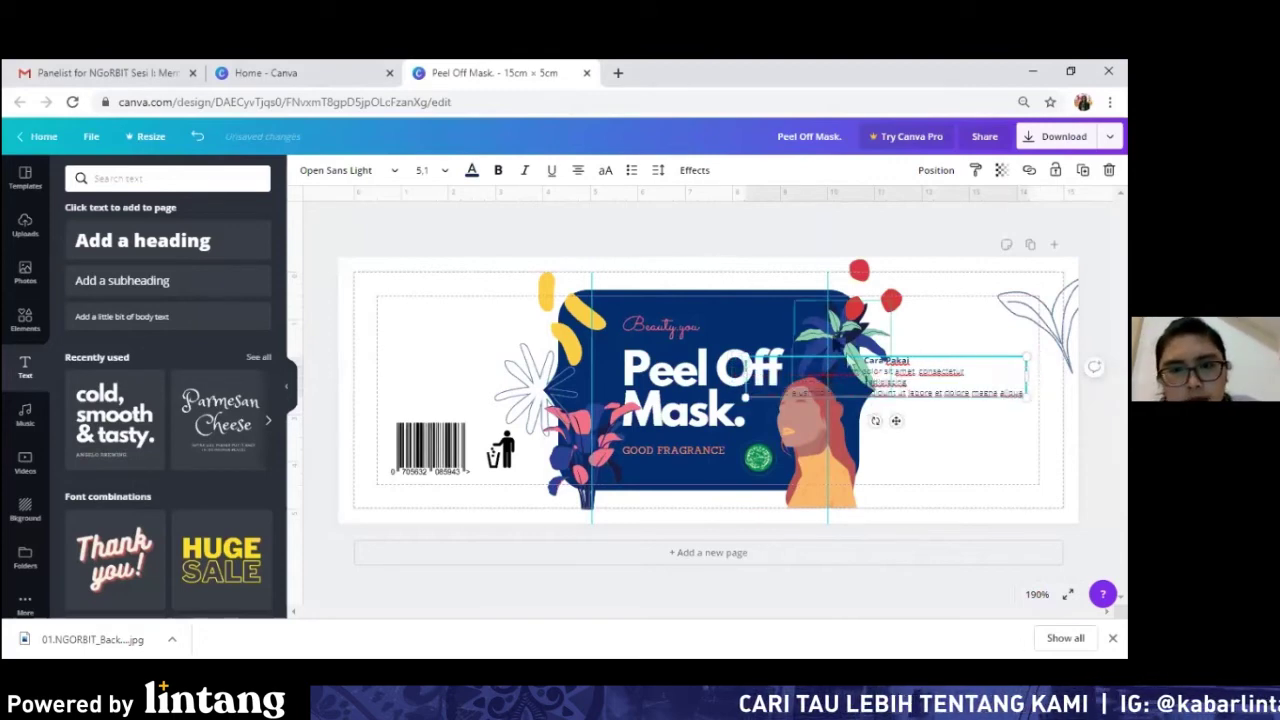
pyautogui.hotkey('ctrl', 'a')
pyautogui.click(580, 172)
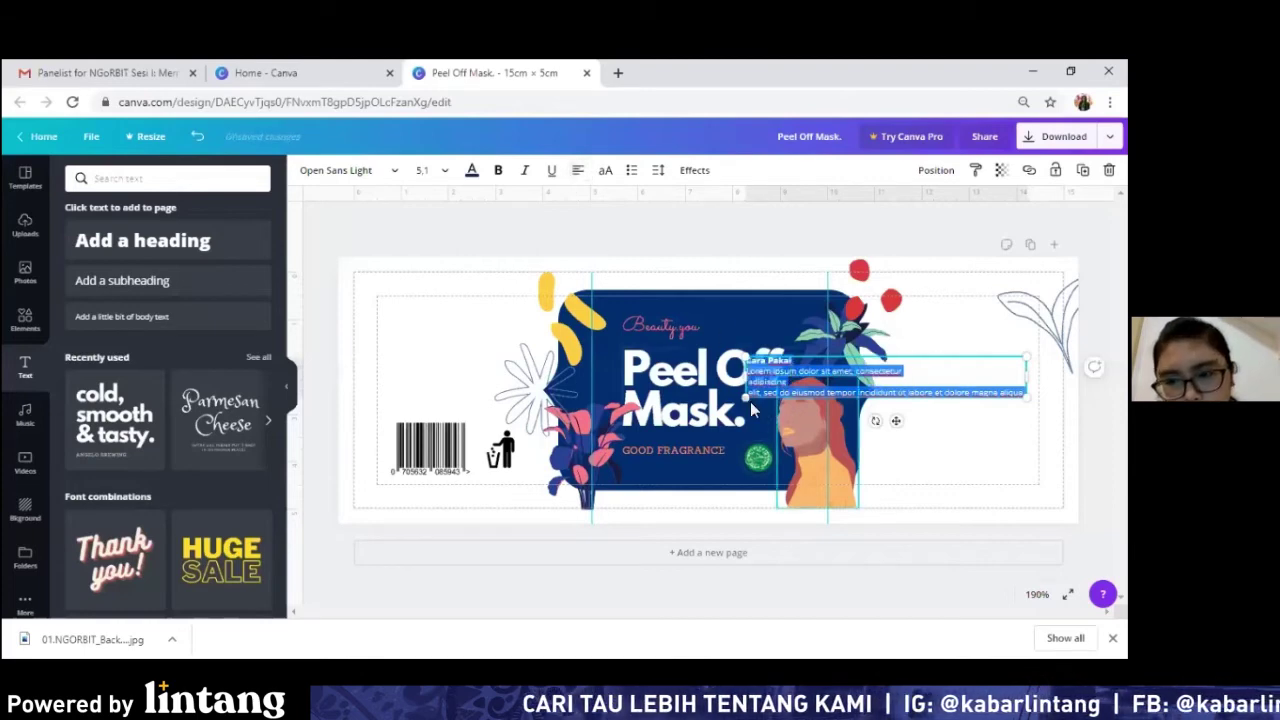
pyautogui.click(578, 174)
pyautogui.click(578, 174)
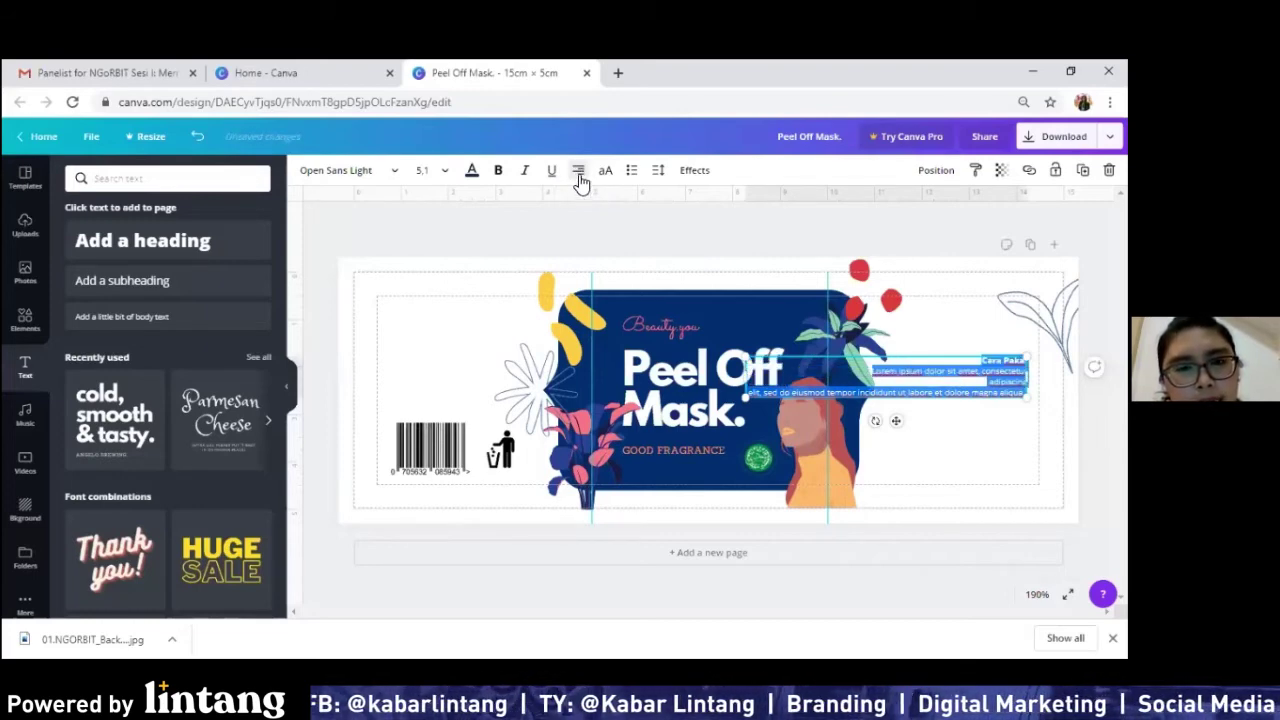
pyautogui.click(579, 177)
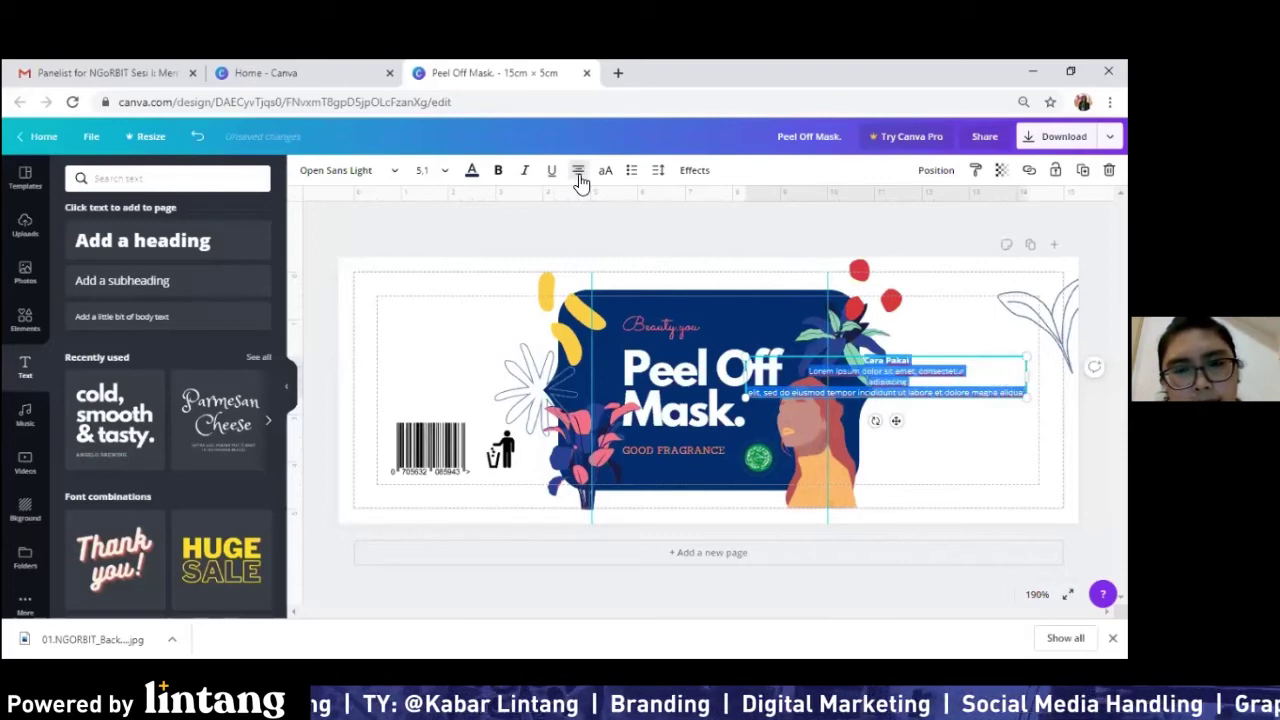
pyautogui.click(579, 177)
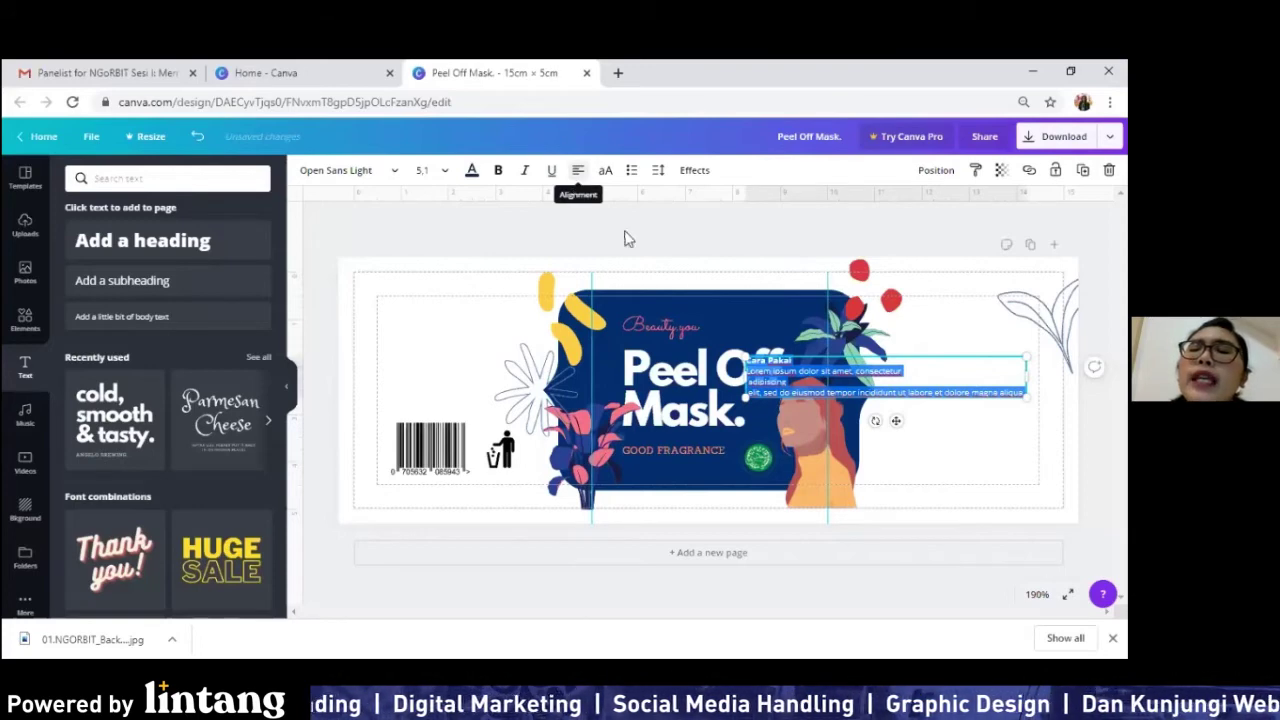
pyautogui.click(579, 172)
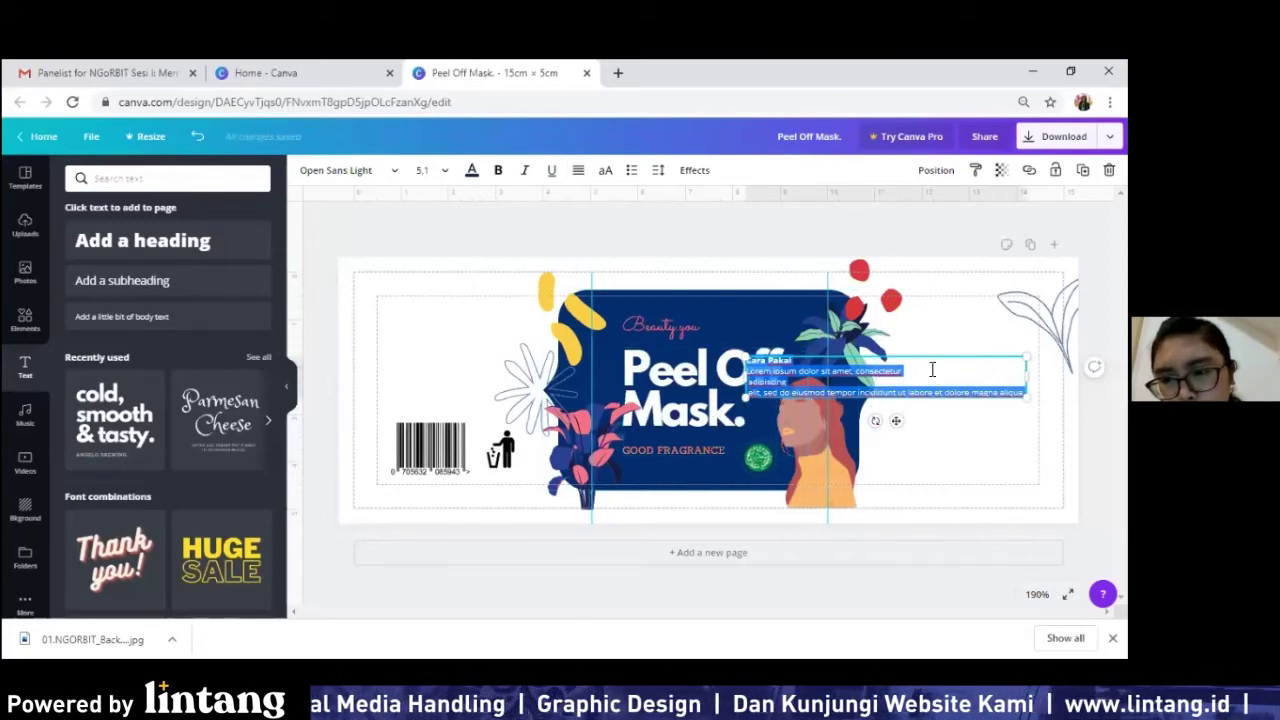
# Fit the usage text into a narrower box in the blank area right of the navy shape and remove its manual line breaks.
pyautogui.click(816, 383)
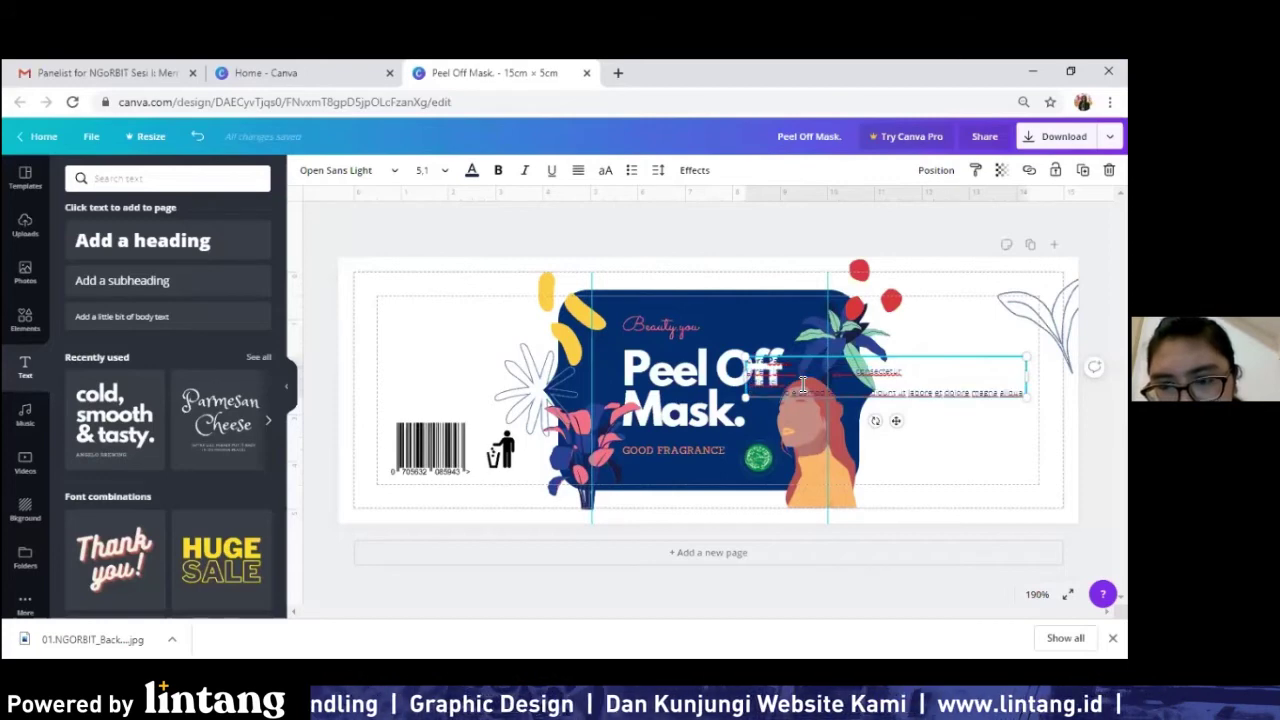
pyautogui.hotkey('ctrl', 'z')
pyautogui.moveTo(892, 408); pyautogui.dragTo(936, 400)
pyautogui.click(936, 401)
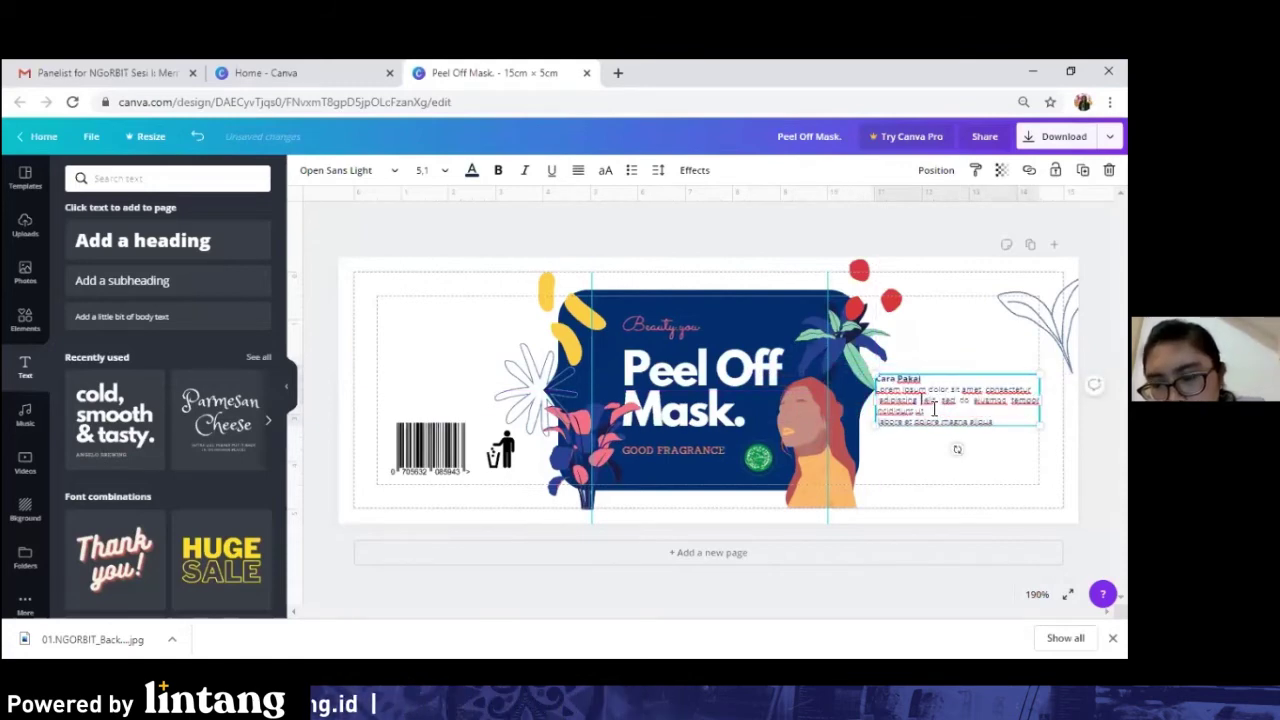
pyautogui.click(934, 410)
pyautogui.press('Delete')
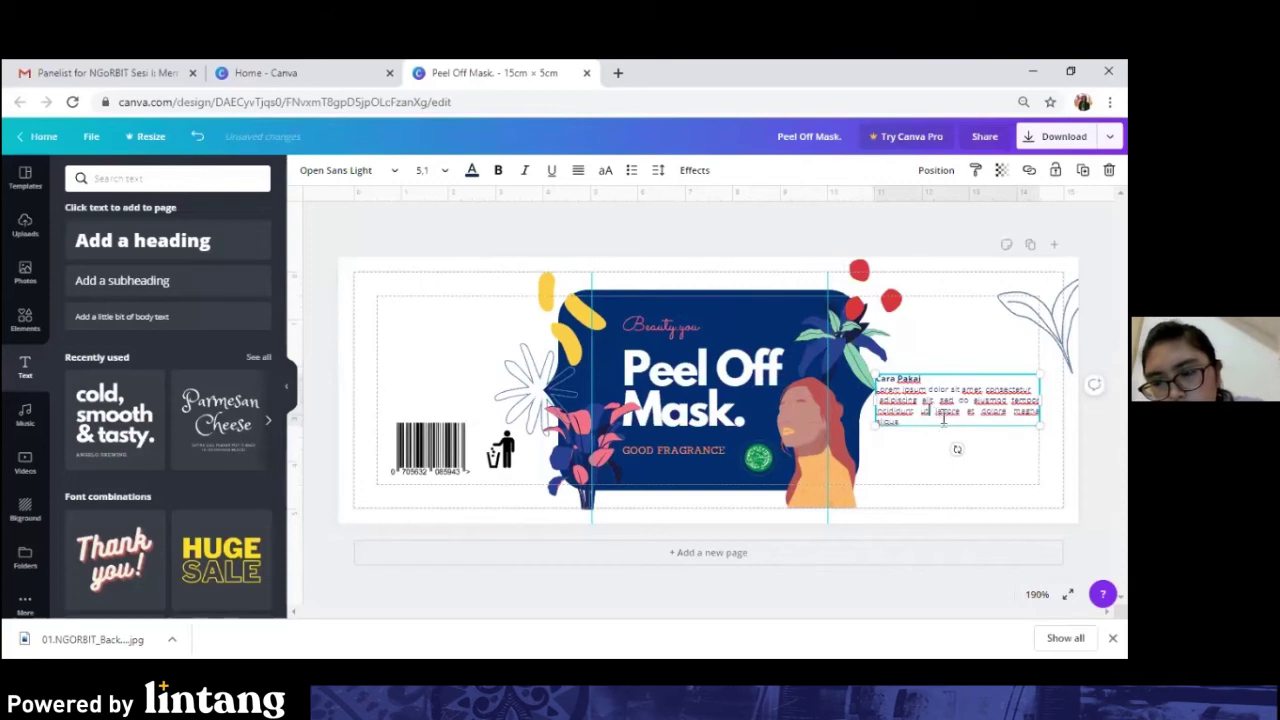
# Centre-align the heading and paragraph of the usage text and move its box slightly down and left.
pyautogui.moveTo(903, 421); pyautogui.dragTo(870, 377)
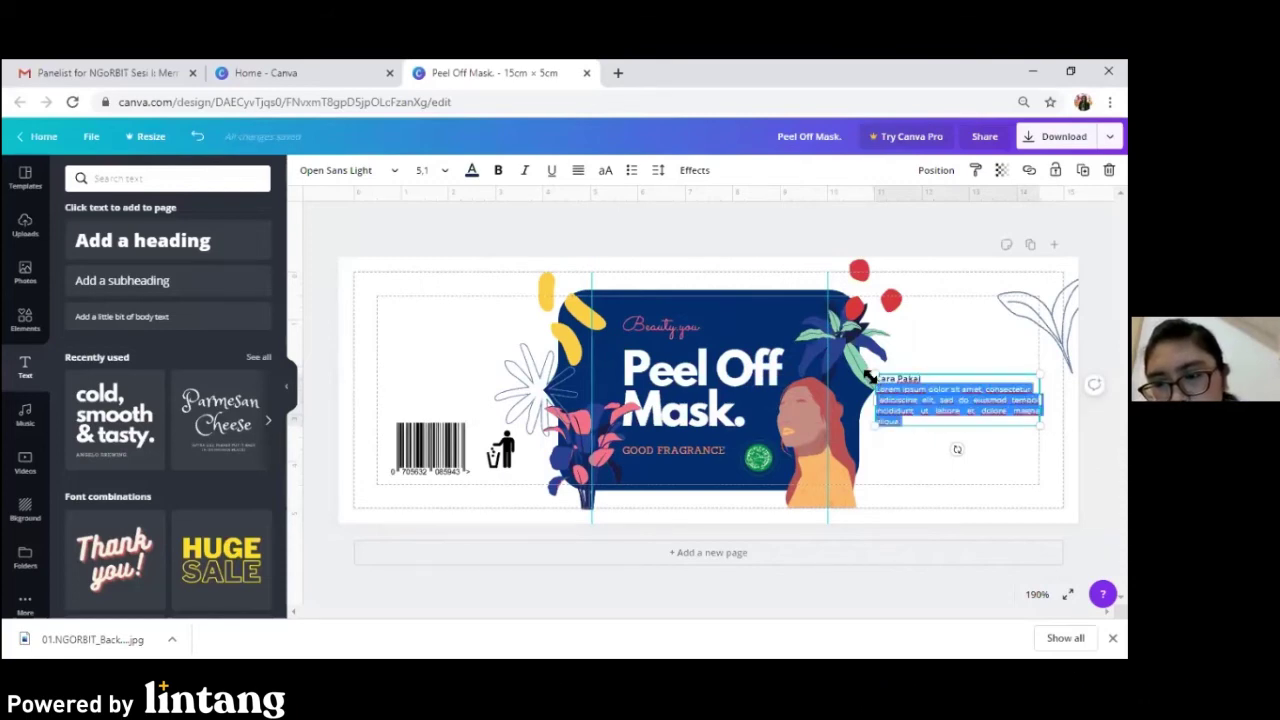
pyautogui.moveTo(1041, 421); pyautogui.dragTo(547, 155)
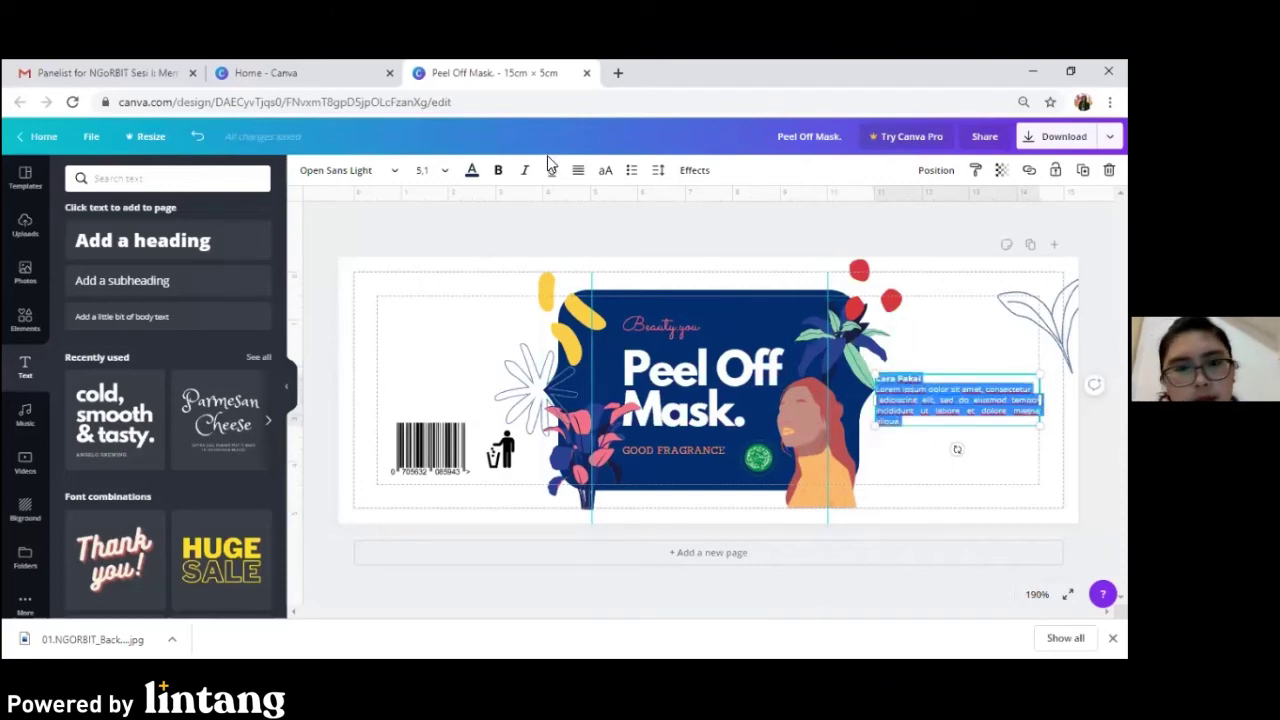
pyautogui.click(577, 171)
pyautogui.click(577, 171)
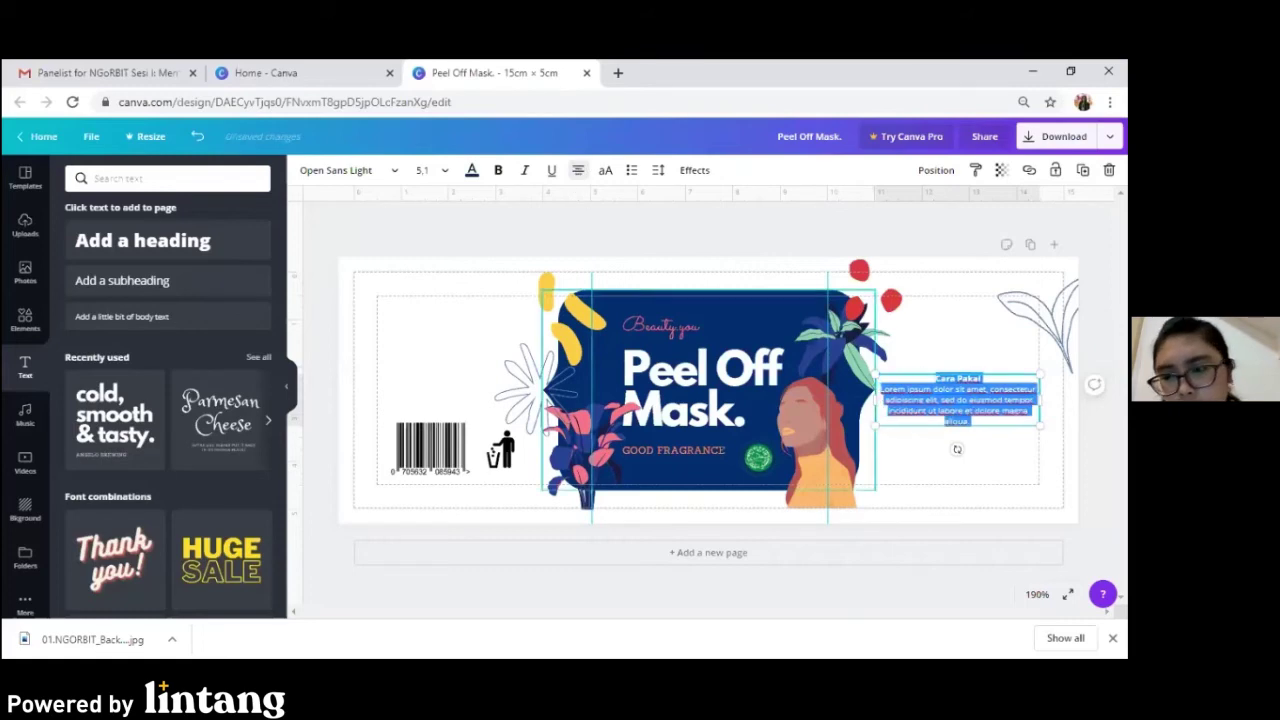
pyautogui.moveTo(957, 449); pyautogui.dragTo(952, 460)
pyautogui.click(987, 410)
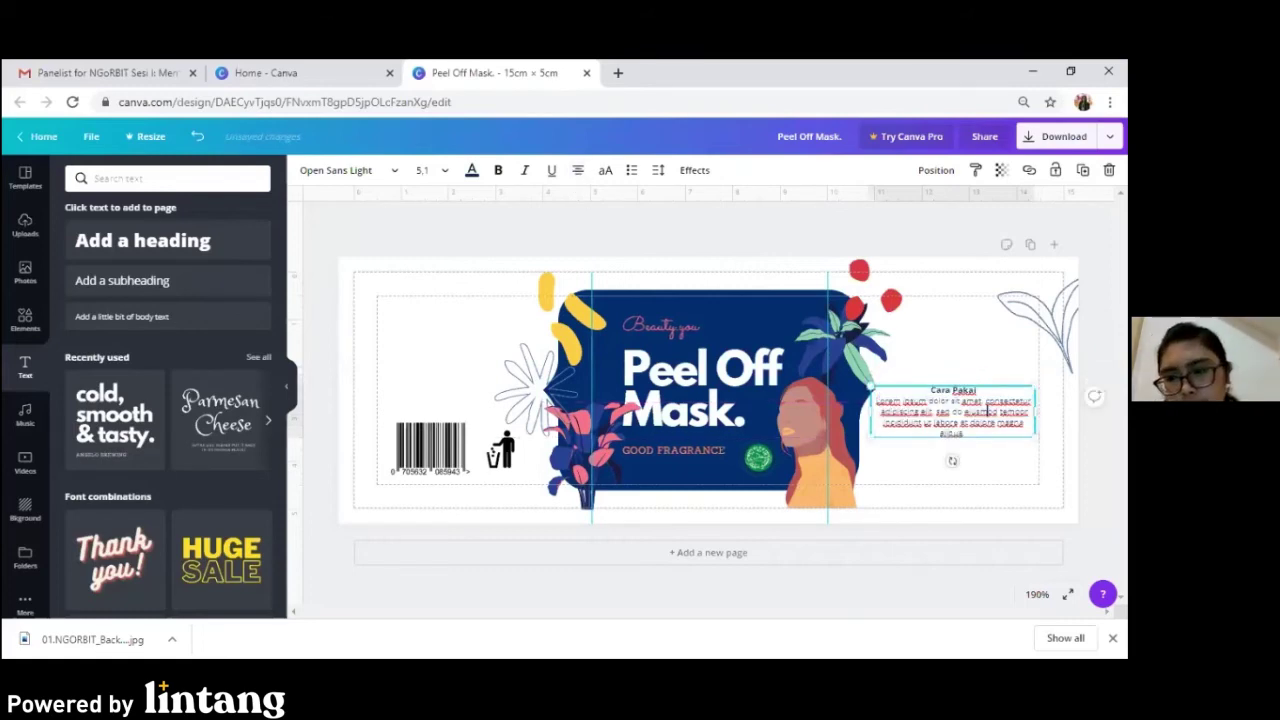
pyautogui.press('Escape')
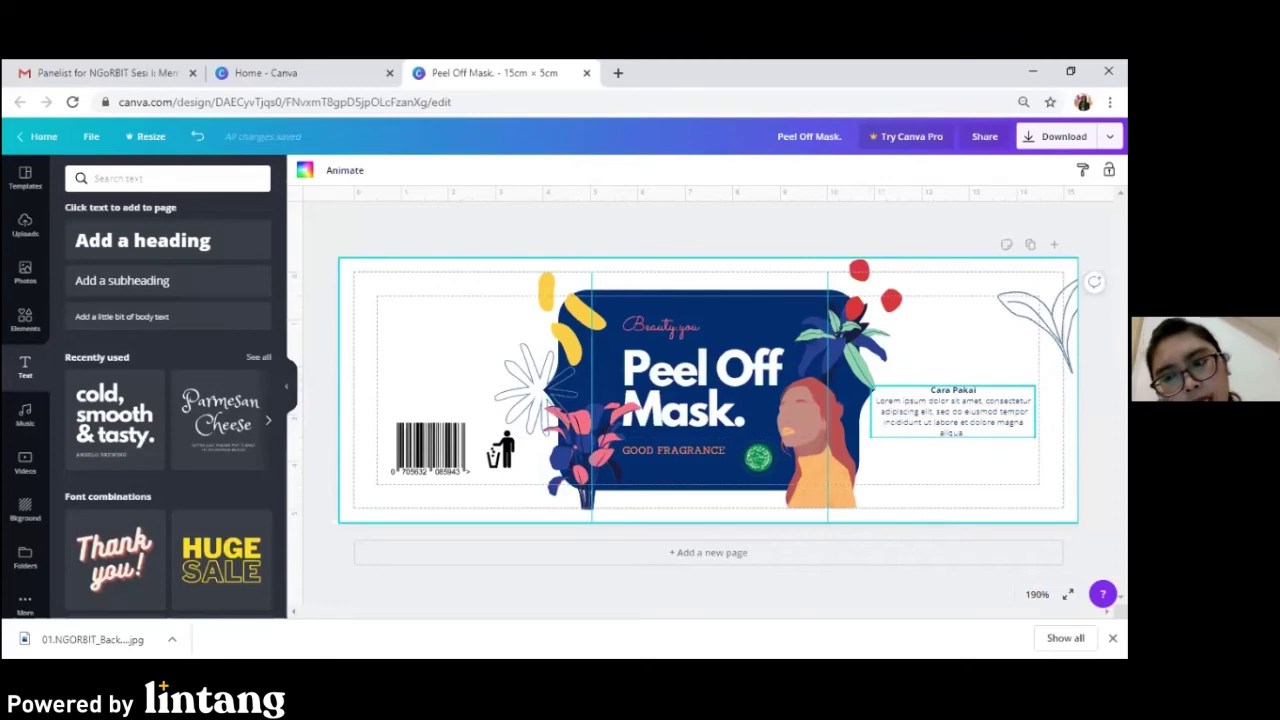
# Set the font size of the Lorem ipsum paragraph under "Cara Pakai" to 4.
pyautogui.click(965, 418)
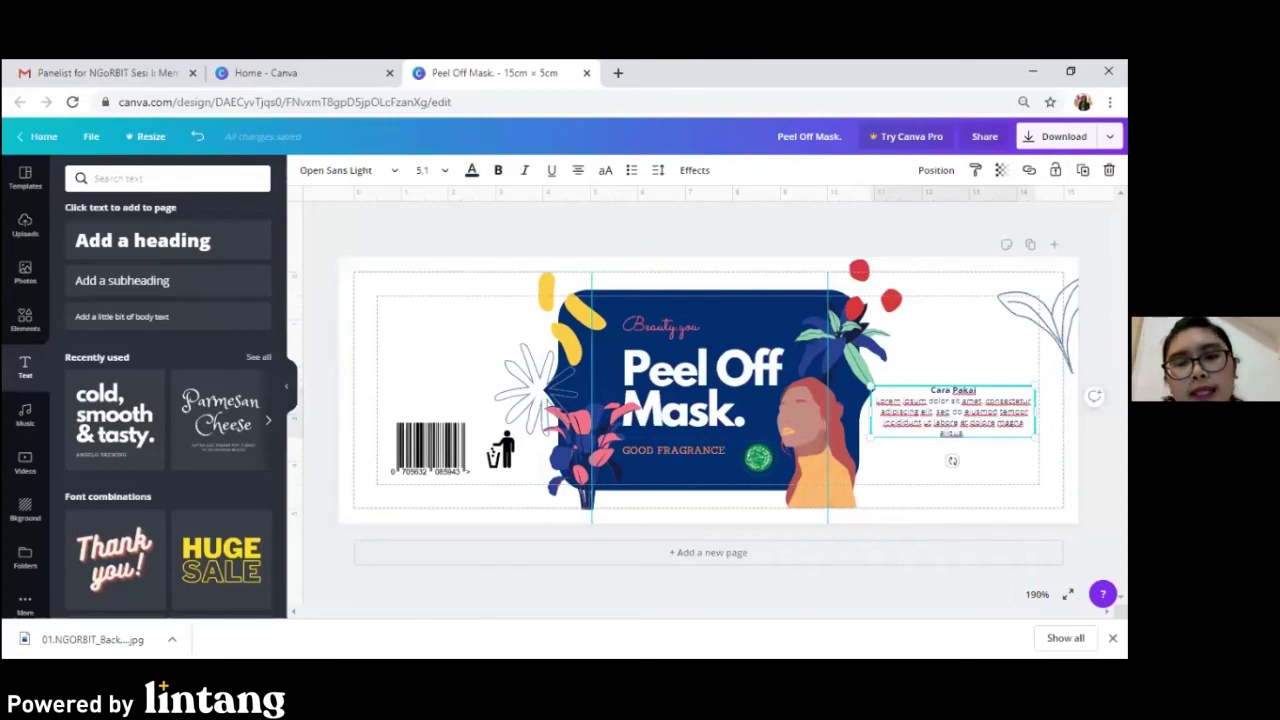
pyautogui.moveTo(965, 421); pyautogui.dragTo(876, 403)
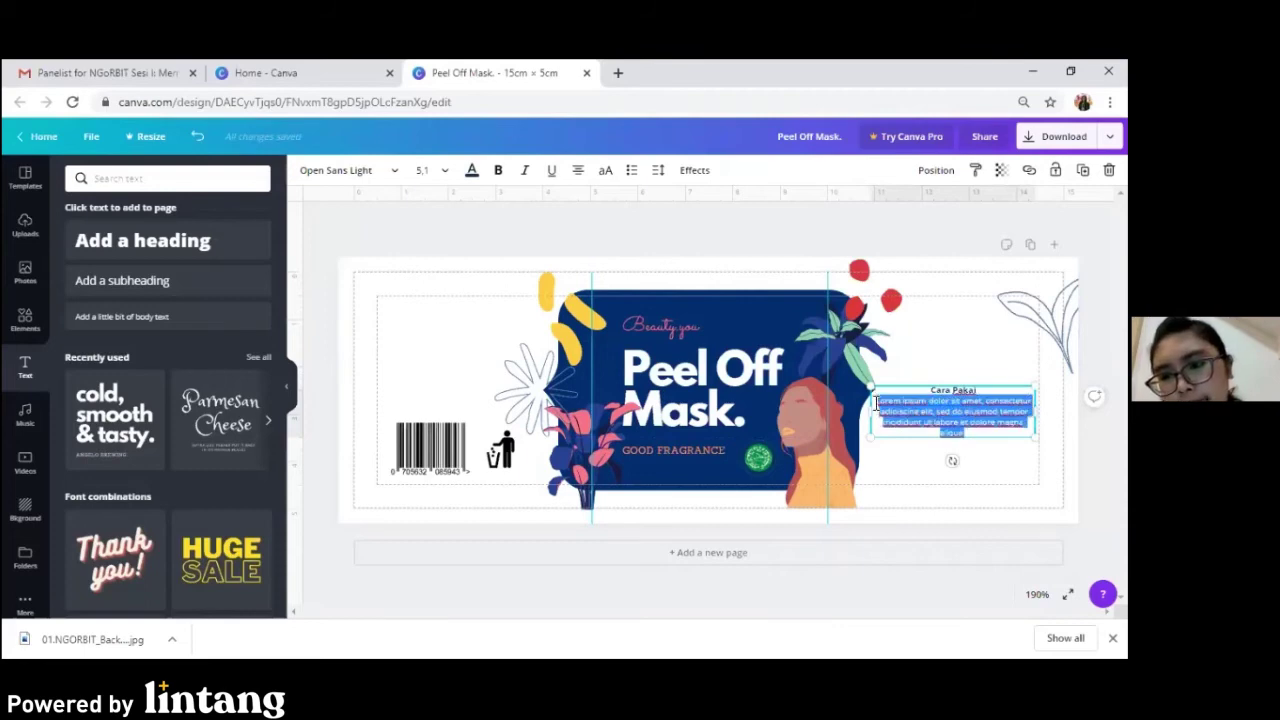
pyautogui.click(437, 172)
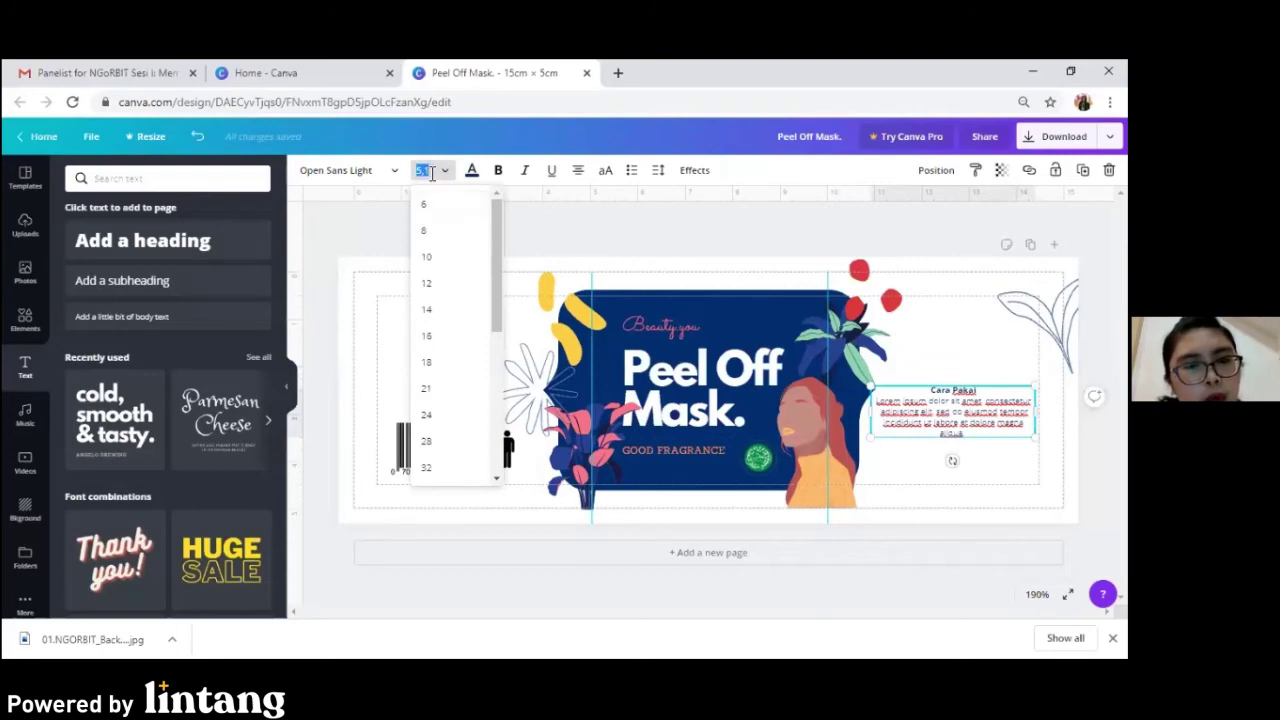
pyautogui.click(431, 170)
pyautogui.click(431, 170)
pyautogui.click(432, 171)
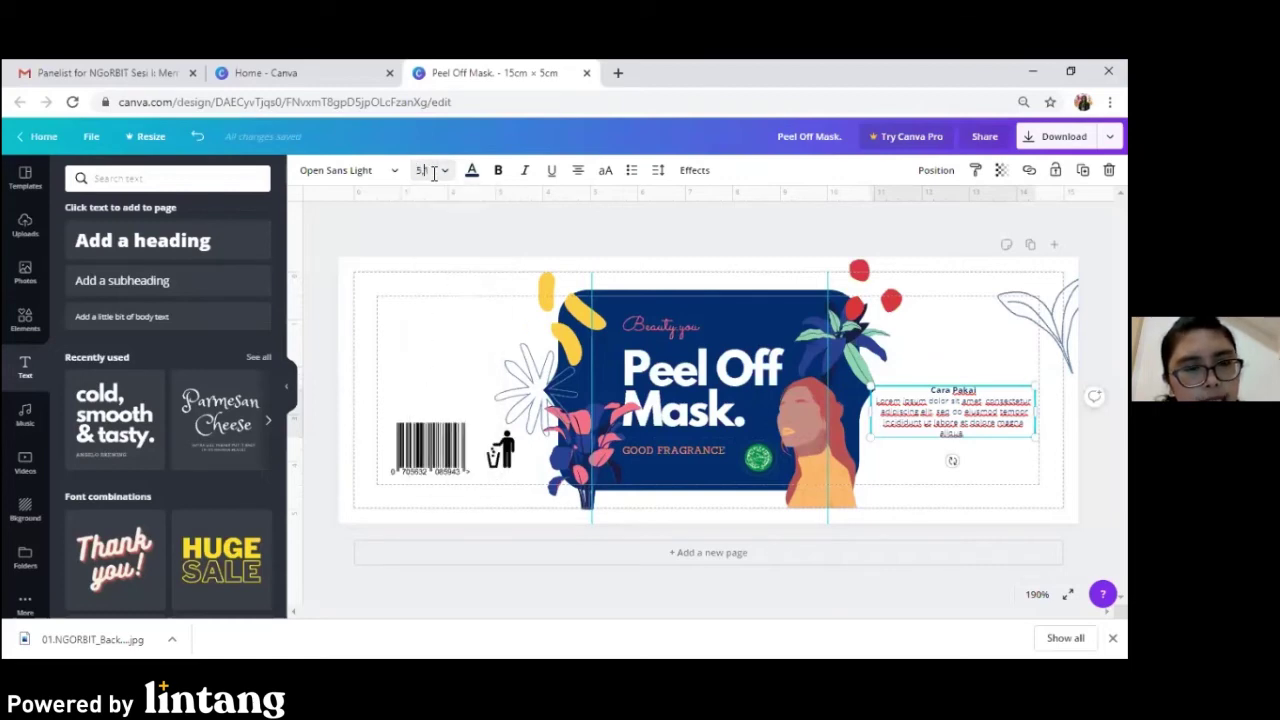
pyautogui.click(432, 171)
pyautogui.press('BackSpace')
pyautogui.write('4')
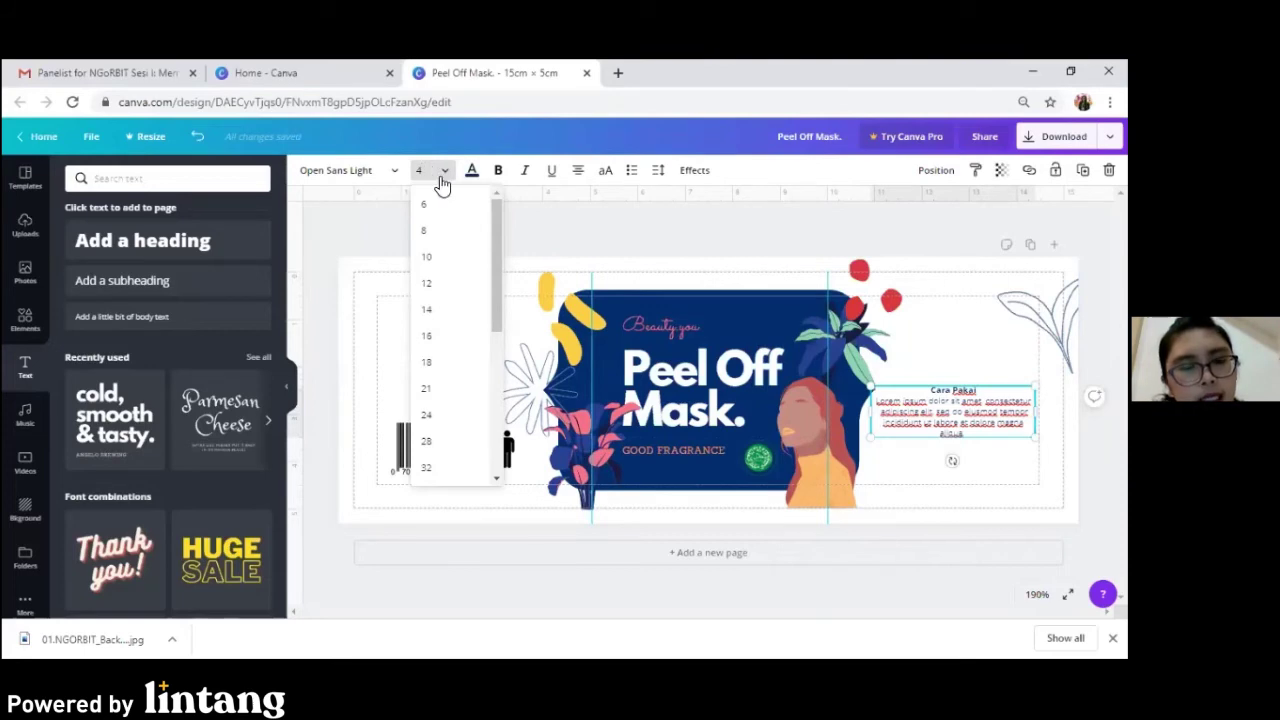
pyautogui.press('Return')
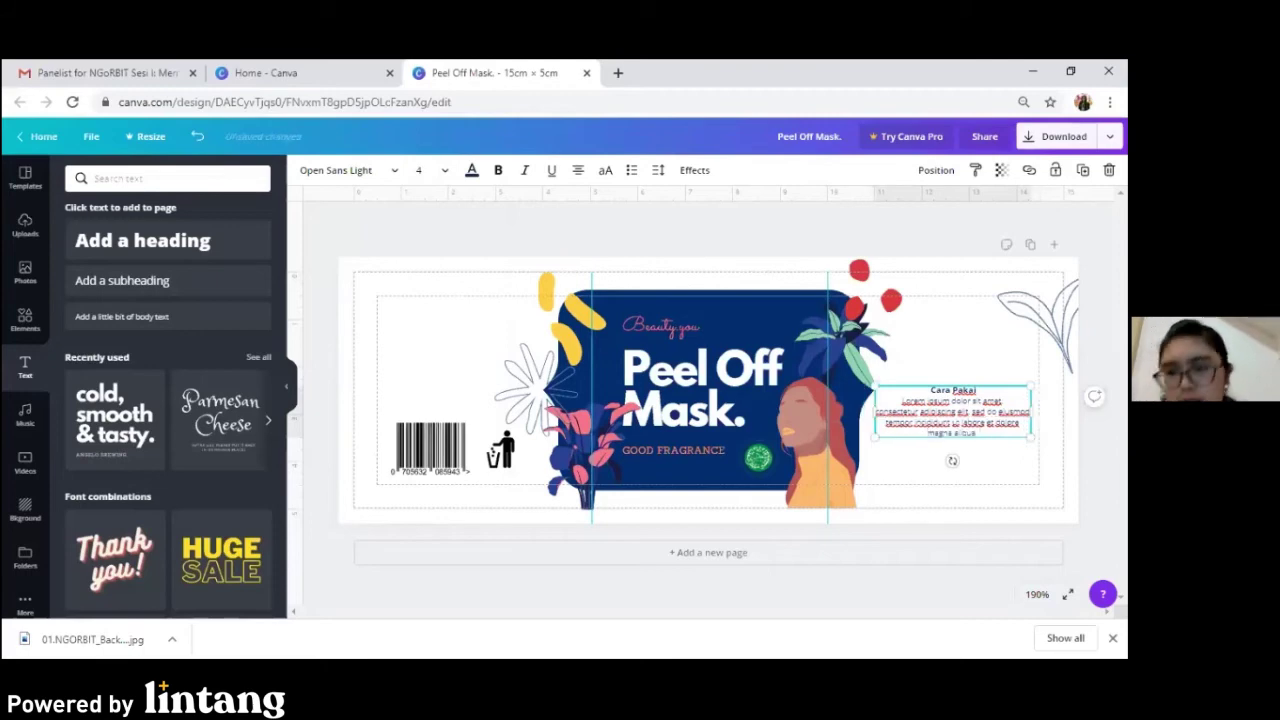
# Nudge the "Cara Pakai" text box slightly left and down, towards the lower part of the label's blank area.
pyautogui.press('Escape')
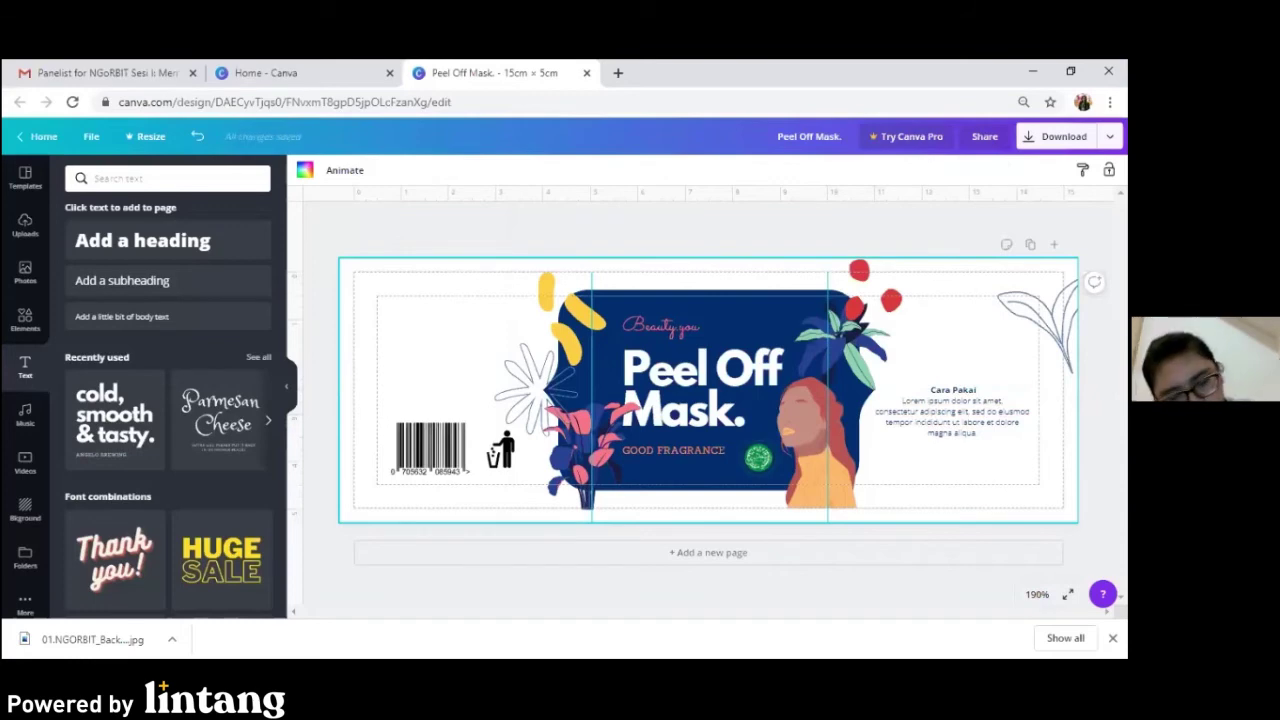
pyautogui.click(952, 410)
pyautogui.press('Left')
pyautogui.press('Left')
pyautogui.press('Left')
pyautogui.press('Down')
pyautogui.press('Down')
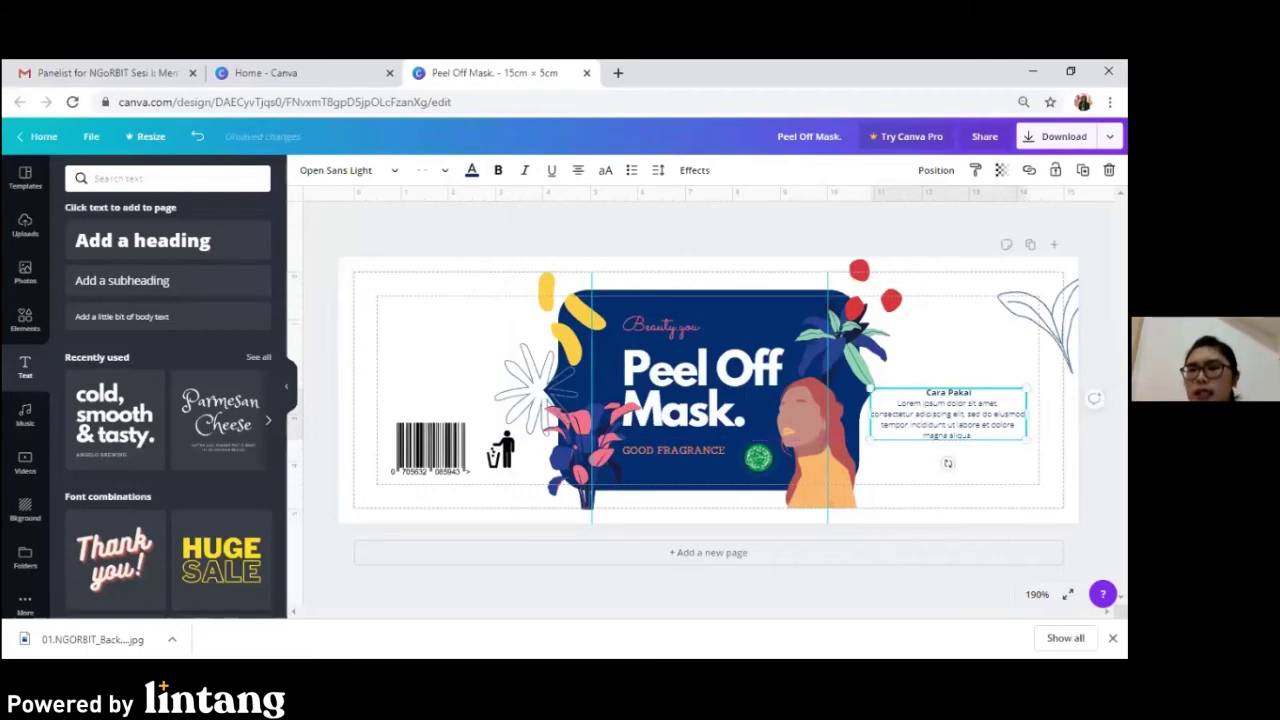
pyautogui.press('Down')
pyautogui.press('Down')
pyautogui.press('Down')
pyautogui.press('Down')
pyautogui.press('Down')
pyautogui.press('Down')
pyautogui.press('Down')
pyautogui.press('Down')
pyautogui.press('Down')
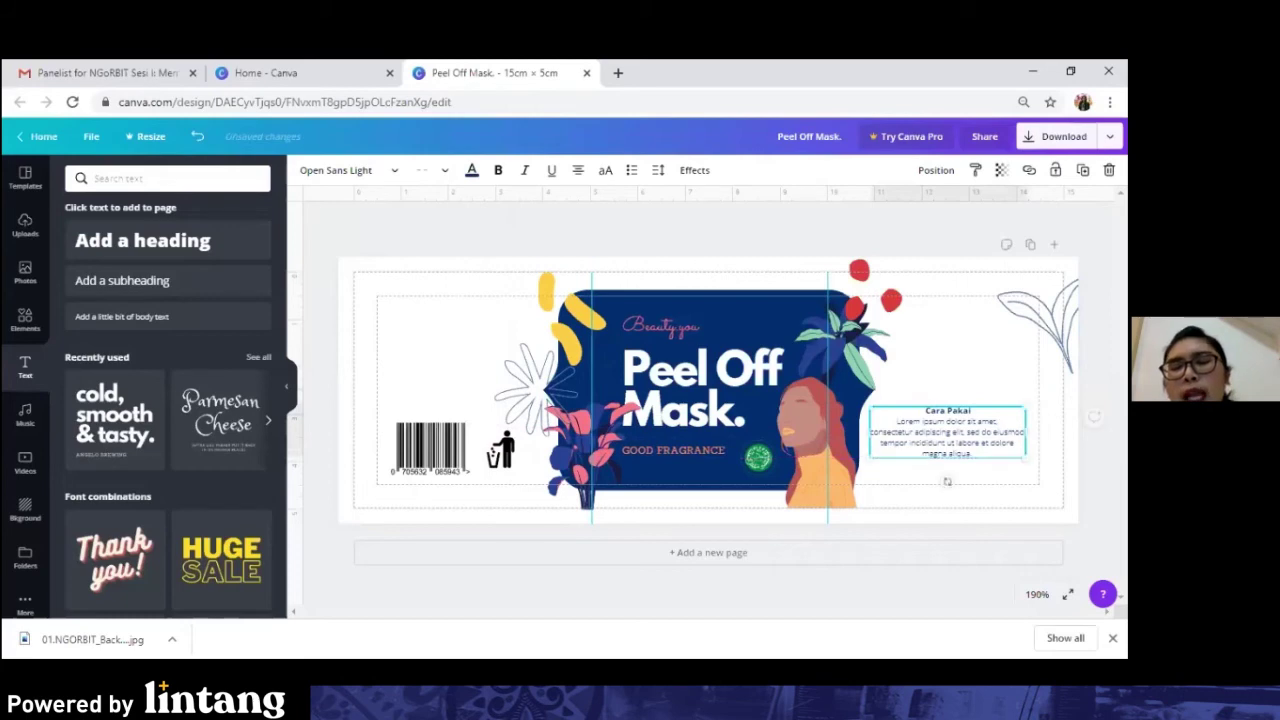
# Duplicate the "Beauty.you", "Peel Off Mask." and "GOOD FRAGRANCE" texts and place the copies in the blank area around the usage text.
pyautogui.click(952, 363)
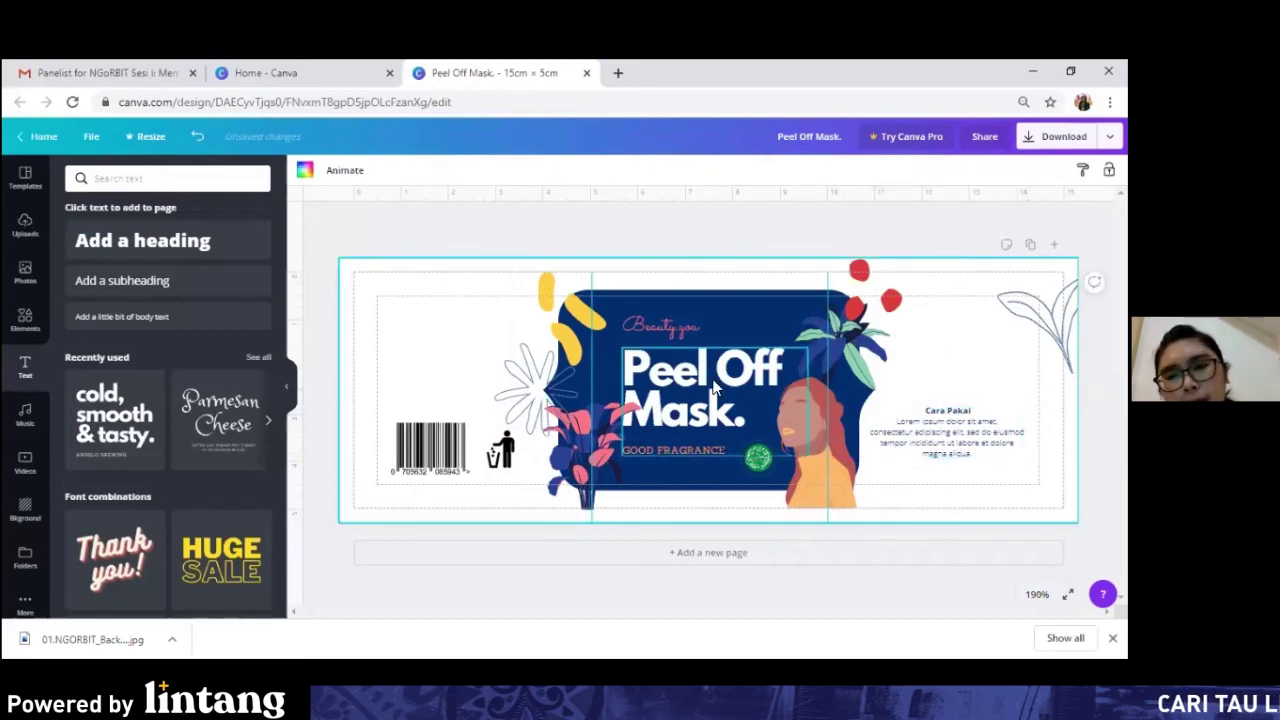
pyautogui.click(701, 330)
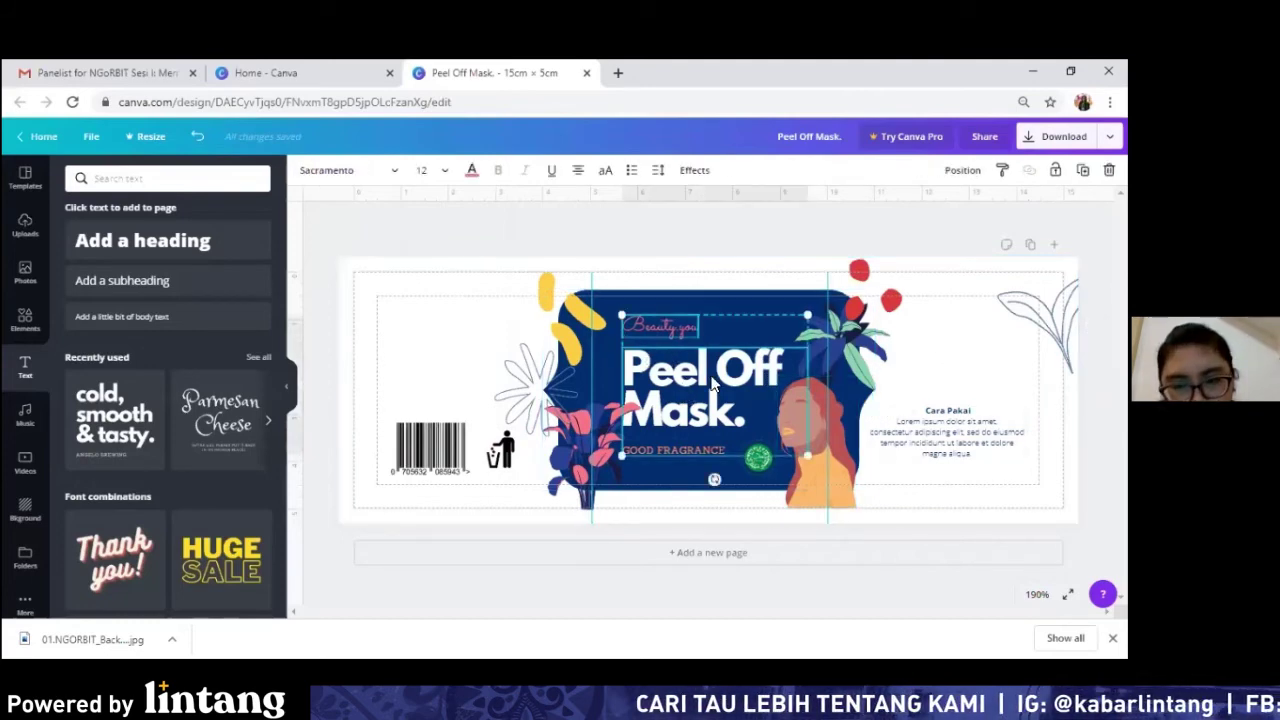
pyautogui.click(938, 343)
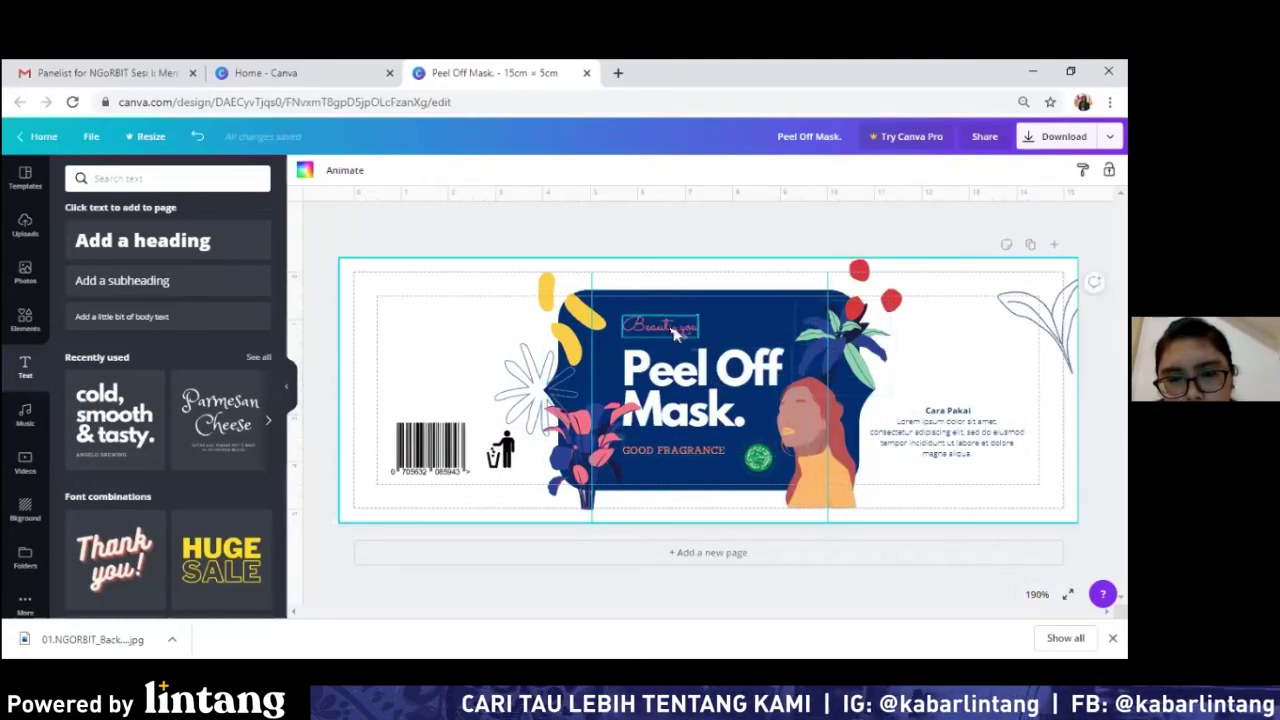
pyautogui.click(662, 325)
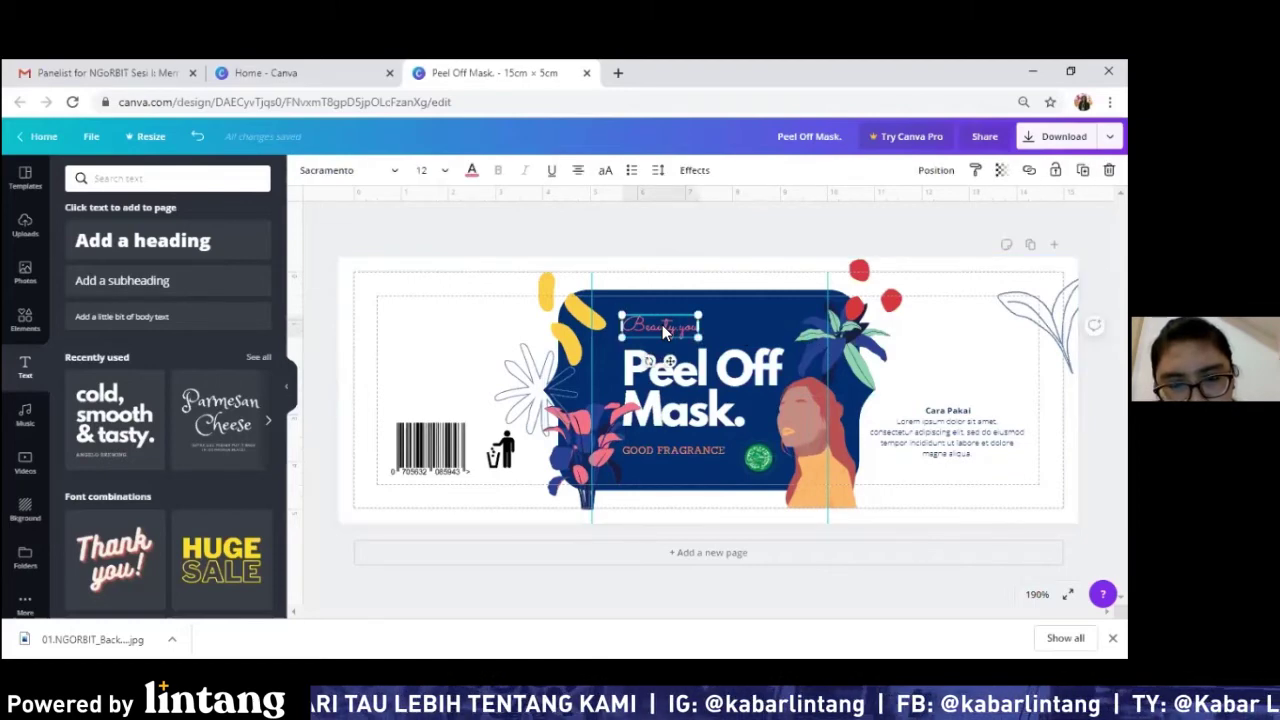
pyautogui.keyDown('shift'); pyautogui.click(724, 383); pyautogui.keyUp('shift')
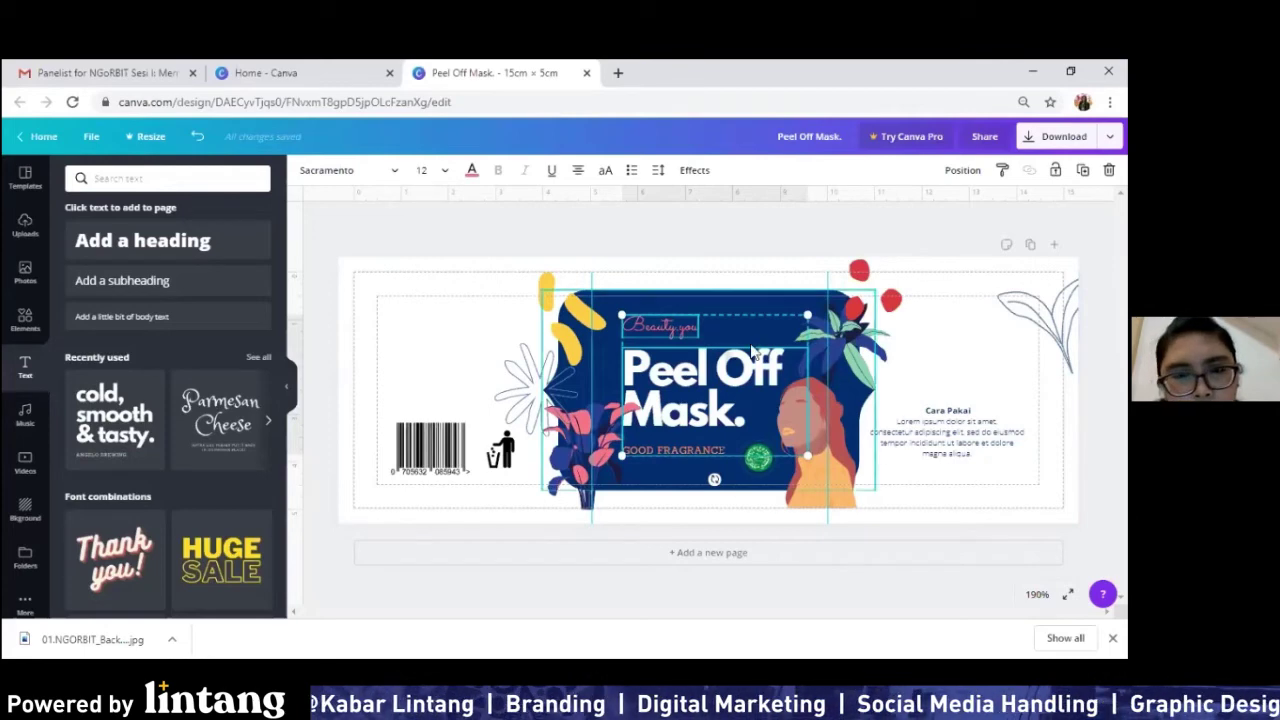
pyautogui.moveTo(705, 377); pyautogui.dragTo(954, 369)
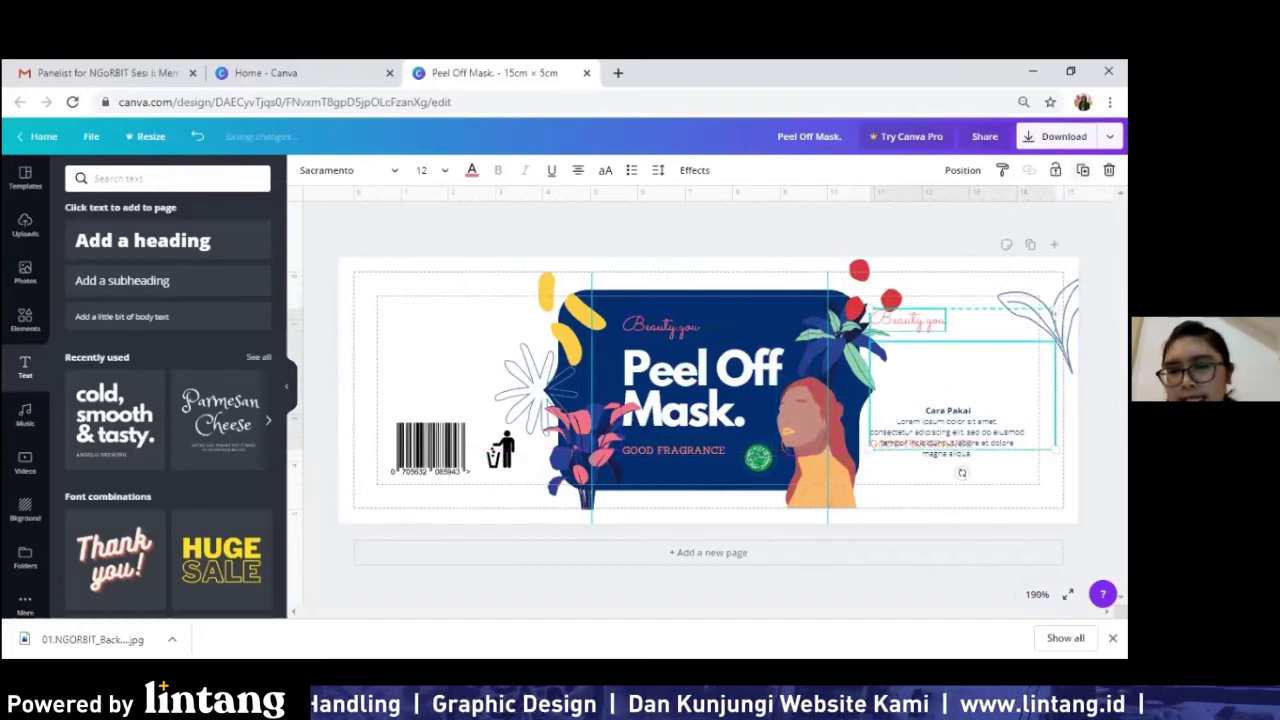
# Undo the last duplication, then duplicate the "Beauty.you", "Peel Off Mask." and "GOOD FRAGRANCE" texts again and place the copies around the "Cara Pakai" text.
pyautogui.hotkey('ctrl', 'z')
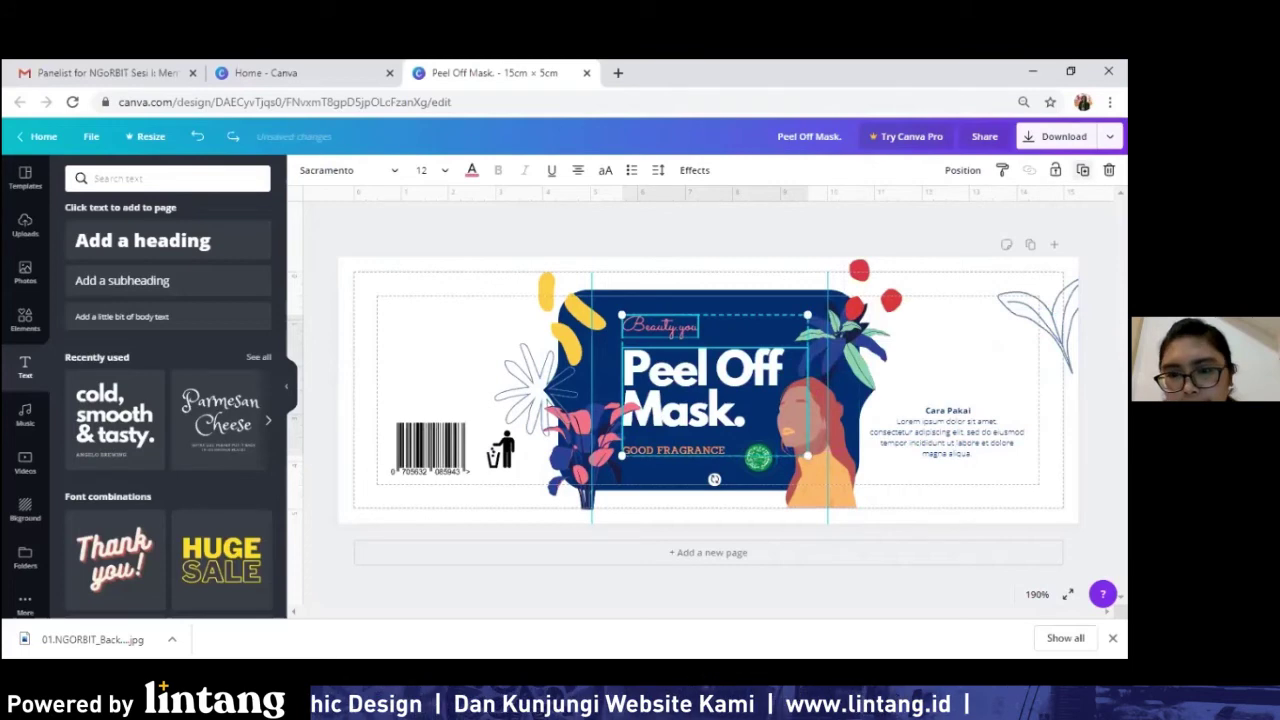
pyautogui.click(1082, 170)
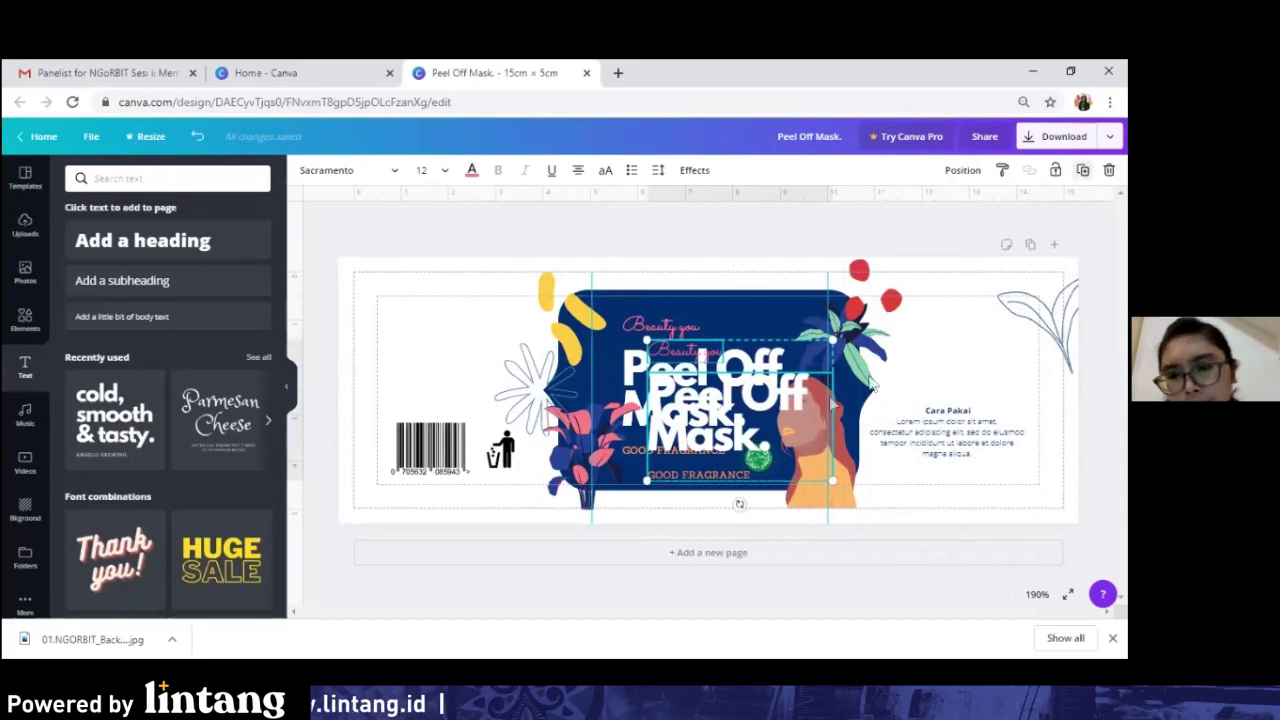
pyautogui.moveTo(803, 384); pyautogui.dragTo(1063, 348)
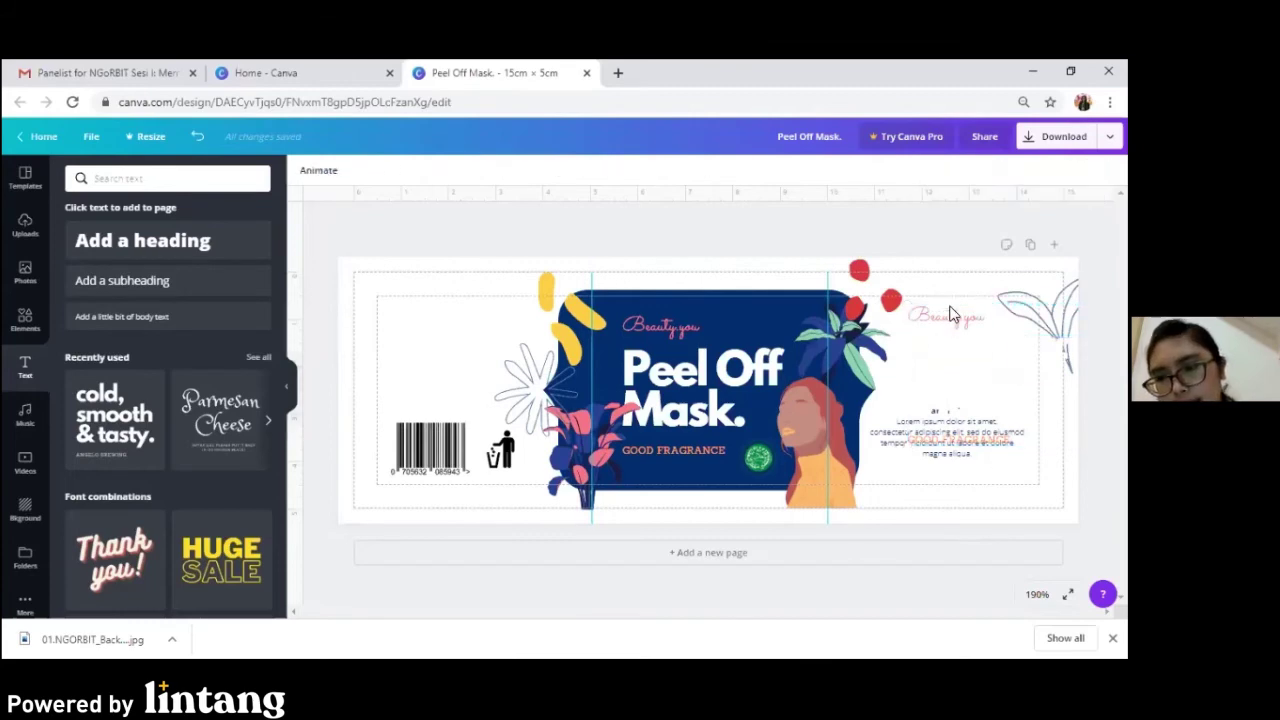
# Set the font size of the copied "Peel Off Mask." text to 12.
pyautogui.click(936, 372)
pyautogui.doubleClick(936, 372)
pyautogui.hotkey('ctrl', 'a')
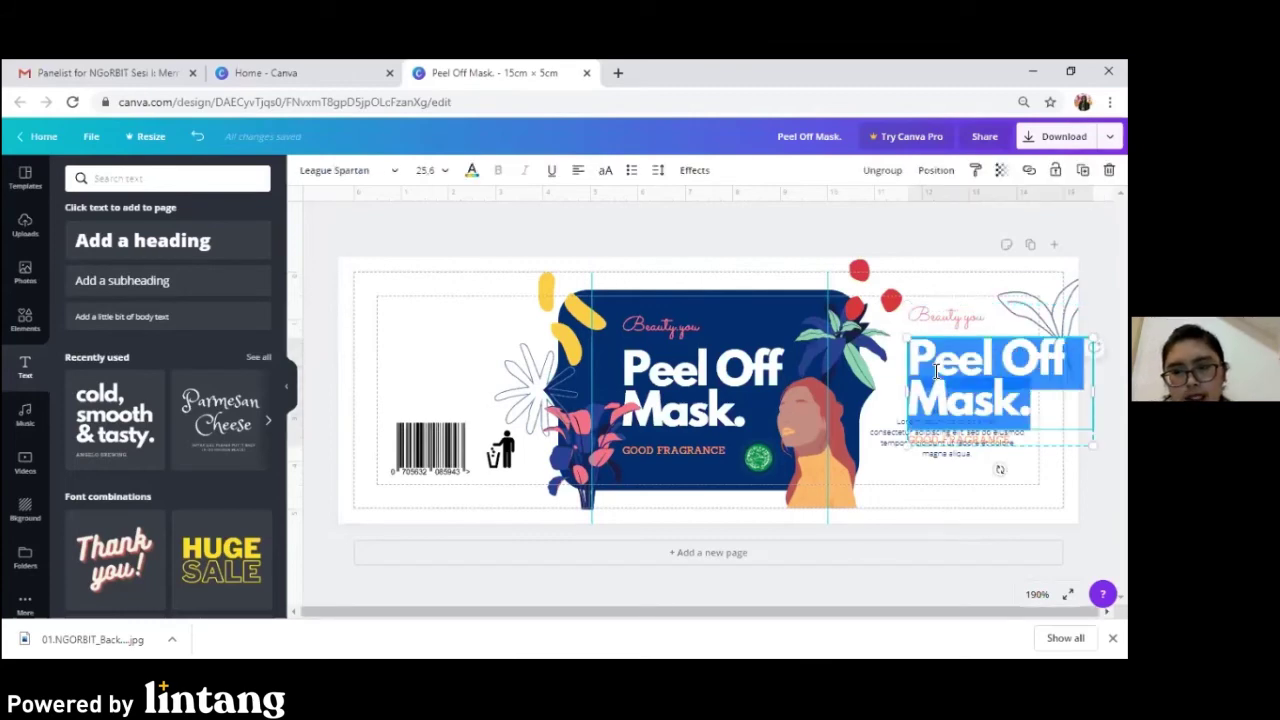
pyautogui.click(440, 171)
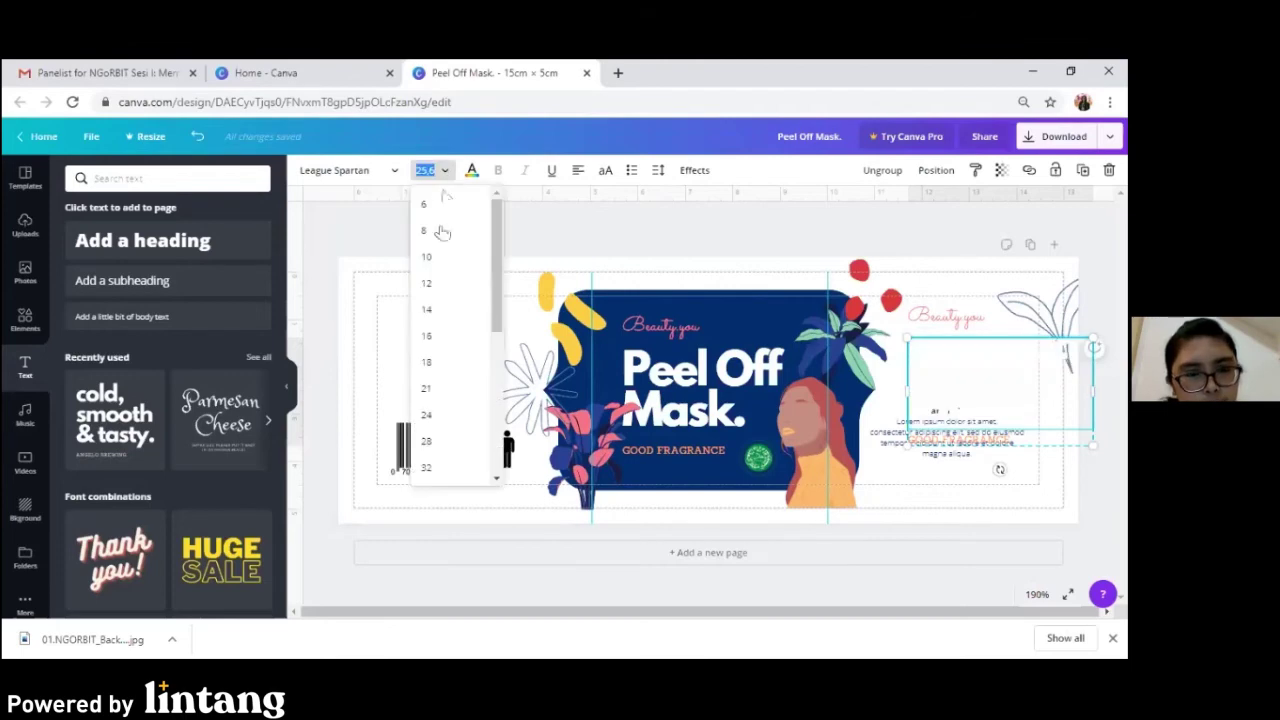
pyautogui.click(428, 290)
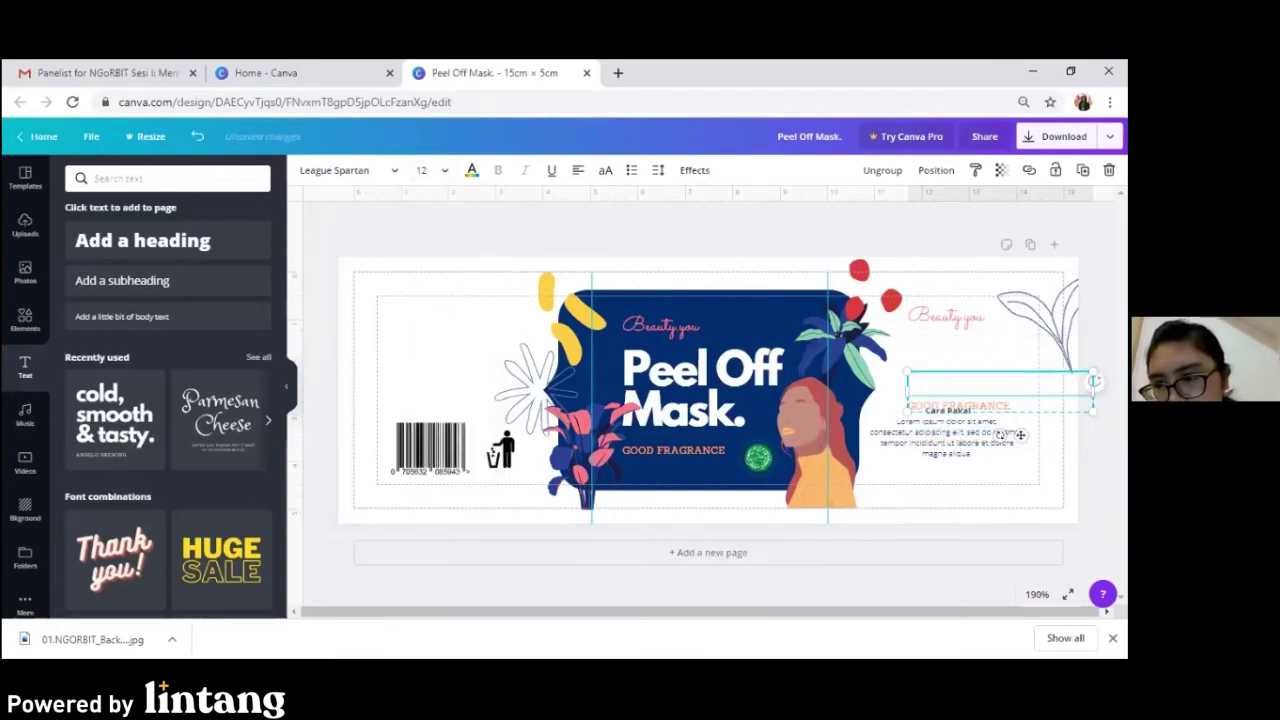
# Move the copied "Peel Off Mask." and "GOOD FRAGRANCE" group up and left, just above the "Cara Pakai" text.
pyautogui.click(1005, 433)
pyautogui.click(931, 372)
pyautogui.press('Escape')
pyautogui.click(1010, 434)
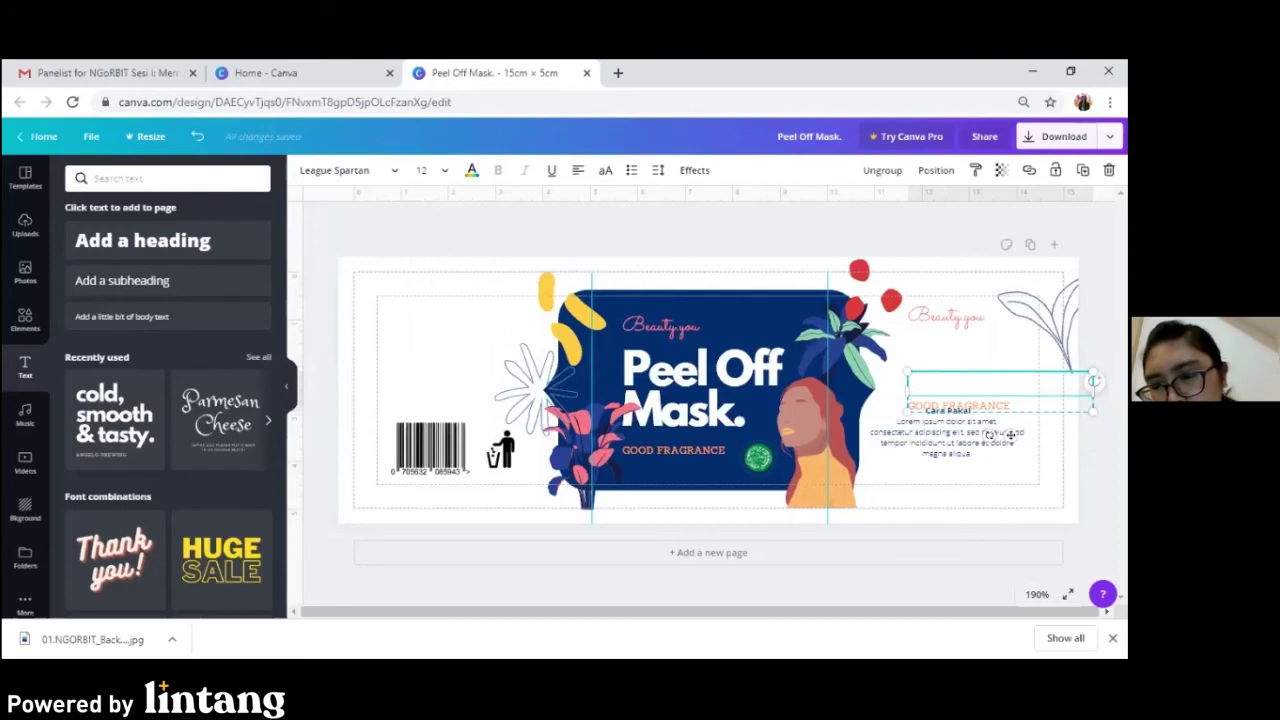
pyautogui.moveTo(1010, 434); pyautogui.dragTo(972, 418)
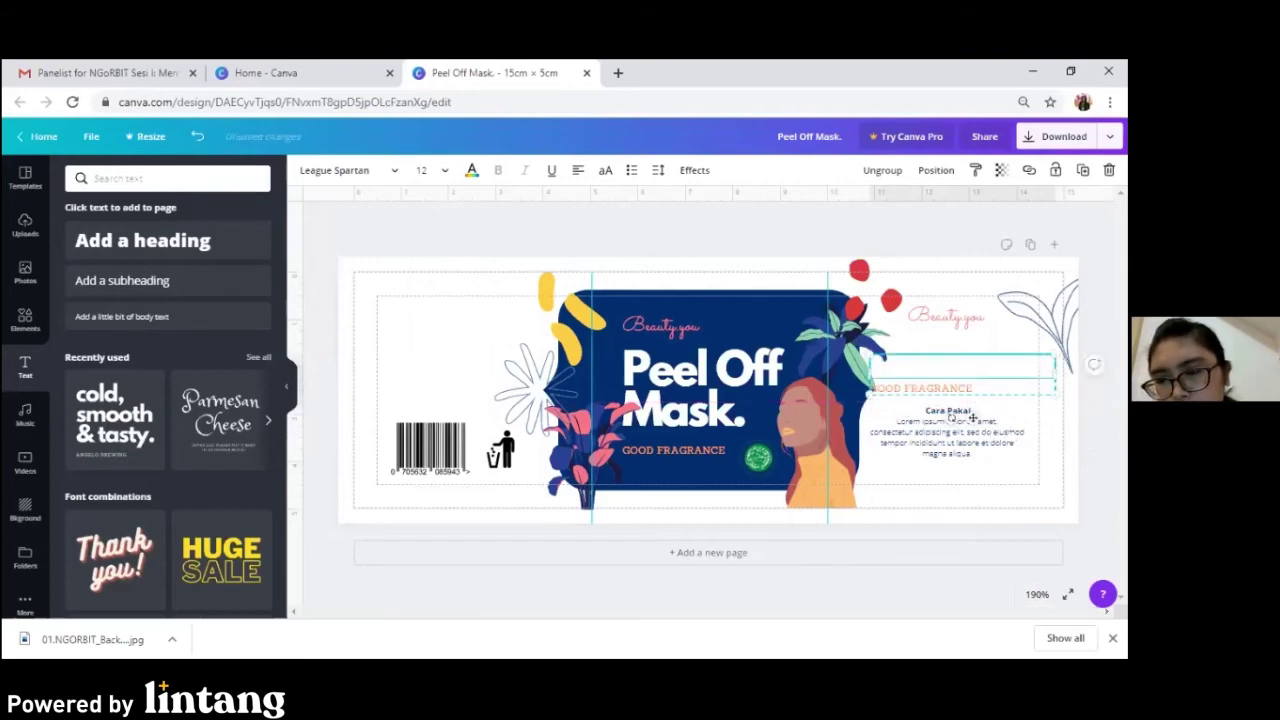
# Ungroup the copied "Peel Off Mask." and "GOOD FRAGRANCE" texts.
pyautogui.rightClick(951, 417)
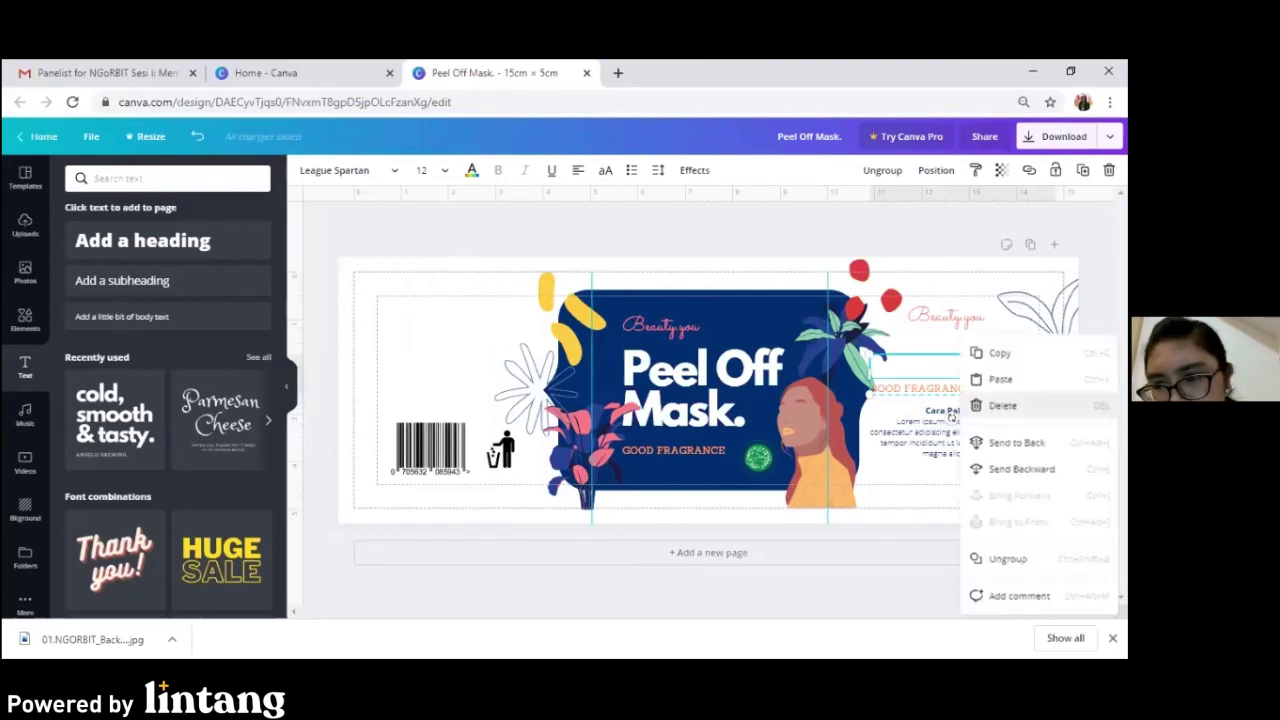
pyautogui.click(686, 425)
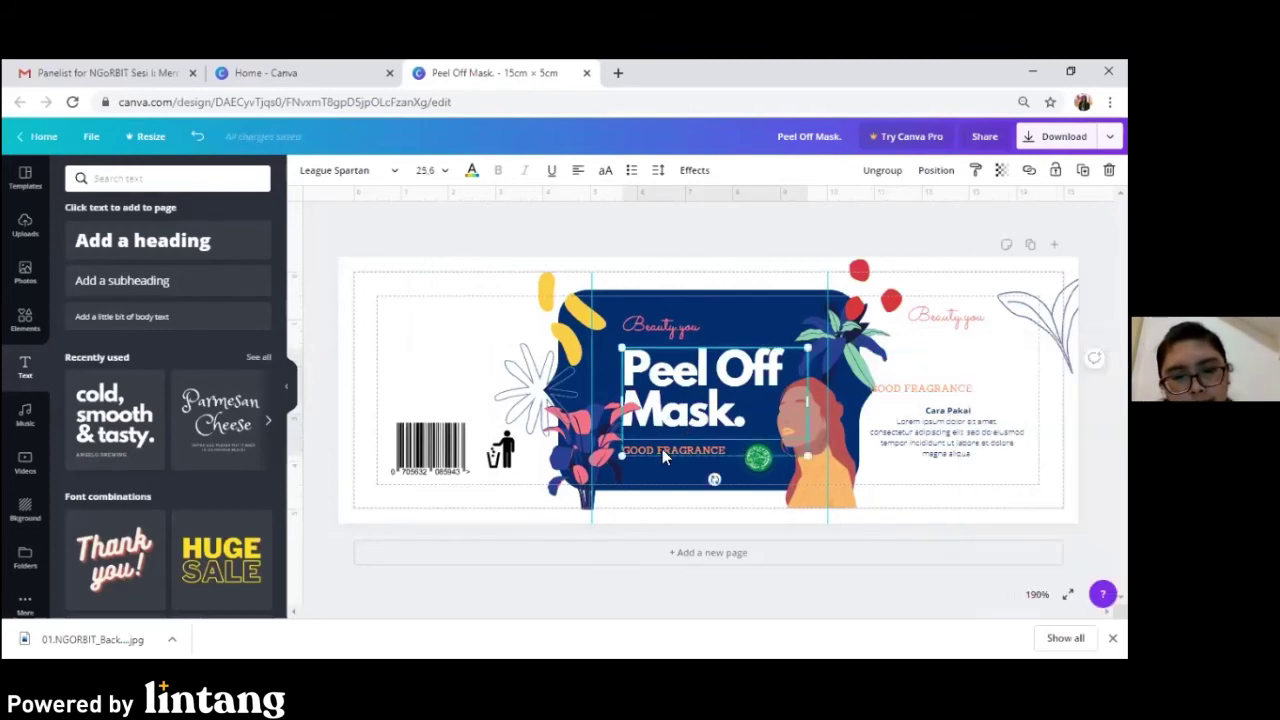
pyautogui.click(948, 394)
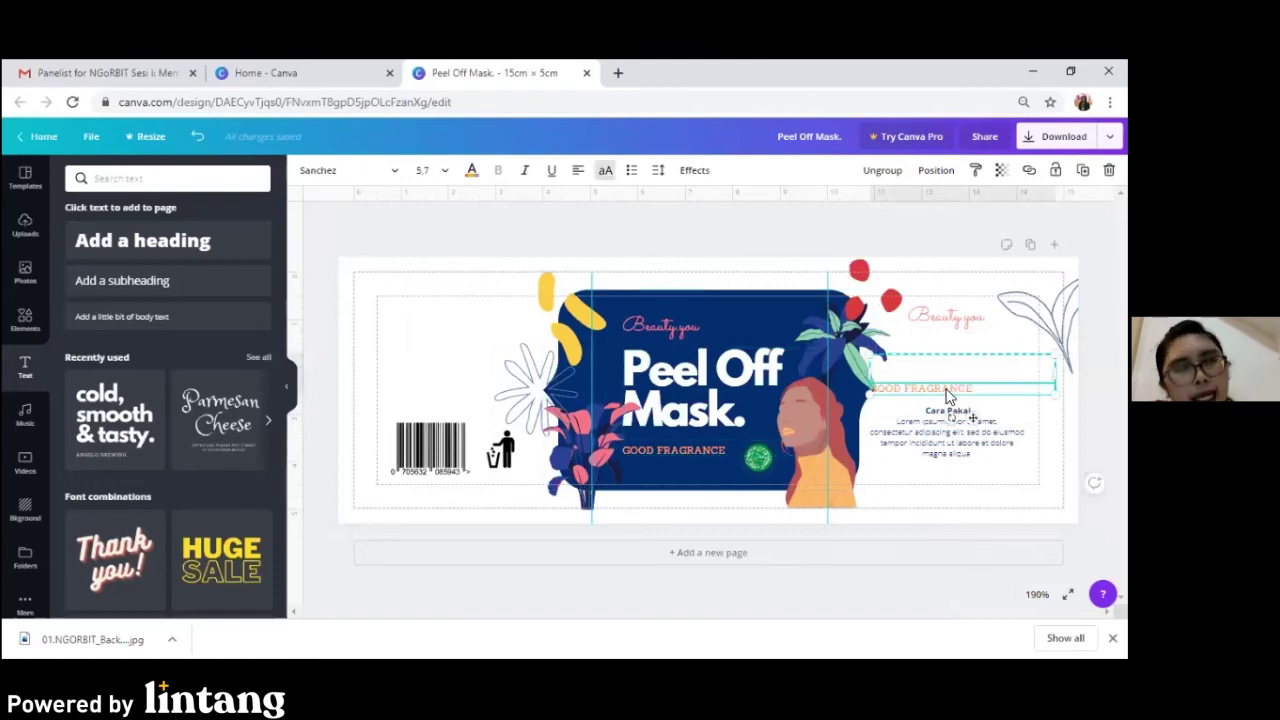
pyautogui.rightClick(948, 394)
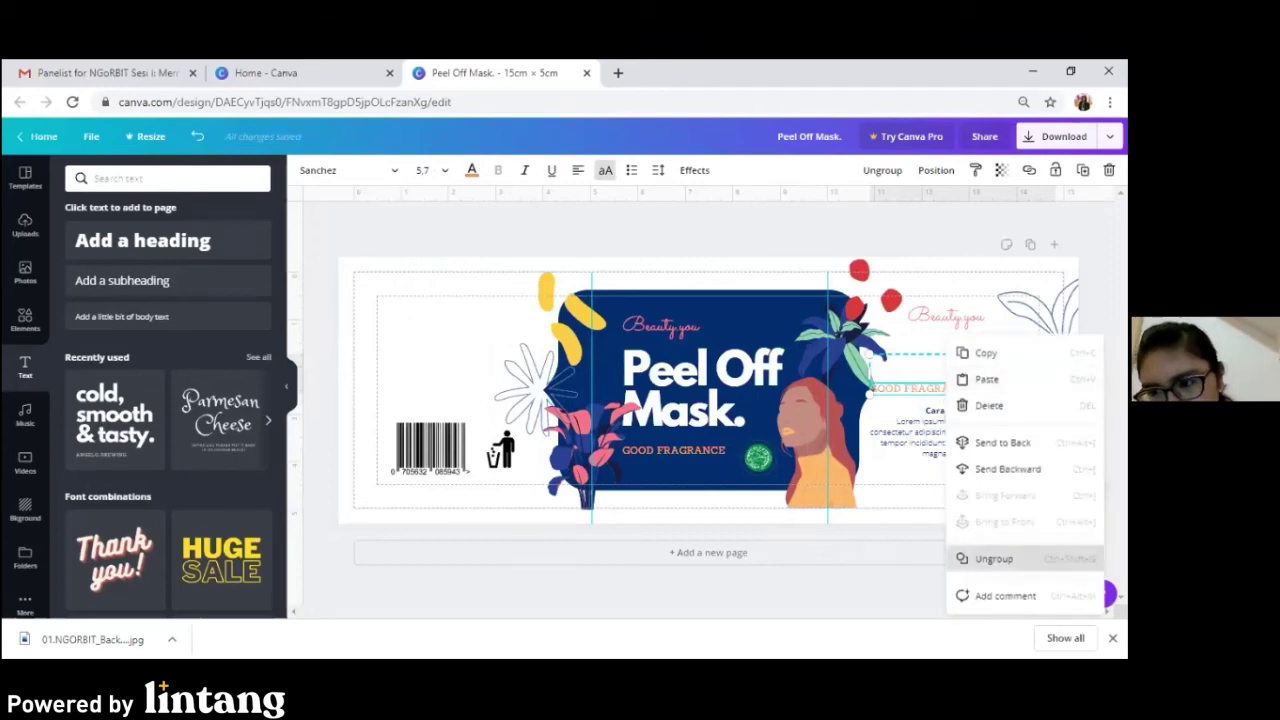
pyautogui.click(994, 558)
pyautogui.press('Escape')
pyautogui.click(950, 408)
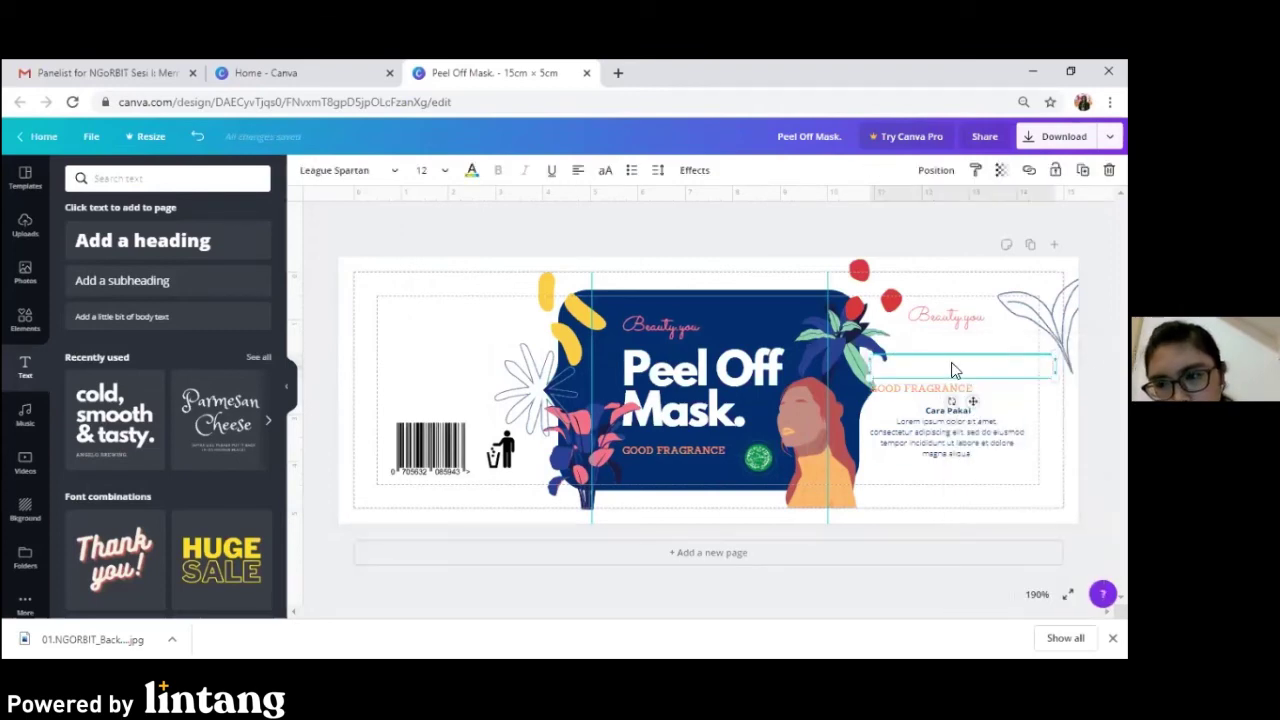
# Delete the copied "GOOD FRAGRANCE" text above "Cara Pakai".
pyautogui.click(945, 398)
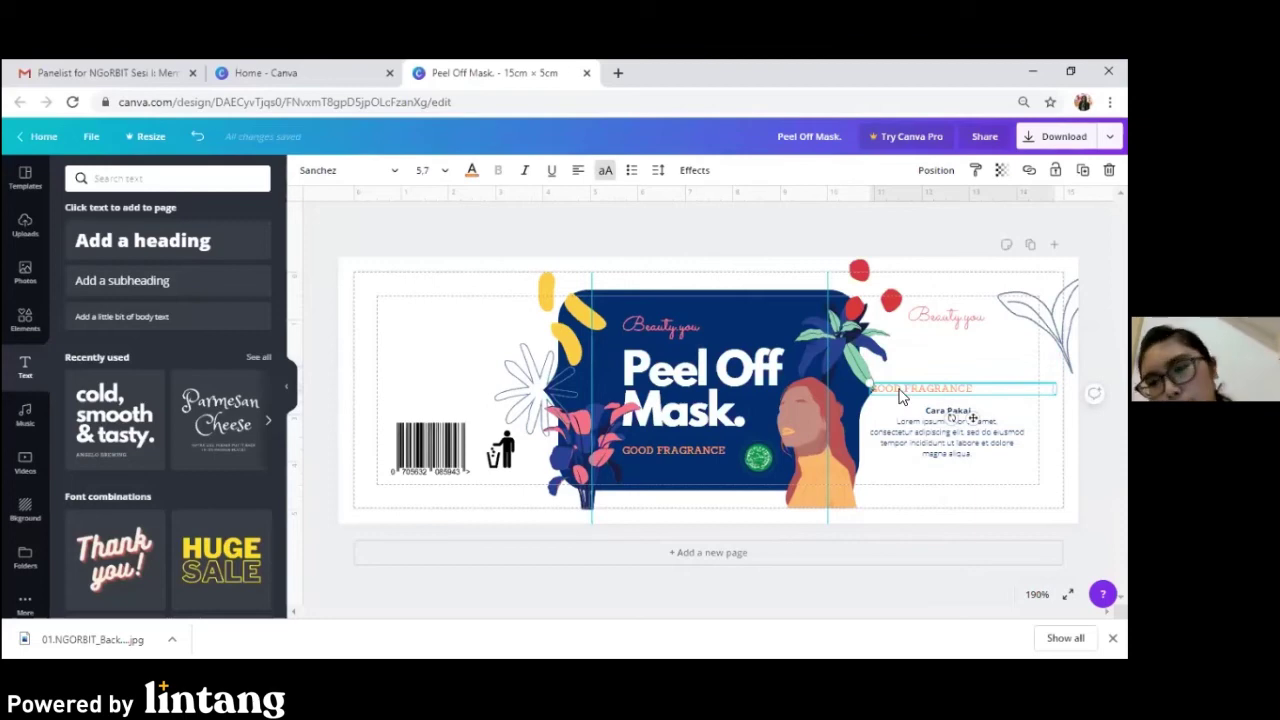
pyautogui.press('Delete')
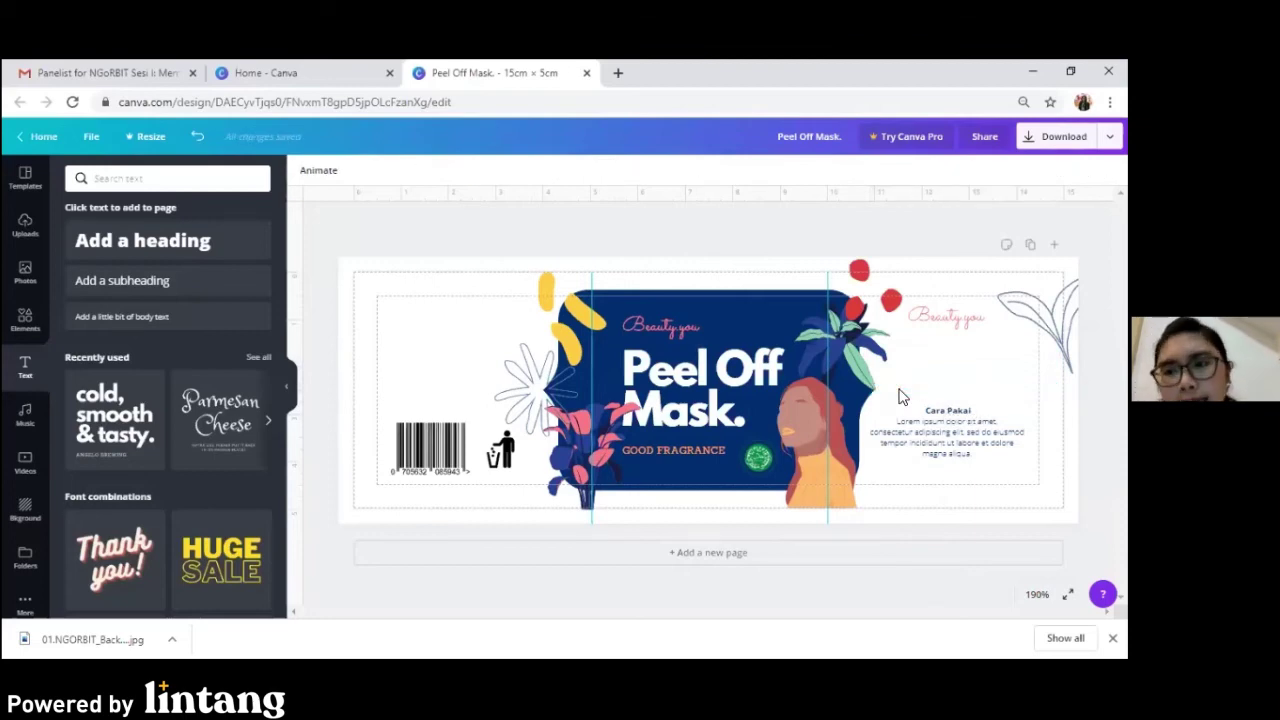
pyautogui.hotkey('ctrl', 'z')
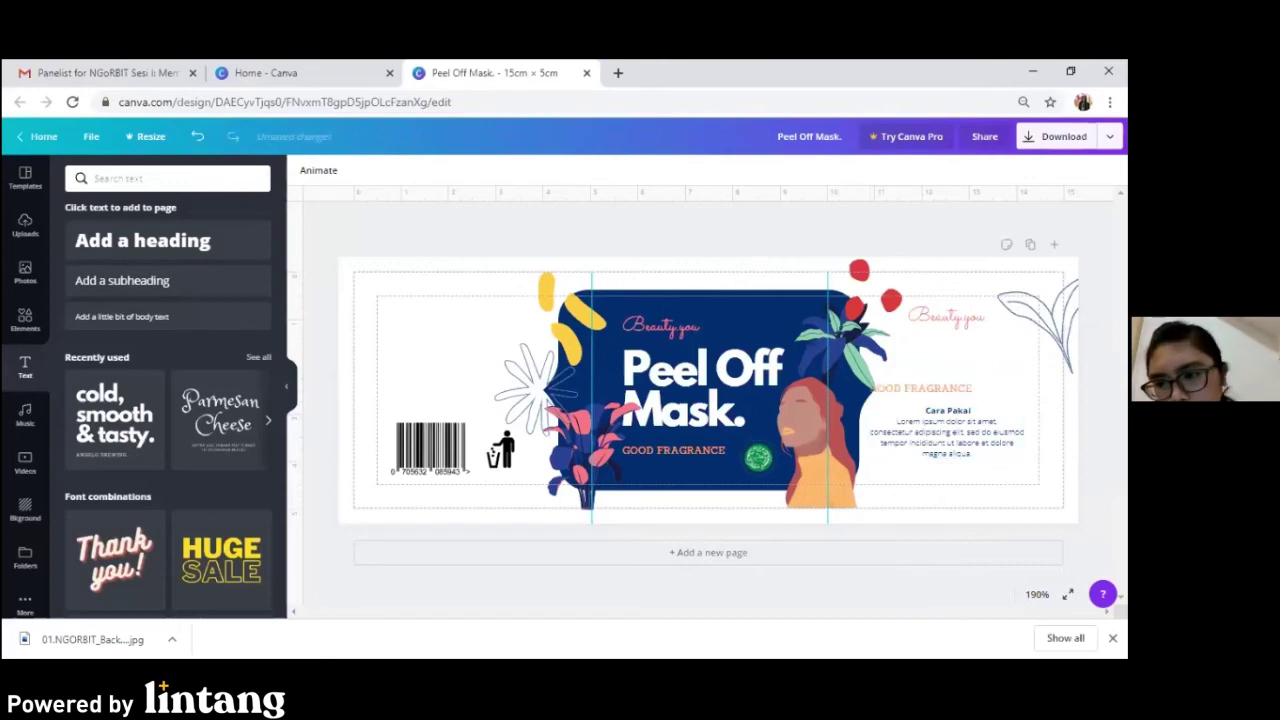
pyautogui.click(947, 393)
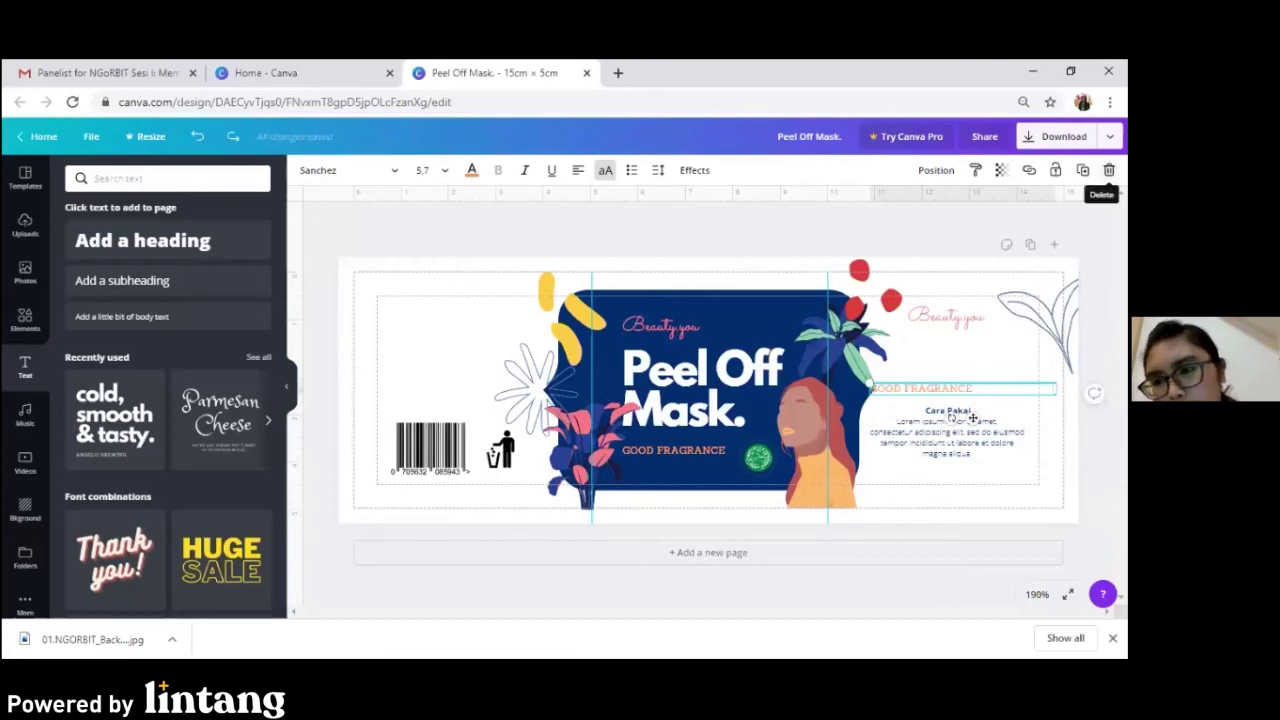
pyautogui.click(1109, 170)
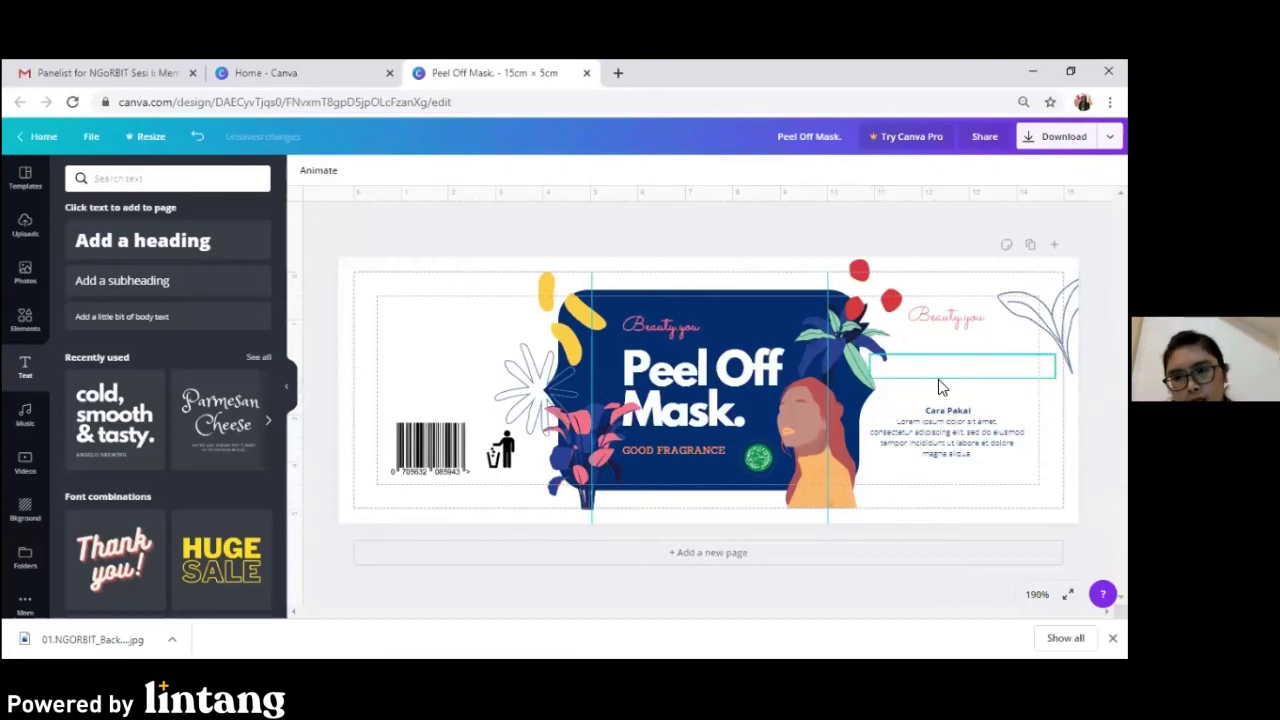
# Recolour the copied "Peel Off Mask." text with the dark blue document colour and move it up beneath the "Beauty.you" copy.
pyautogui.click(948, 372)
pyautogui.doubleClick(955, 369)
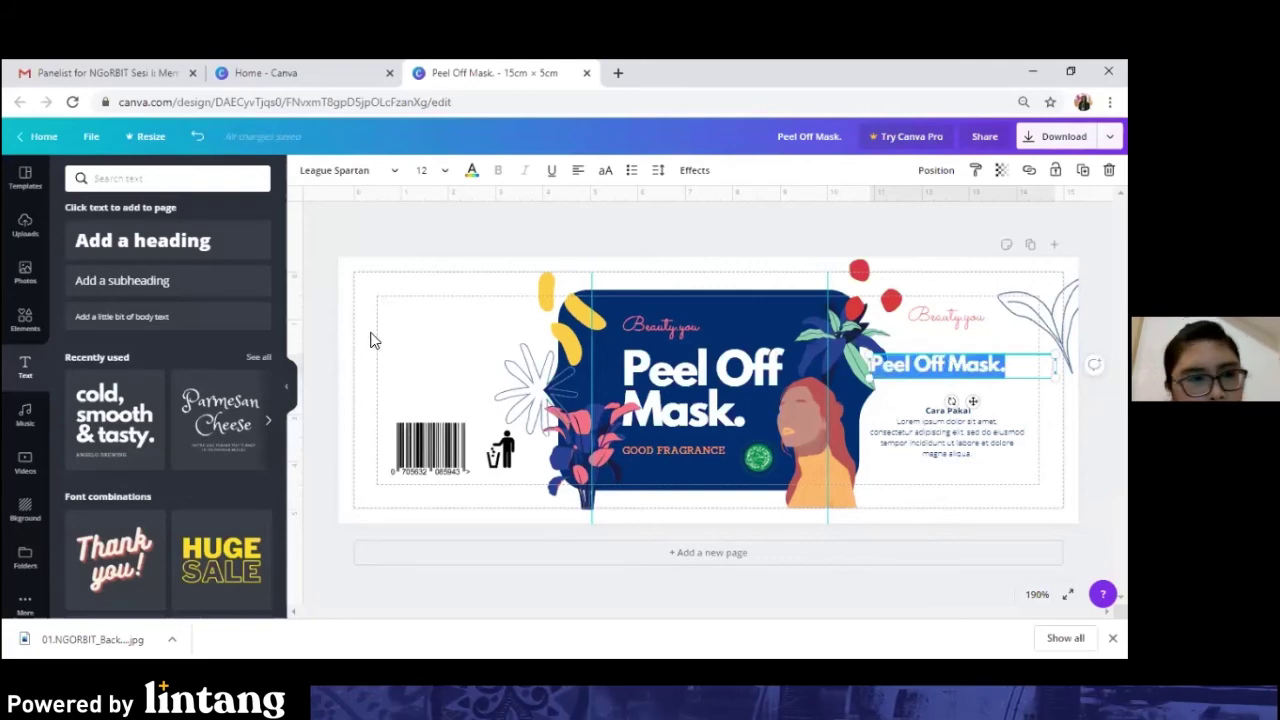
pyautogui.click(471, 170)
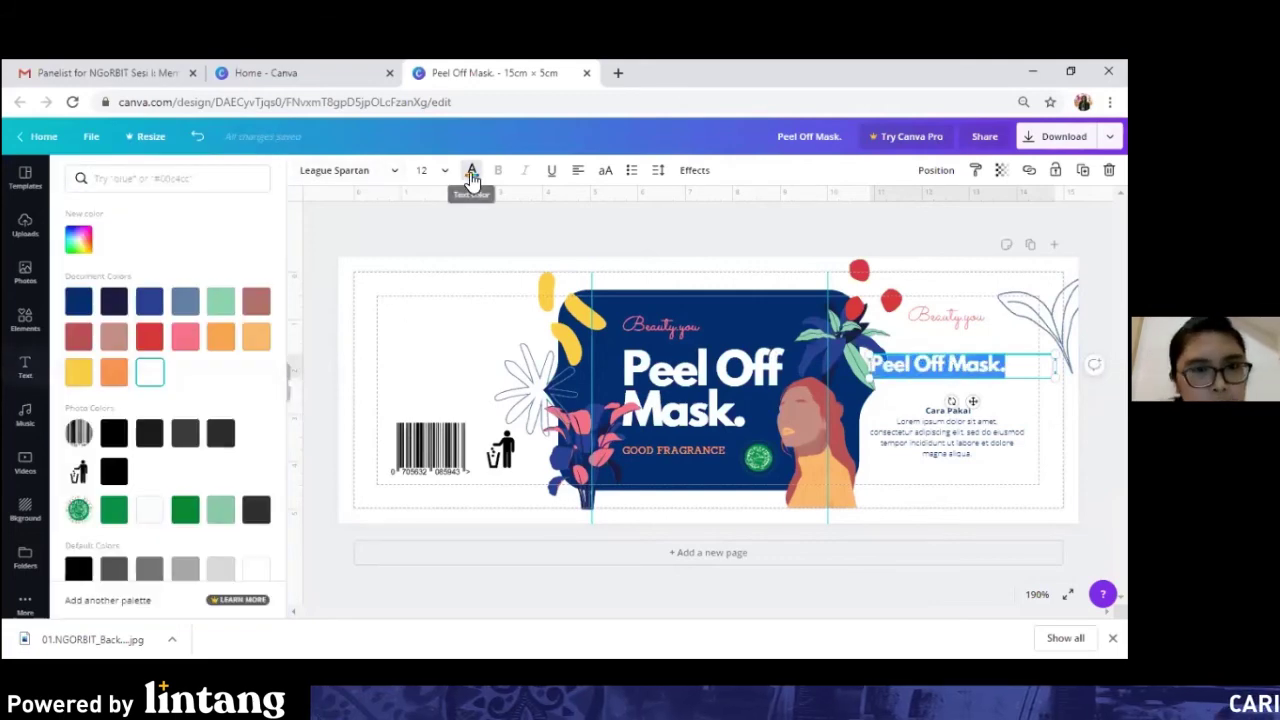
pyautogui.click(78, 301)
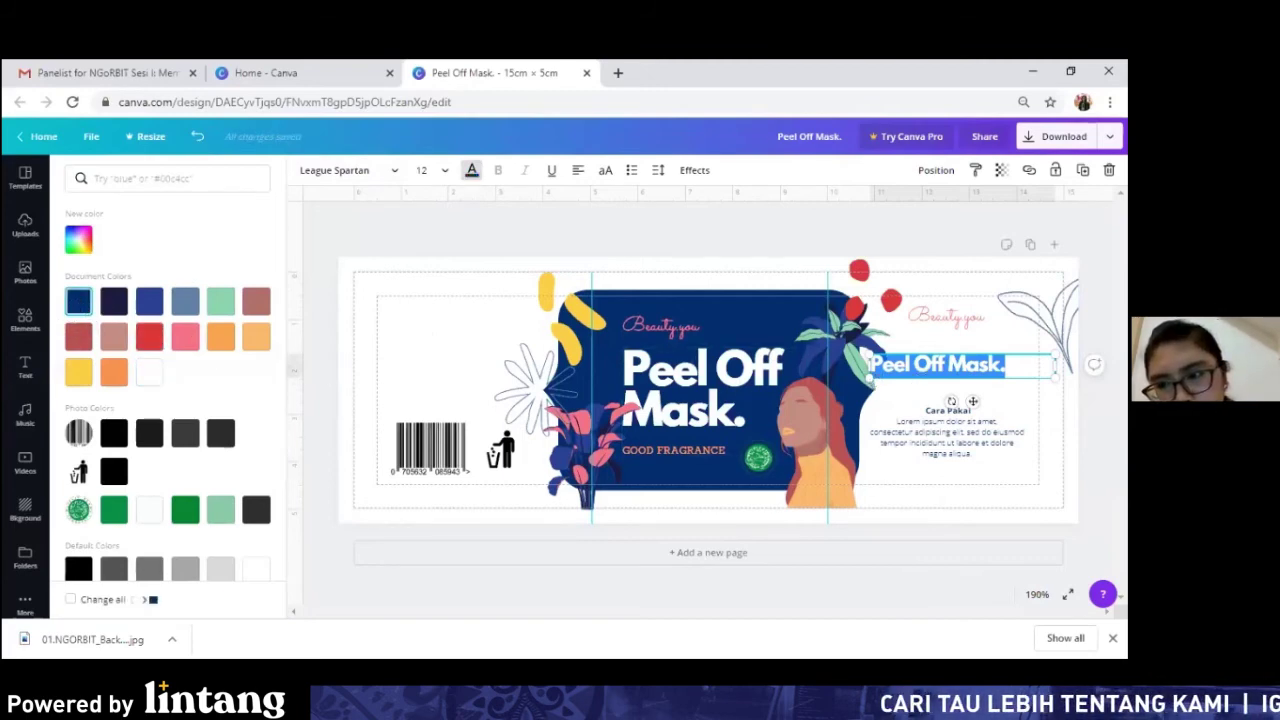
pyautogui.moveTo(935, 364)
pyautogui.mouseDown()
pyautogui.moveTo(966, 337)
pyautogui.moveTo(947, 346)
pyautogui.mouseUp()
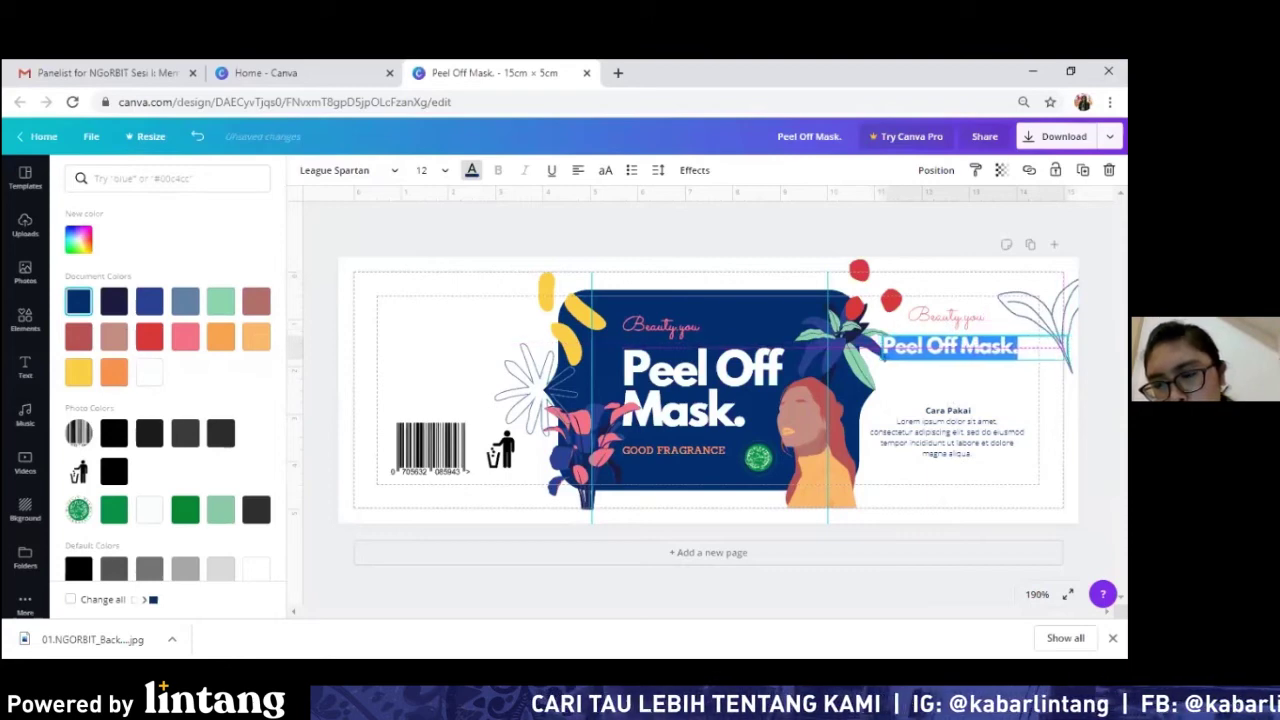
# Set the copied "Peel Off Mask." text to font size 10 and centre it closely beneath the "Beauty.you" copy.
pyautogui.press('Escape')
pyautogui.press('Escape')
pyautogui.click(950, 346)
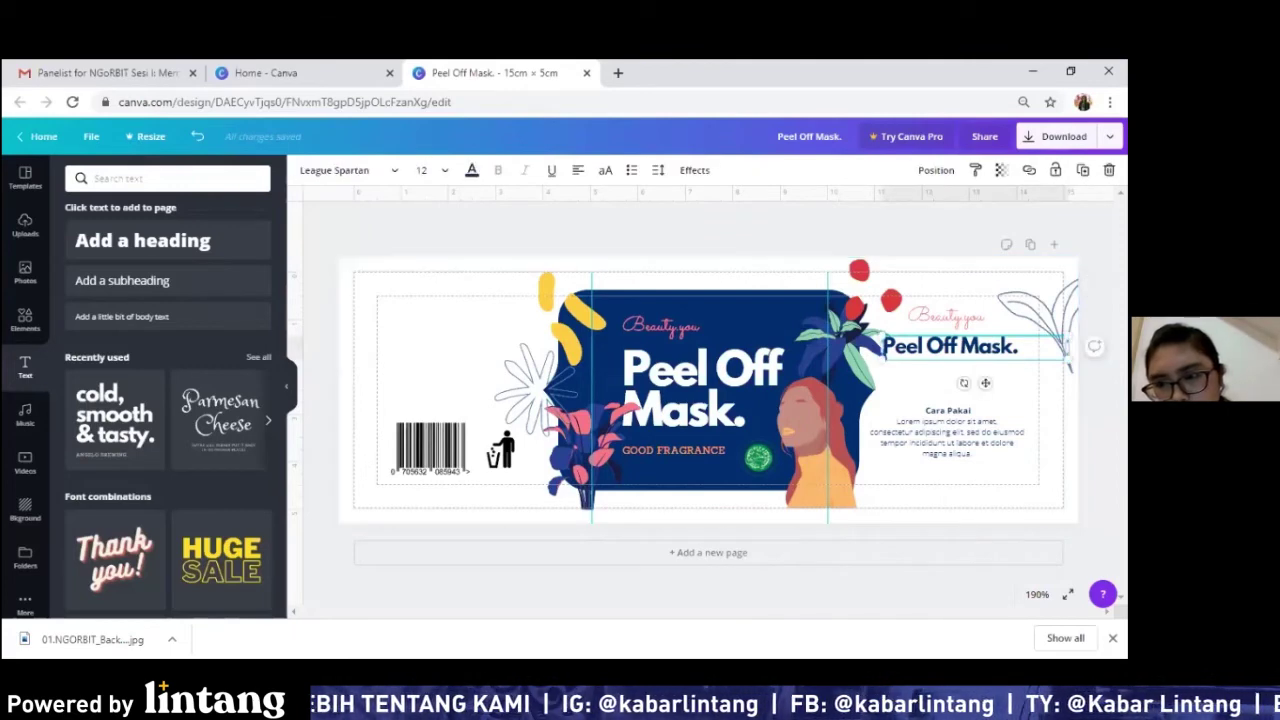
pyautogui.click(428, 171)
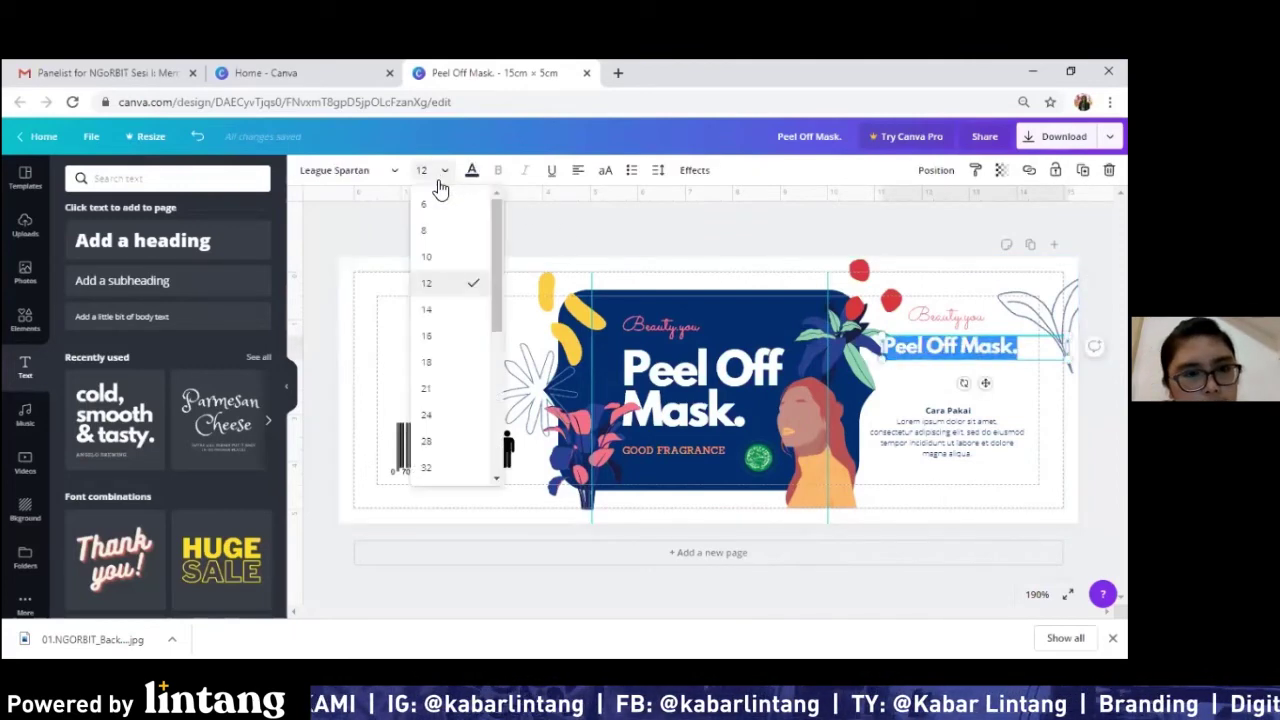
pyautogui.click(436, 260)
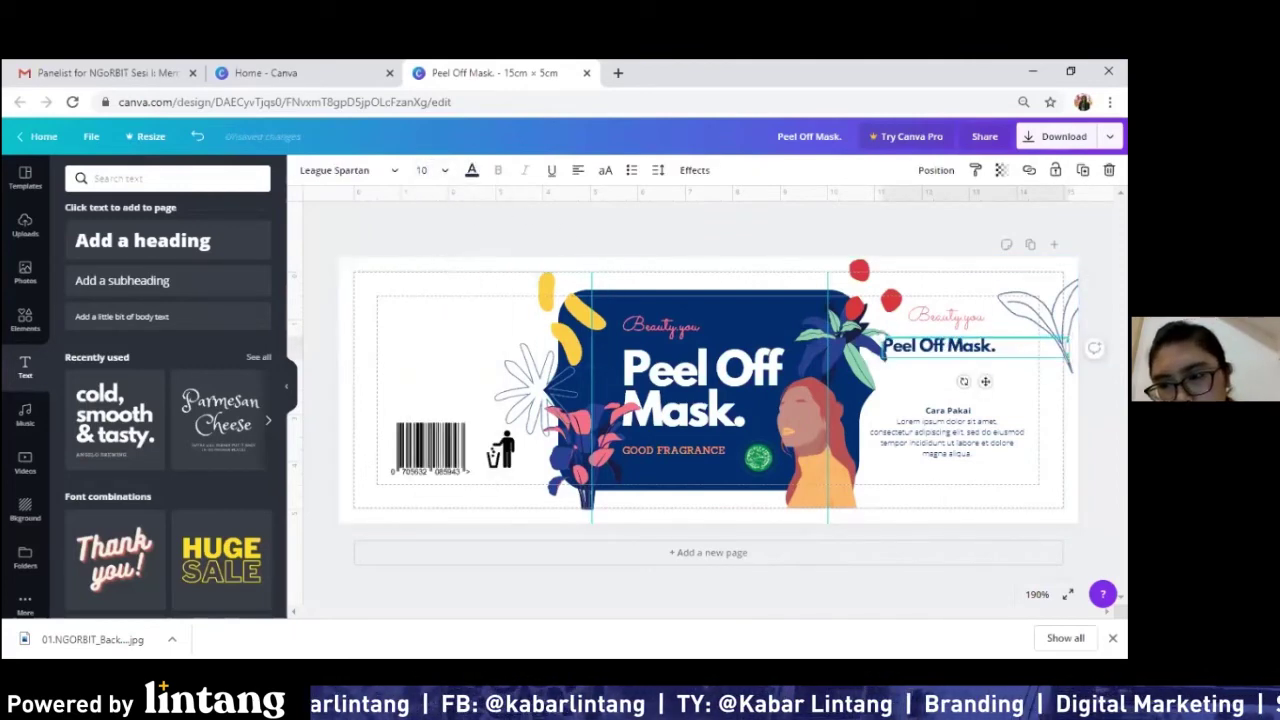
pyautogui.moveTo(985, 381); pyautogui.dragTo(1000, 376)
# Move the "Cara Pakai" text box slightly down and right, close to the label's lower margin.
pyautogui.click(946, 436)
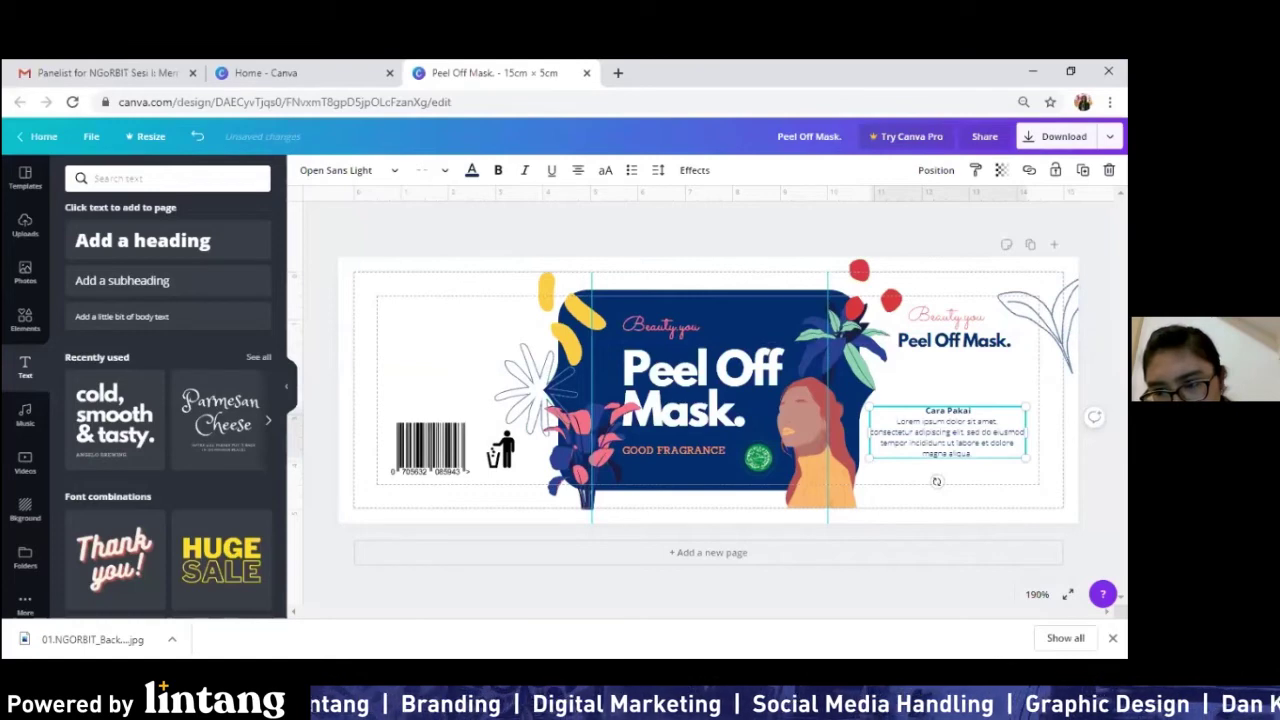
pyautogui.click(924, 410)
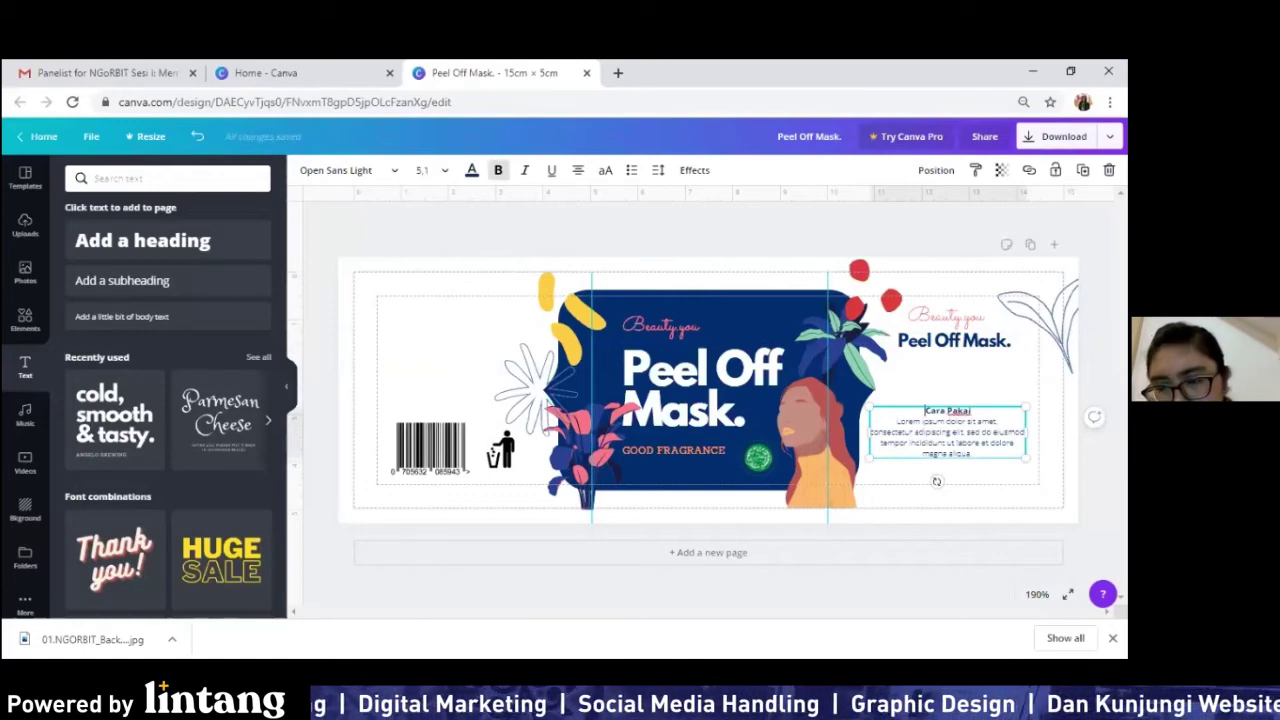
pyautogui.press('Escape')
pyautogui.click(947, 432)
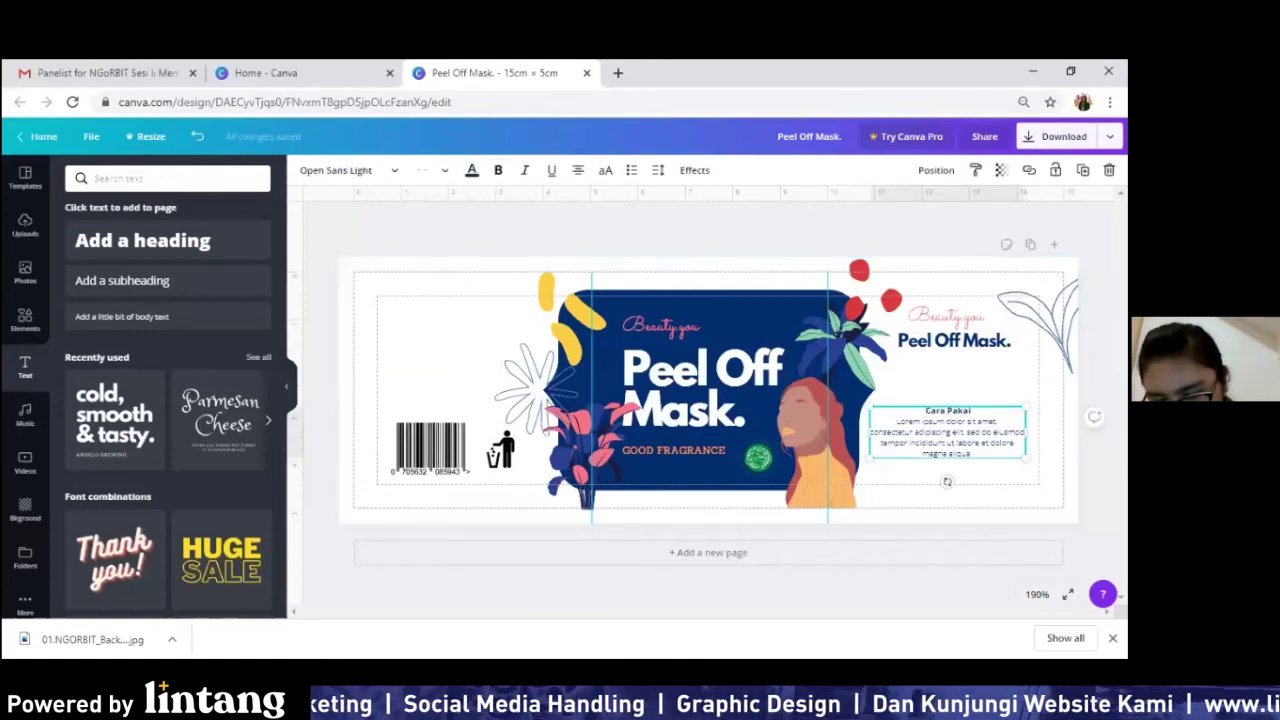
pyautogui.click(910, 420)
pyautogui.hotkey('ctrl', 'a')
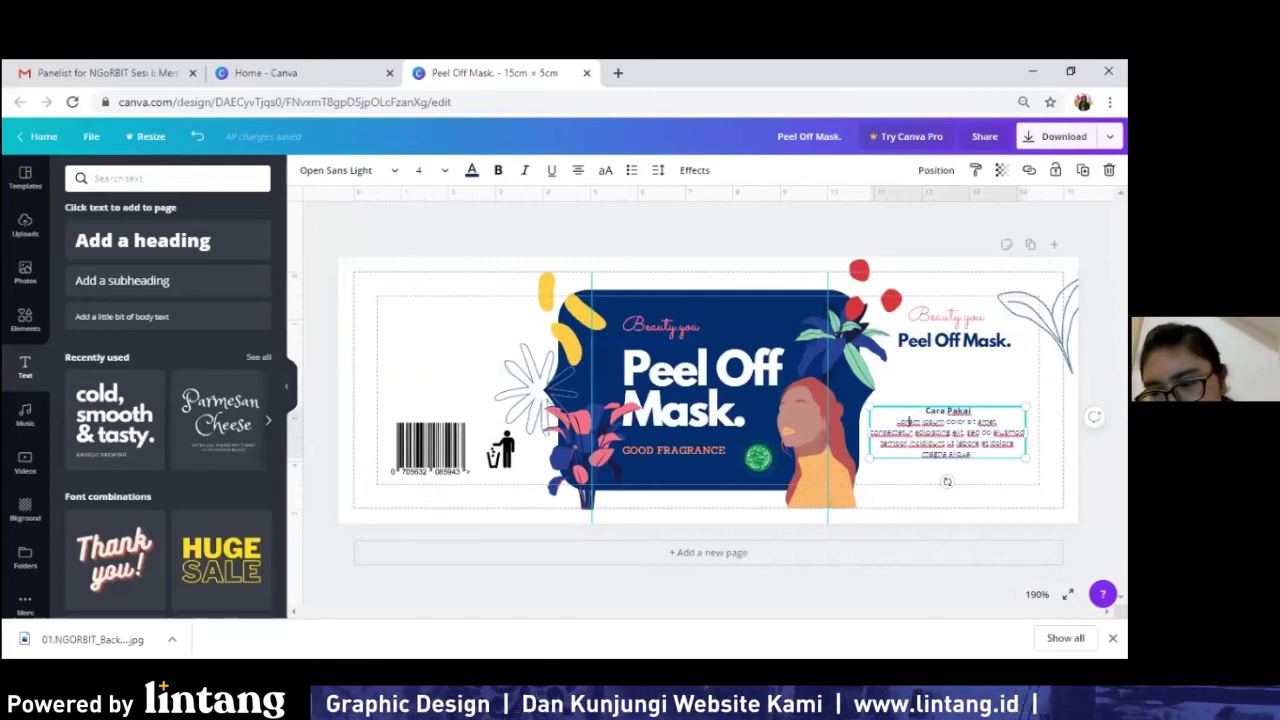
pyautogui.moveTo(909, 421); pyautogui.dragTo(914, 439)
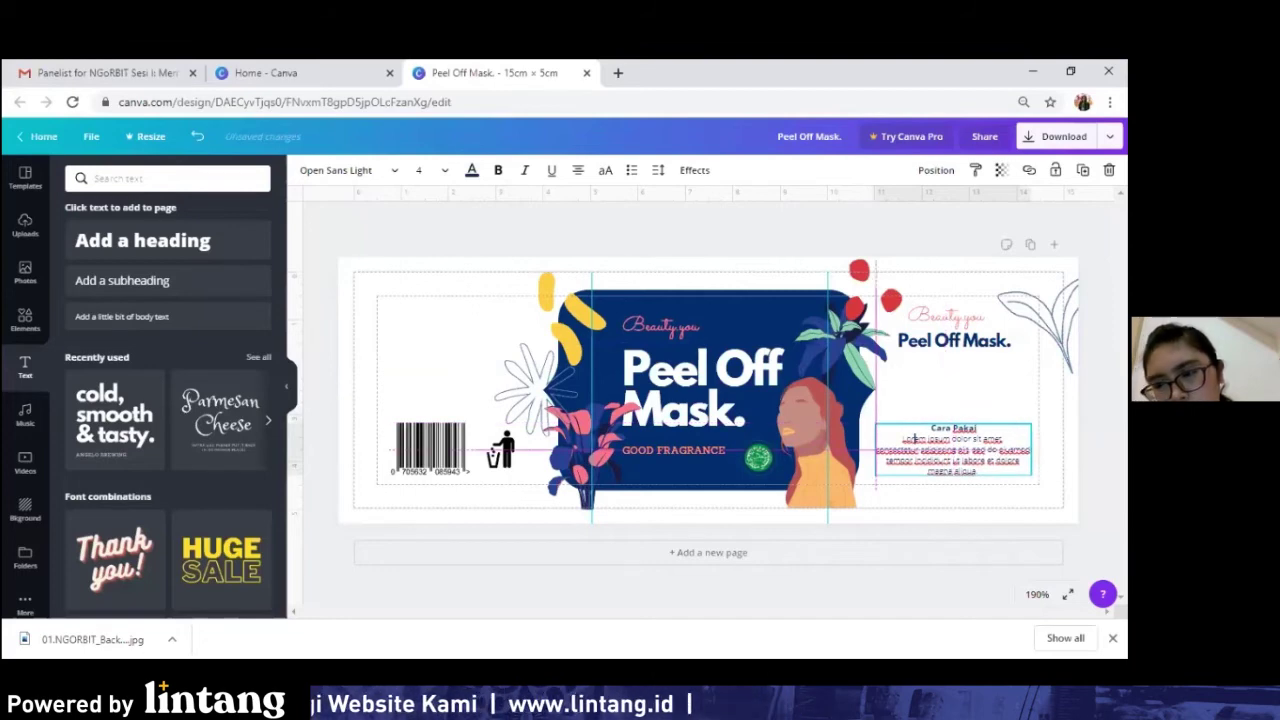
pyautogui.press('Escape')
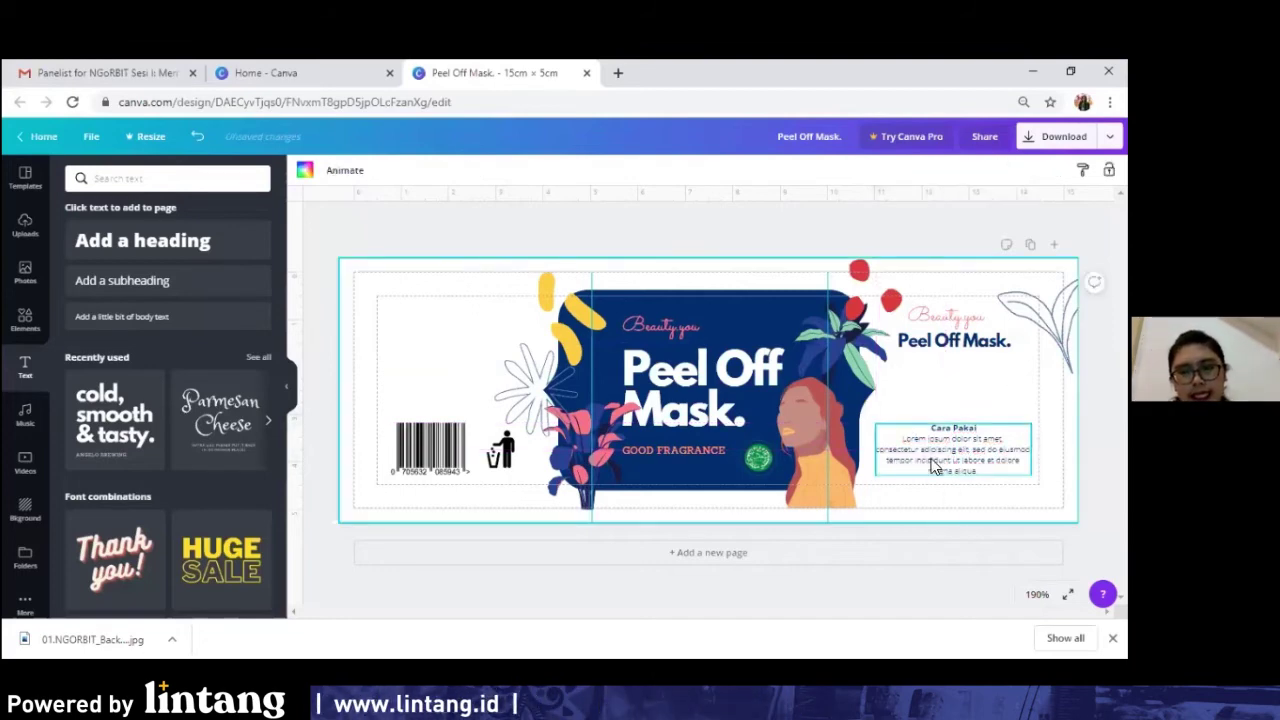
# Duplicate the "Cara Pakai" text box and place the copy between the small "Peel Off Mask." title and the original.
pyautogui.click(938, 466)
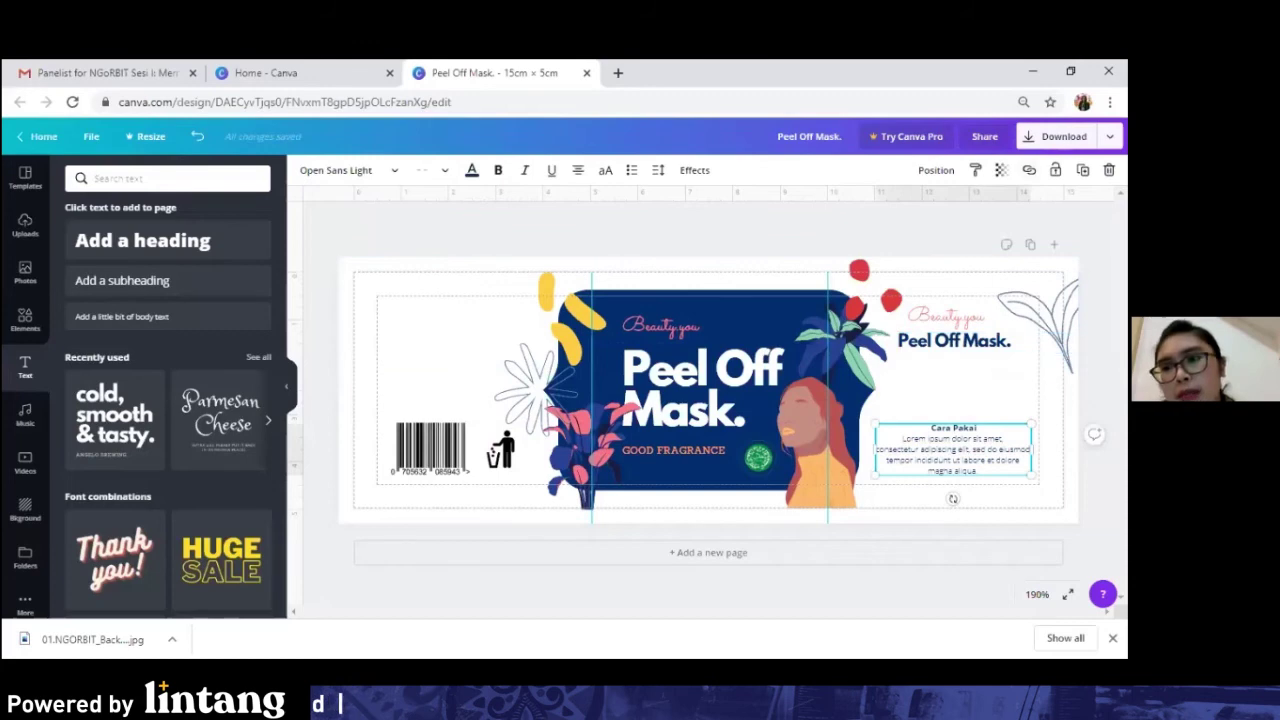
pyautogui.click(1082, 170)
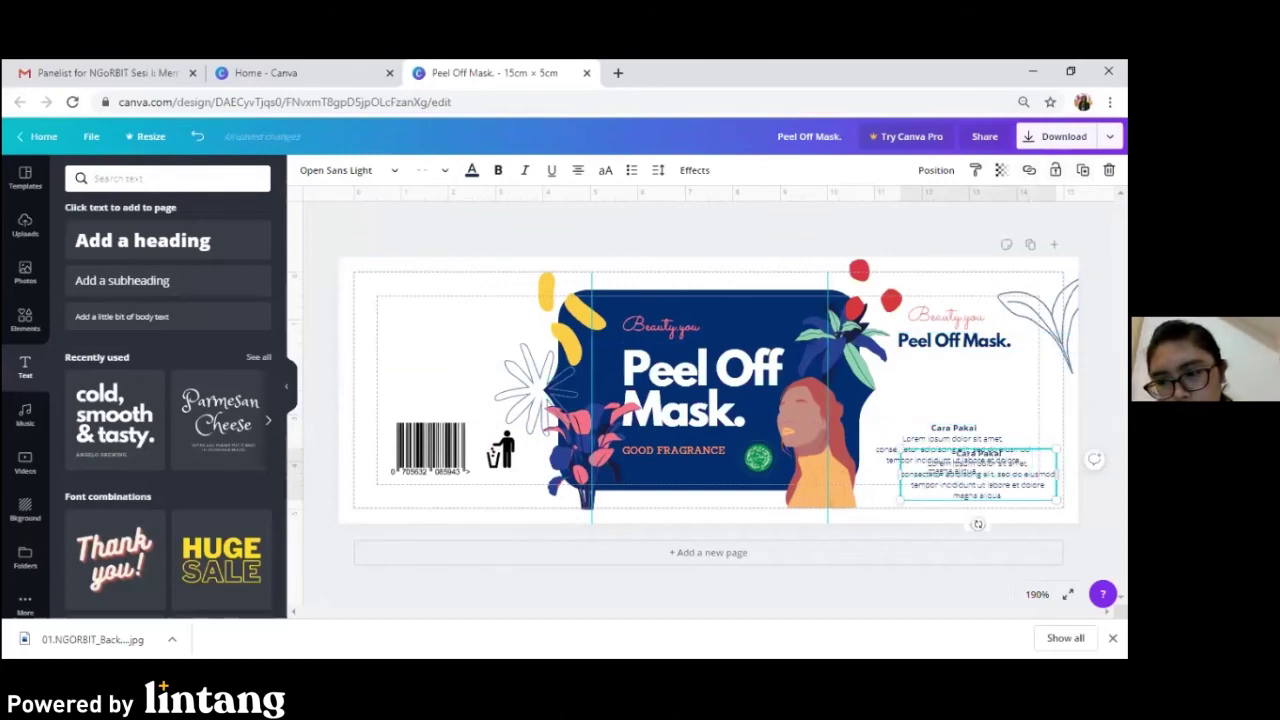
pyautogui.moveTo(978, 476); pyautogui.dragTo(954, 389)
# Remove the "Cara Pakai" heading line from the copied text box, leaving only its Lorem ipsum paragraph.
pyautogui.click(954, 389)
pyautogui.press('BackSpace')
pyautogui.press('BackSpace')
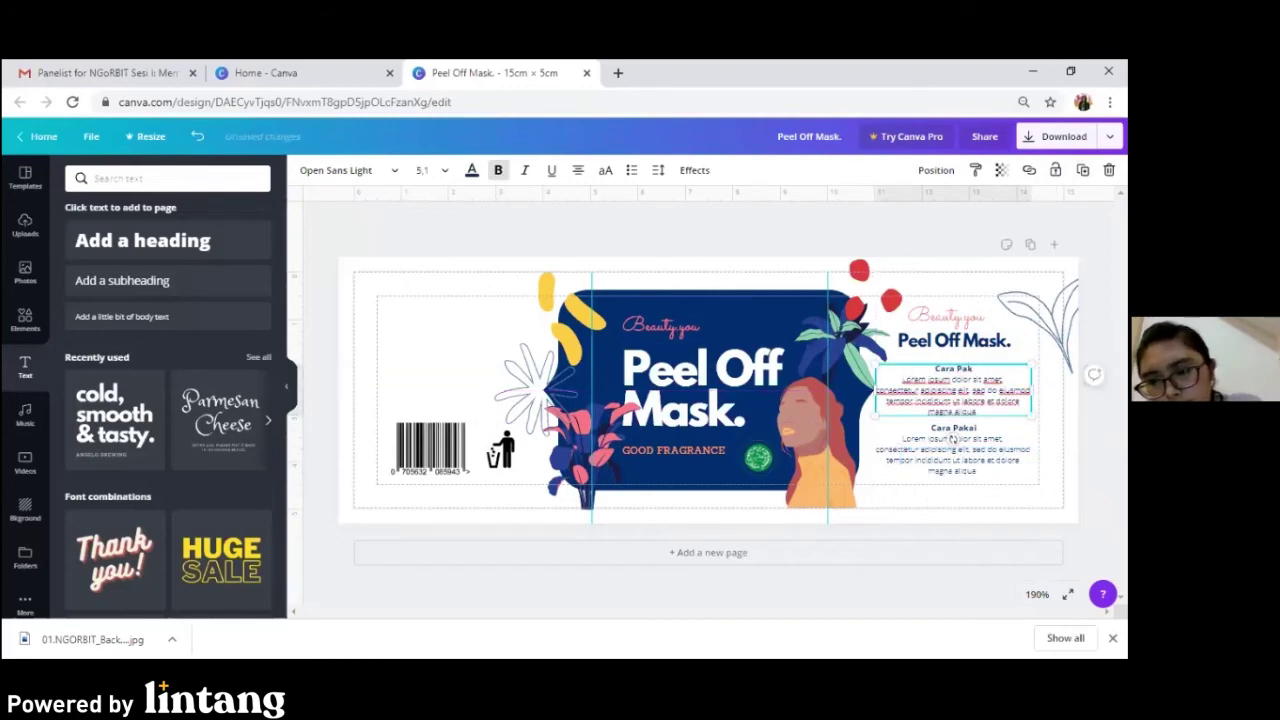
pyautogui.press('BackSpace')
pyautogui.press('BackSpace')
pyautogui.press('BackSpace')
pyautogui.press('BackSpace')
pyautogui.press('BackSpace')
pyautogui.press('BackSpace')
pyautogui.press('BackSpace')
pyautogui.press('BackSpace')
pyautogui.press('Delete')
pyautogui.hotkey('ctrl', 'a')
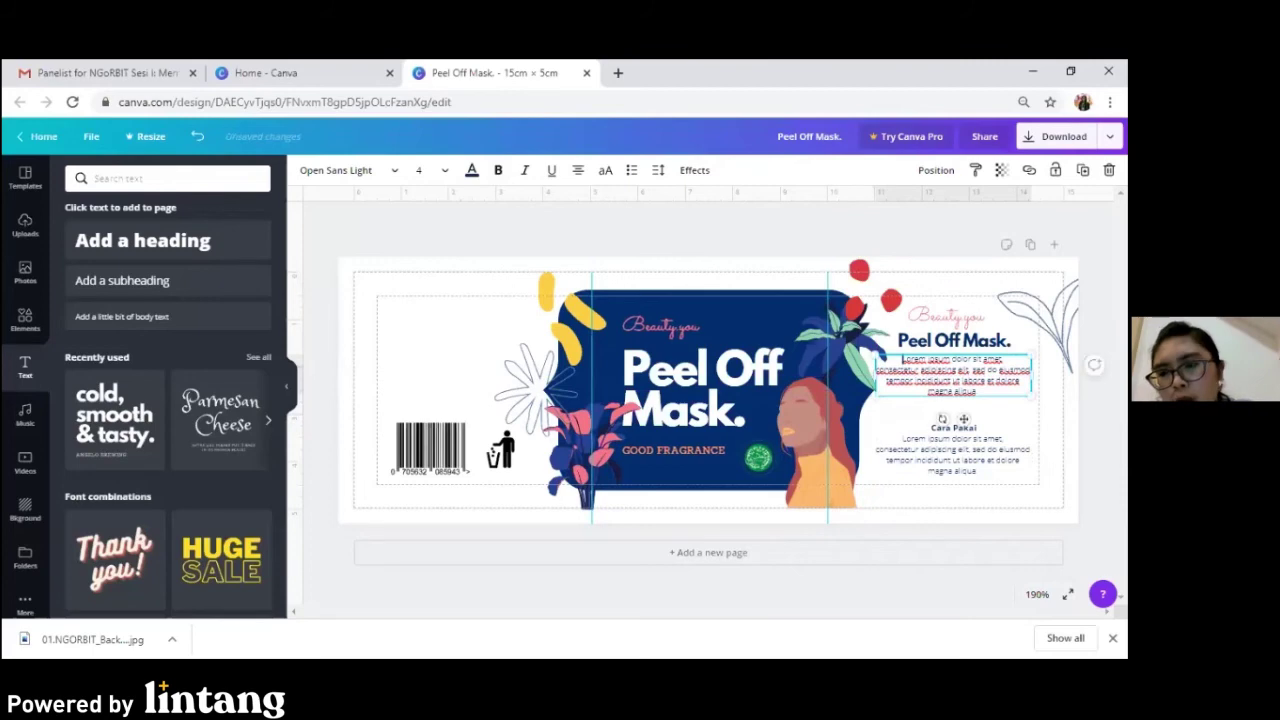
# Move the "Cara Pakai" text box slightly up, closer to the description paragraph above it.
pyautogui.press('Escape')
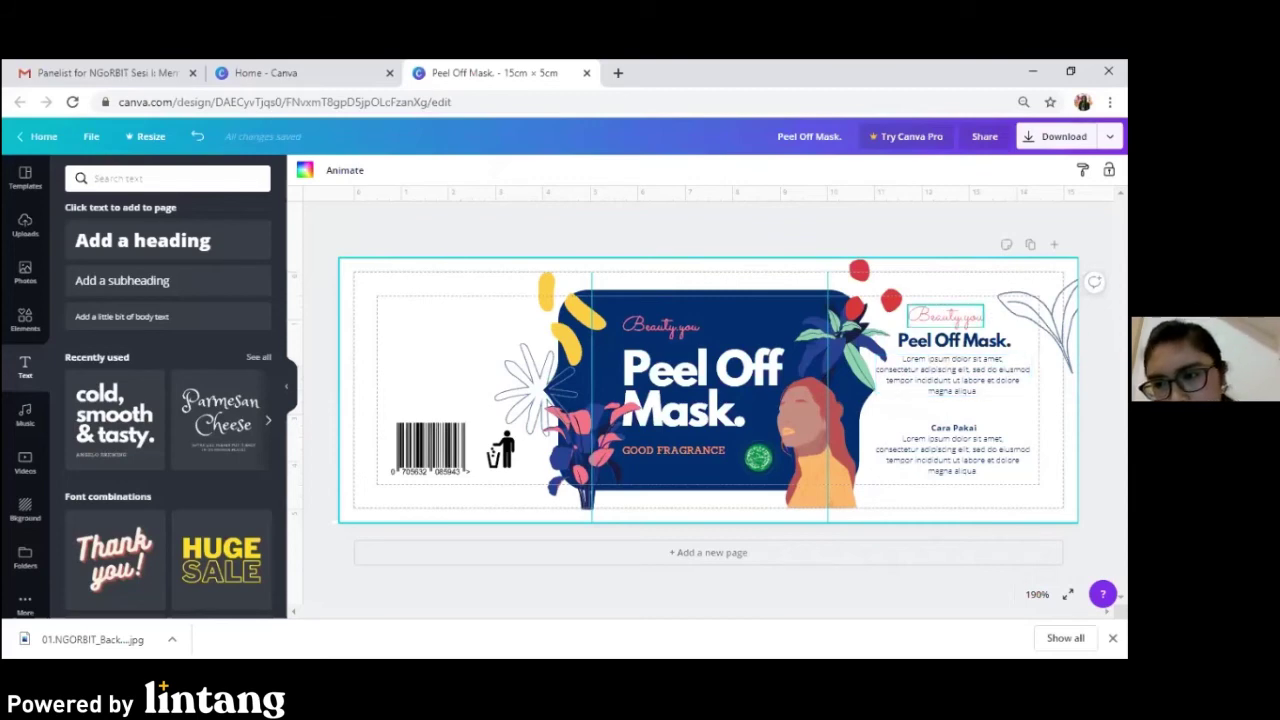
pyautogui.click(953, 448)
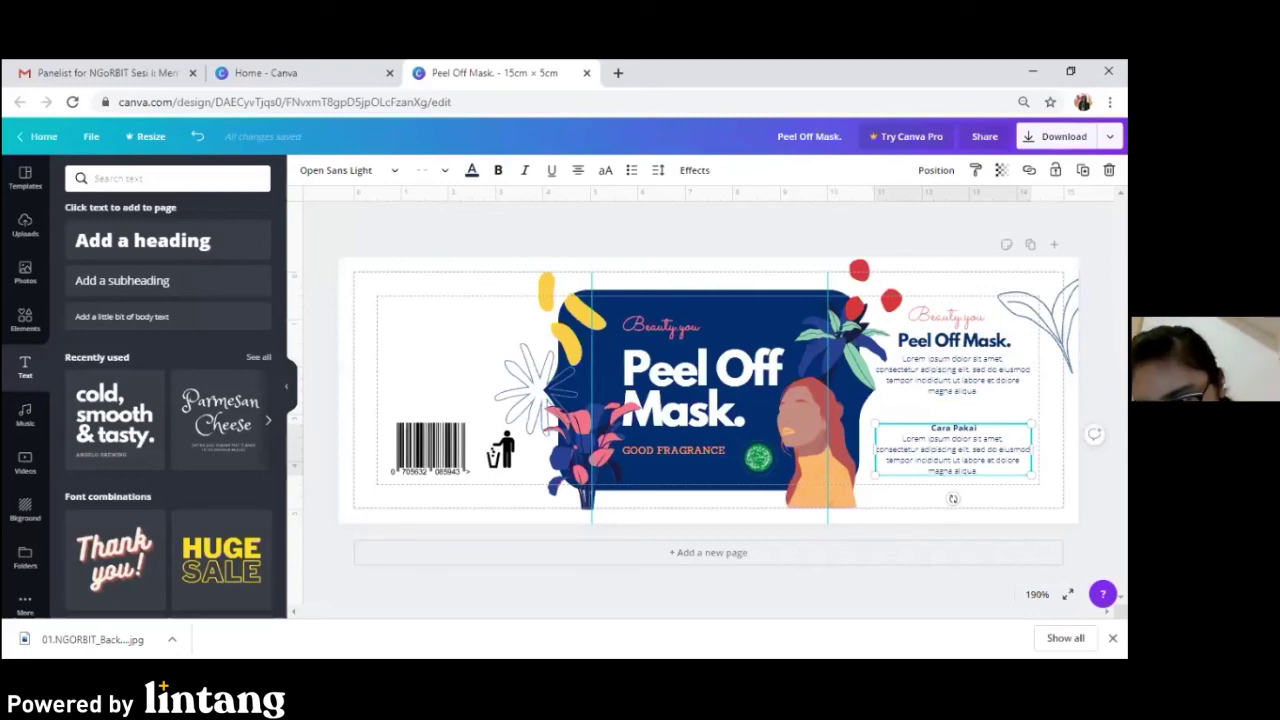
pyautogui.click(930, 428)
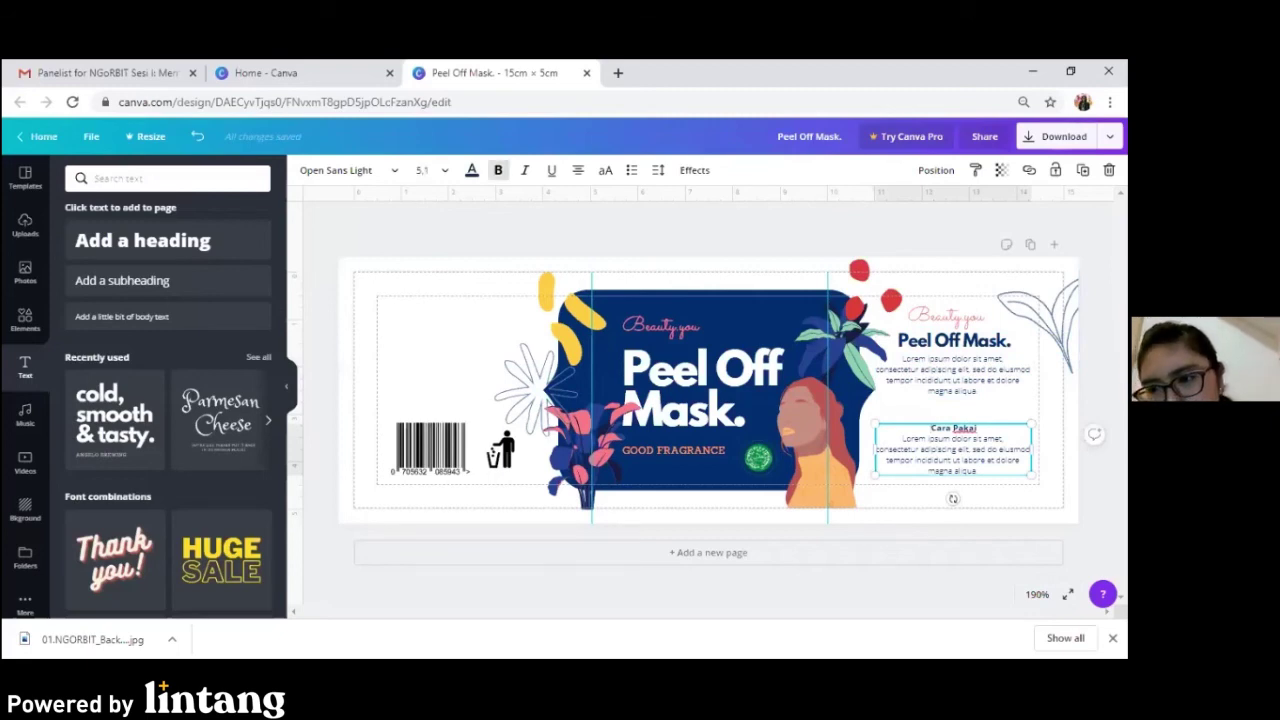
pyautogui.moveTo(930, 428); pyautogui.dragTo(926, 418)
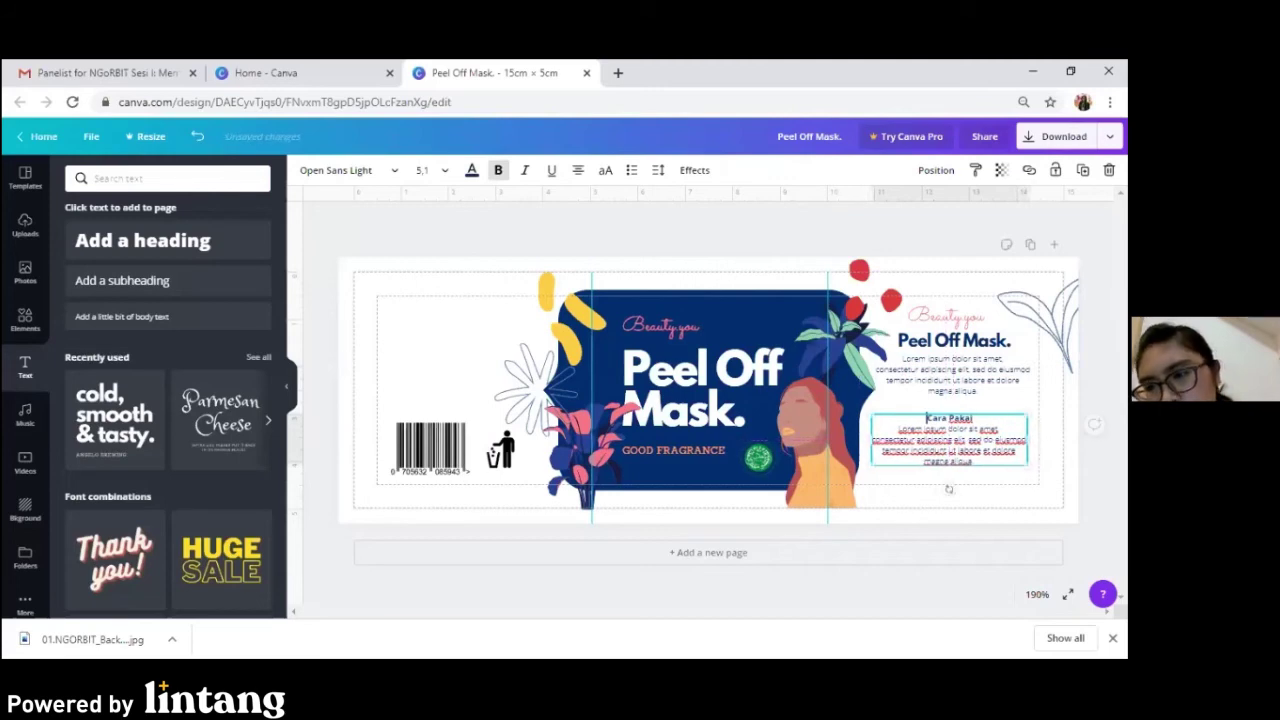
pyautogui.press('Escape')
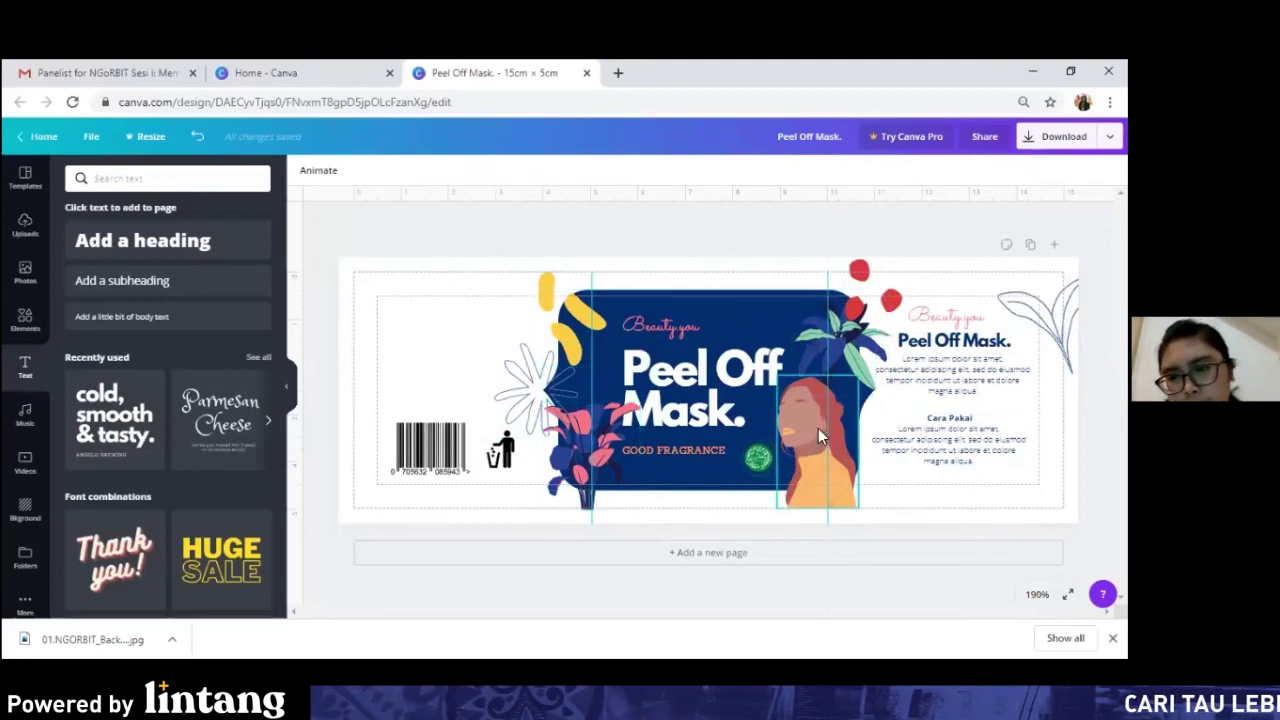
# Shrink the barcode slightly and move the disposal mark closer beside it.
pyautogui.click(450, 445)
pyautogui.moveTo(473, 424); pyautogui.dragTo(460, 427)
pyautogui.hotkey('ctrl', 'z')
pyautogui.moveTo(468, 425); pyautogui.dragTo(498, 458)
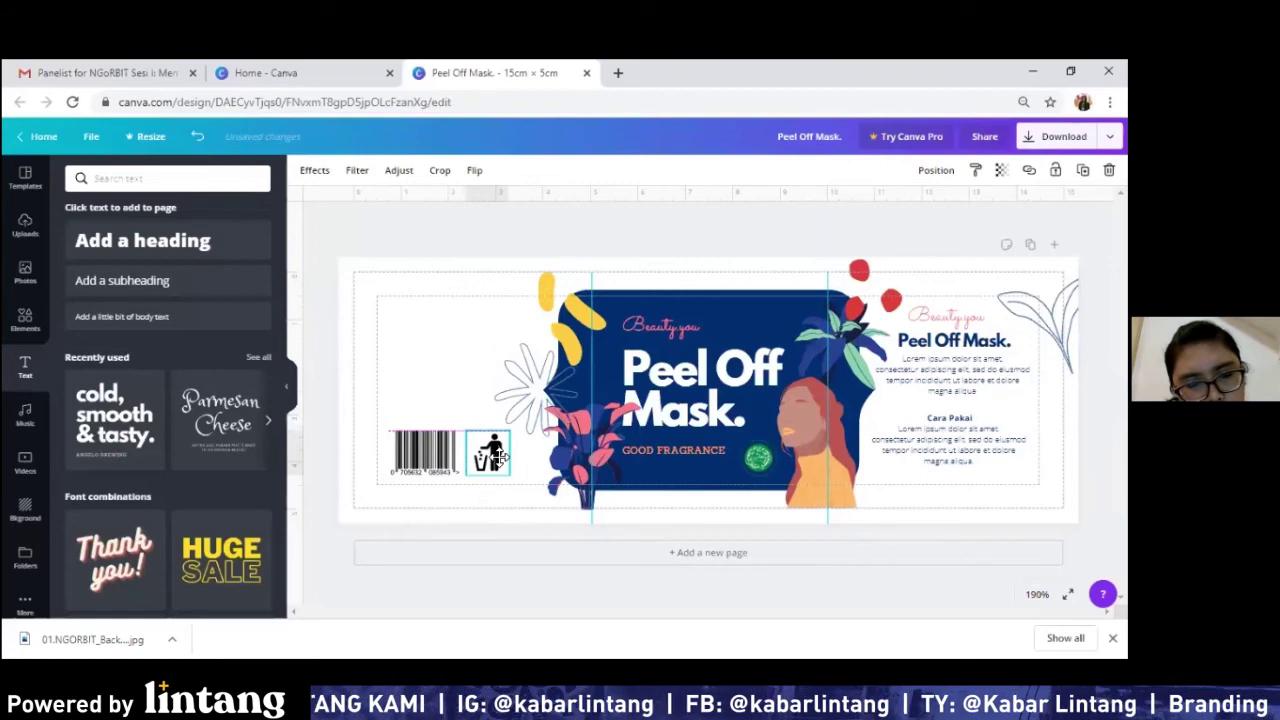
pyautogui.click(478, 410)
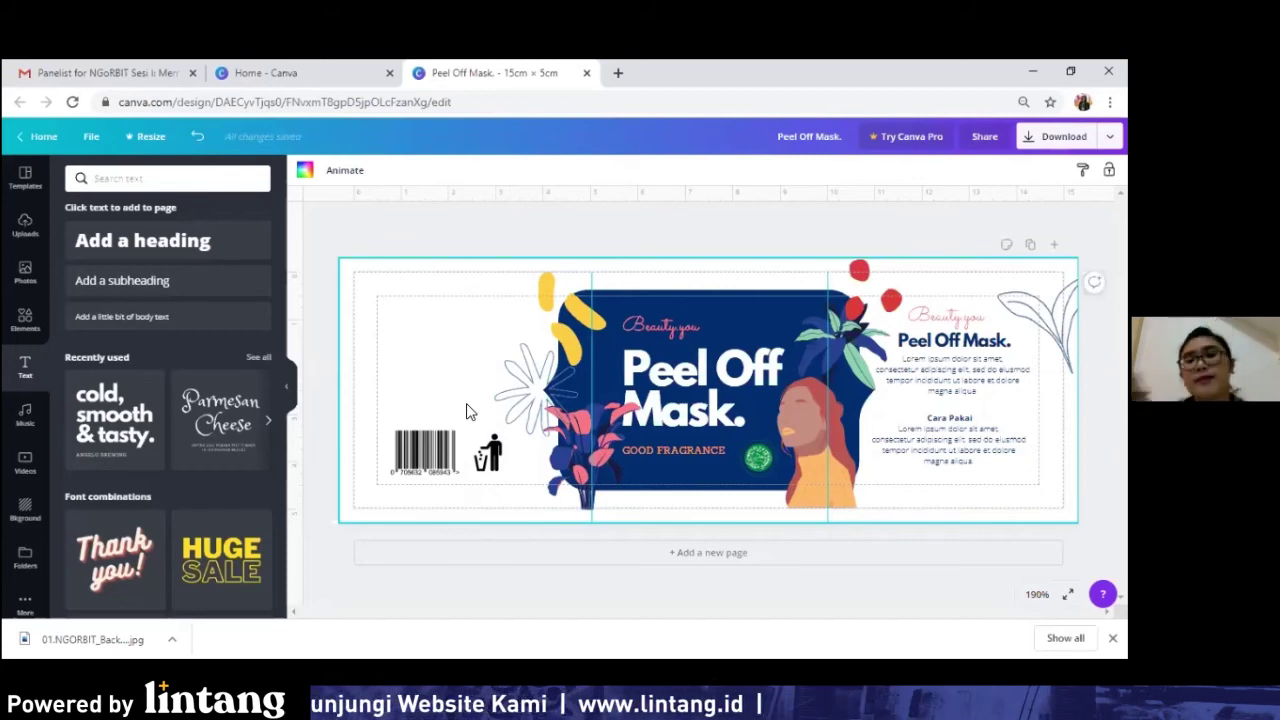
# Duplicate the "Cara Pakai" text box and place the copy above the barcode in the label's left section.
pyautogui.click(945, 440)
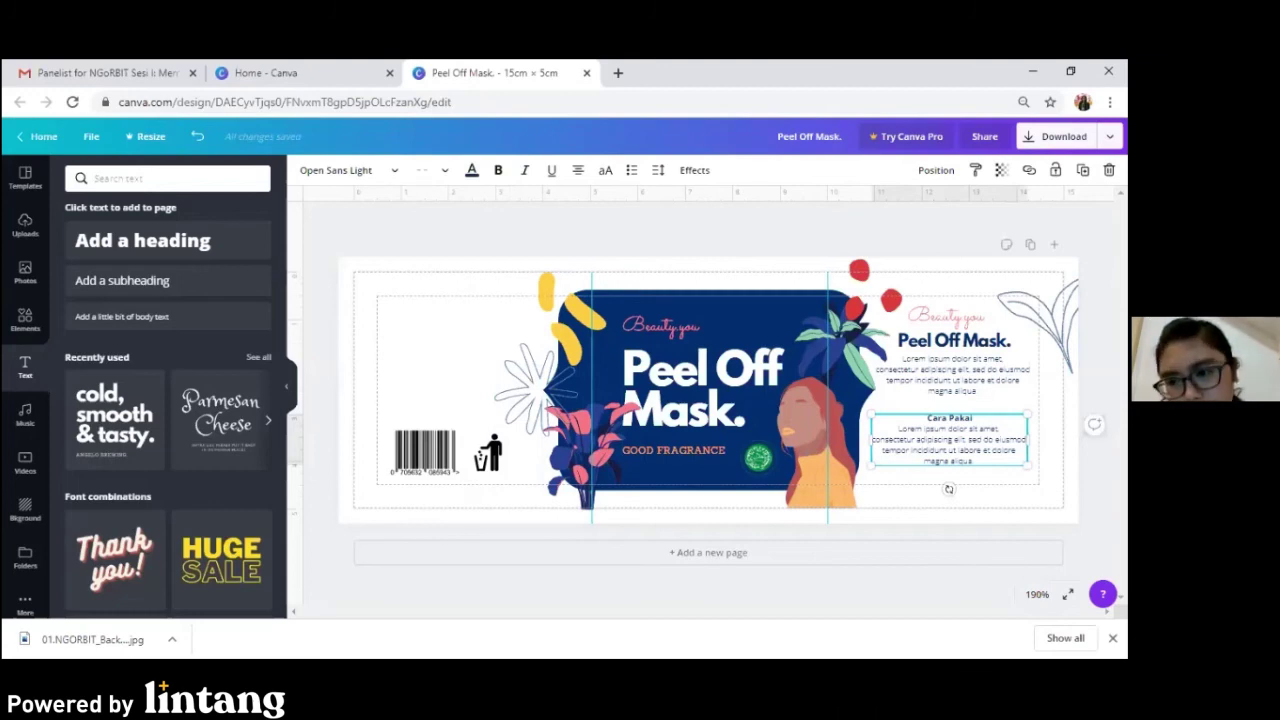
pyautogui.moveTo(945, 450); pyautogui.dragTo(473, 345)
pyautogui.moveTo(470, 345); pyautogui.dragTo(468, 347)
pyautogui.doubleClick(480, 343)
pyautogui.click(408, 383)
pyautogui.click(455, 343)
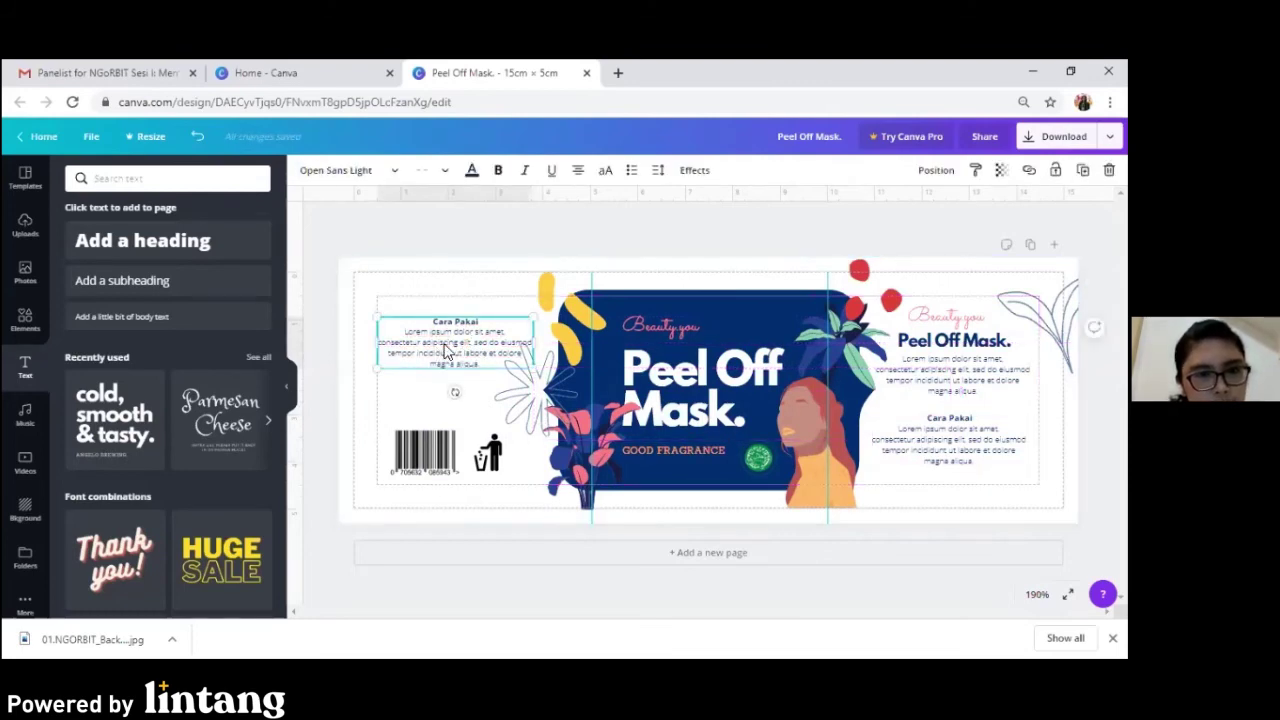
# Left-align the copied "Cara Pakai" text and raise its box to the upper margin guide.
pyautogui.click(578, 174)
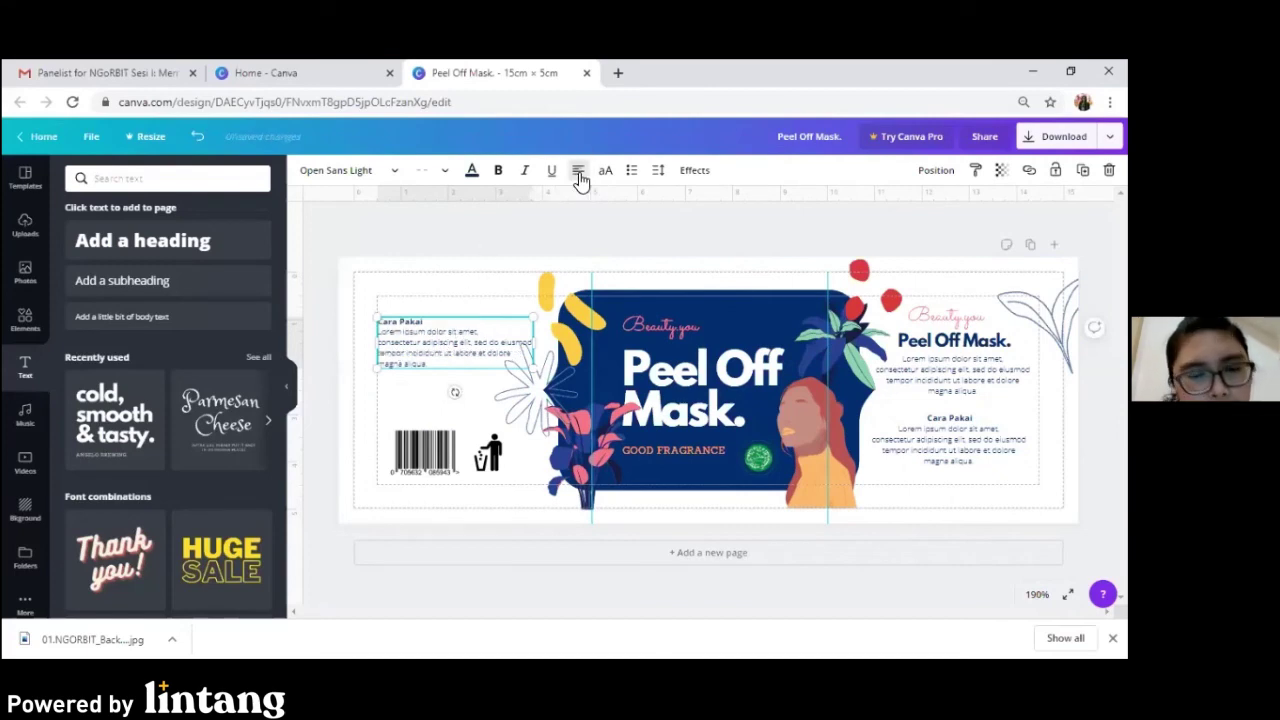
pyautogui.click(458, 318)
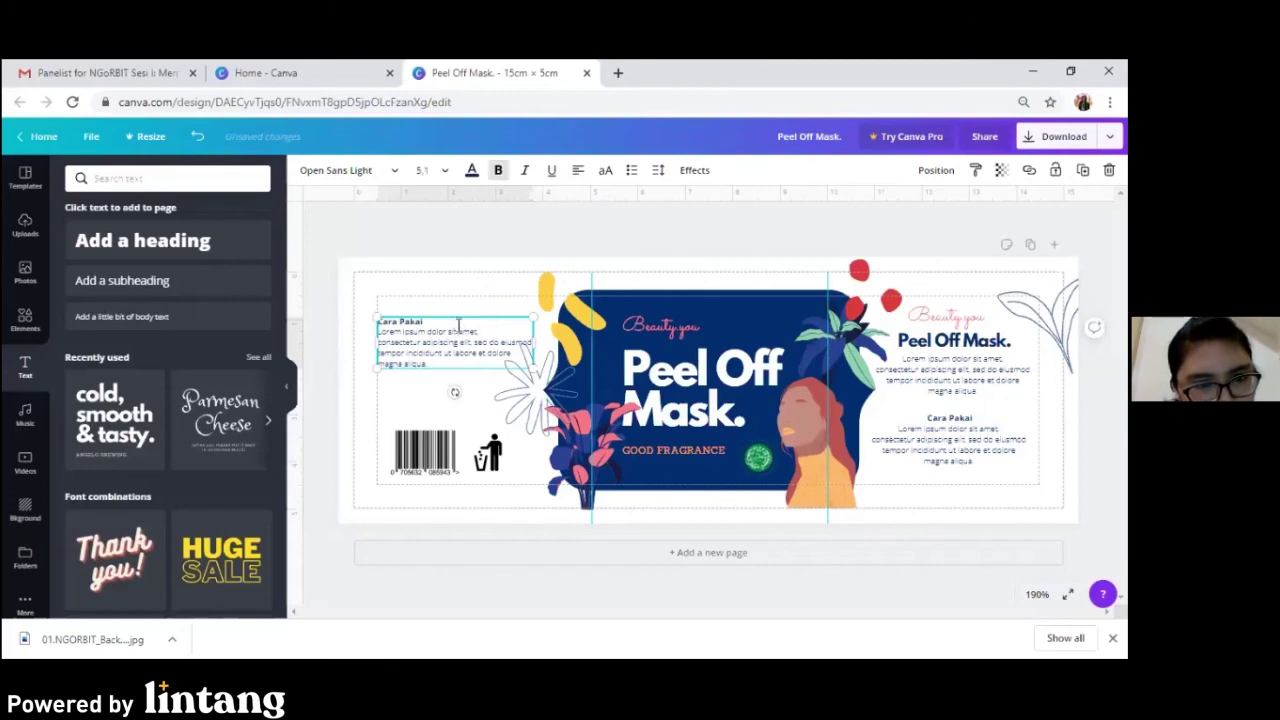
pyautogui.moveTo(458, 318); pyautogui.dragTo(457, 298)
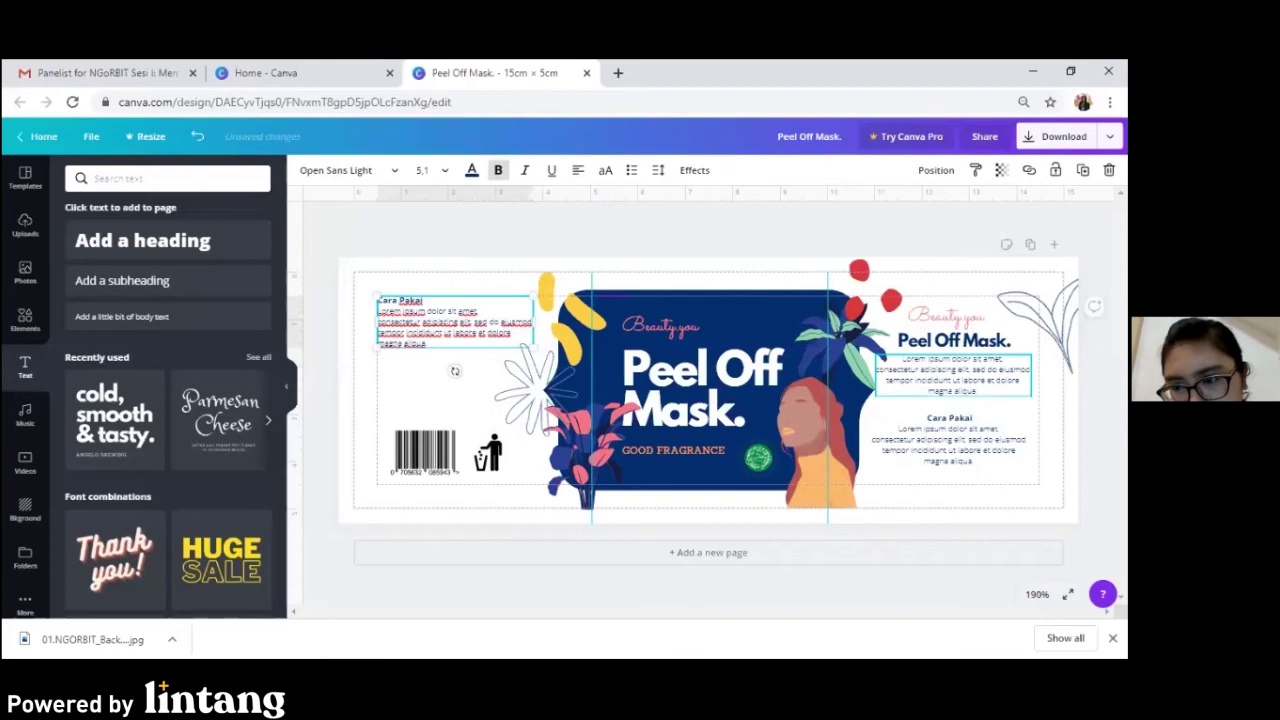
pyautogui.click(971, 419)
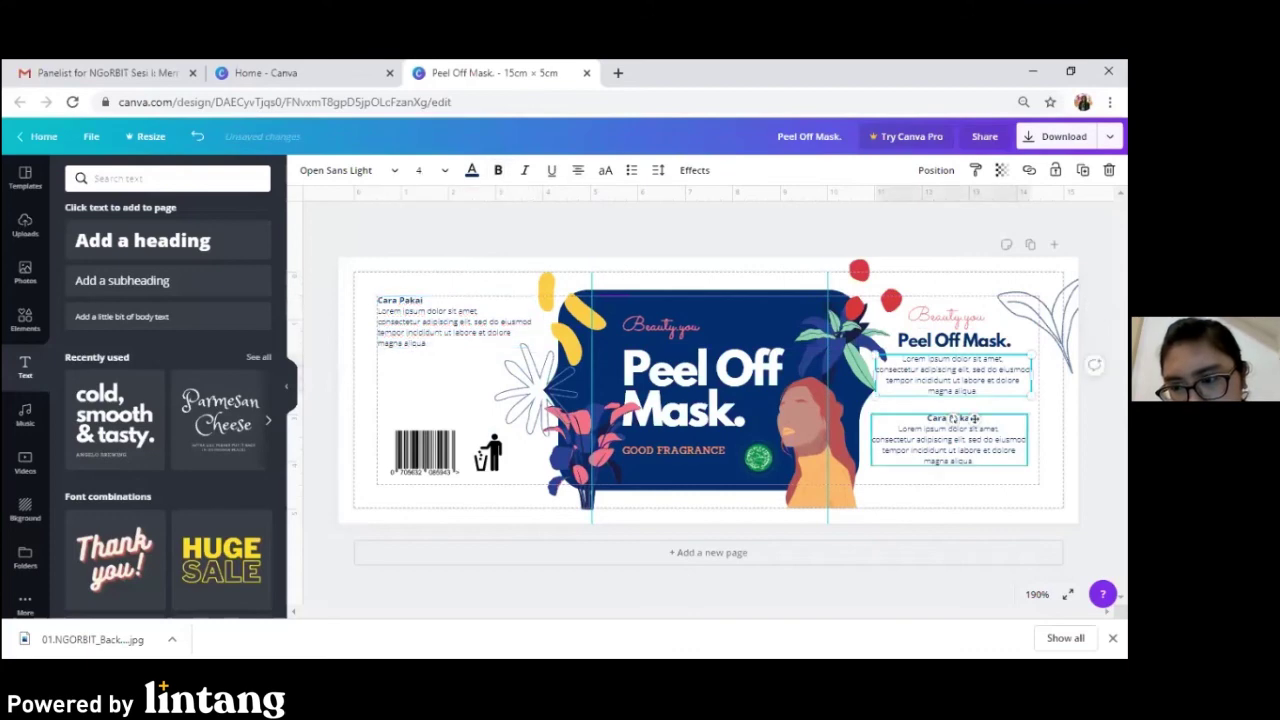
# Replace the copied text box's heading with "Komposisi" on its own bold line above the Lorem ipsum paragraph.
pyautogui.click(421, 304)
pyautogui.click(428, 300)
pyautogui.moveTo(428, 300); pyautogui.dragTo(370, 296)
pyautogui.hotkey('ctrl', 'b')
pyautogui.hotkey('ctrl', 'shift', '.')
pyautogui.hotkey('ctrl', 'shift', '.')
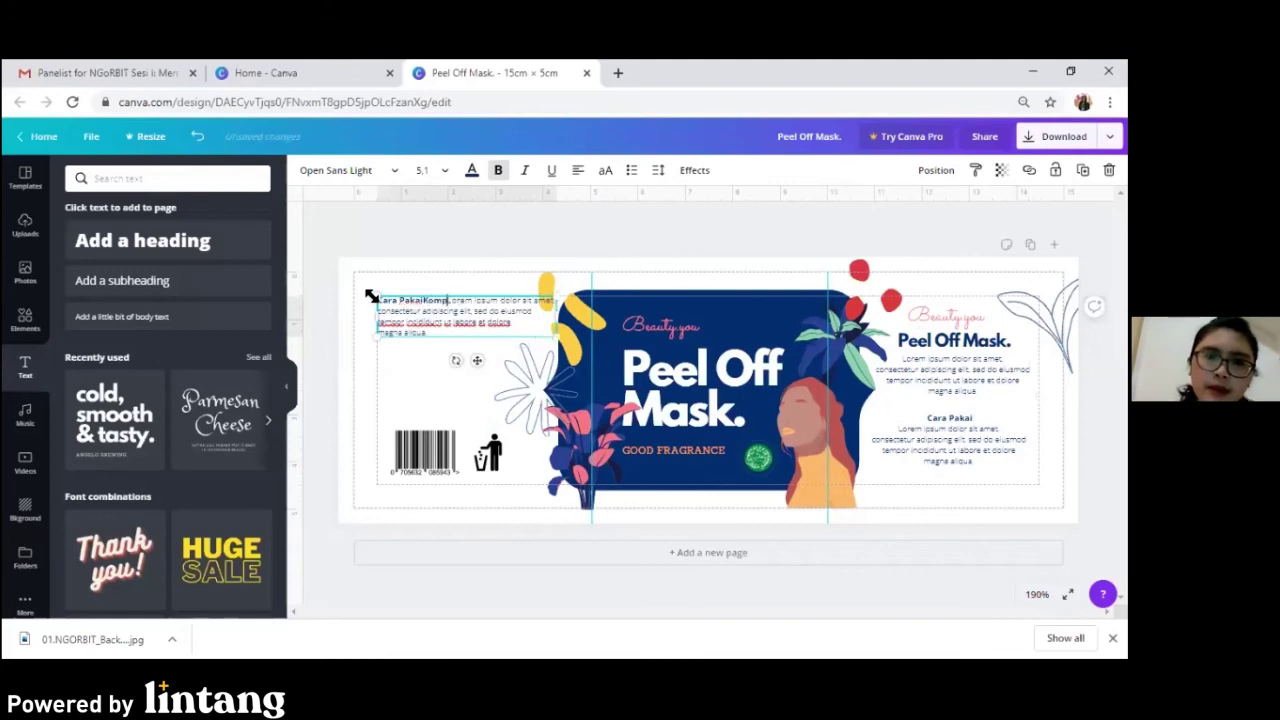
pyautogui.moveTo(426, 300)
pyautogui.mouseDown()
pyautogui.moveTo(370, 301)
pyautogui.moveTo(404, 303)
pyautogui.mouseUp()
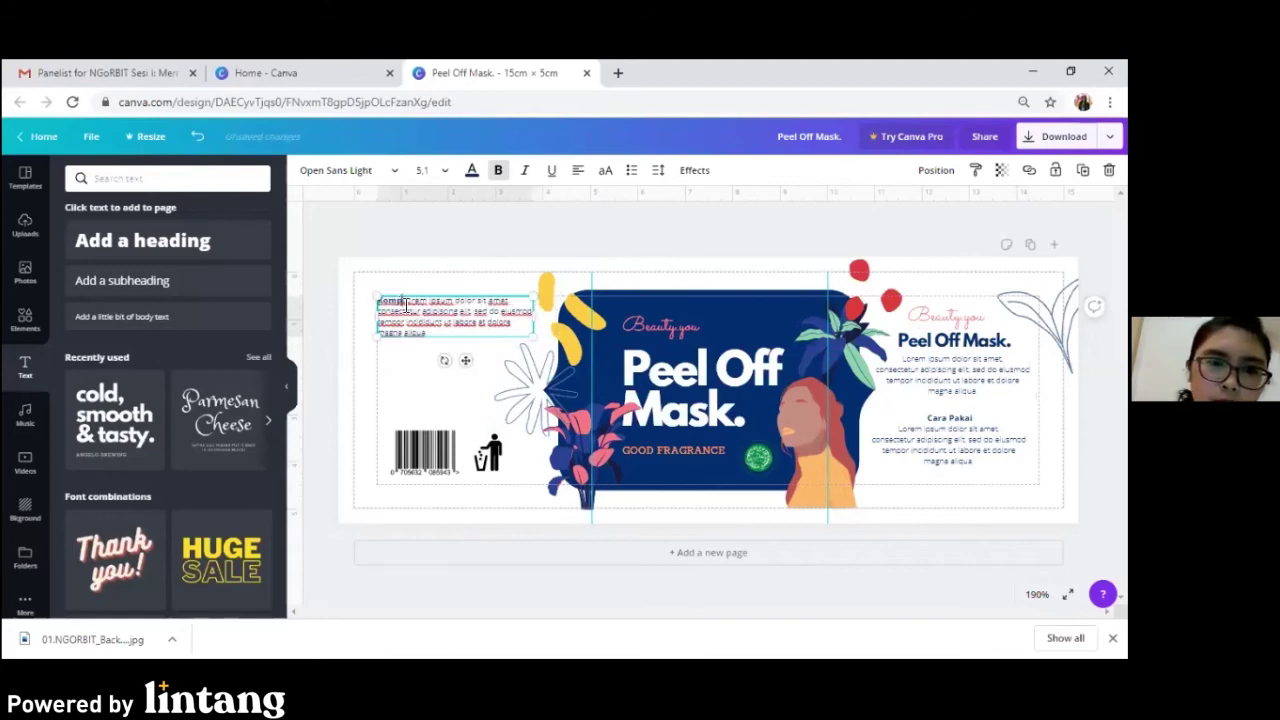
pyautogui.write('Komposisi')
pyautogui.press('Return')
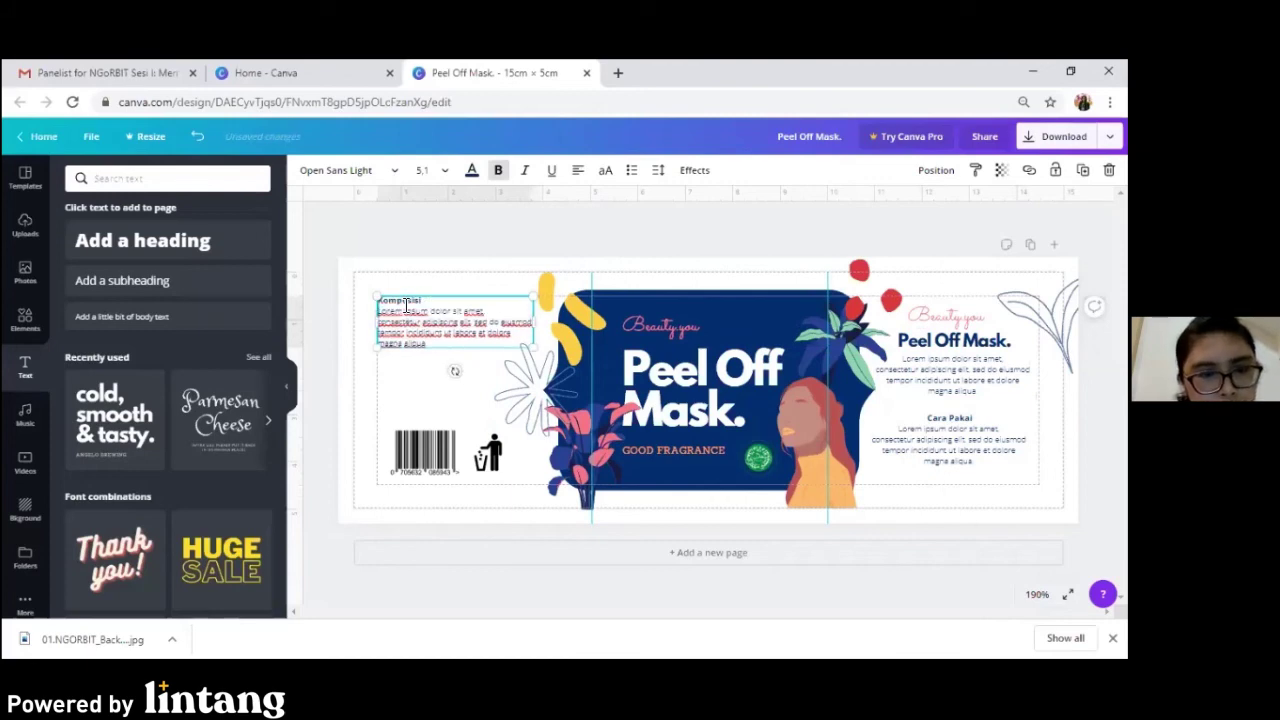
pyautogui.hotkey('shift', 'Up')
pyautogui.hotkey('ctrl', 'b')
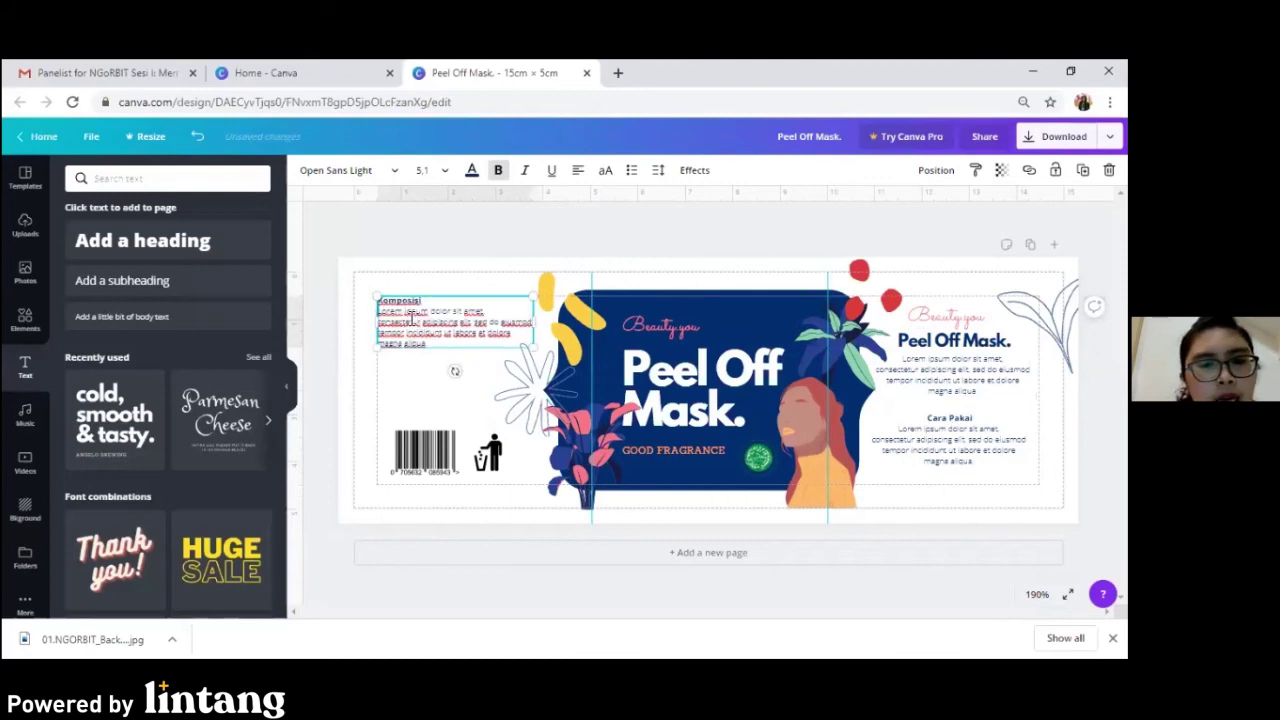
# Add the line "POM NA 1234567" below the "Komposisi" paragraph, separated by a blank line.
pyautogui.click(441, 345)
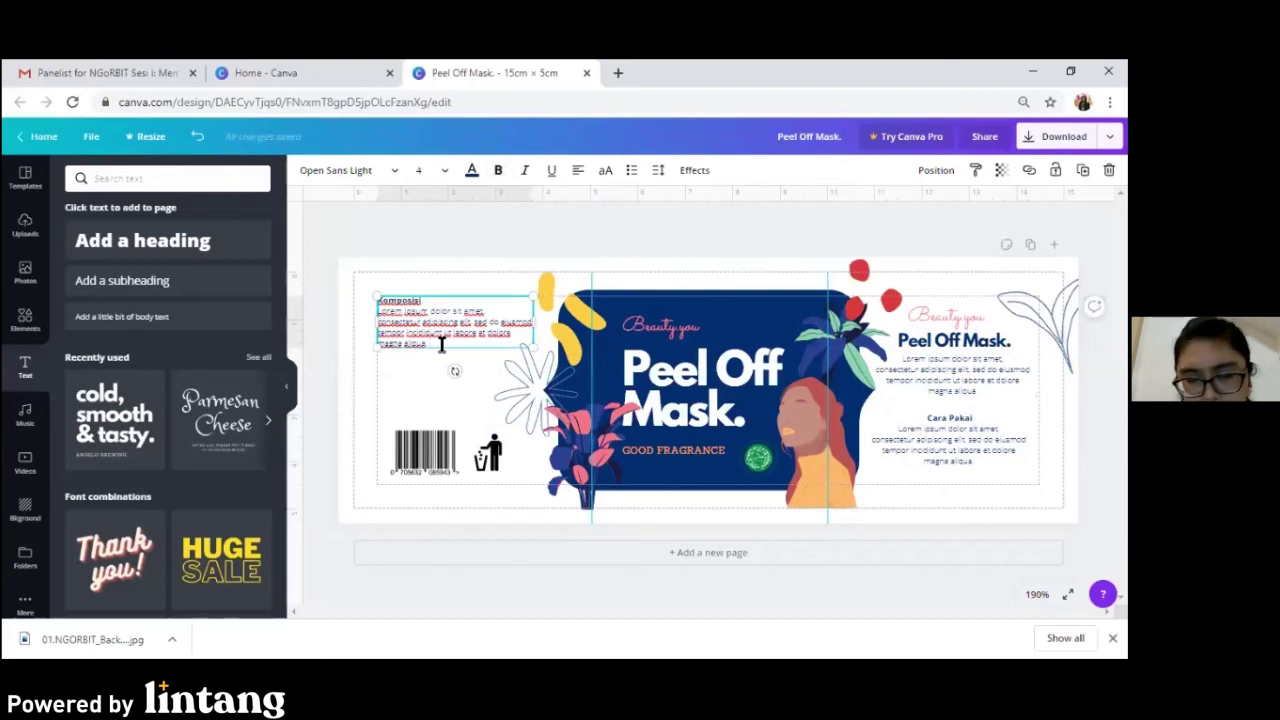
pyautogui.press('Return')
pyautogui.press('Return')
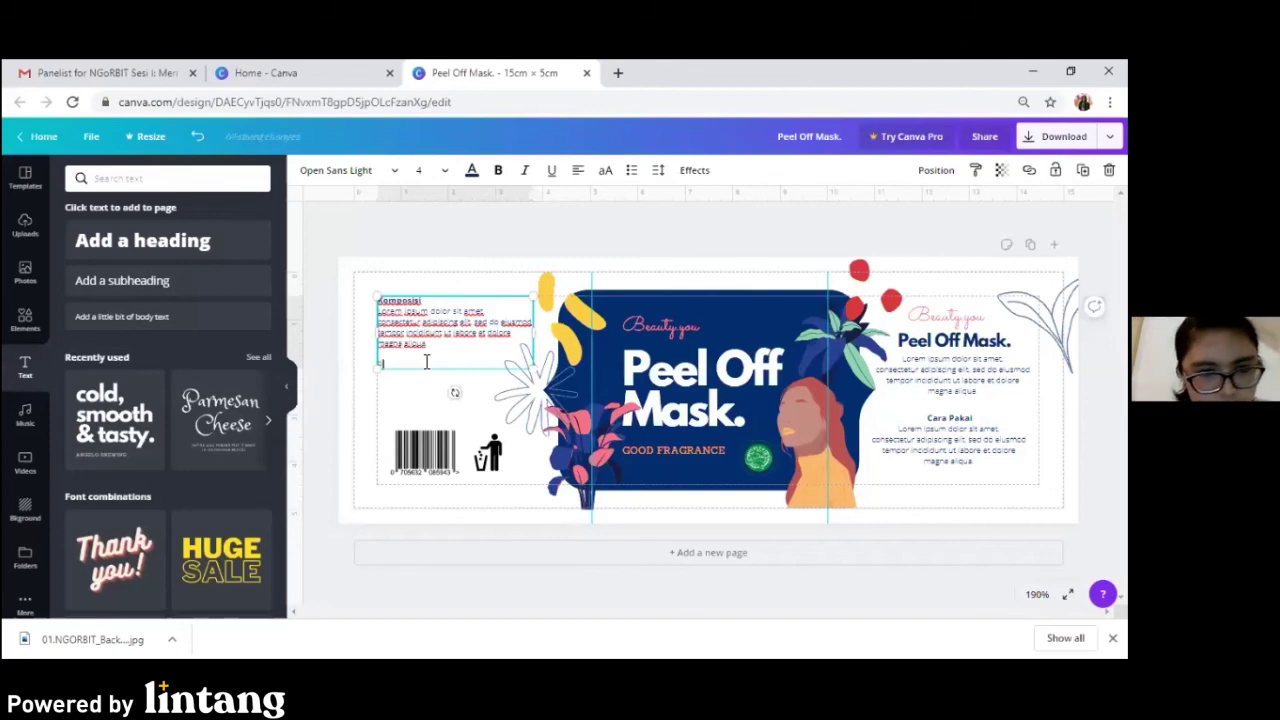
pyautogui.write('Cara')
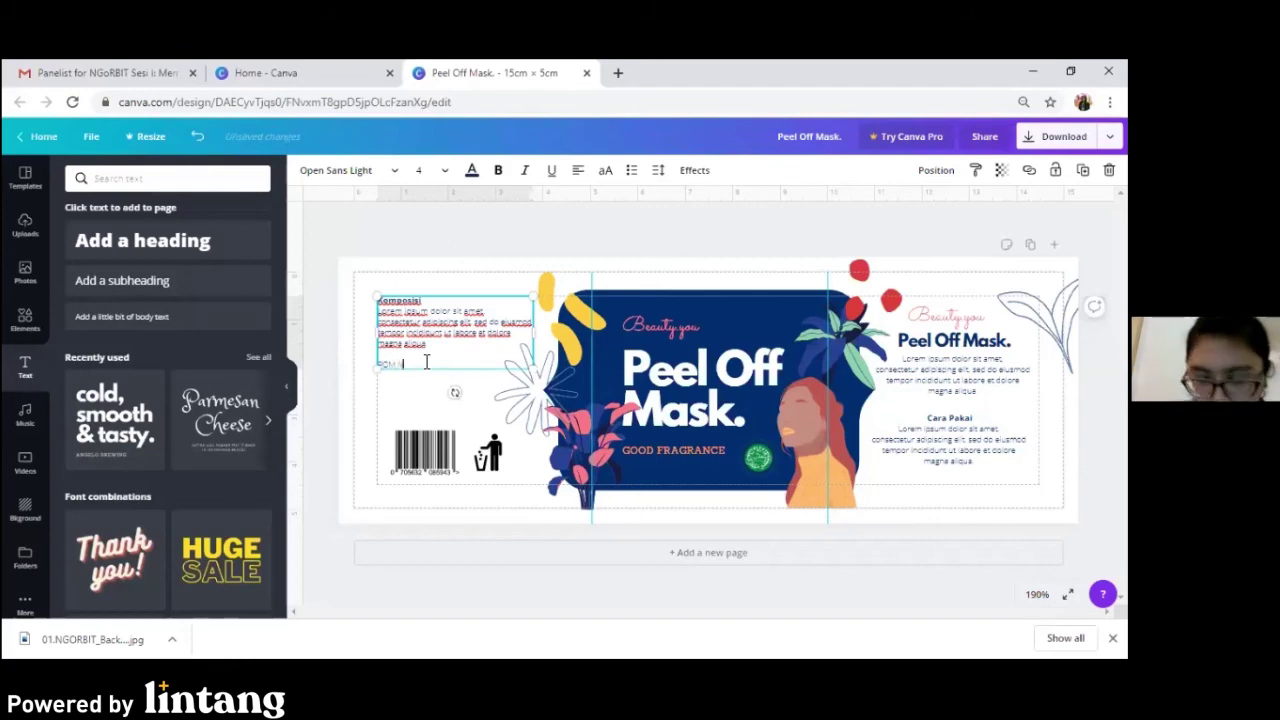
pyautogui.write('1234567')
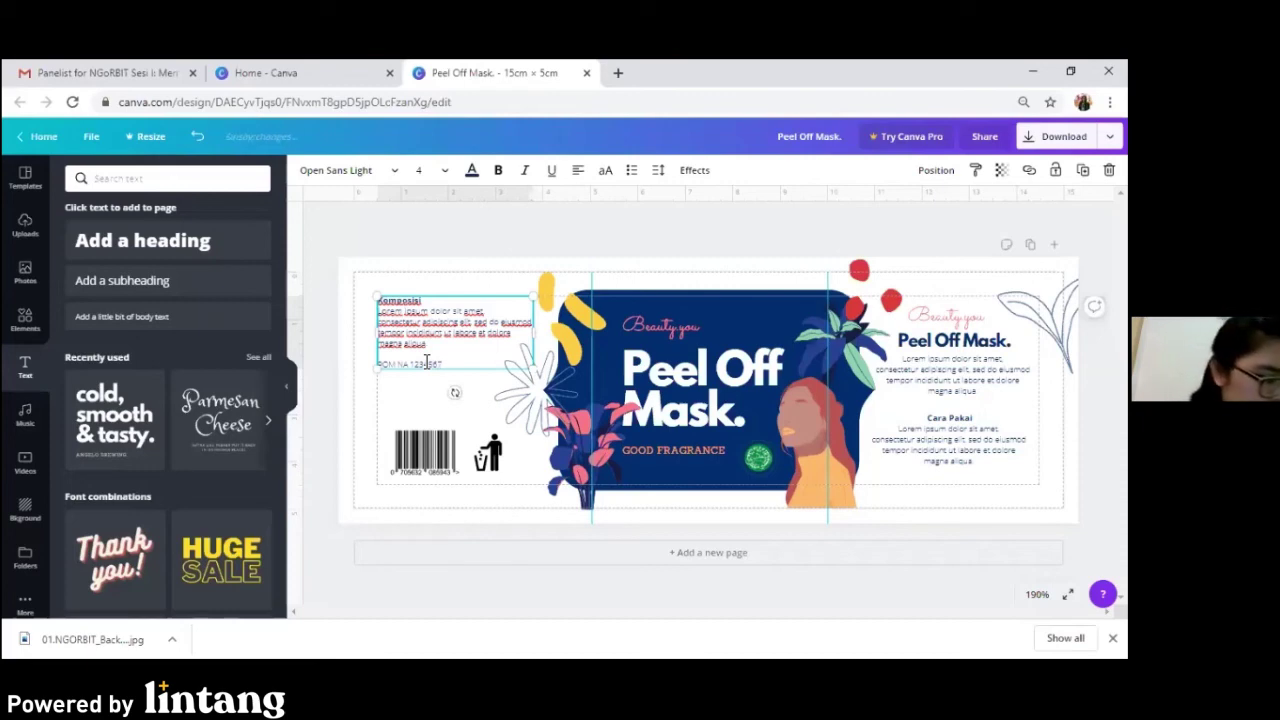
# Add "Batch No:" and "Expired Date" on separate lines beneath the POM NA line.
pyautogui.press('Return')
pyautogui.write('Exp')
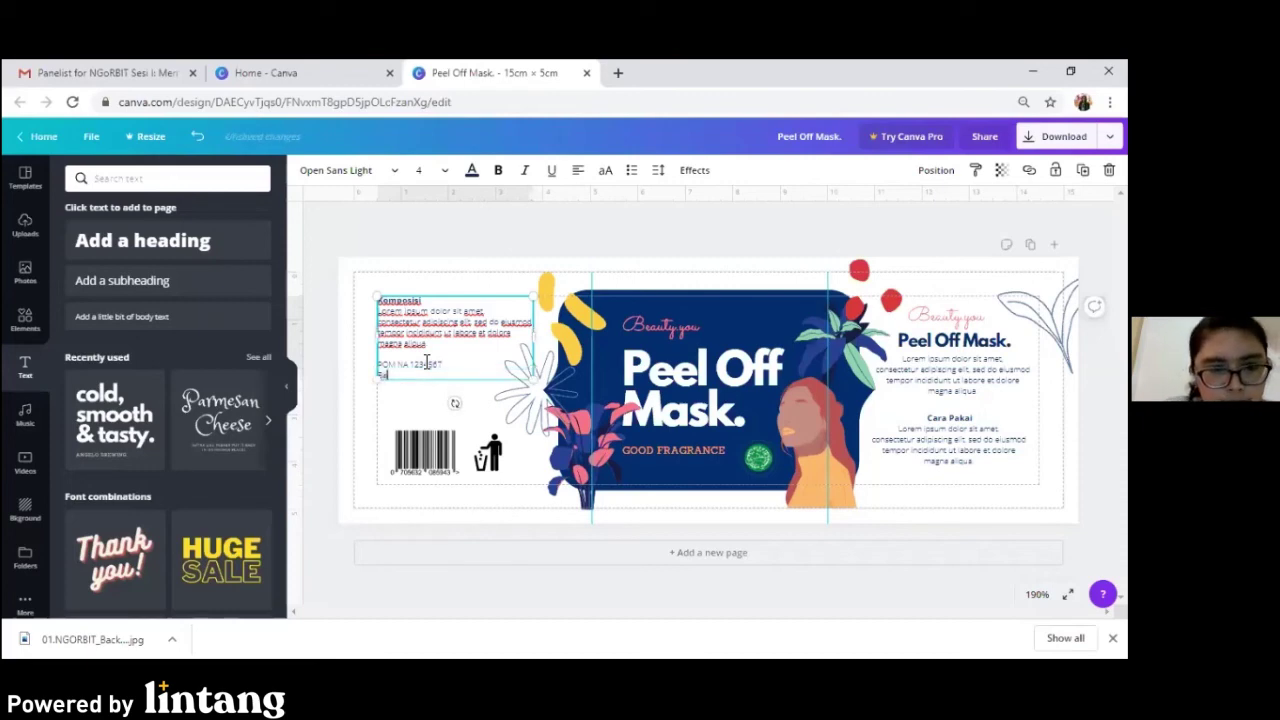
pyautogui.write('h No:')
pyautogui.press('Return')
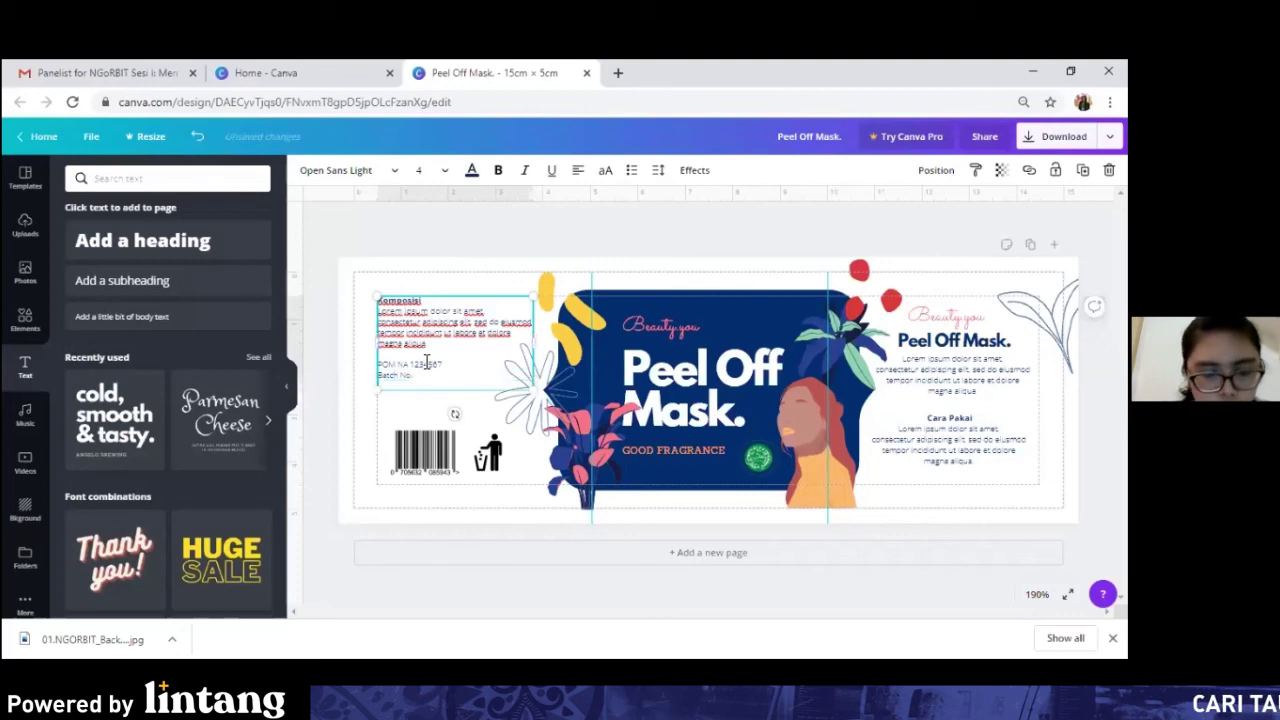
pyautogui.write('Expired D')
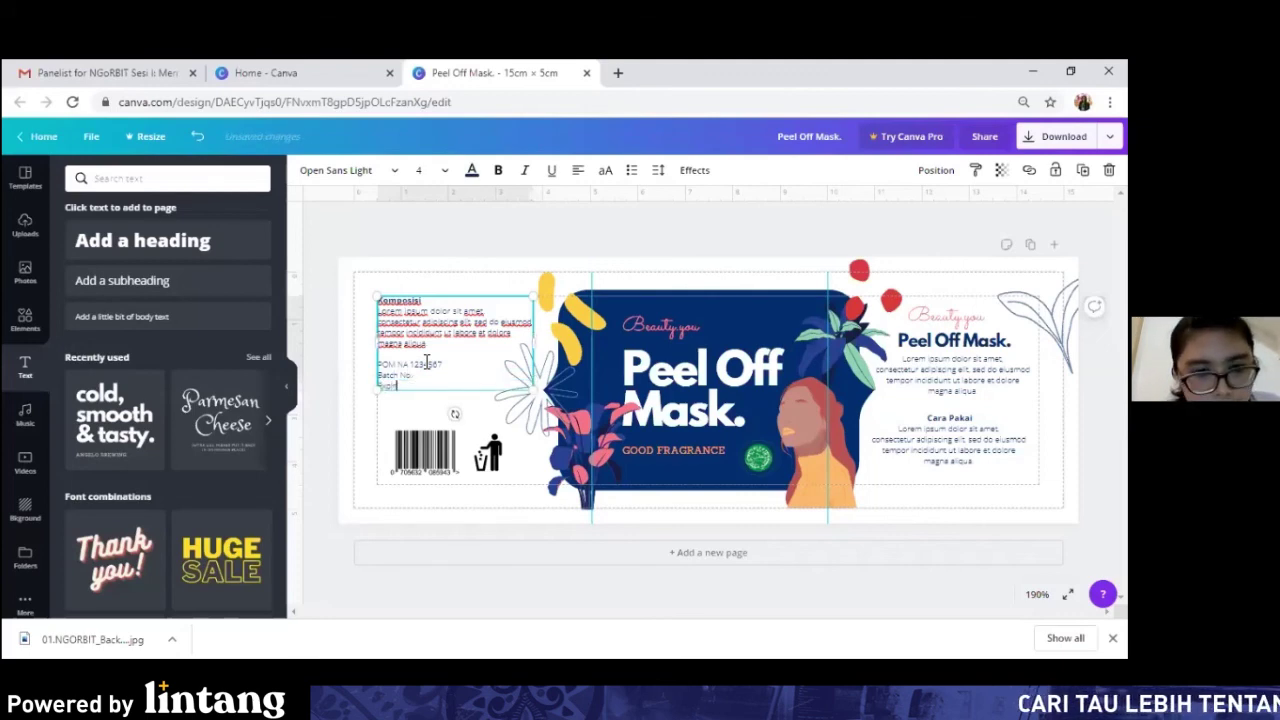
pyautogui.write('ate')
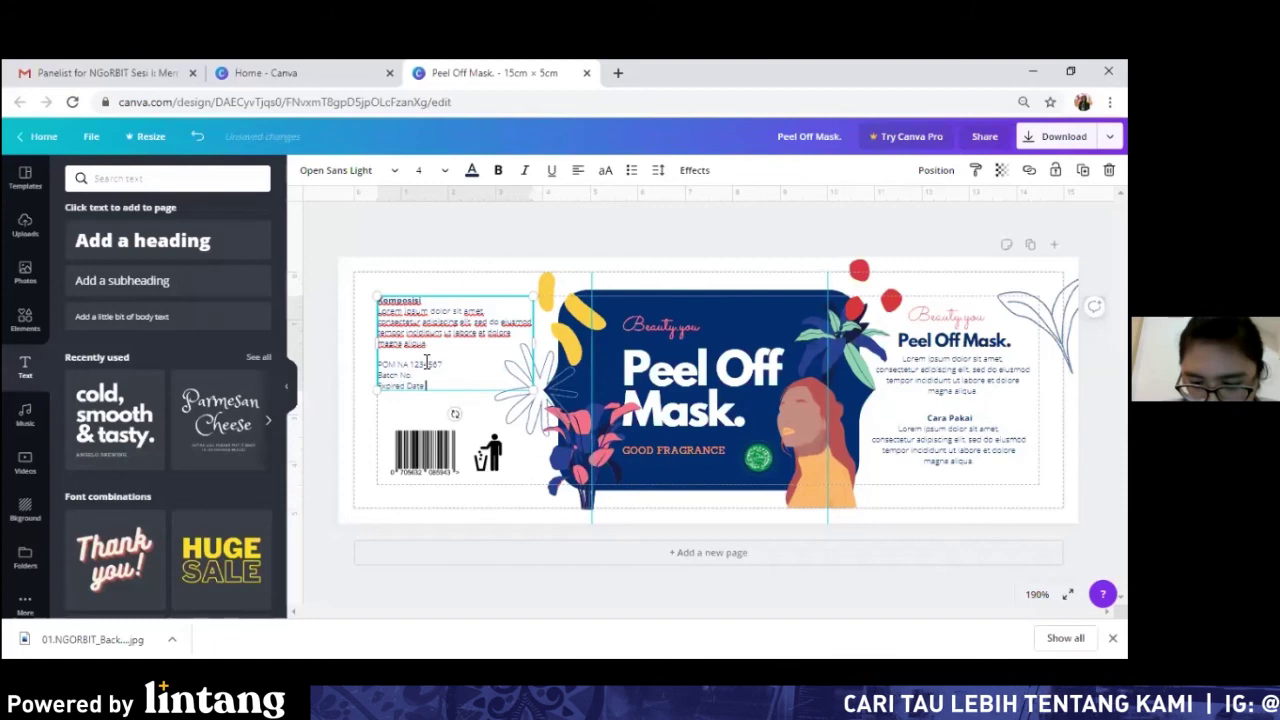
# Leave a blank line below "Expired Date" and add "Produced and distributed by".
pyautogui.press('Return')
pyautogui.press('Return')
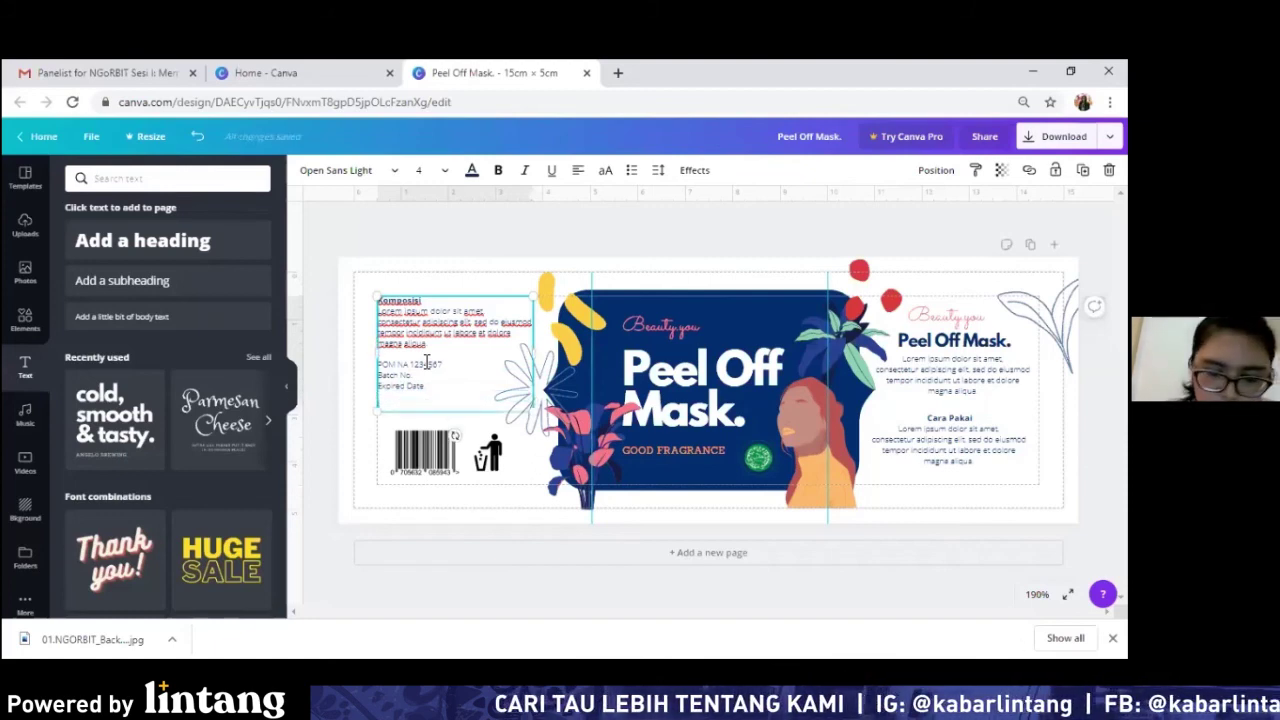
pyautogui.write('Produce')
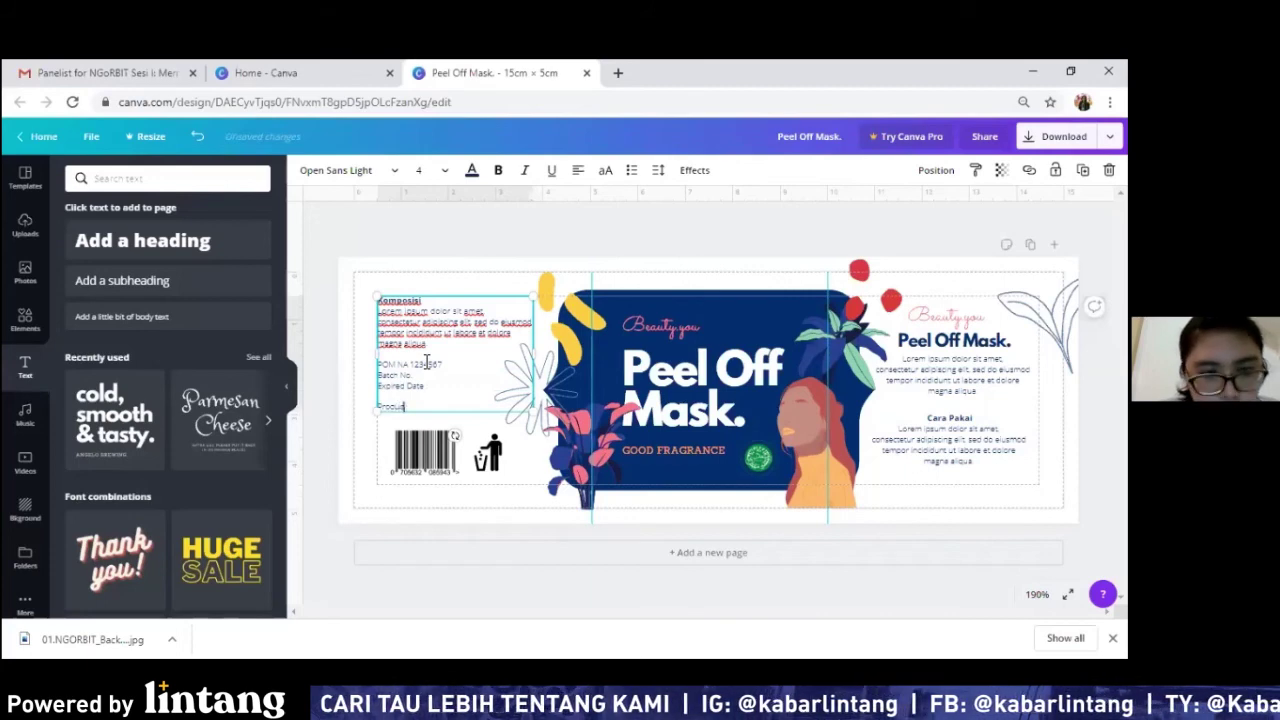
pyautogui.write('d and')
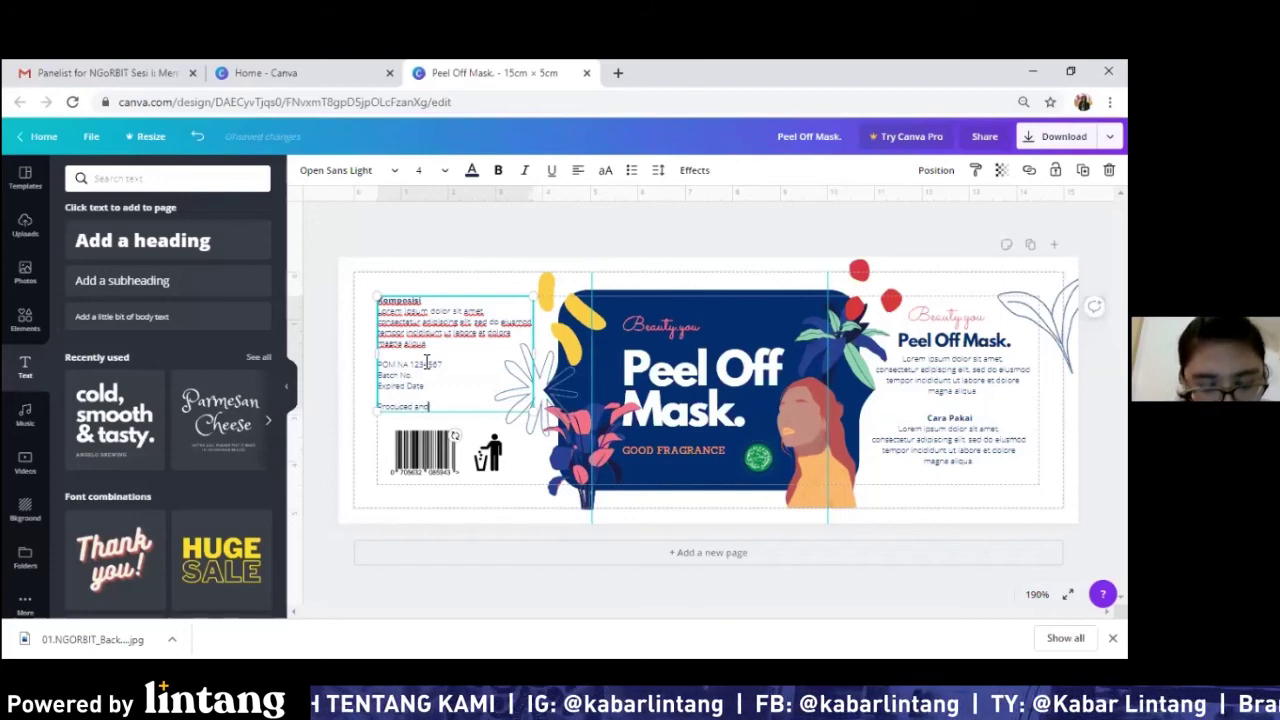
pyautogui.write(' dis')
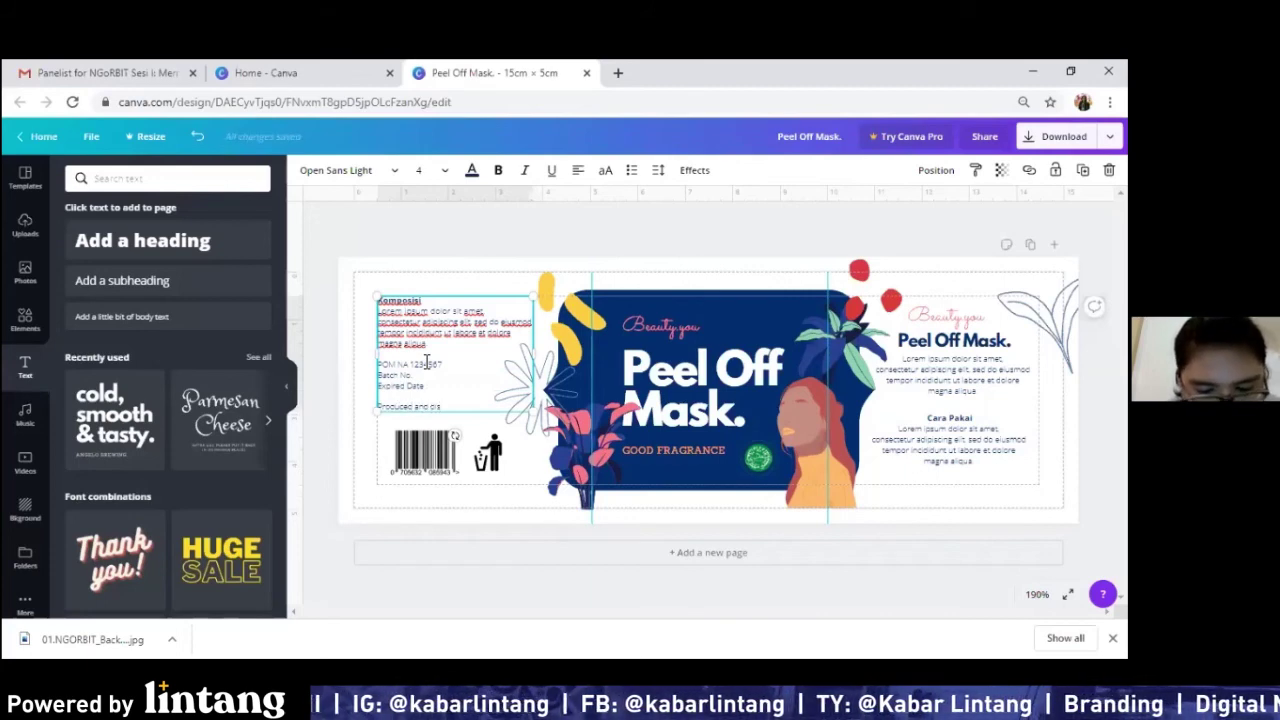
pyautogui.write('tributed')
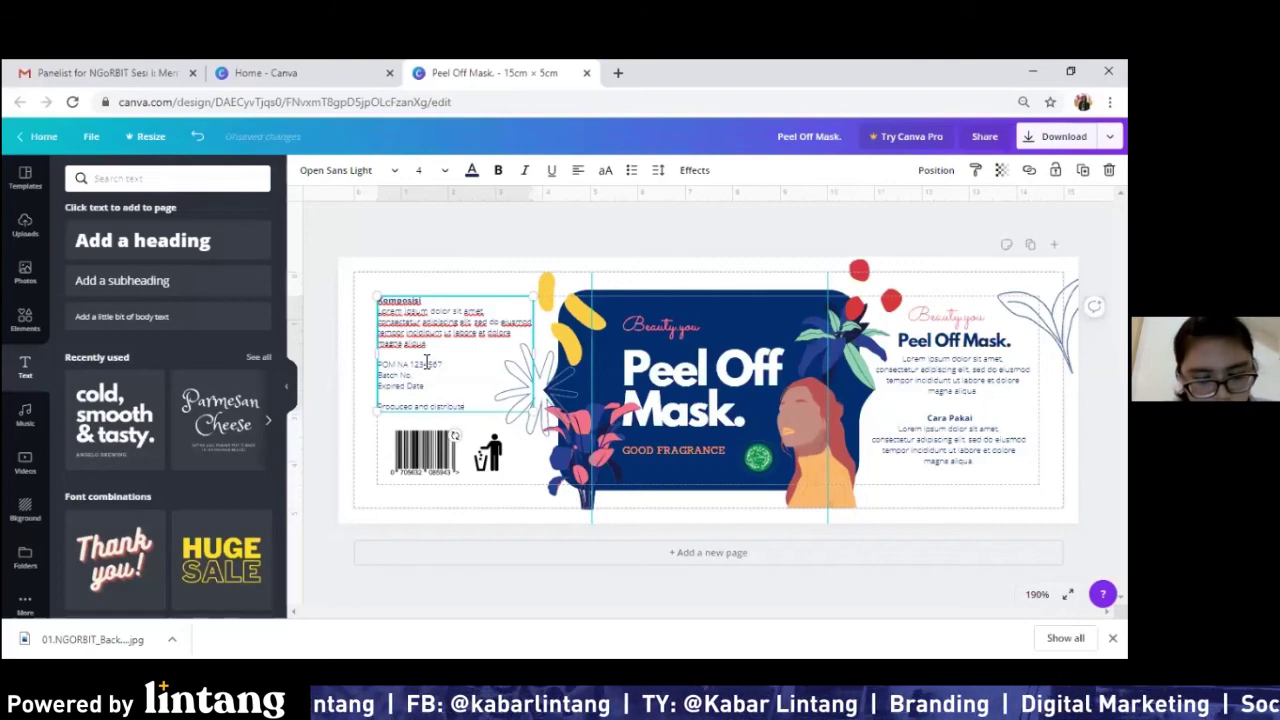
pyautogui.write(' by')
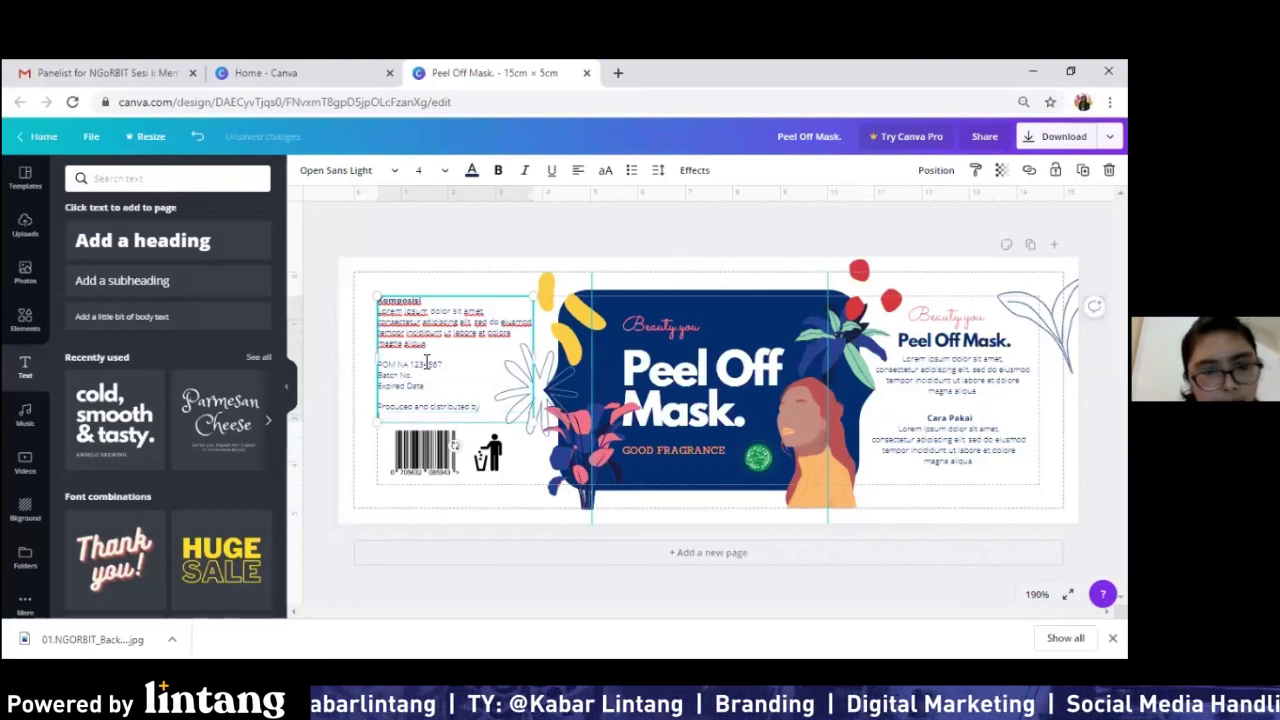
# Add the company name "PT. Cantik Jelita" under the "Produced and distributed by" line and start a new line.
pyautogui.press('Return')
pyautogui.write('P')
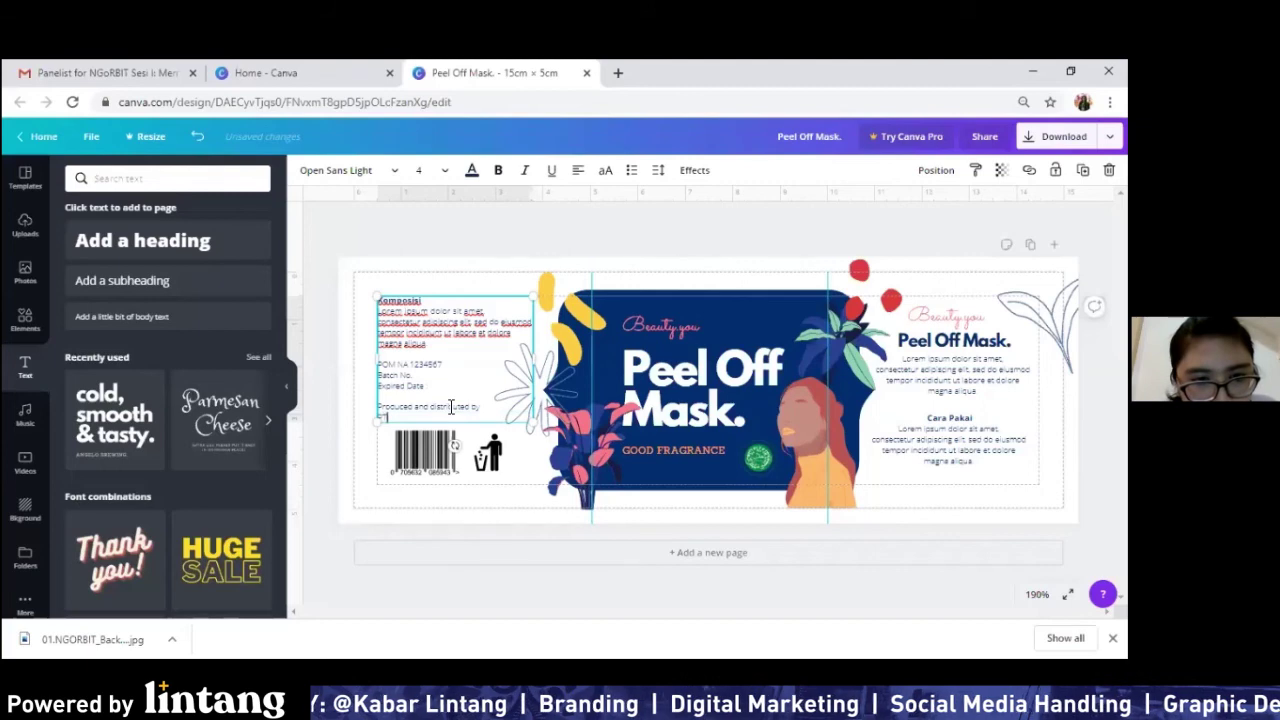
pyautogui.write('T. Cent')
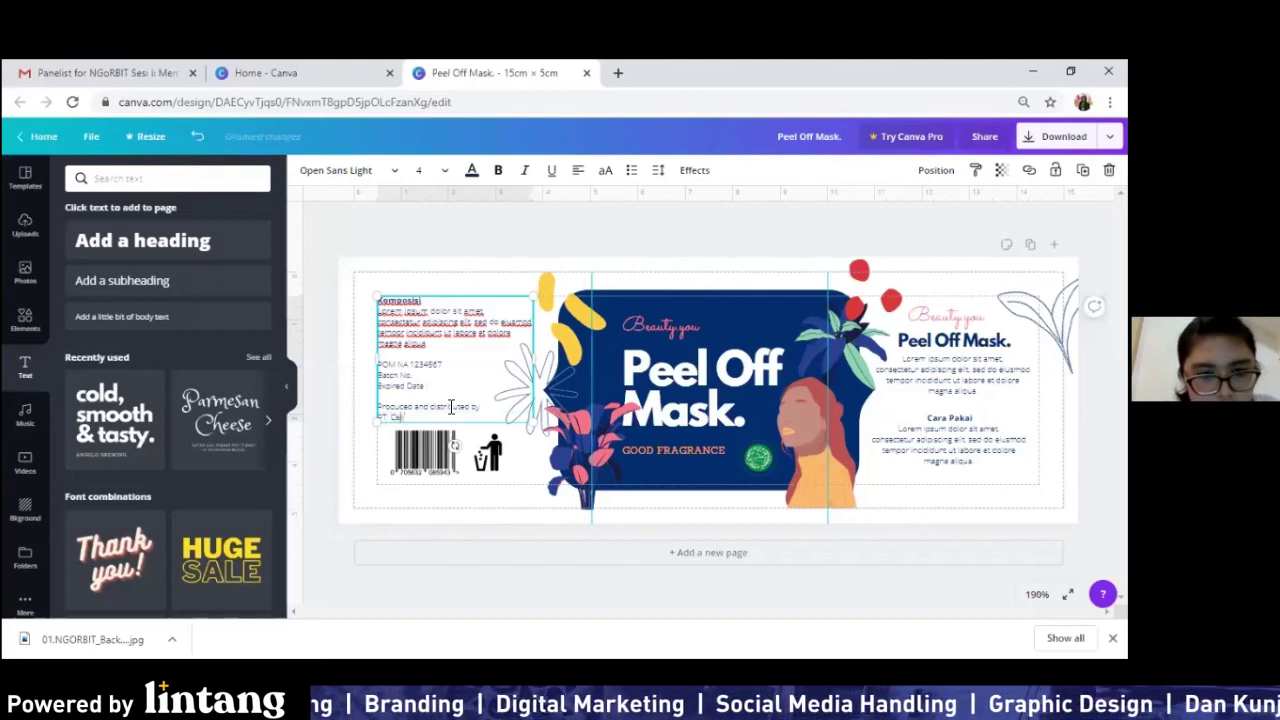
pyautogui.write('a Jeli')
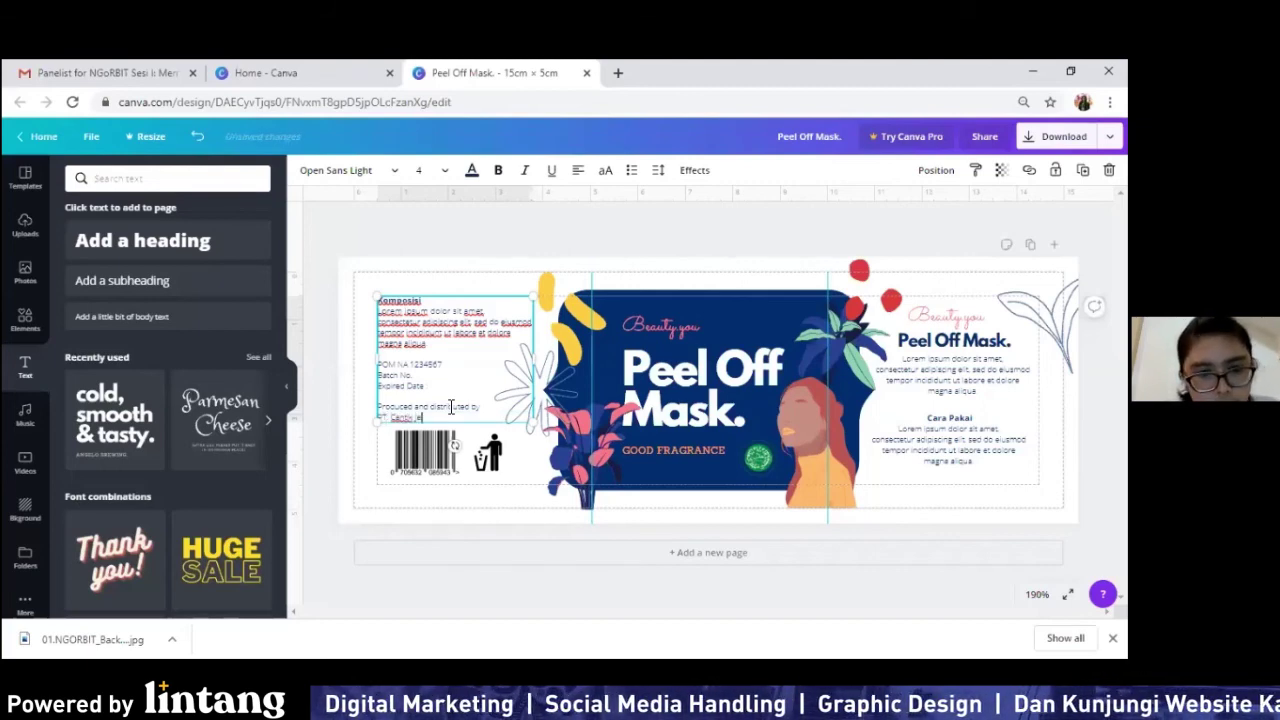
pyautogui.write('ta')
pyautogui.press('Return')
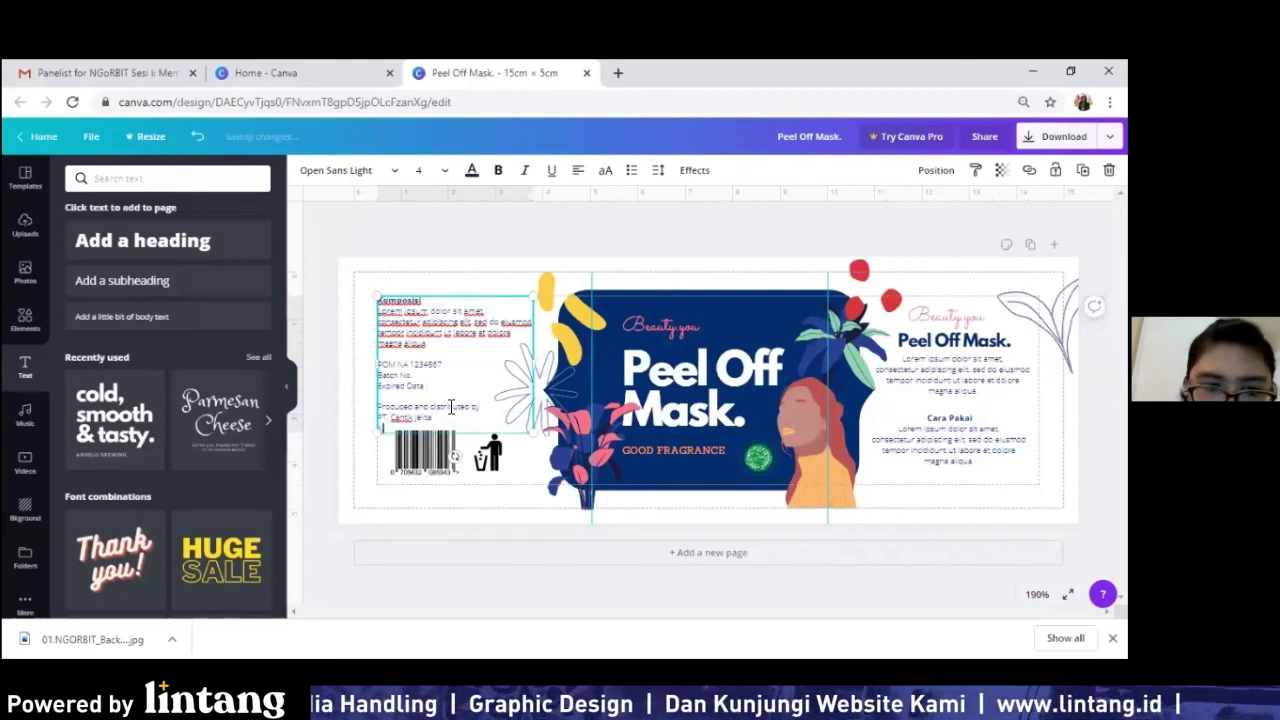
# Add the producer's street and city as two lines beneath the company name "PT. Cantik Jelita".
pyautogui.write('Beka')
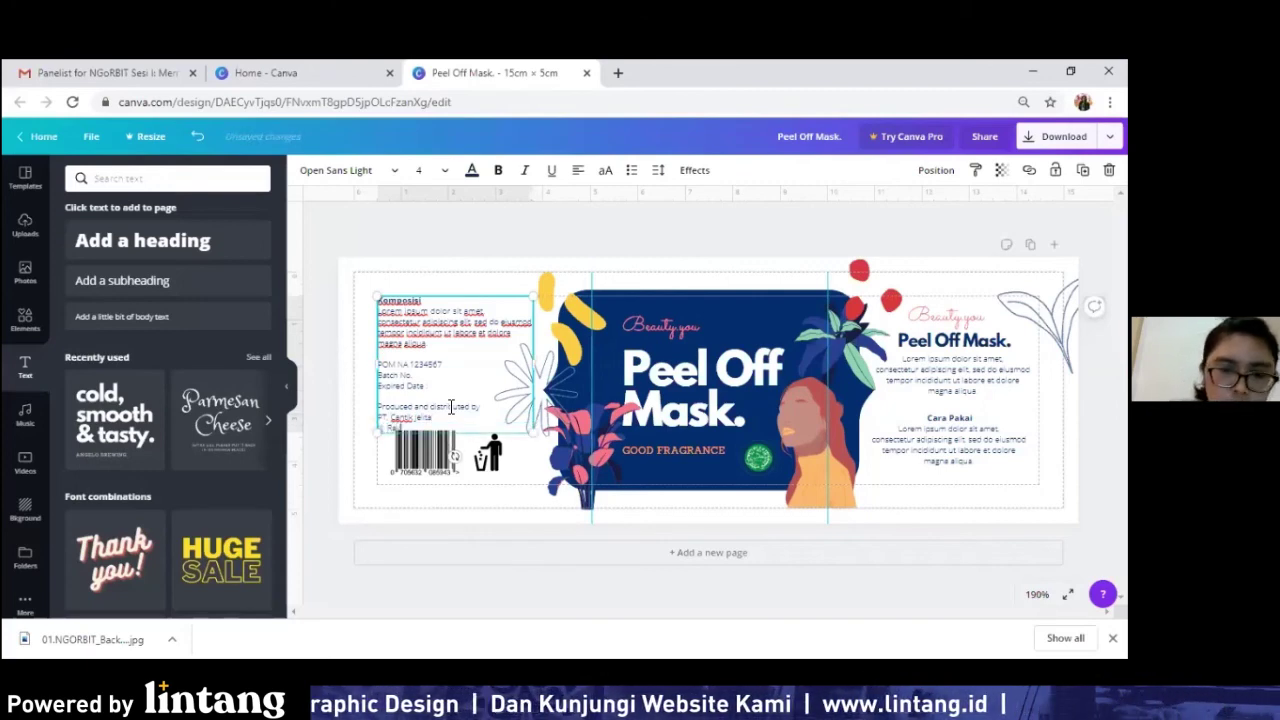
pyautogui.write('si Barat')
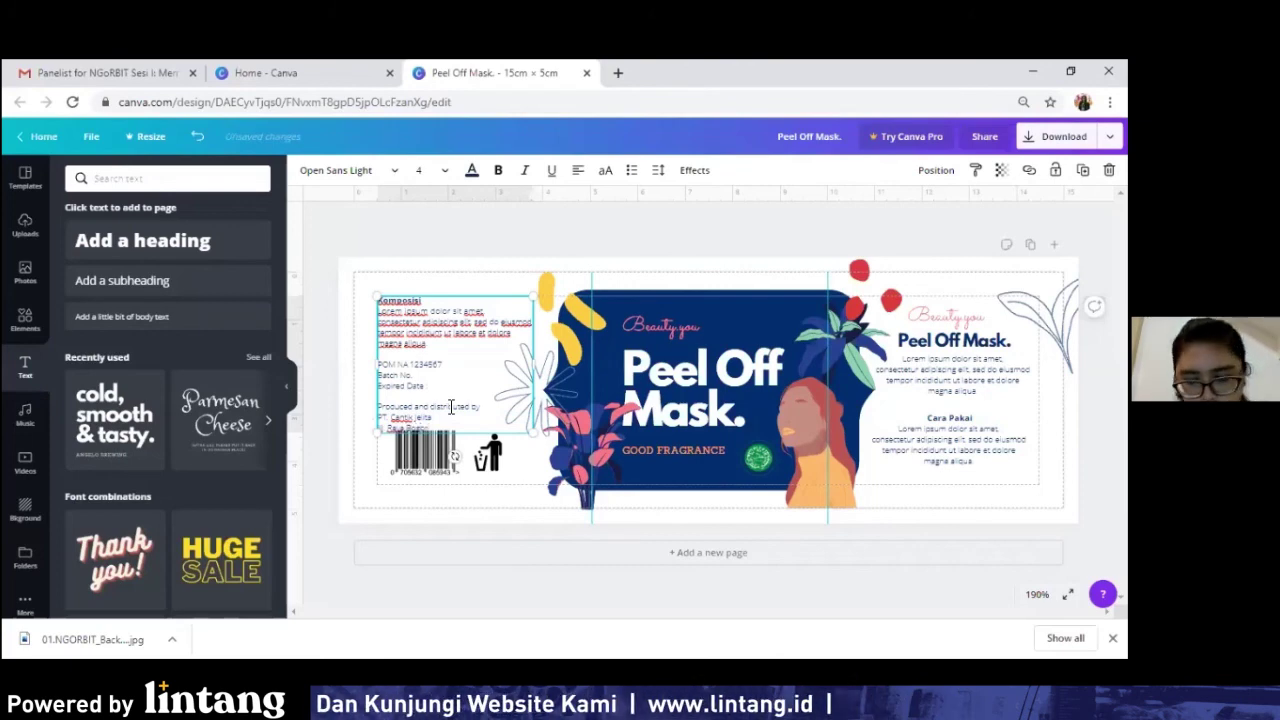
pyautogui.press('Return')
pyautogui.write('Ind')
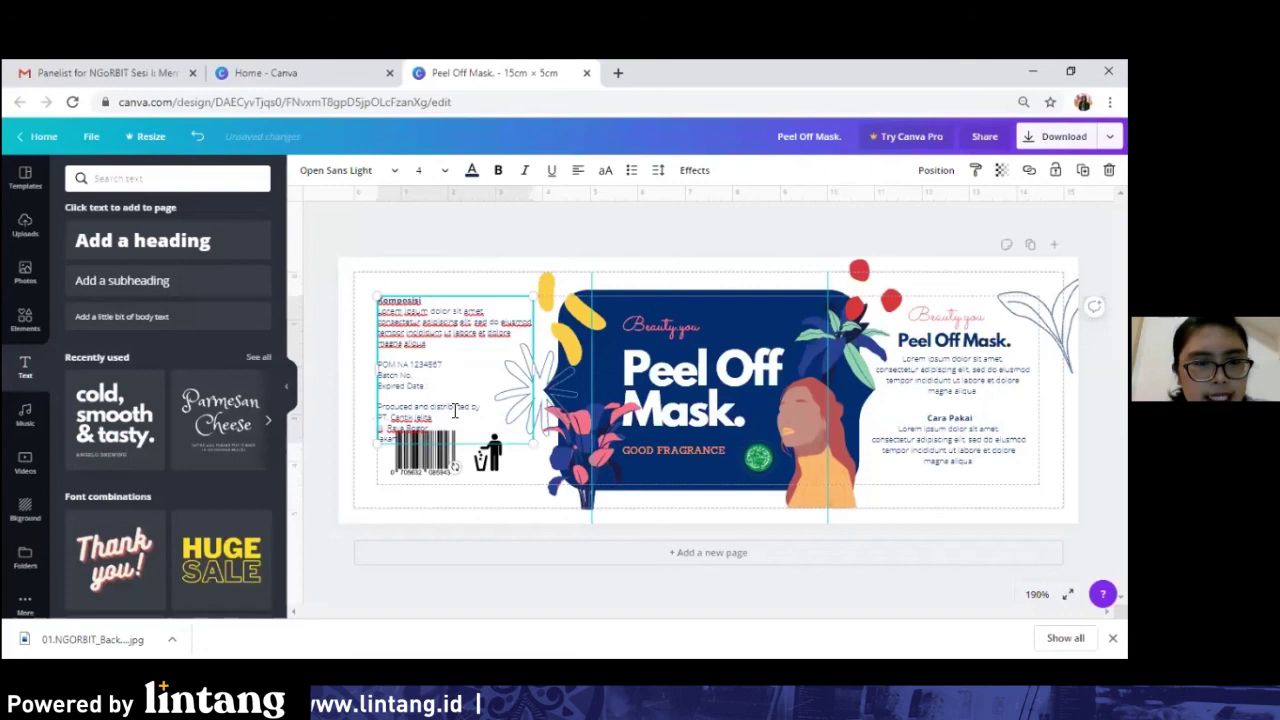
# Shrink the barcode and place it below the producer address, aligned with the text block's left edge.
pyautogui.moveTo(415, 438); pyautogui.dragTo(368, 307)
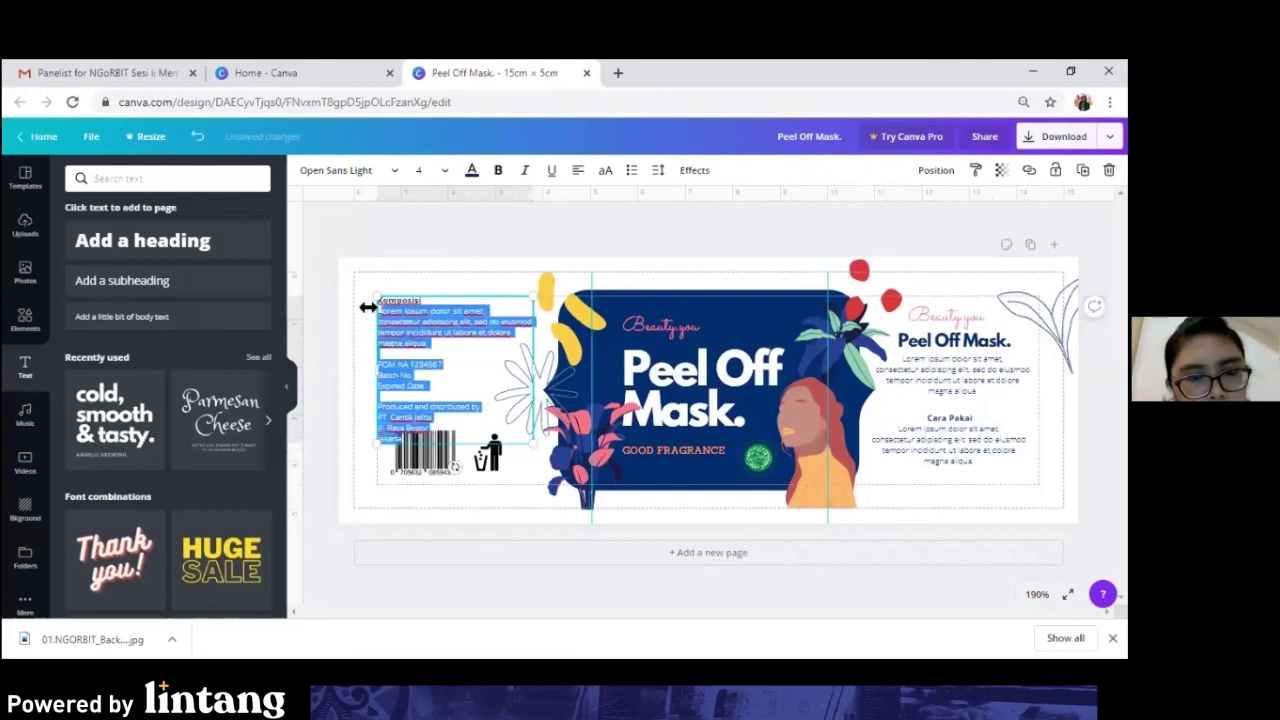
pyautogui.click(462, 374)
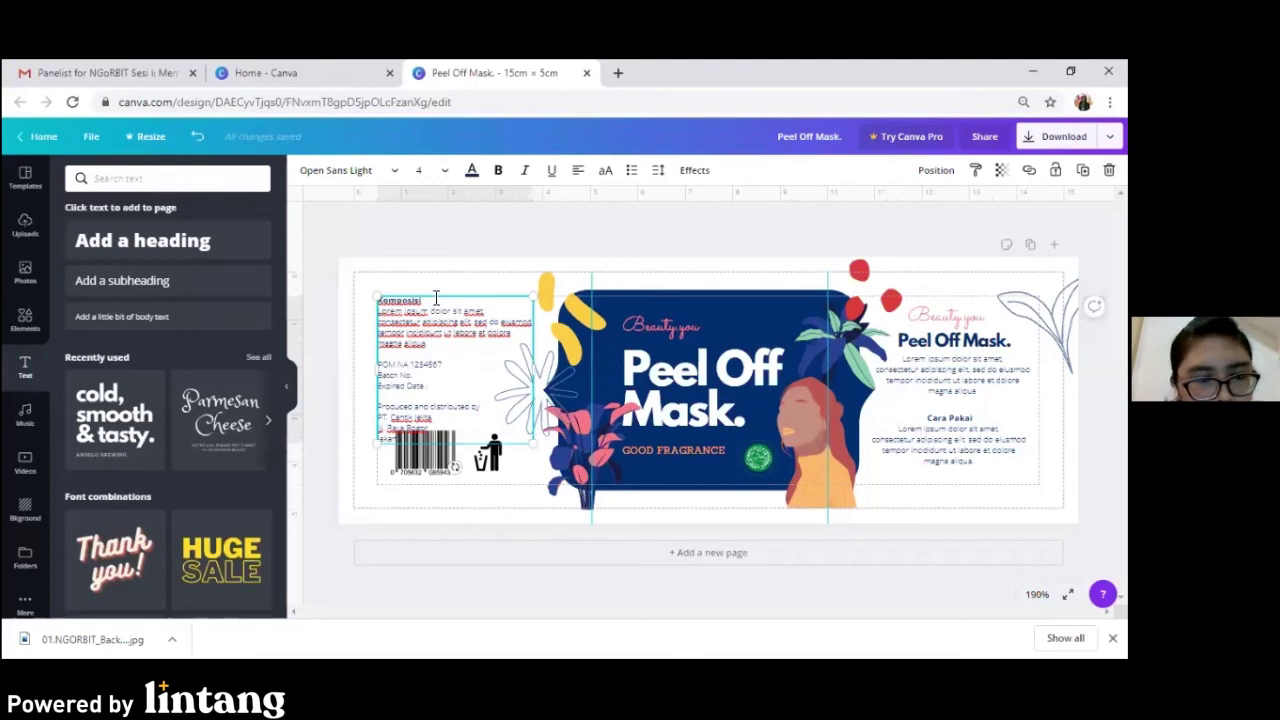
pyautogui.press('Escape')
pyautogui.click(472, 388)
# Delete the last line, "magna aliqua.", from the "Komposisi" paragraph.
pyautogui.moveTo(437, 457); pyautogui.dragTo(366, 343)
pyautogui.click(431, 410)
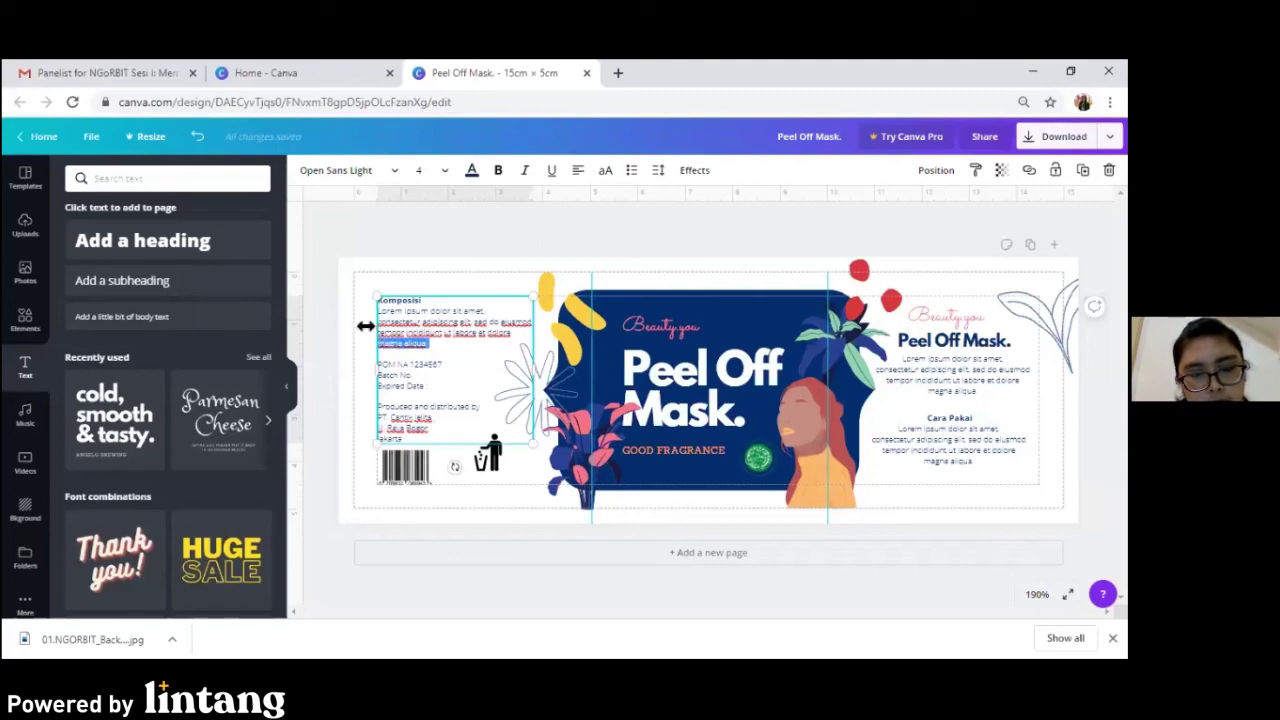
pyautogui.press('BackSpace')
pyautogui.press('BackSpace')
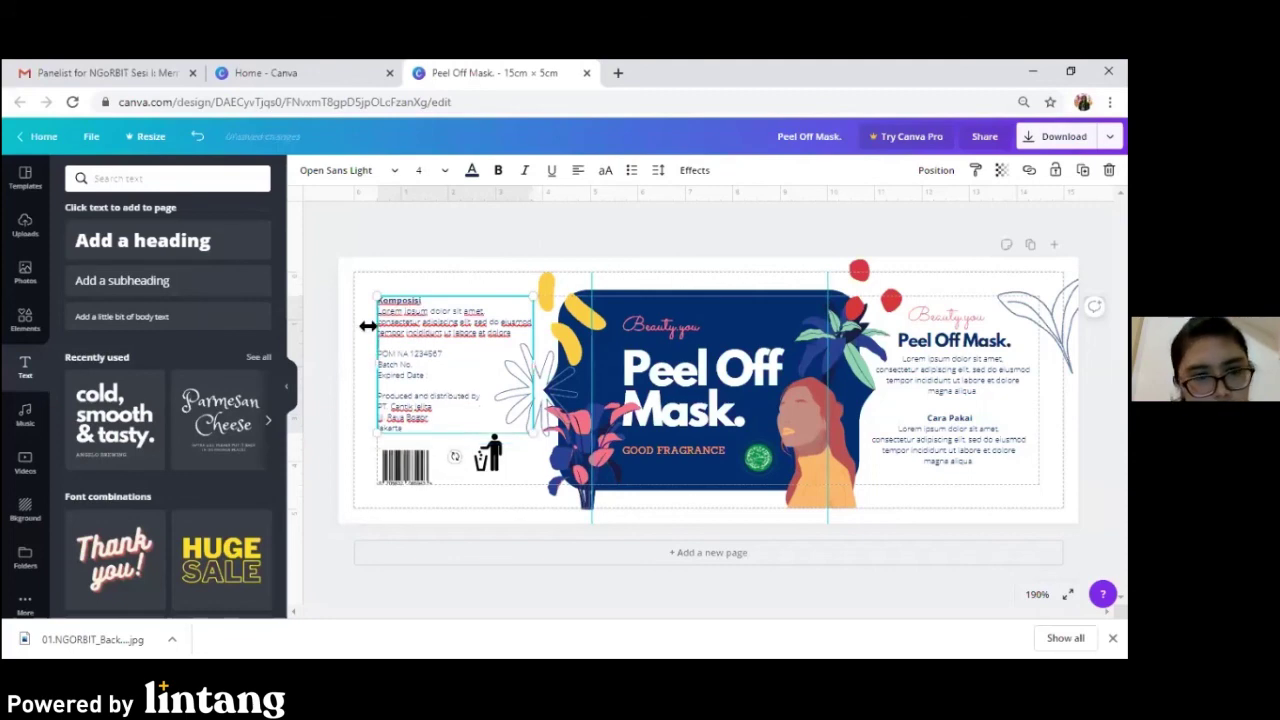
# Make the company name "PT. Cantik Jelita" bold in the producer details.
pyautogui.moveTo(432, 418); pyautogui.dragTo(380, 401)
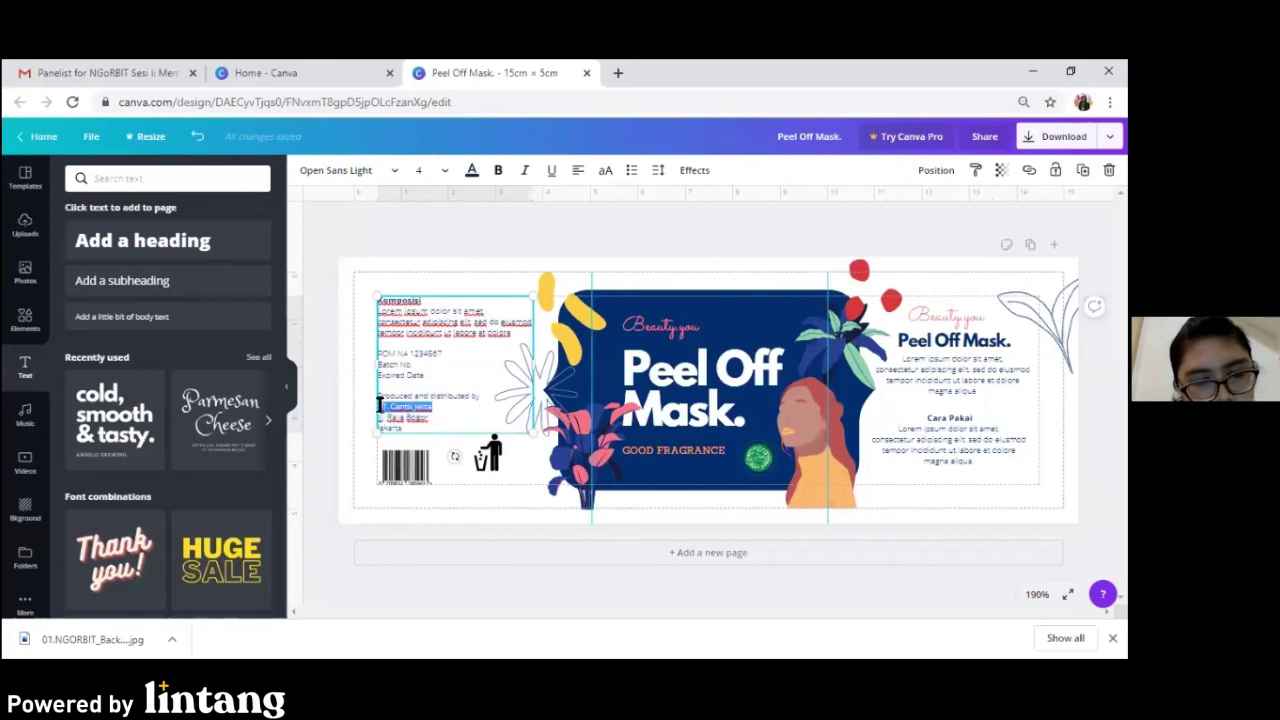
pyautogui.click(498, 170)
pyautogui.click(446, 425)
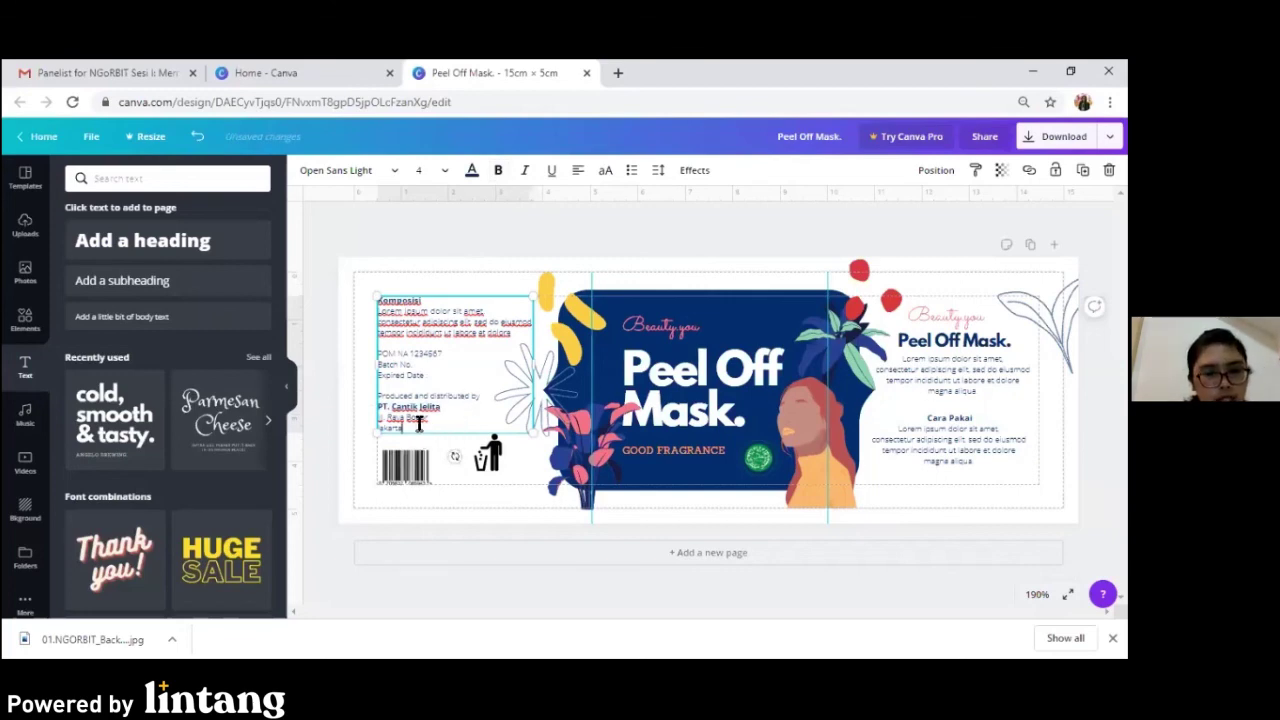
# Move the trash disposal symbol slightly down and left so its base lines up with the barcode's bottom.
pyautogui.click(490, 456)
pyautogui.moveTo(500, 472); pyautogui.dragTo(494, 482)
pyautogui.click(418, 475)
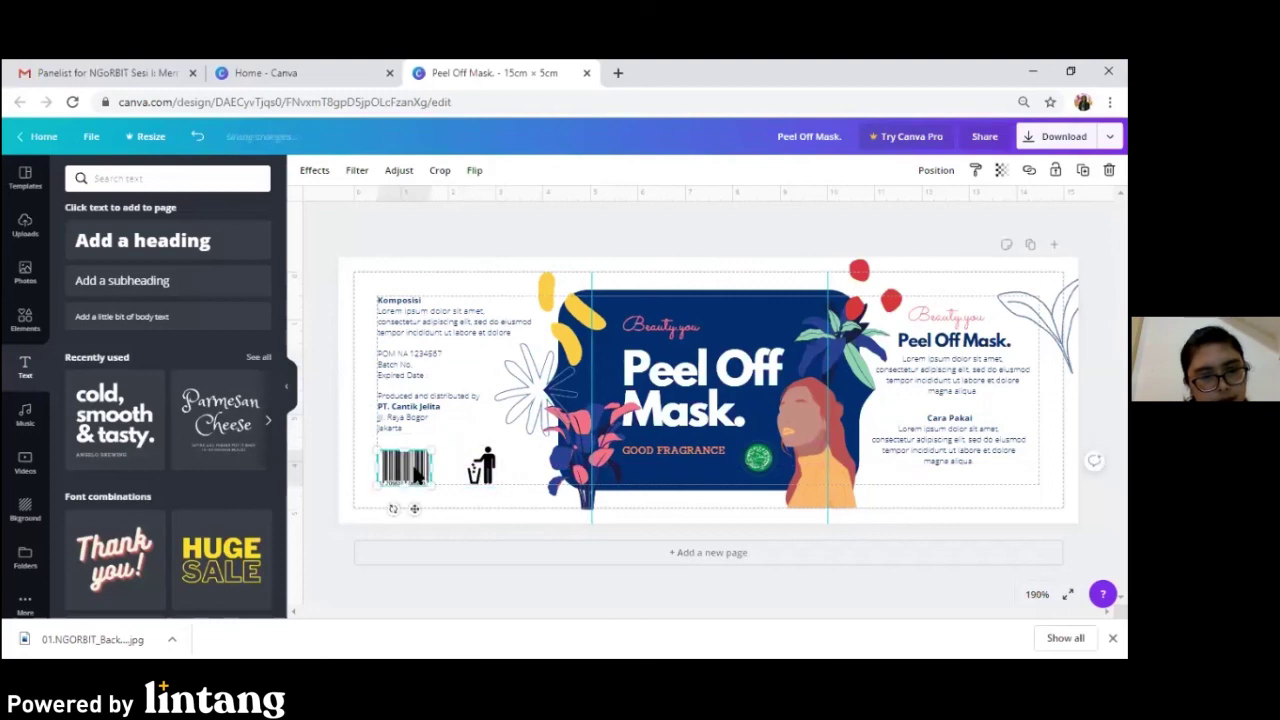
pyautogui.click(536, 598)
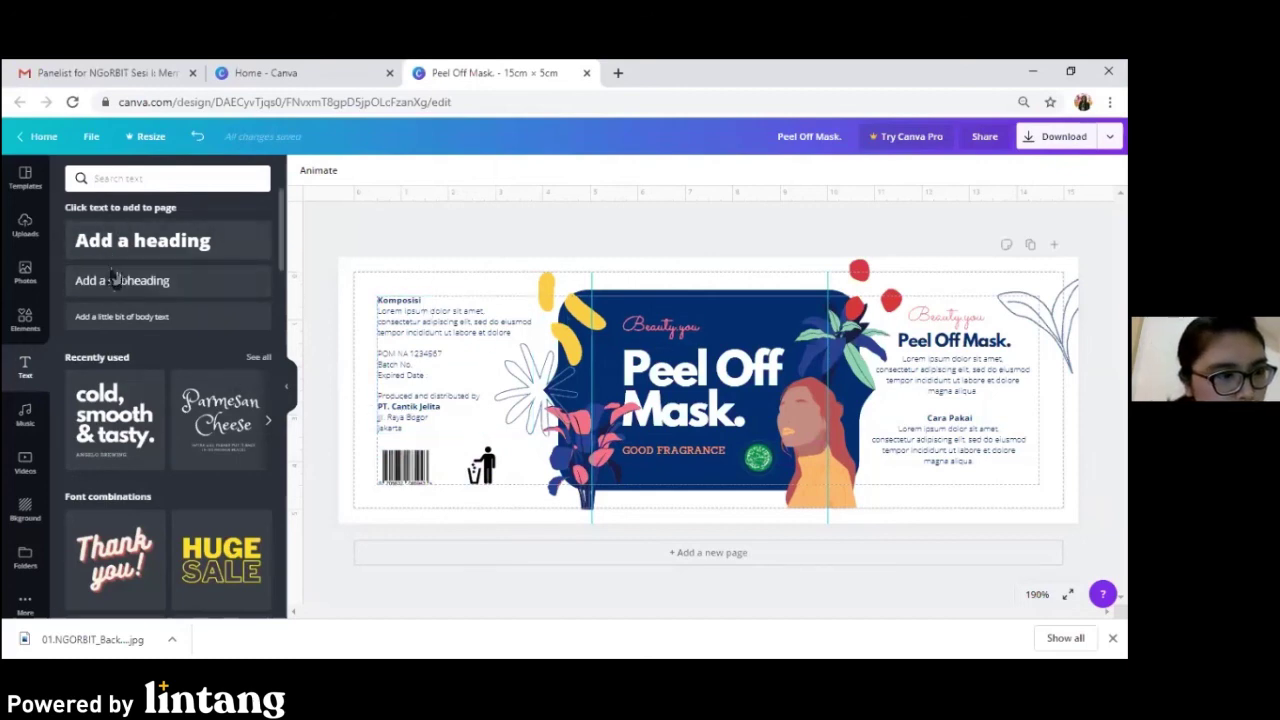
# Add a body text reading "60 g" beneath "GOOD FRAGRANCE" on the blue front panel.
pyautogui.click(115, 318)
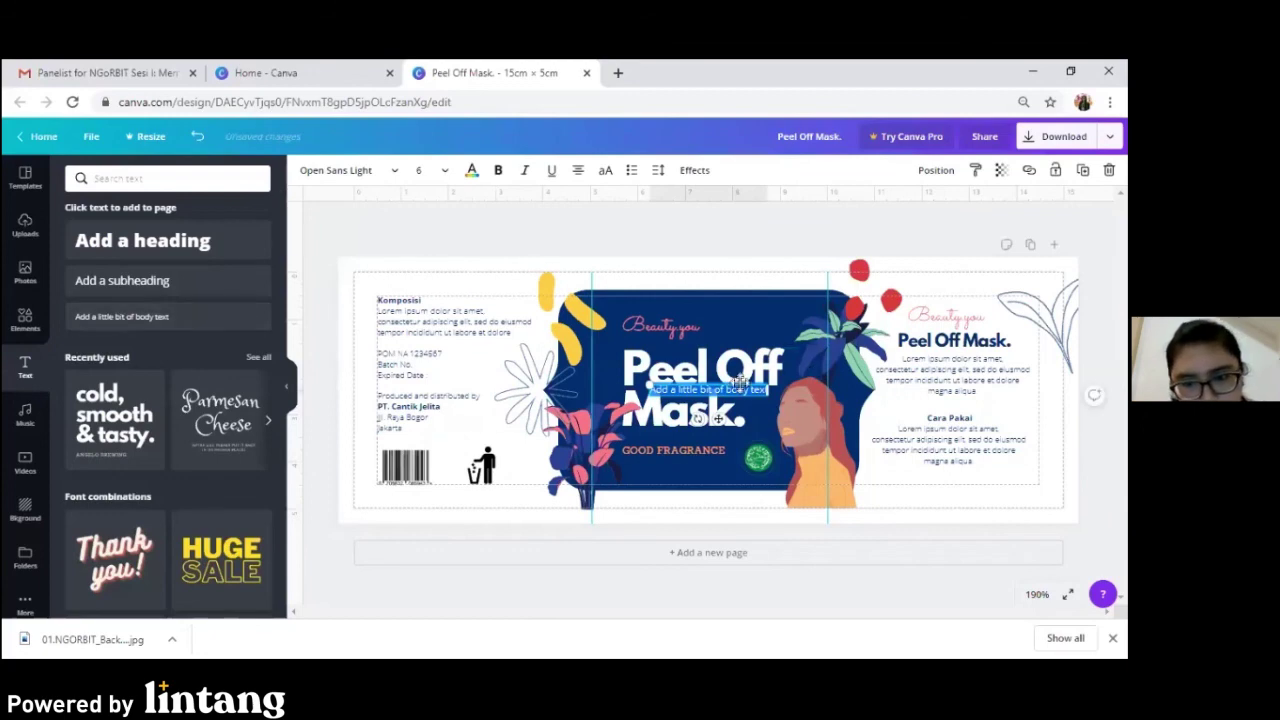
pyautogui.moveTo(733, 421); pyautogui.dragTo(708, 500)
pyautogui.click(707, 465)
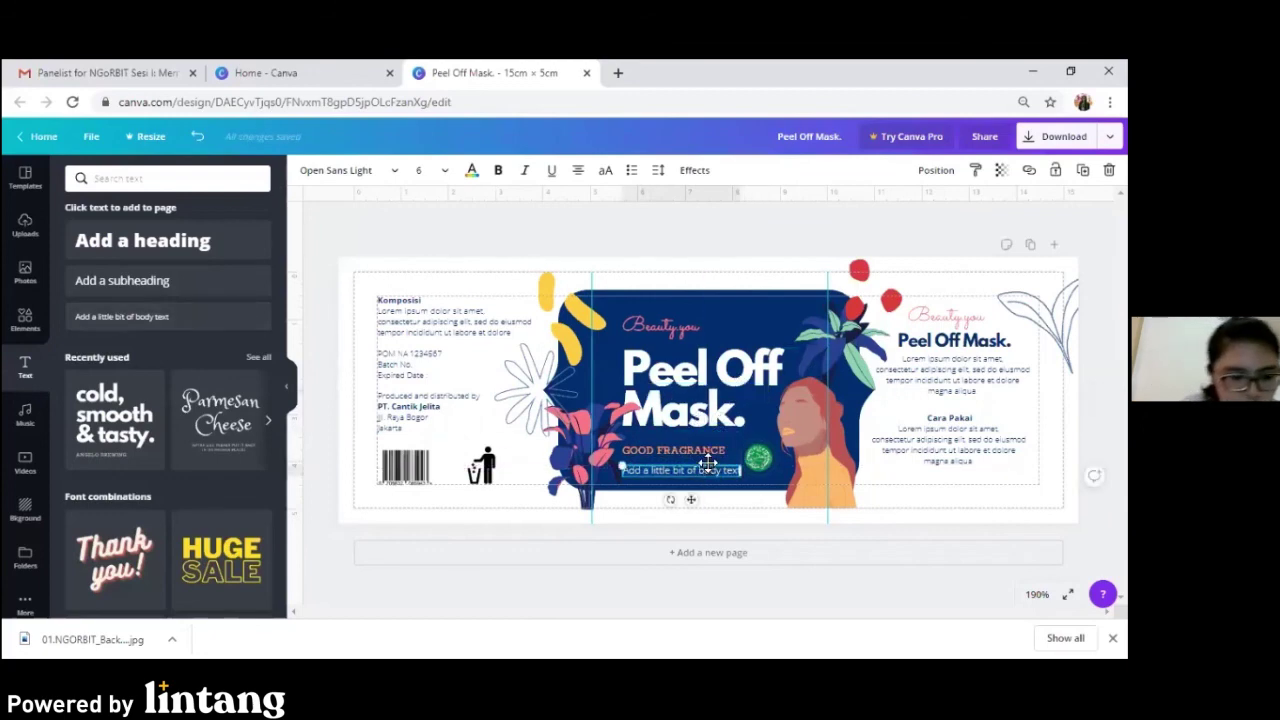
pyautogui.write('60 gr')
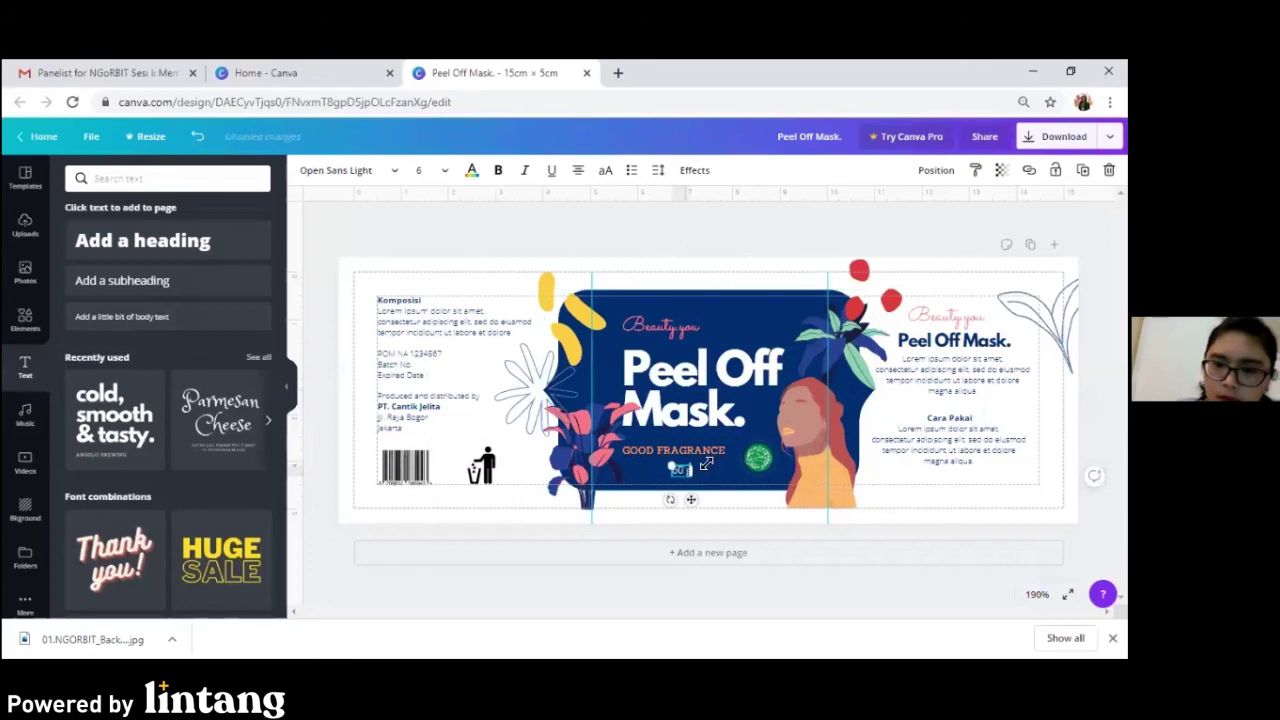
# Set the "60 g" text to size 4 and align it with the left edge of "GOOD FRAGRANCE".
pyautogui.click(430, 170)
pyautogui.write('4')
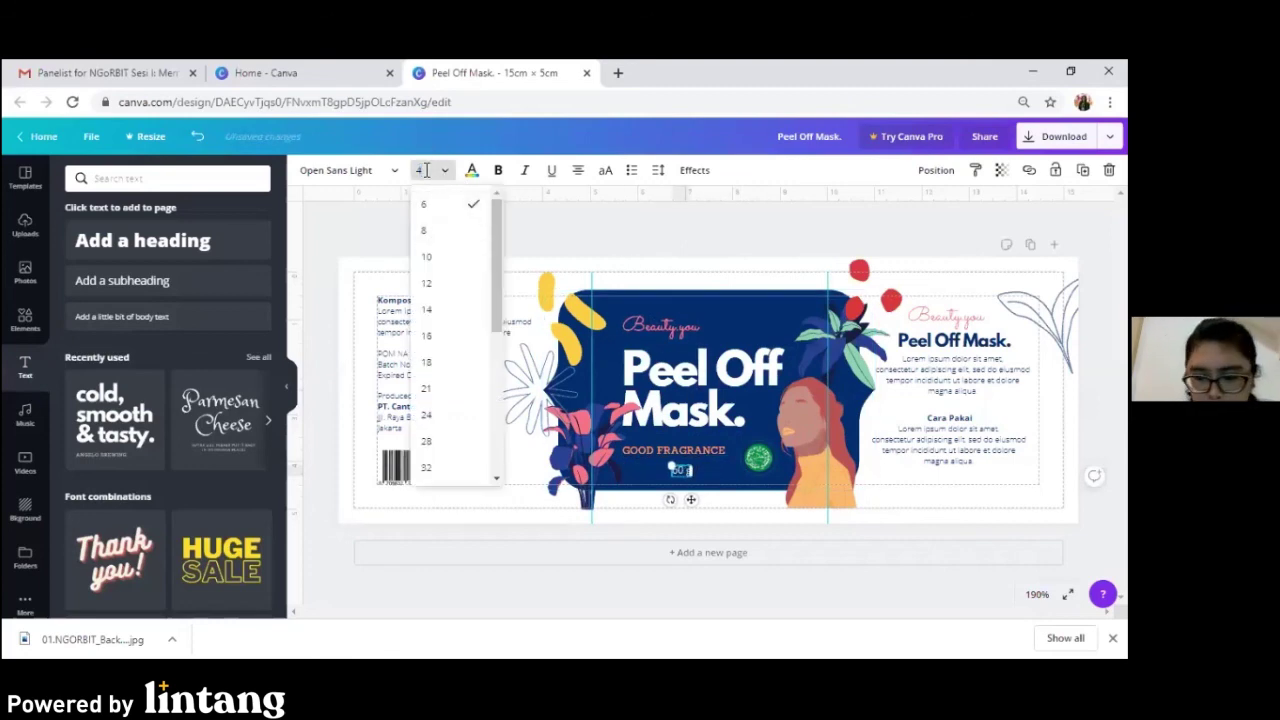
pyautogui.press('Return')
pyautogui.moveTo(683, 475)
pyautogui.mouseDown()
pyautogui.moveTo(629, 477)
pyautogui.moveTo(628, 466)
pyautogui.mouseUp()
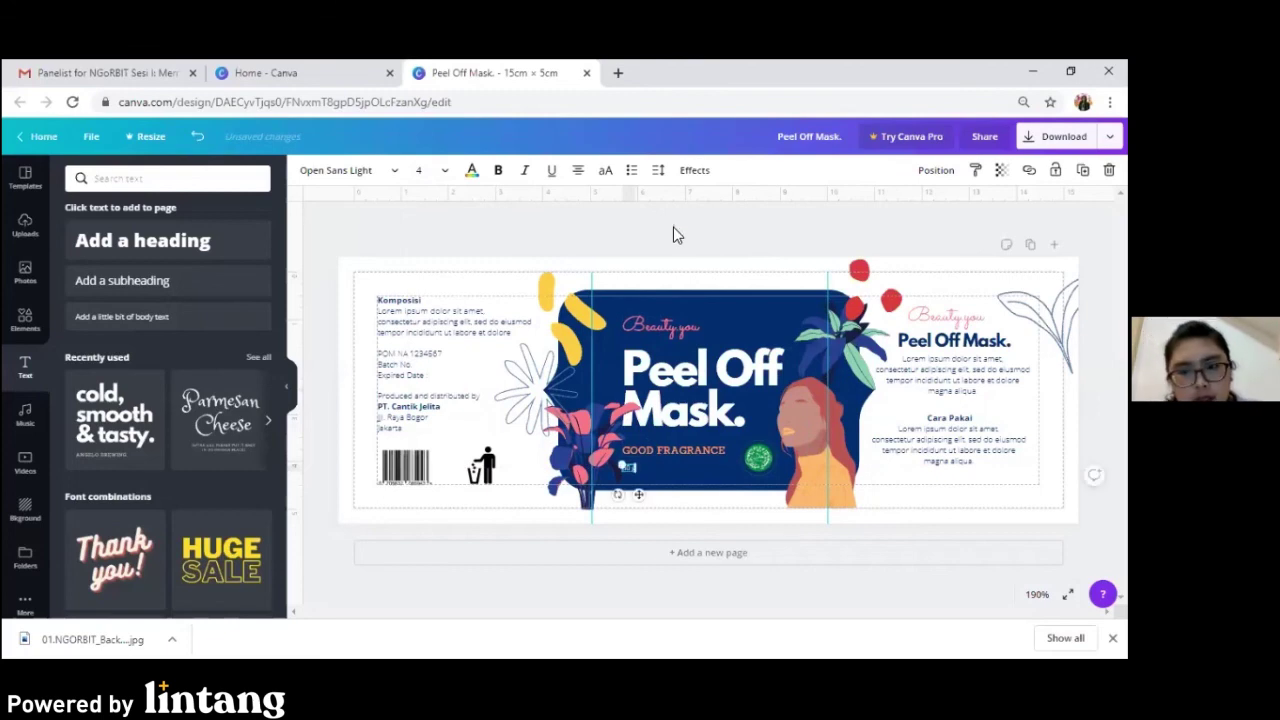
pyautogui.click(673, 234)
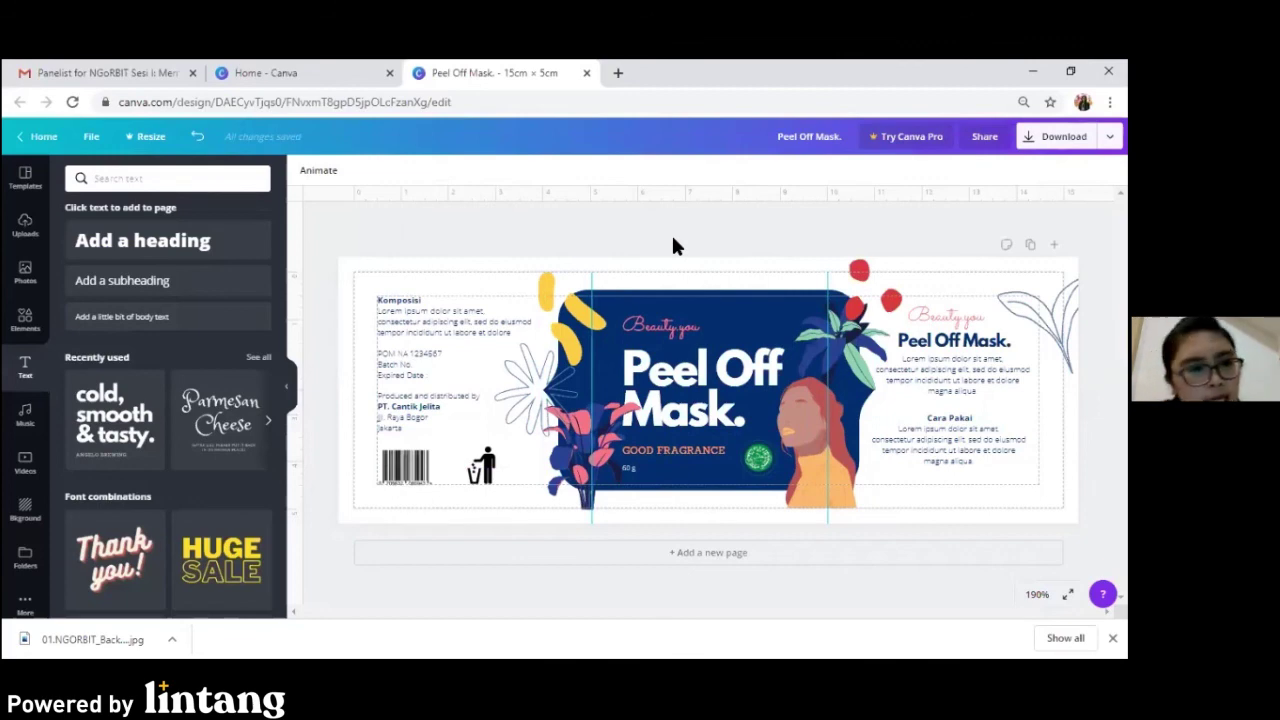
# Recolor the red spots at the blue panel's upper-right corner to the pink from the document colors.
pyautogui.click(751, 308)
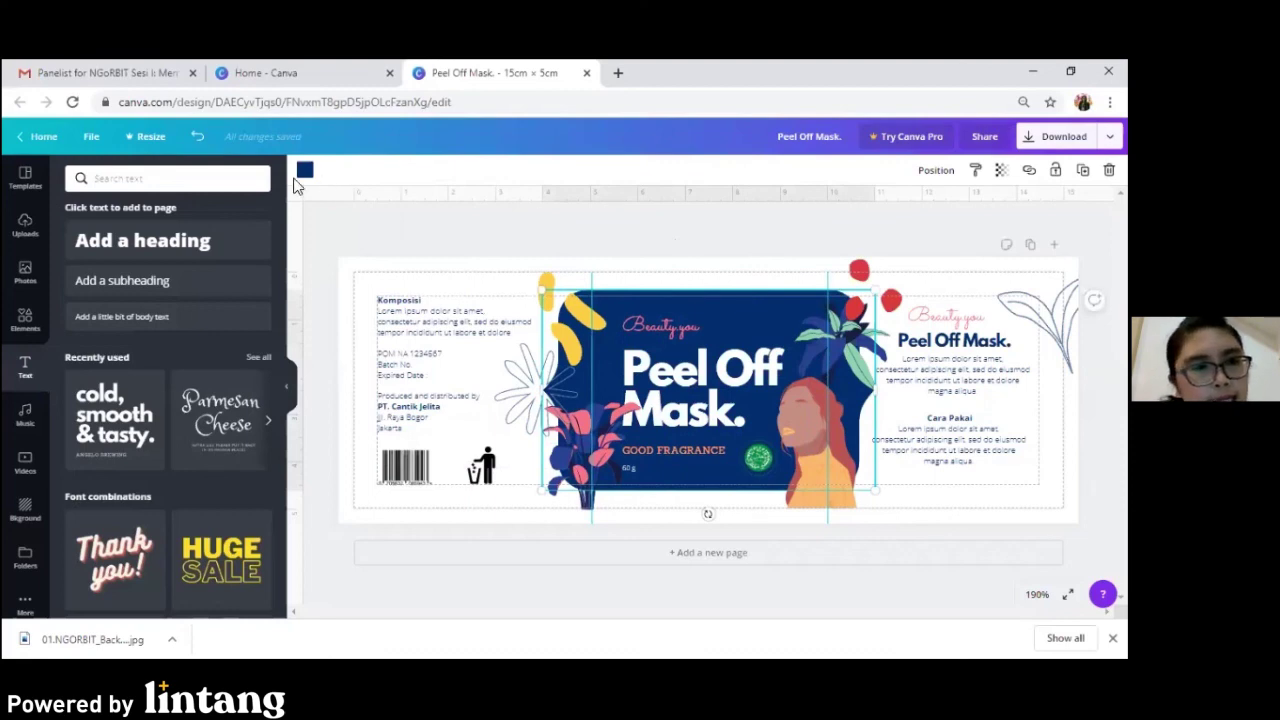
pyautogui.click(547, 285)
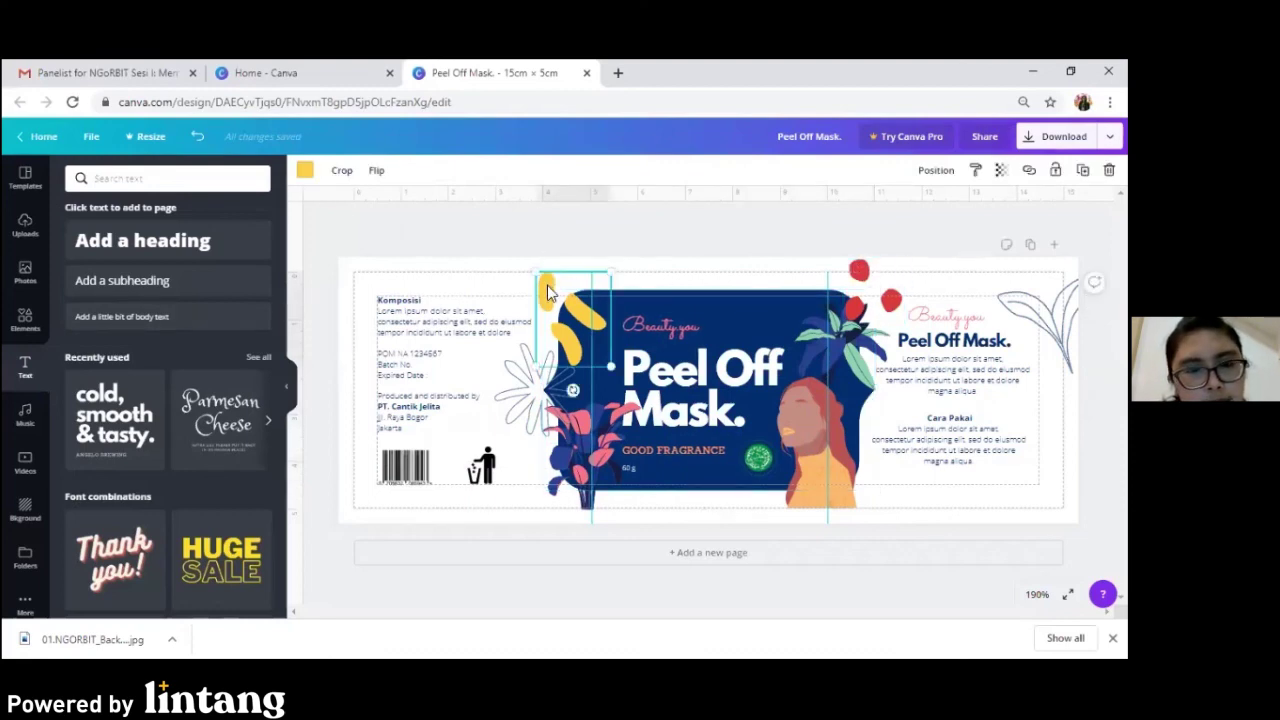
pyautogui.click(305, 174)
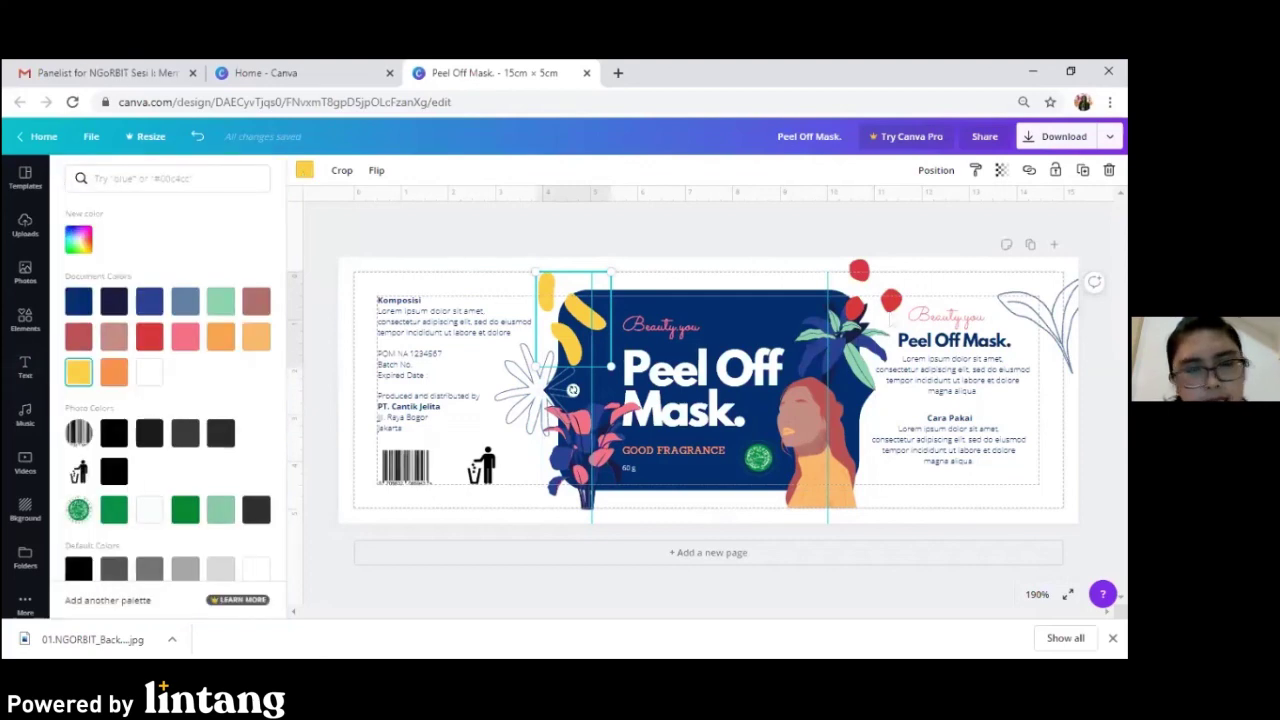
pyautogui.click(860, 276)
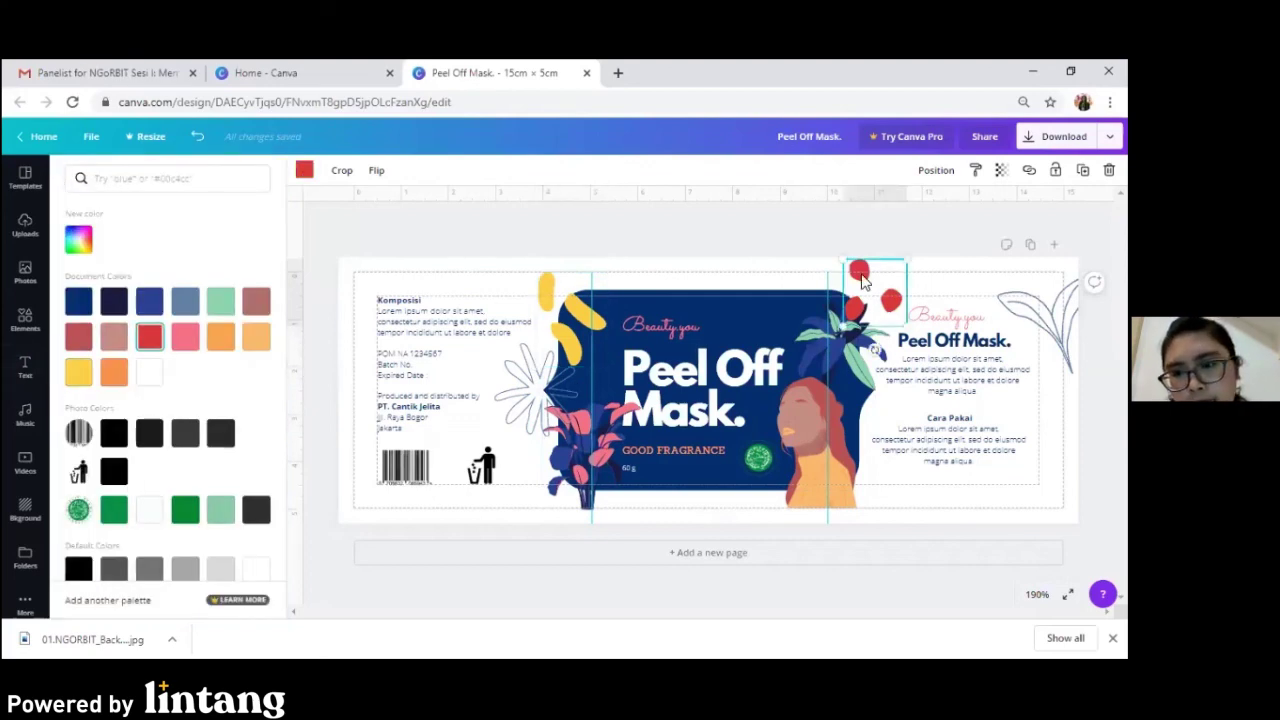
pyautogui.click(305, 170)
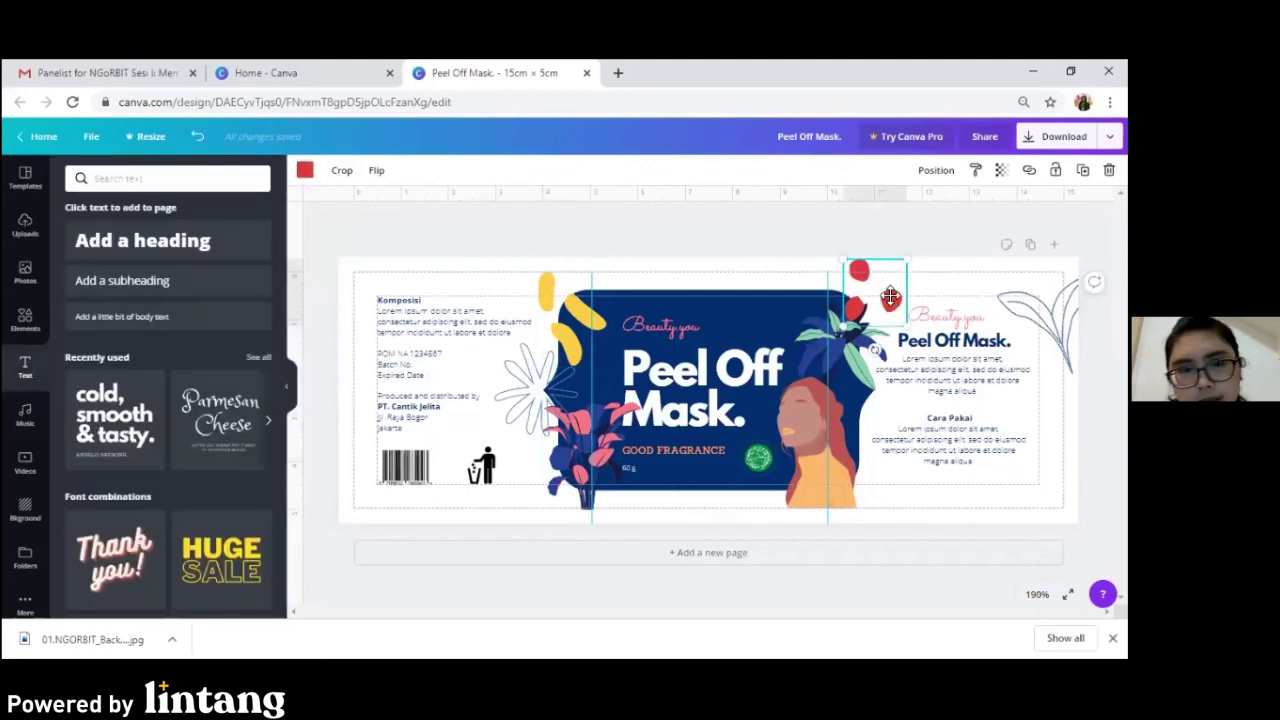
pyautogui.click(308, 175)
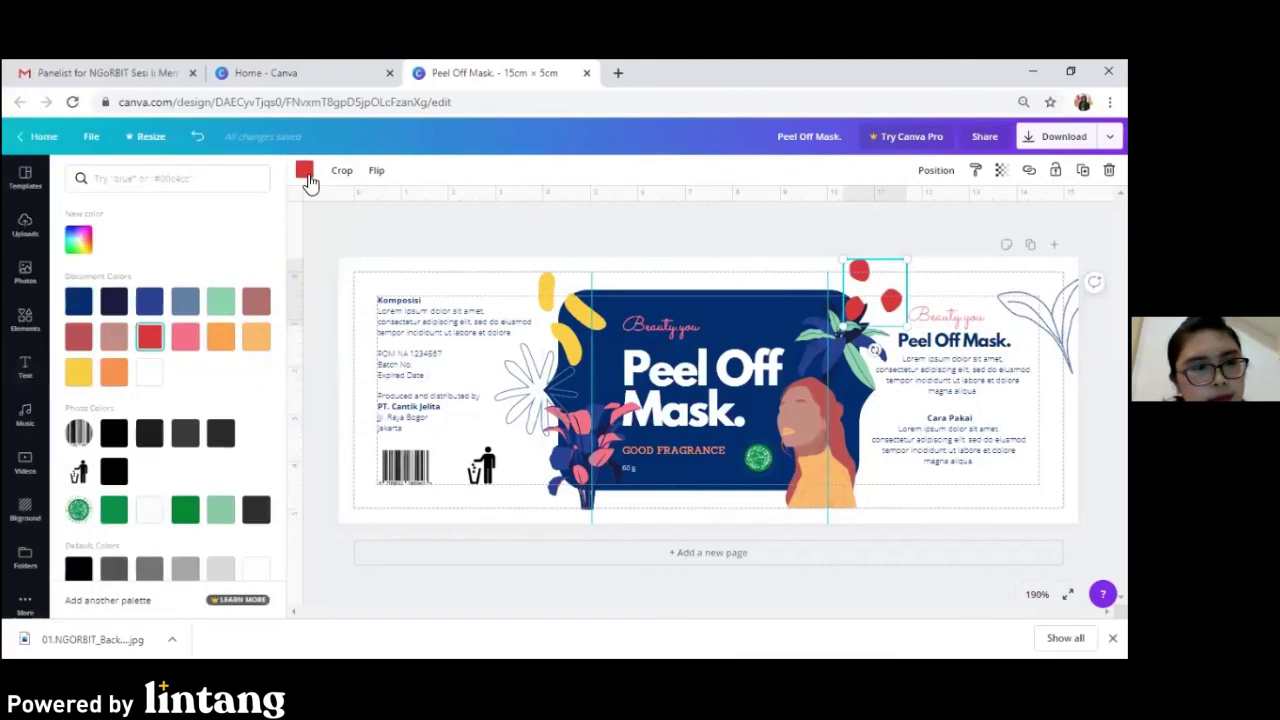
pyautogui.click(188, 342)
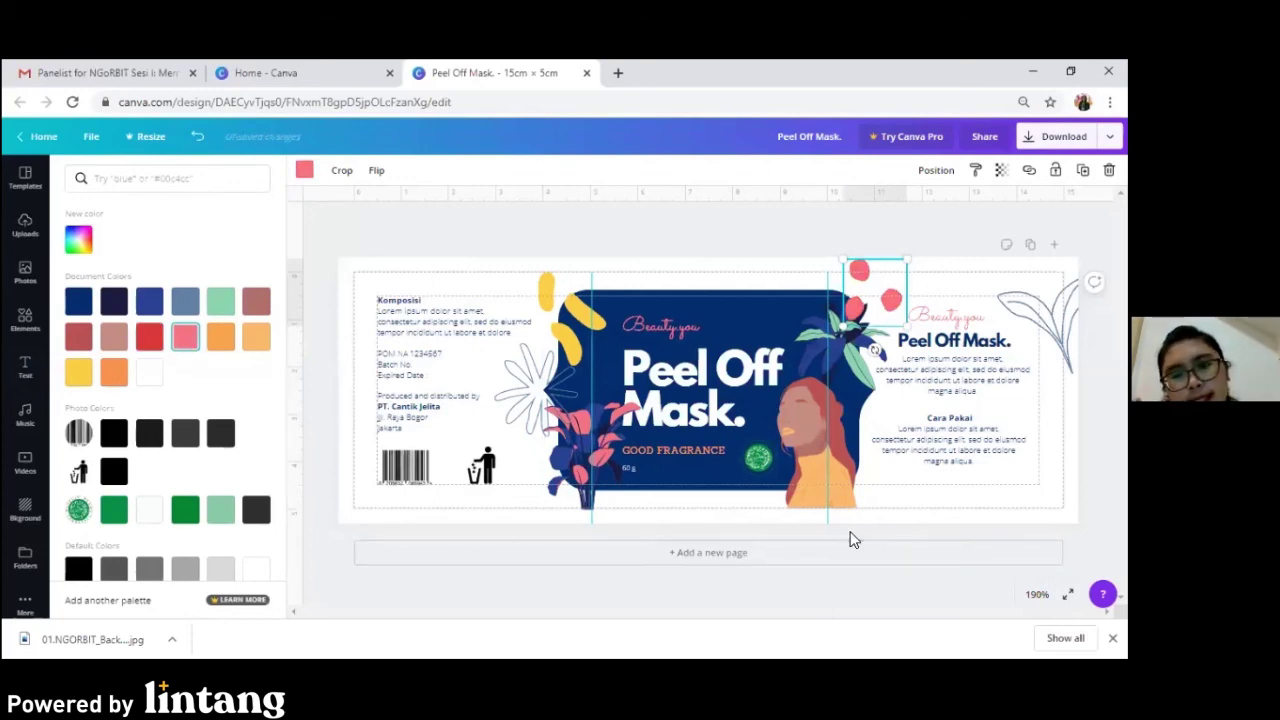
# Recolor the yellow shapes at the blue panel's upper-left corner to the light orange from the document colors.
pyautogui.click(568, 310)
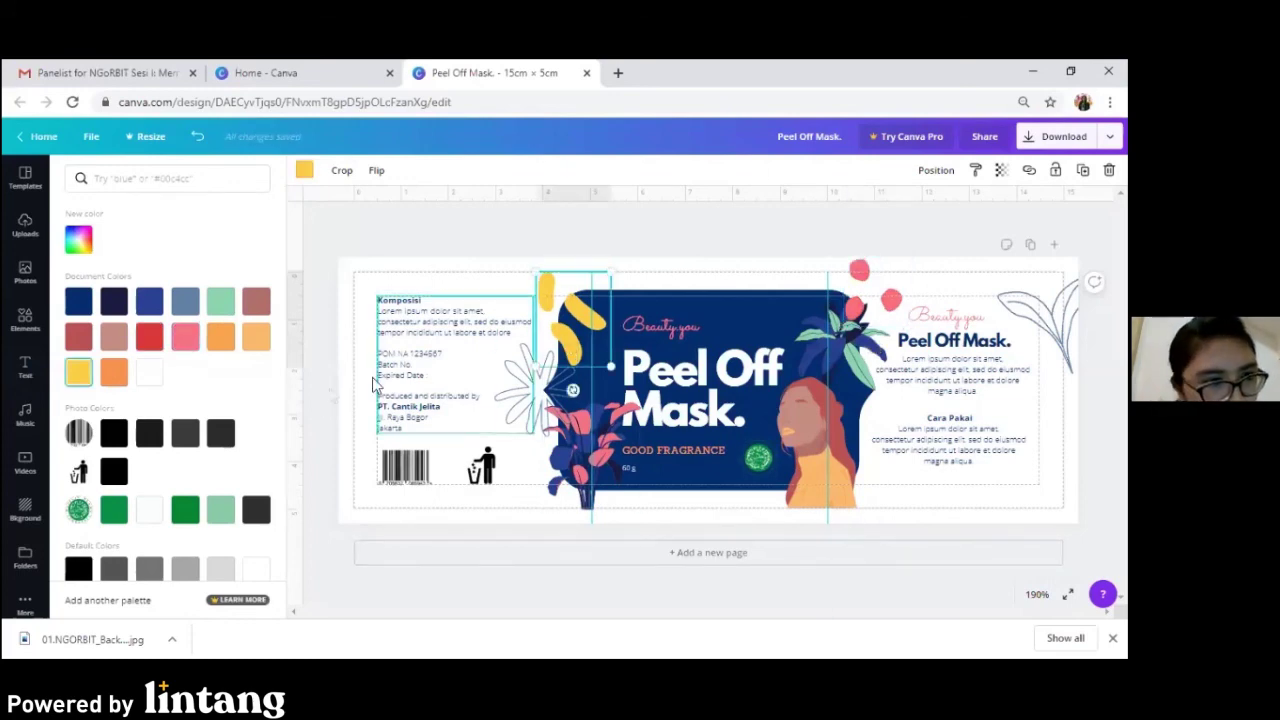
pyautogui.click(256, 342)
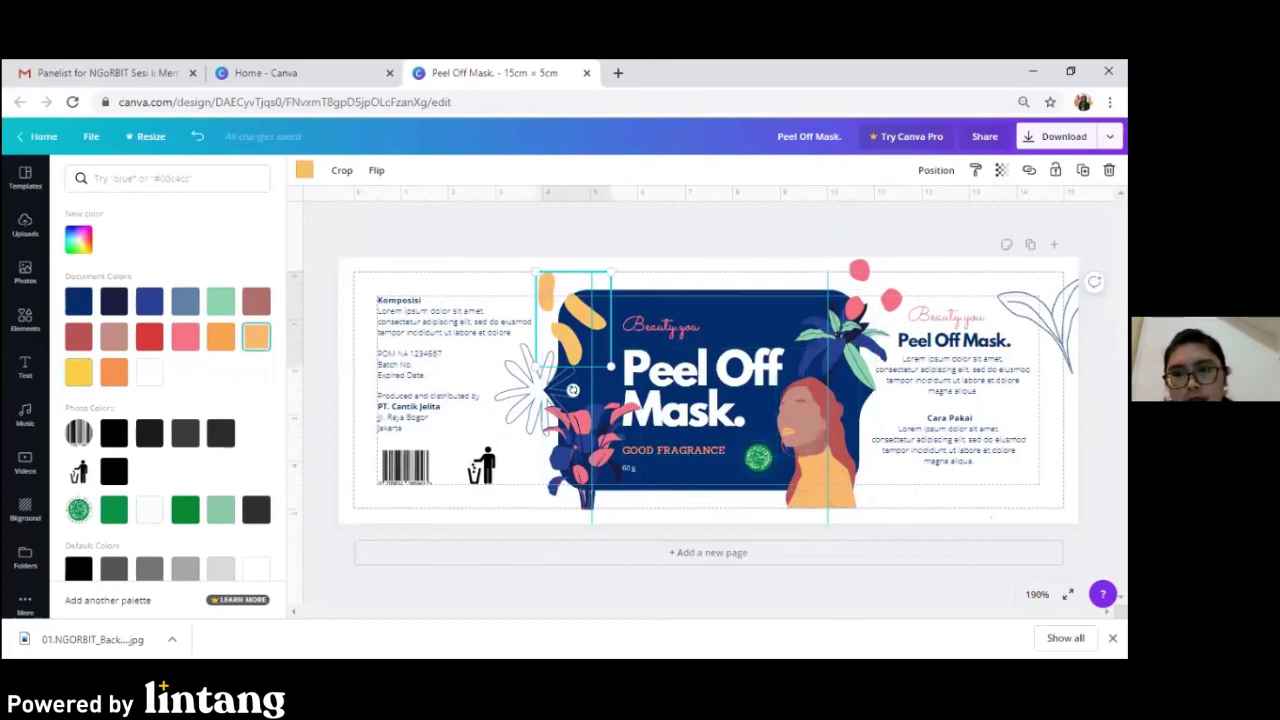
pyautogui.click(25, 367)
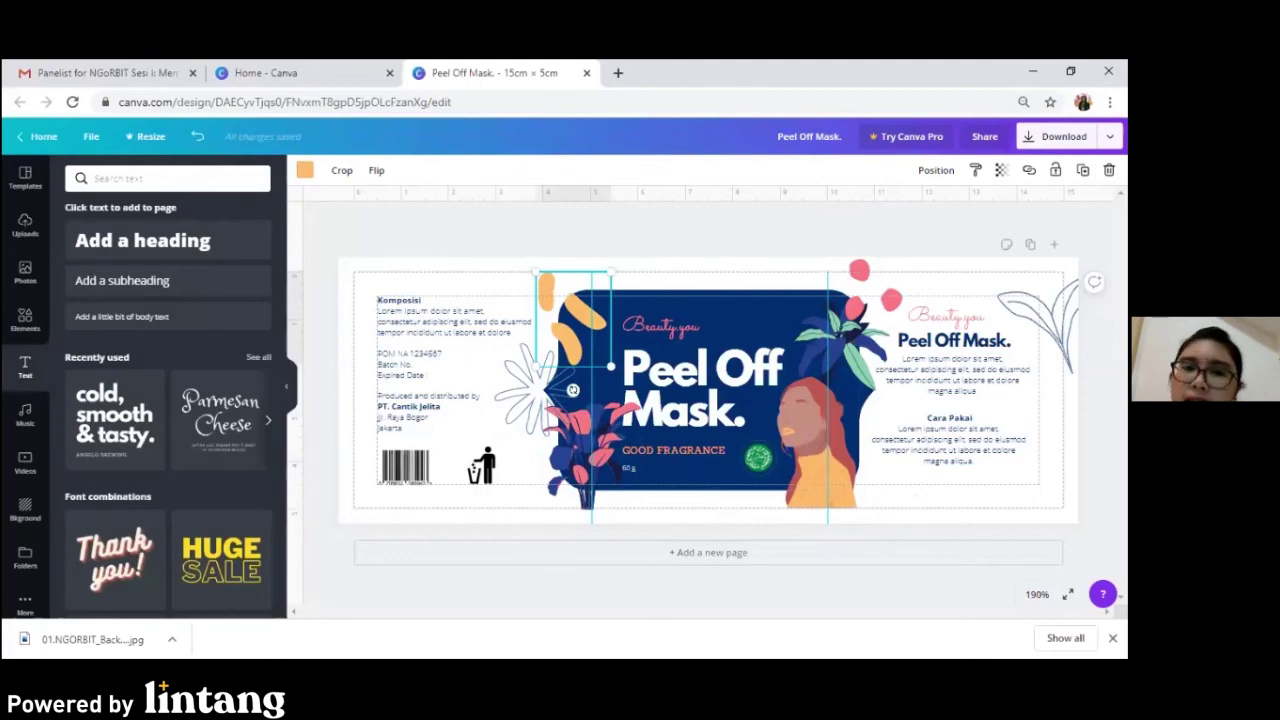